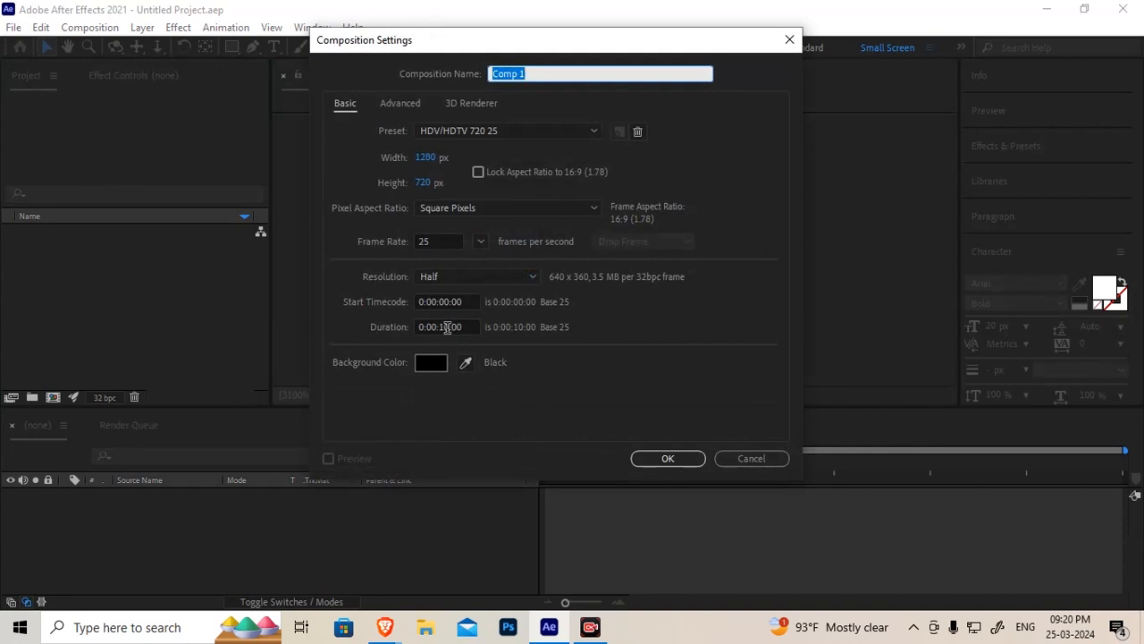
Set the new composition's duration to 5 seconds and confirm the composition settings
{"action": "left_click_drag", "start_coordinate": [439, 327], "coordinate": [449, 327]}
{"action": "type", "text": "0"}
{"action": "key", "text": "Return"}
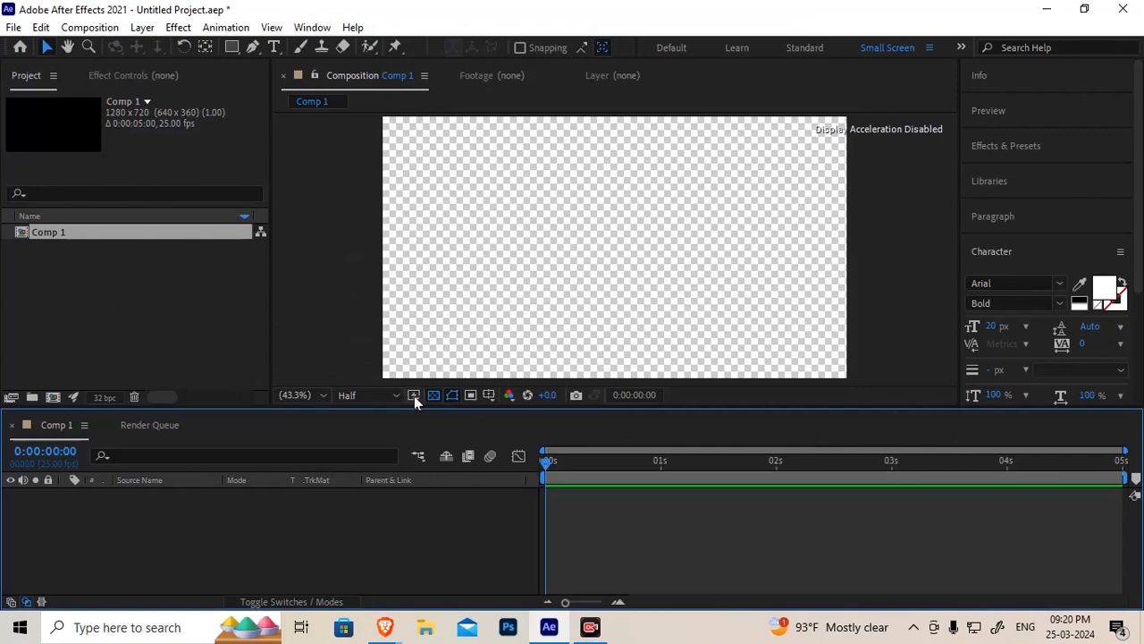
Turn off the transparency grid so the composition background shows black
{"action": "left_click", "coordinate": [432, 395]}
{"action": "left_click", "coordinate": [142, 313]}
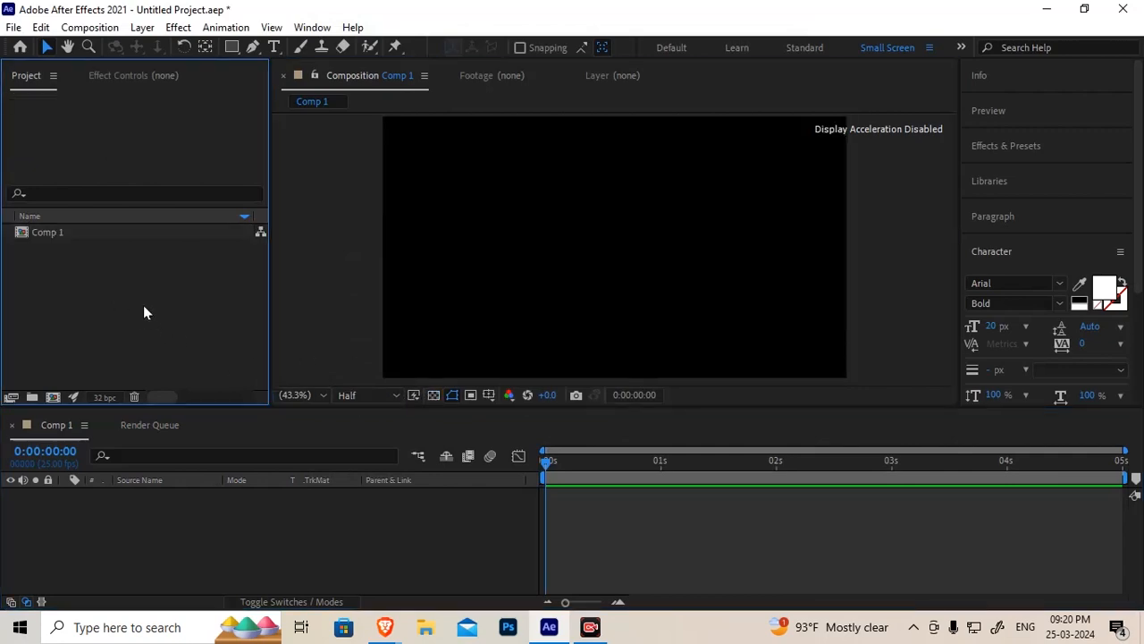
Create a text layer in the composition reading ANIMATION
{"action": "left_click", "coordinate": [274, 48]}
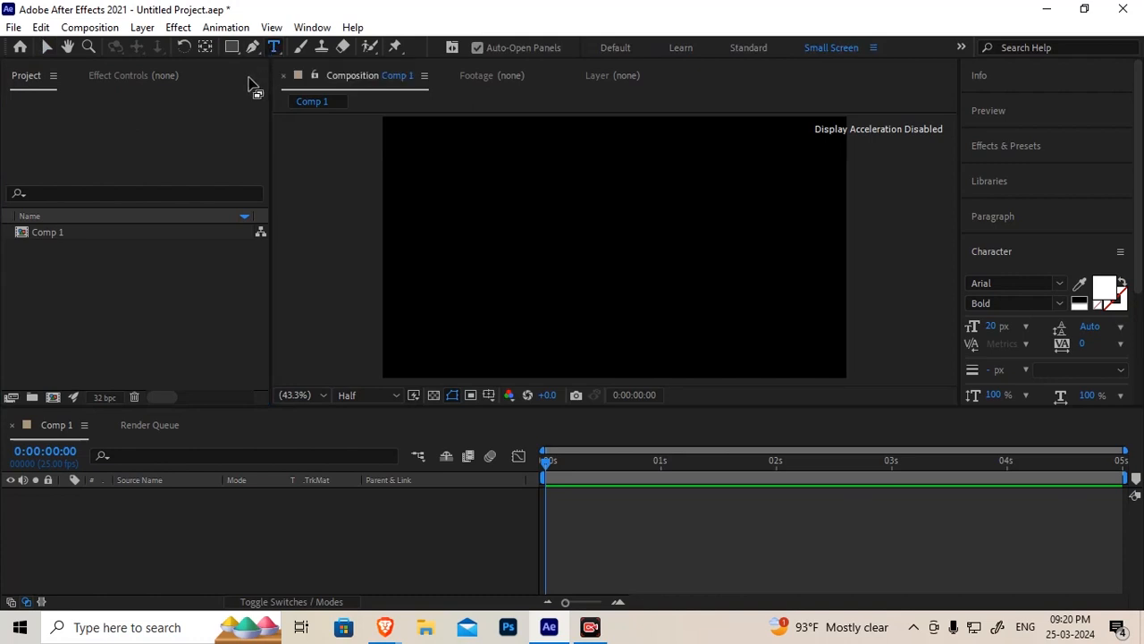
{"action": "left_click", "coordinate": [467, 271]}
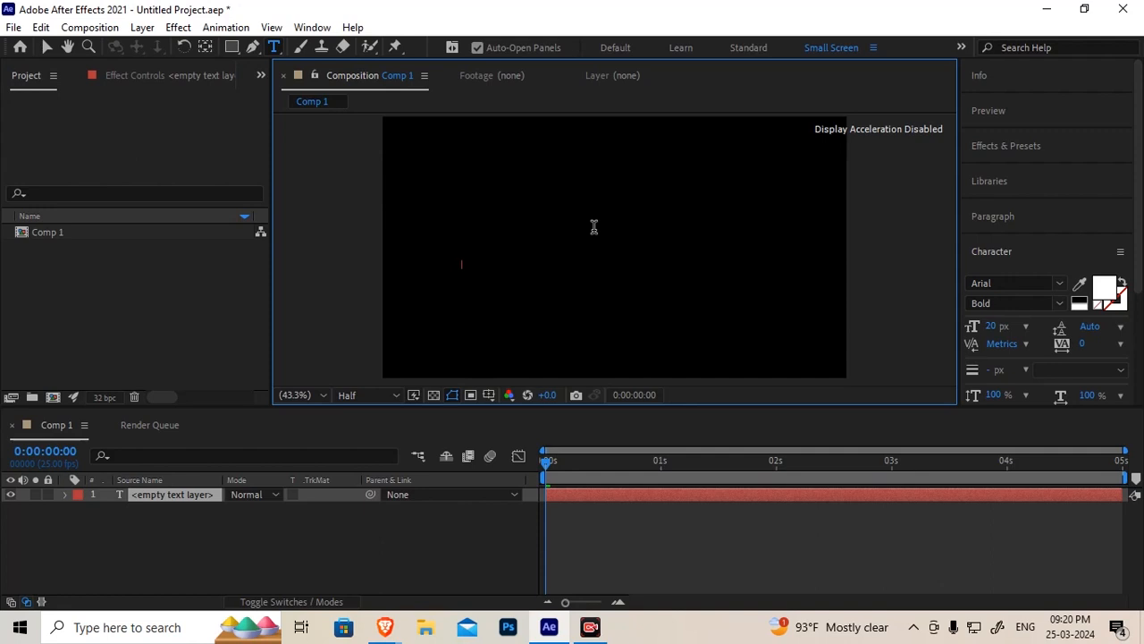
{"action": "type", "text": "ANI"}
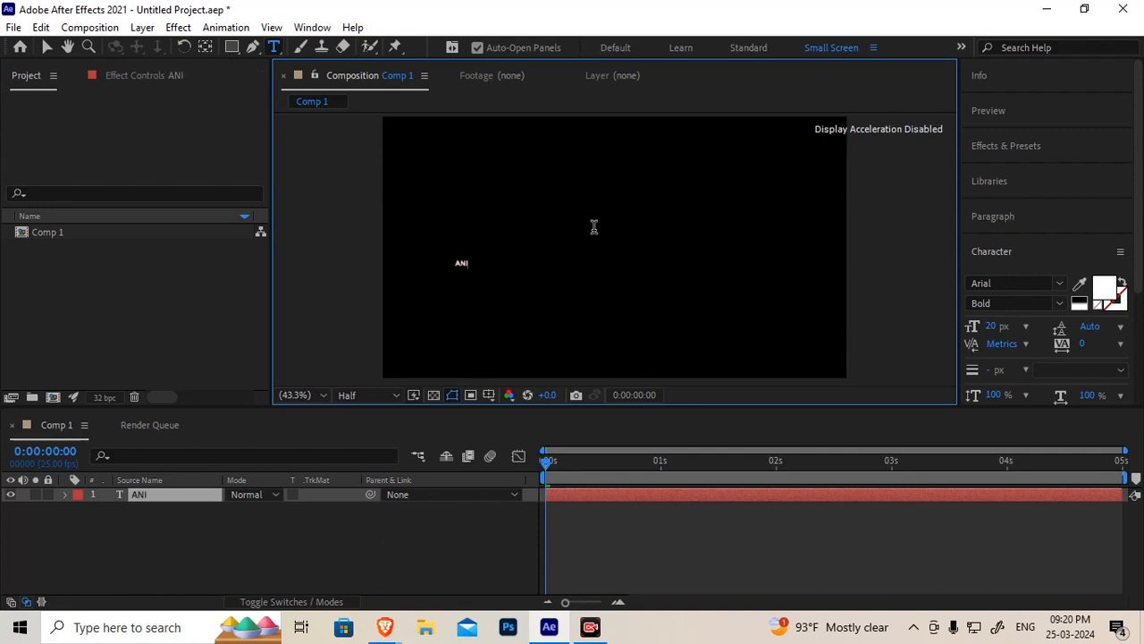
{"action": "type", "text": "MATION"}
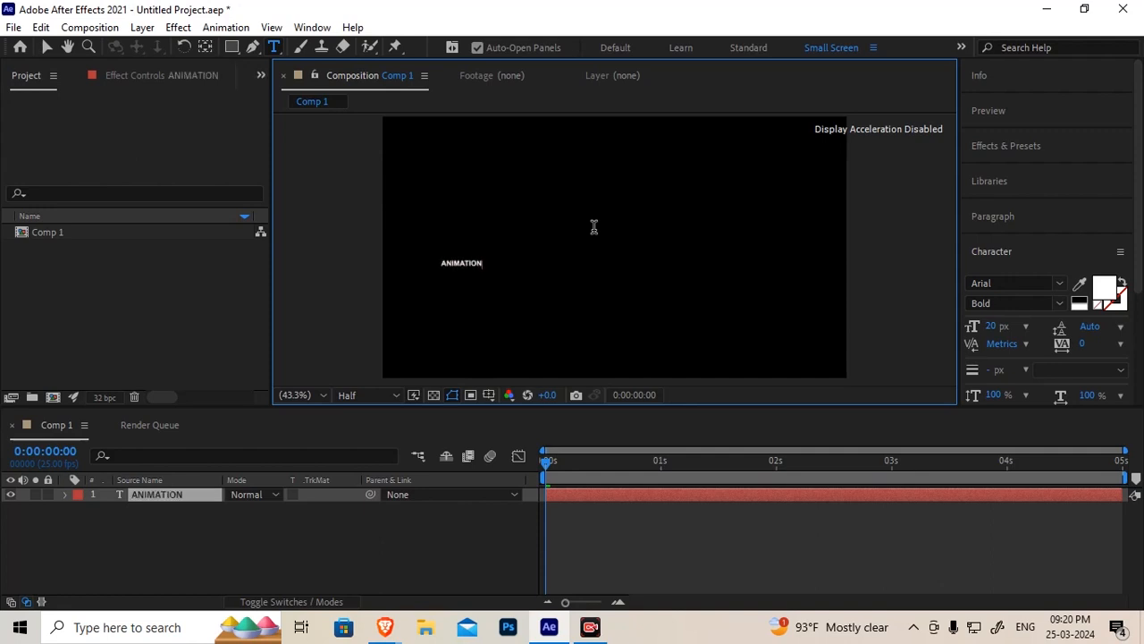
Select the ANIMATION text layer and set its paragraph alignment to centered
{"action": "left_click", "coordinate": [141, 495]}
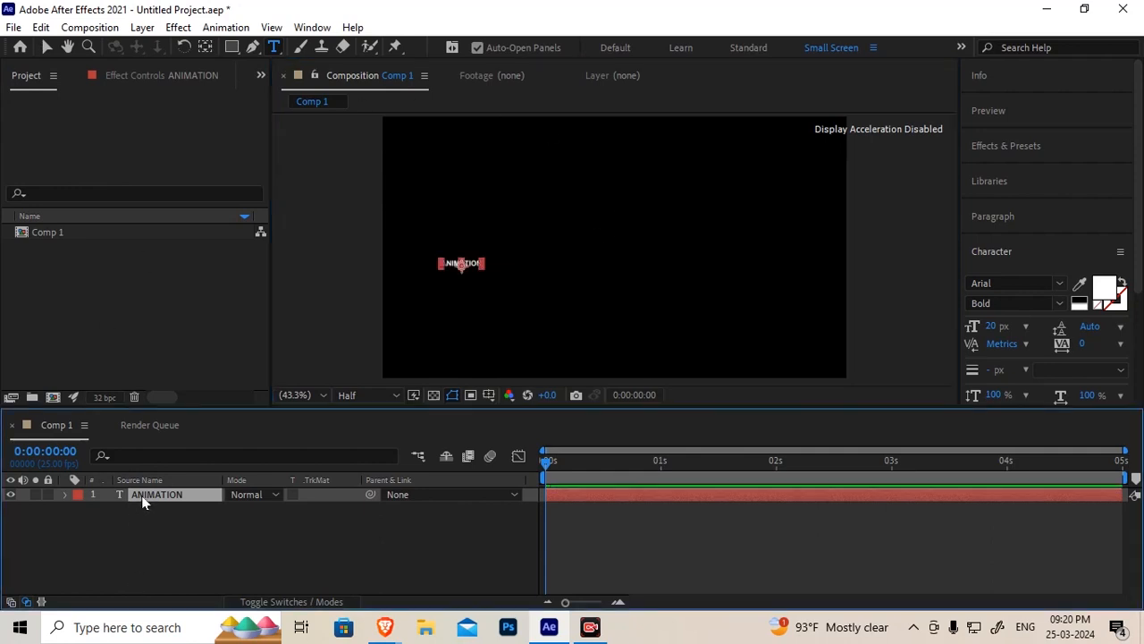
{"action": "left_click", "coordinate": [995, 218]}
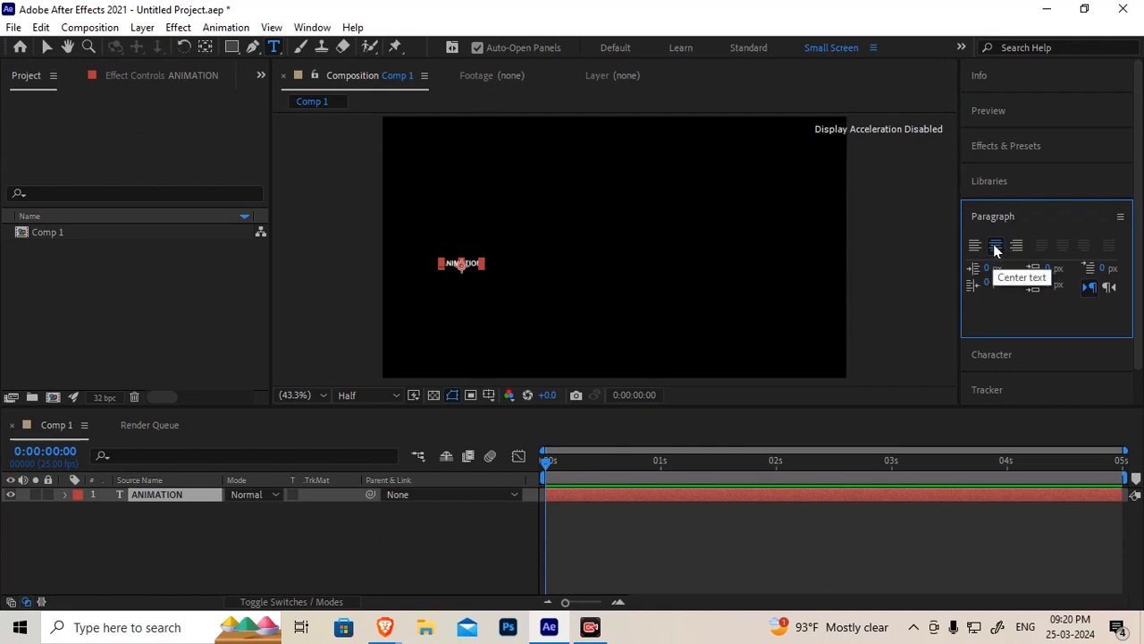
{"action": "left_click", "coordinate": [993, 218]}
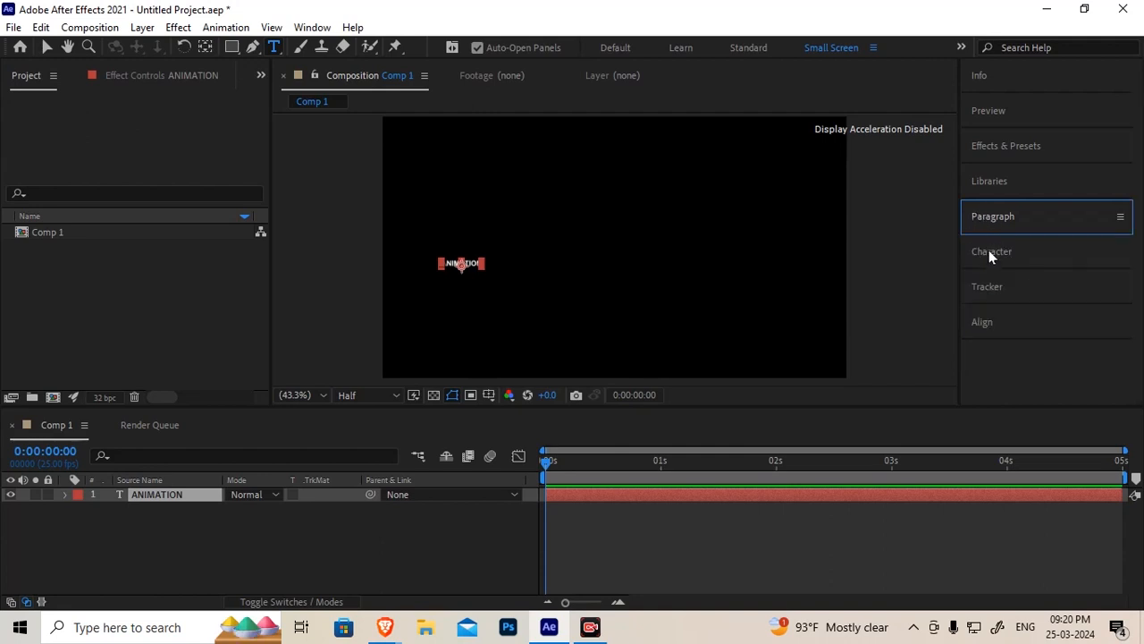
{"action": "left_click", "coordinate": [990, 254]}
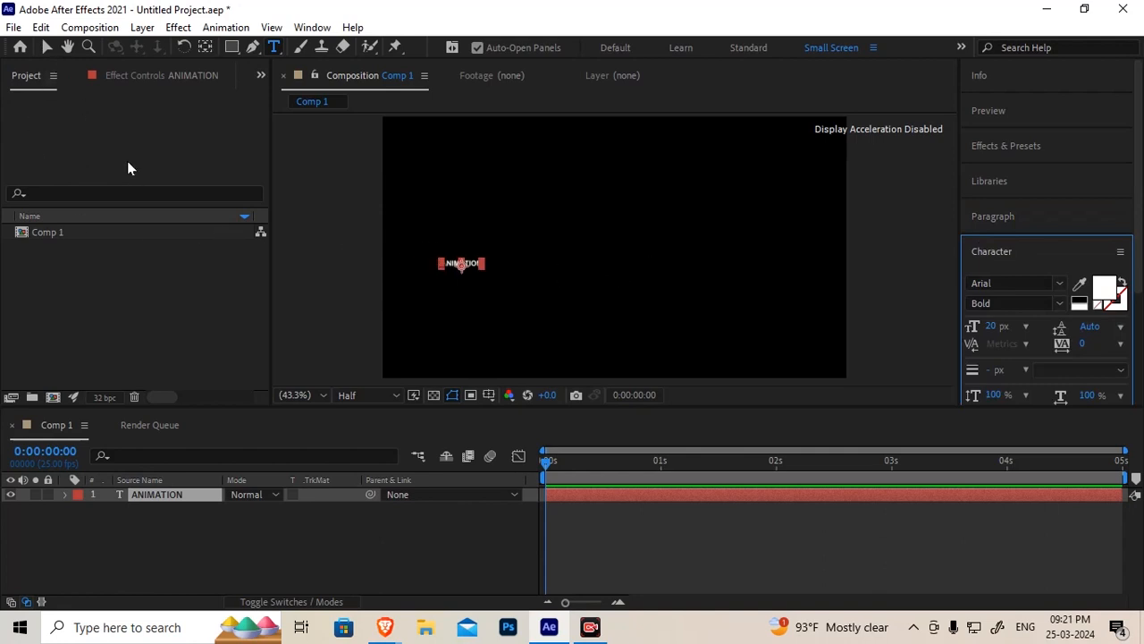
Center the text layer's position in the composition
{"action": "key", "text": "v"}
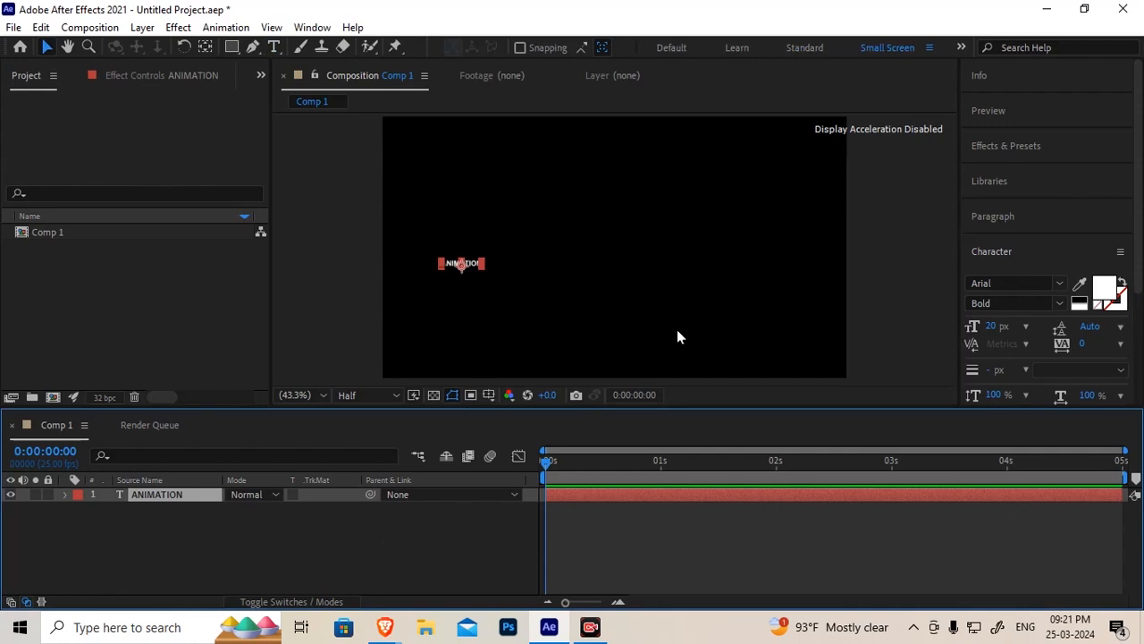
{"action": "key", "text": "Caps_Lock"}
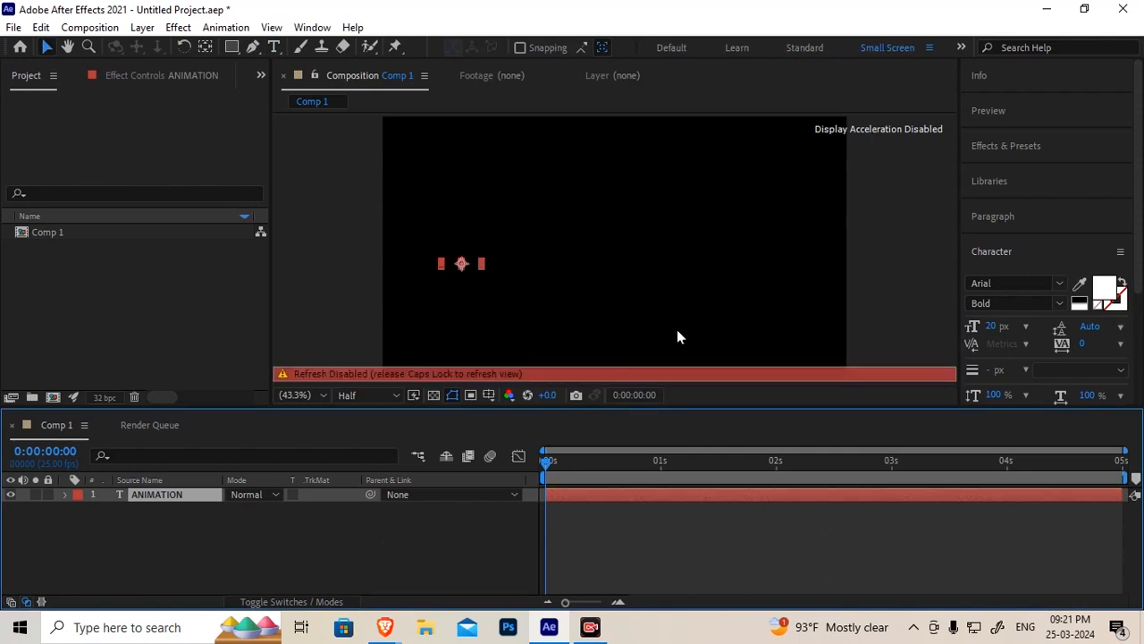
{"action": "key", "text": "Caps_Lock"}
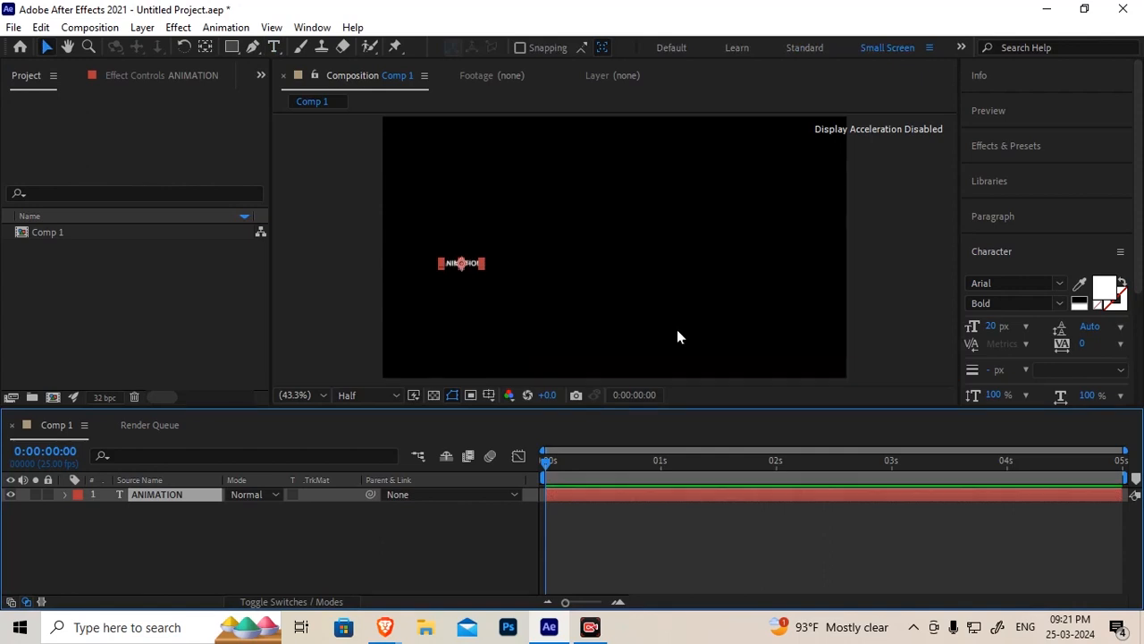
{"action": "key", "text": "ctrl+Home"}
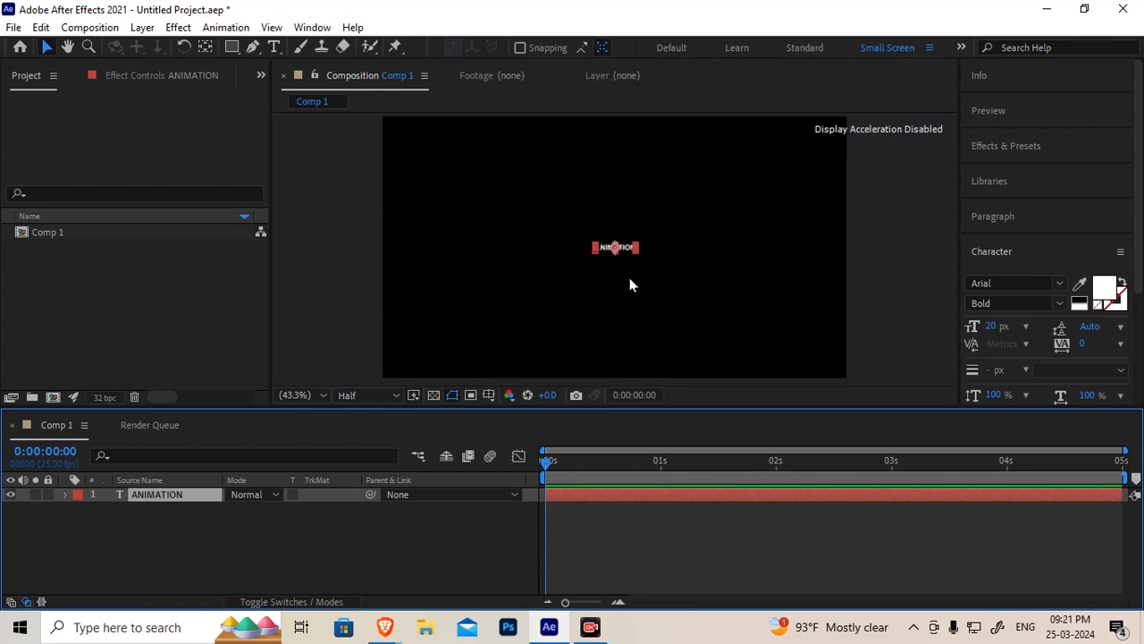
Set the composition preview resolution to Full
{"action": "scroll", "coordinate": [624, 250], "scroll_direction": "up", "scroll_amount": 5}
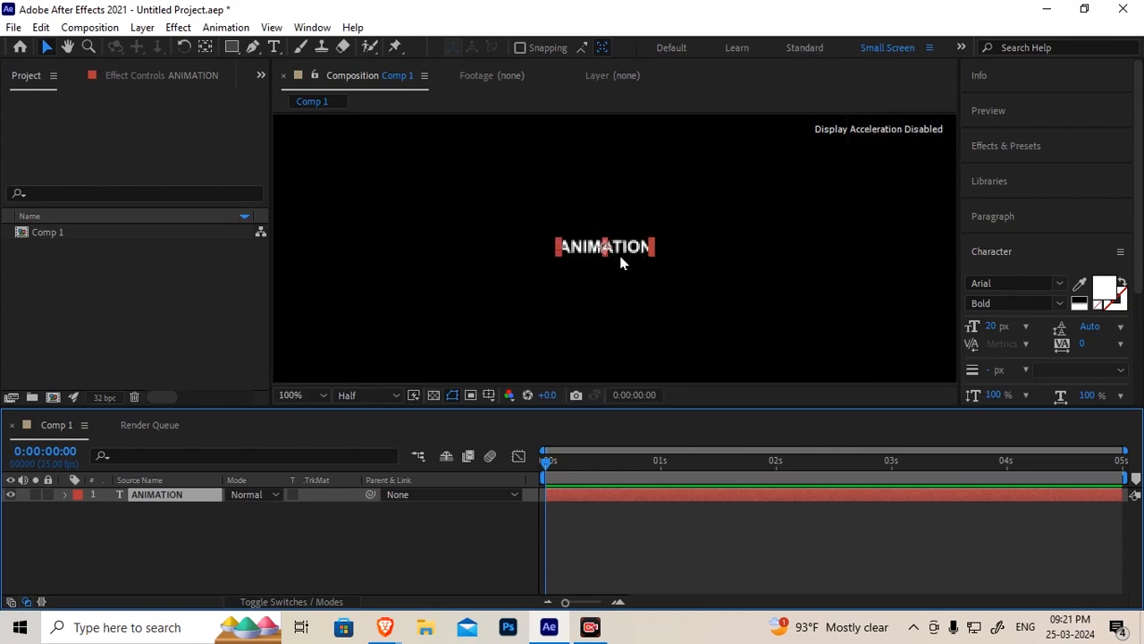
{"action": "scroll", "coordinate": [605, 253], "scroll_direction": "up", "scroll_amount": 1}
{"action": "scroll", "coordinate": [599, 258], "scroll_direction": "down", "scroll_amount": 2}
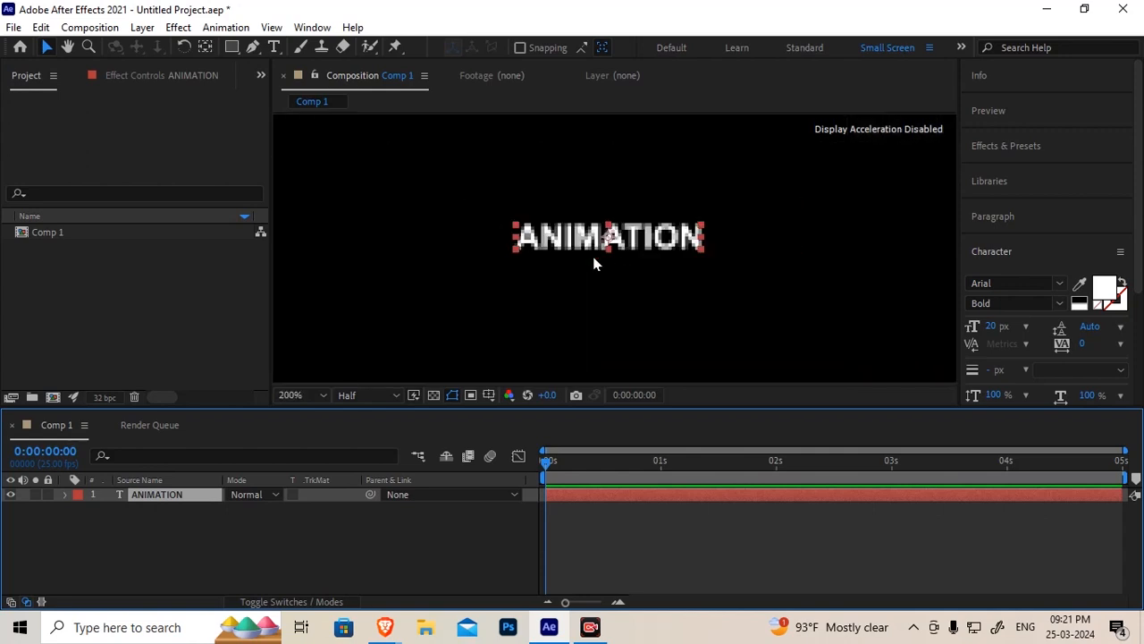
{"action": "left_click", "coordinate": [384, 397]}
{"action": "left_click", "coordinate": [368, 433]}
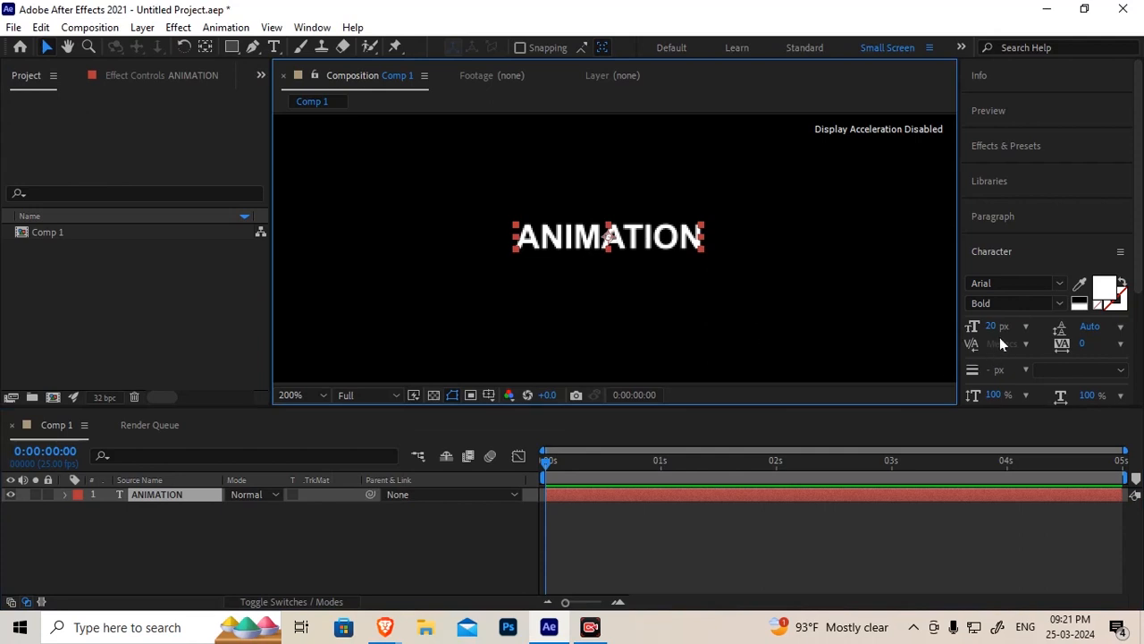
Set the text's font size to 60 px and its leading to Auto
{"action": "scroll", "coordinate": [1139, 234], "scroll_direction": "down", "scroll_amount": 1}
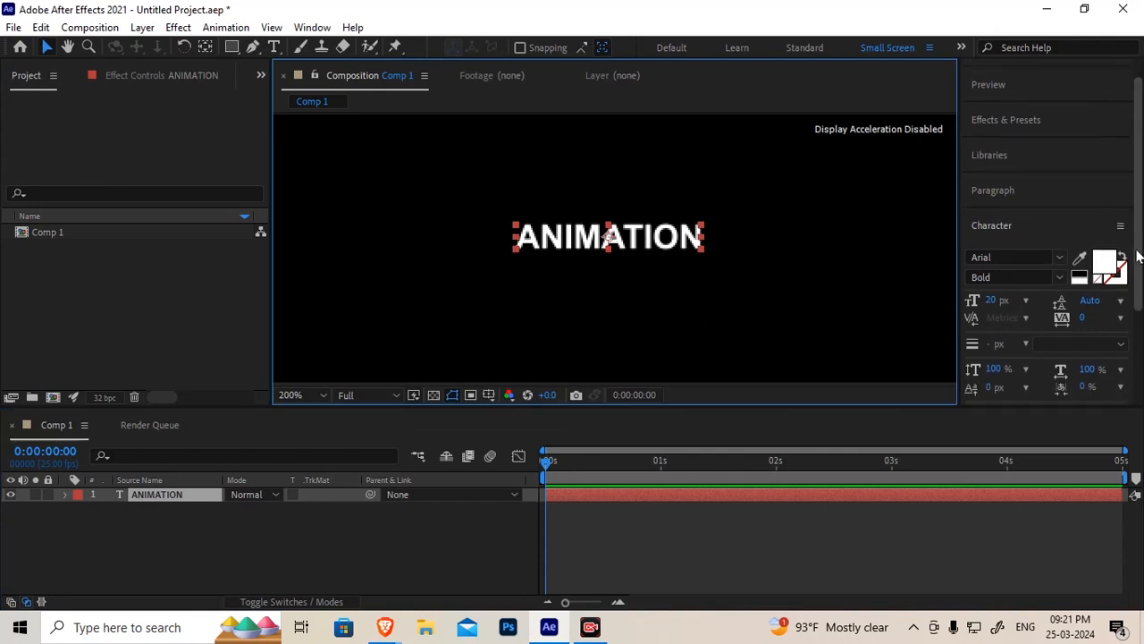
{"action": "left_click_drag", "start_coordinate": [992, 304], "coordinate": [1015, 297]}
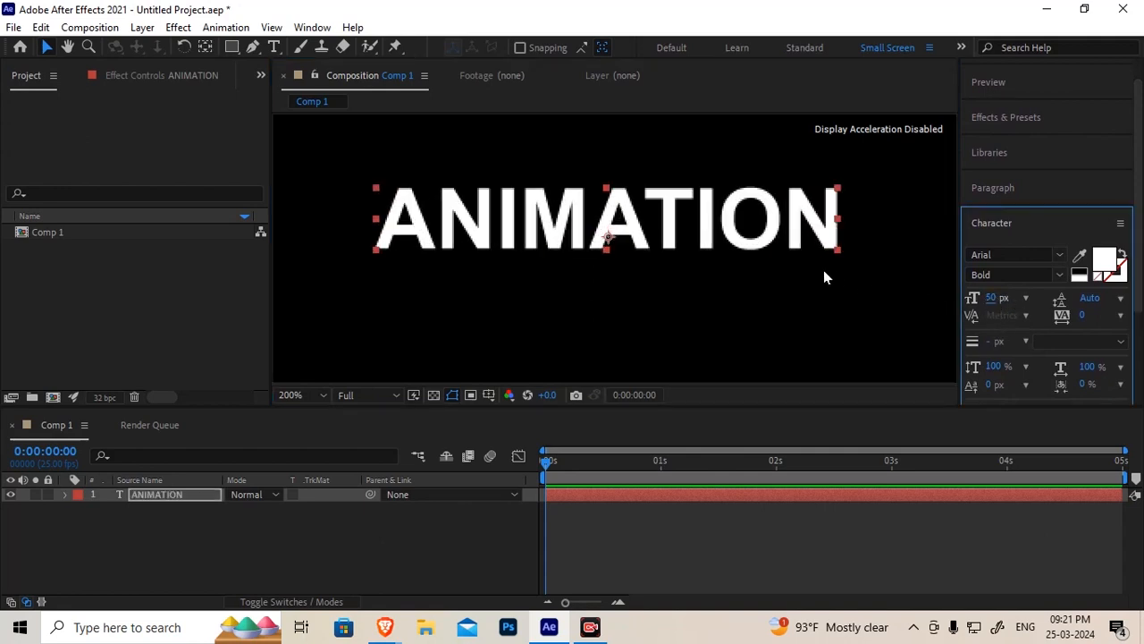
{"action": "key", "text": "comma"}
{"action": "key", "text": "comma"}
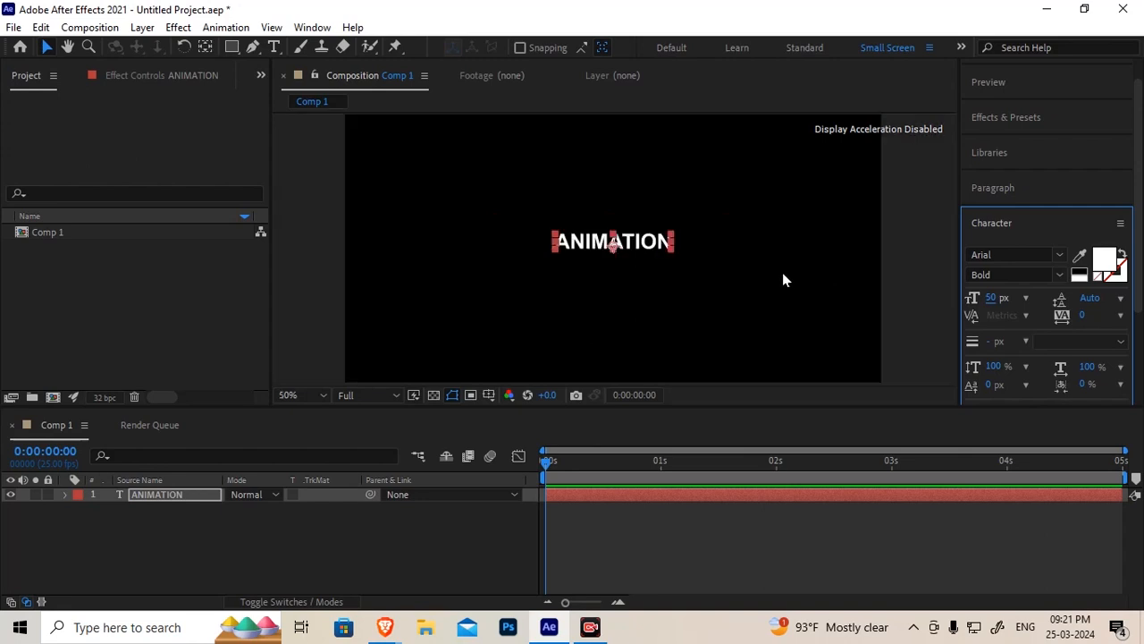
{"action": "left_click", "coordinate": [991, 299]}
{"action": "type", "text": "60"}
{"action": "key", "text": "Return"}
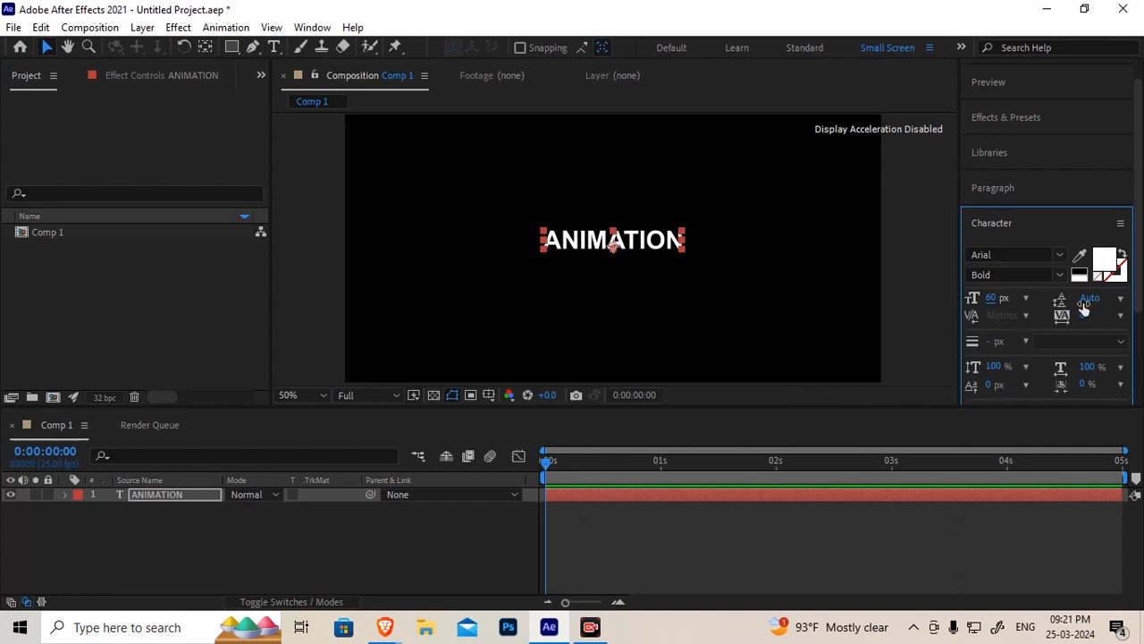
{"action": "left_click", "coordinate": [1121, 299]}
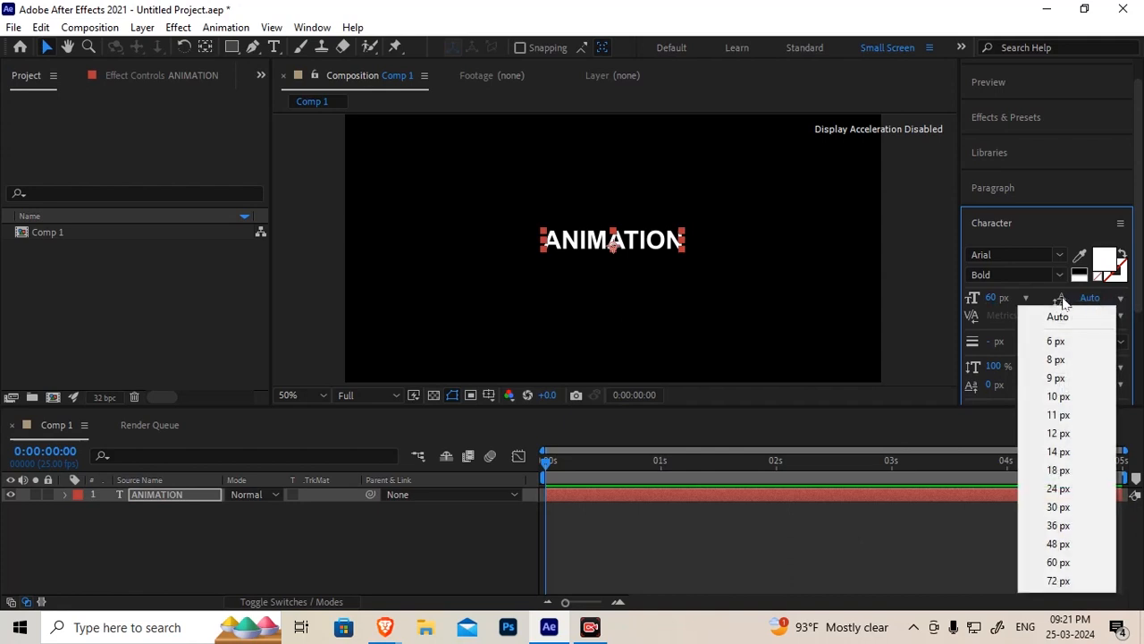
{"action": "left_click", "coordinate": [1065, 305]}
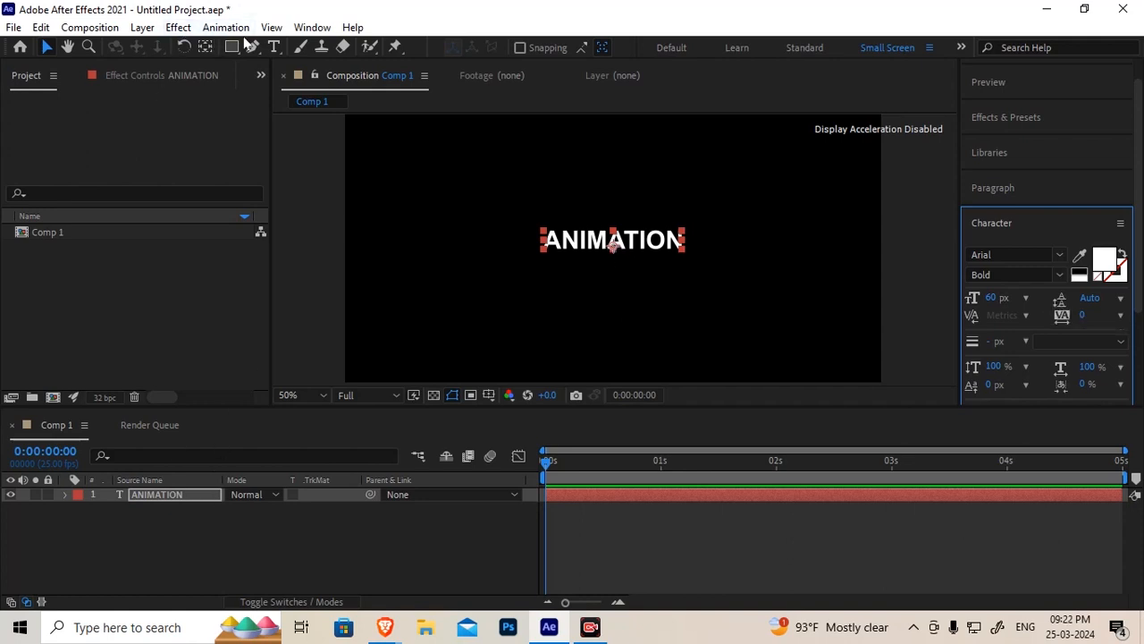
Add two more text lines below ANIMATION reading 'and' and 'VFX'
{"action": "left_click", "coordinate": [274, 48]}
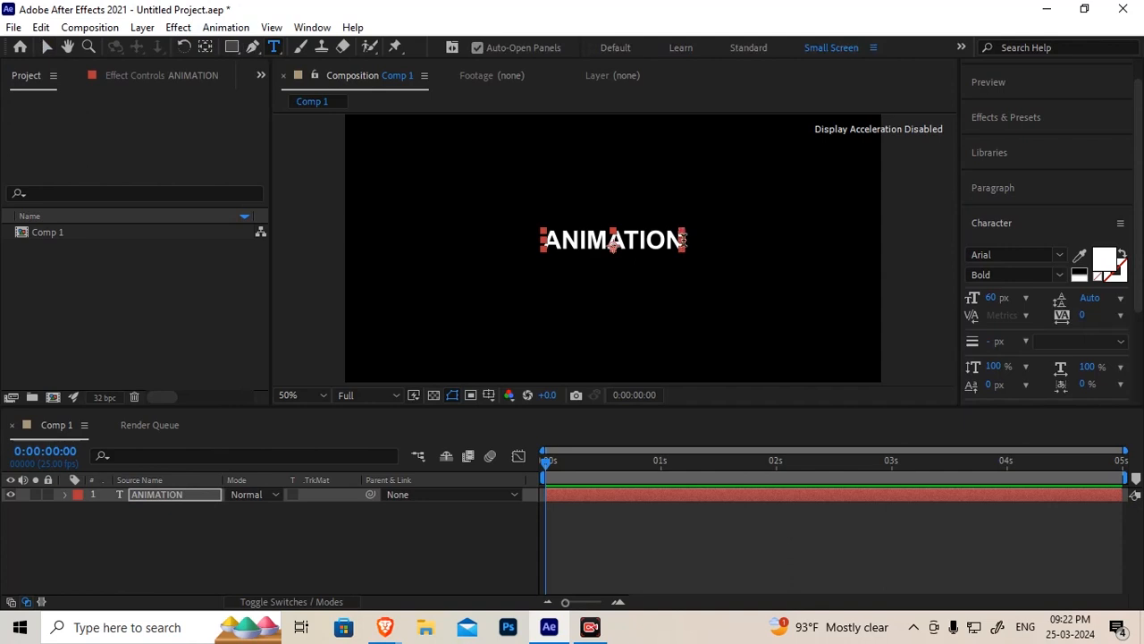
{"action": "left_click", "coordinate": [682, 242]}
{"action": "key", "text": "Return"}
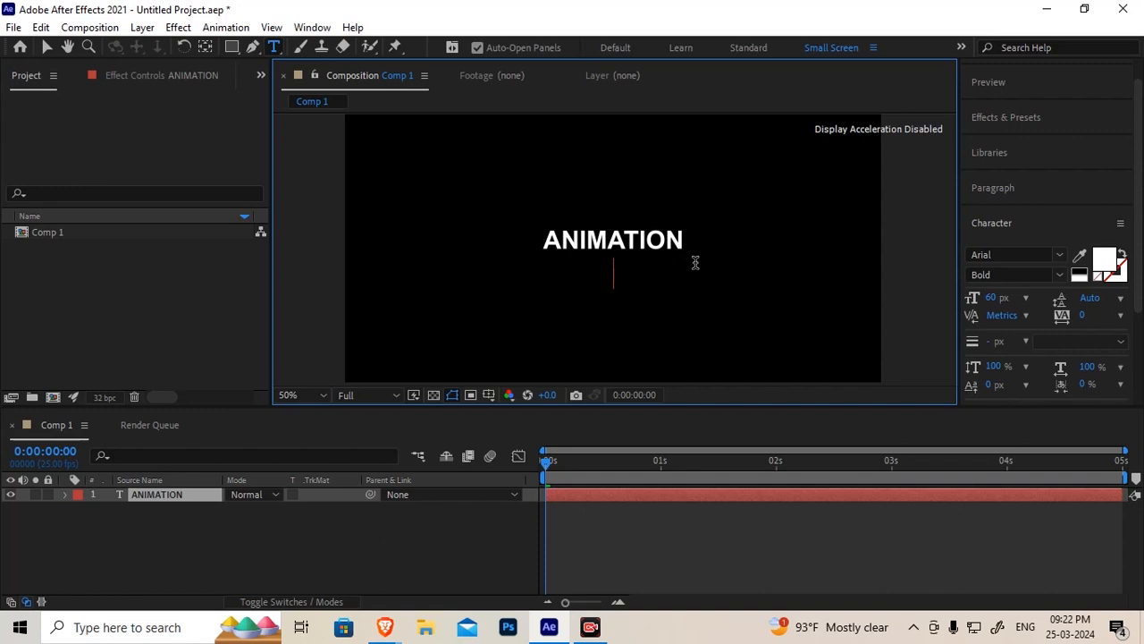
{"action": "type", "text": "and"}
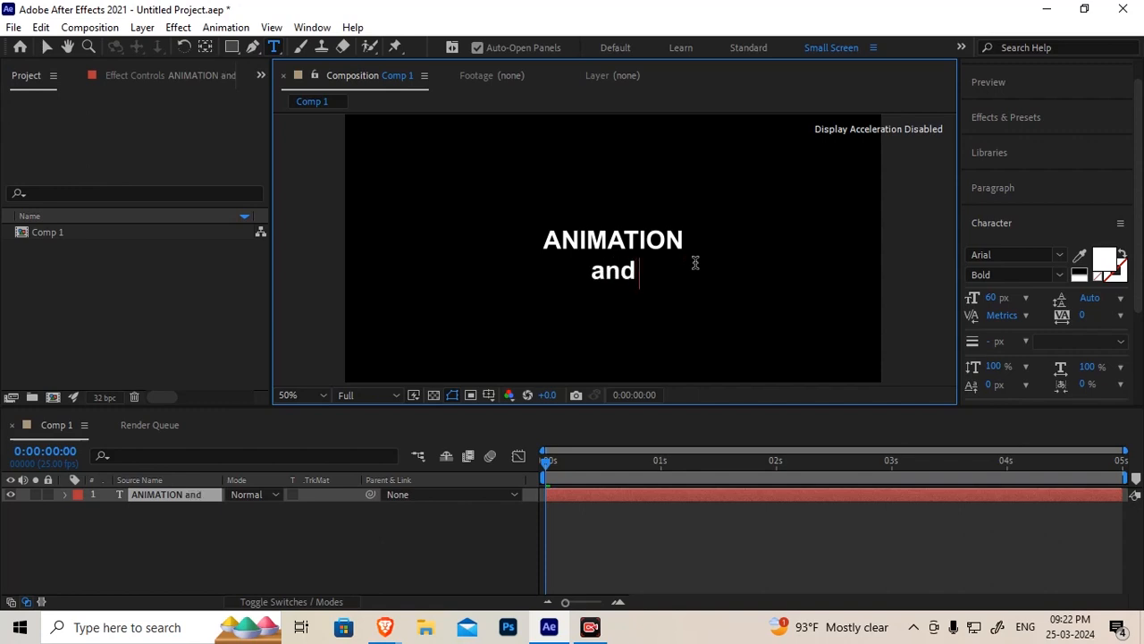
{"action": "key", "text": "Return"}
{"action": "type", "text": "VFX"}
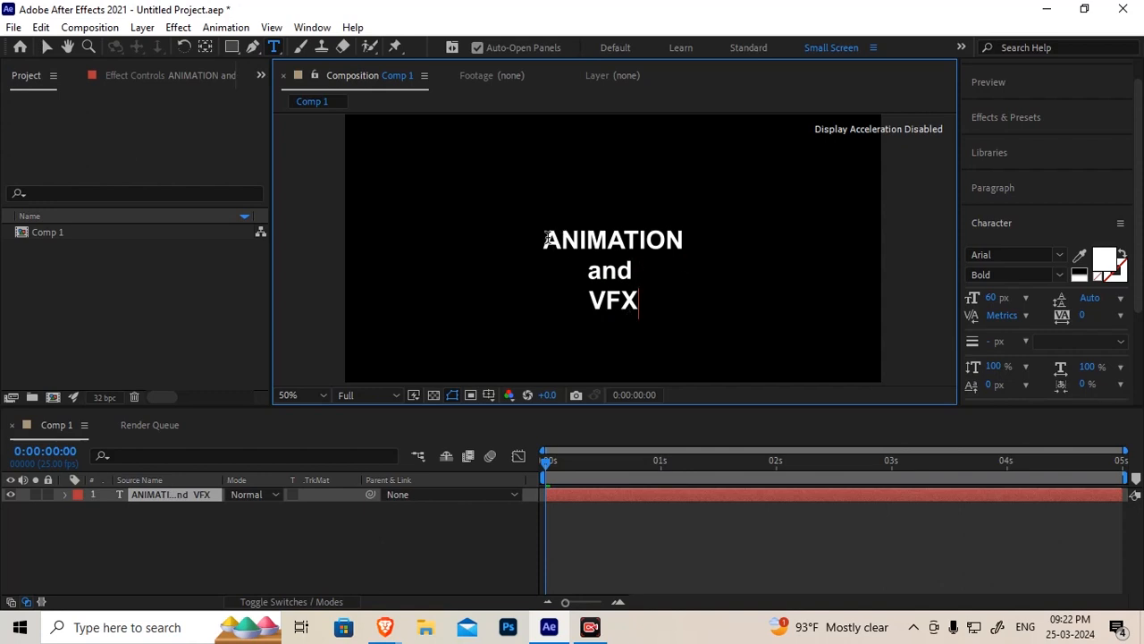
Replace VFX on the third line with VISUALEFFECTS
{"action": "left_click_drag", "start_coordinate": [589, 301], "coordinate": [623, 301]}
{"action": "left_click", "coordinate": [642, 300], "text": "shift"}
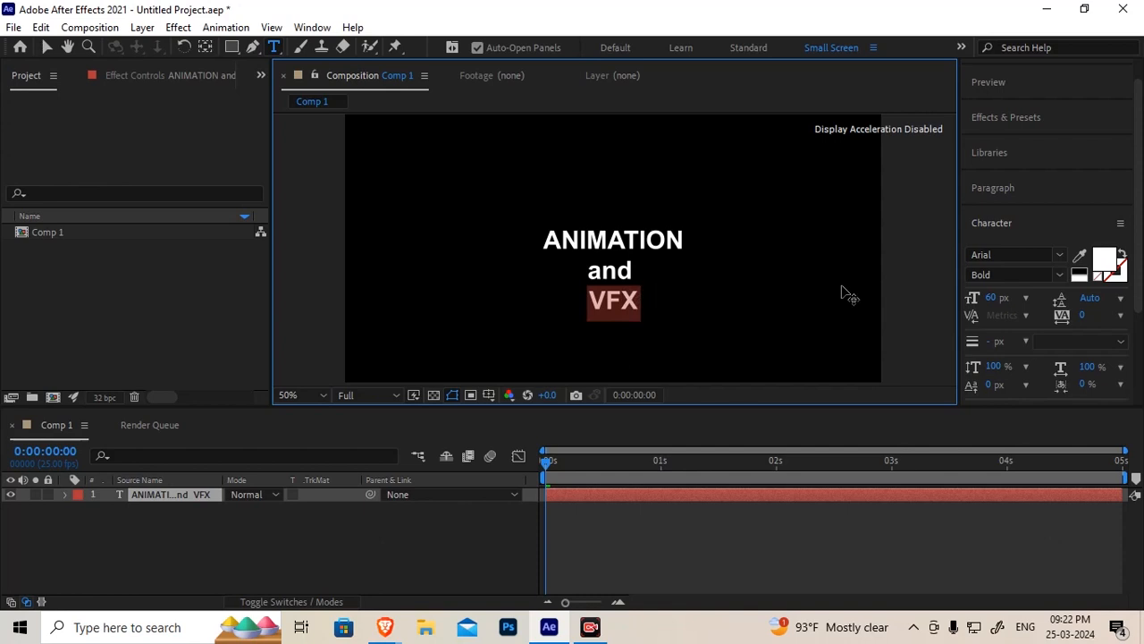
{"action": "type", "text": "V"}
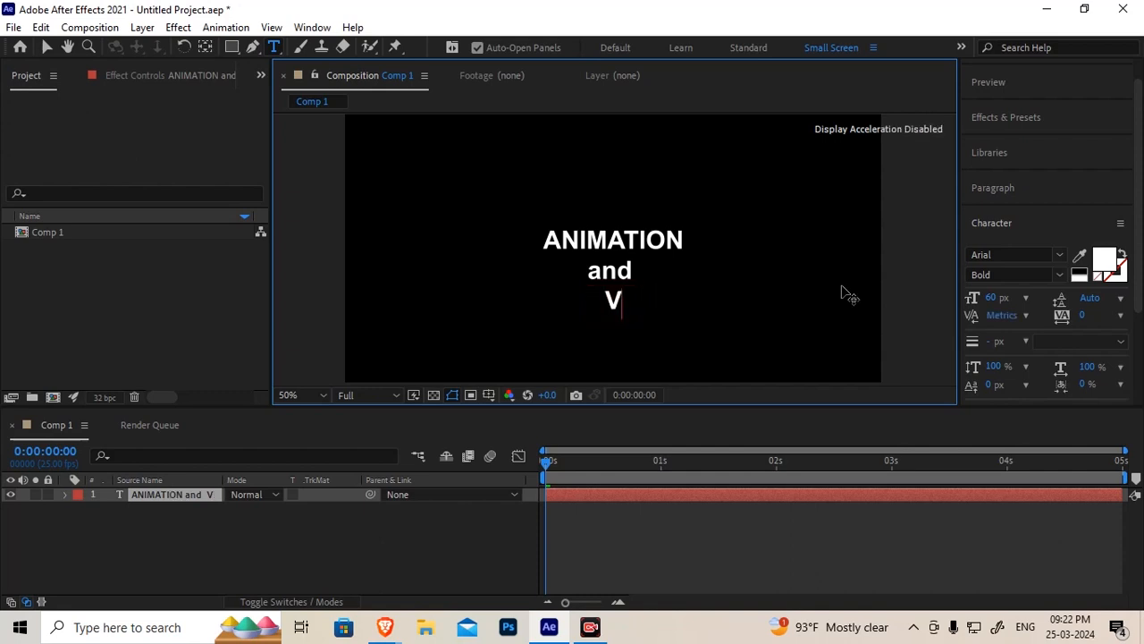
{"action": "type", "text": "ISUAL"}
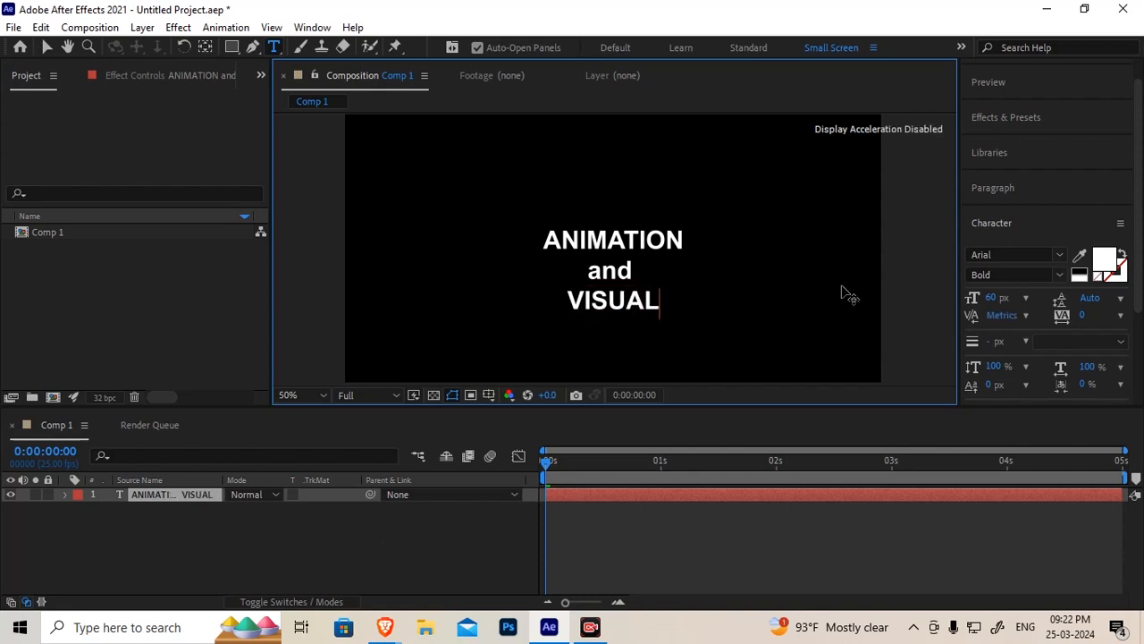
{"action": "type", "text": "EFFECTS"}
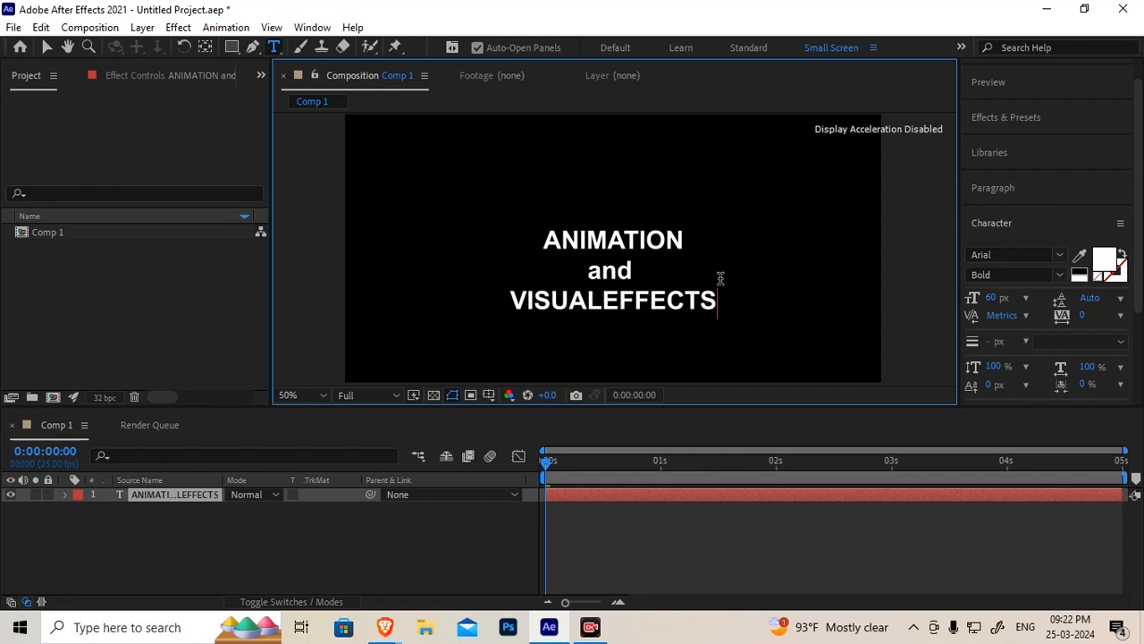
Select all three text lines and set the leading to about 151 px
{"action": "left_click_drag", "start_coordinate": [545, 239], "coordinate": [809, 329]}
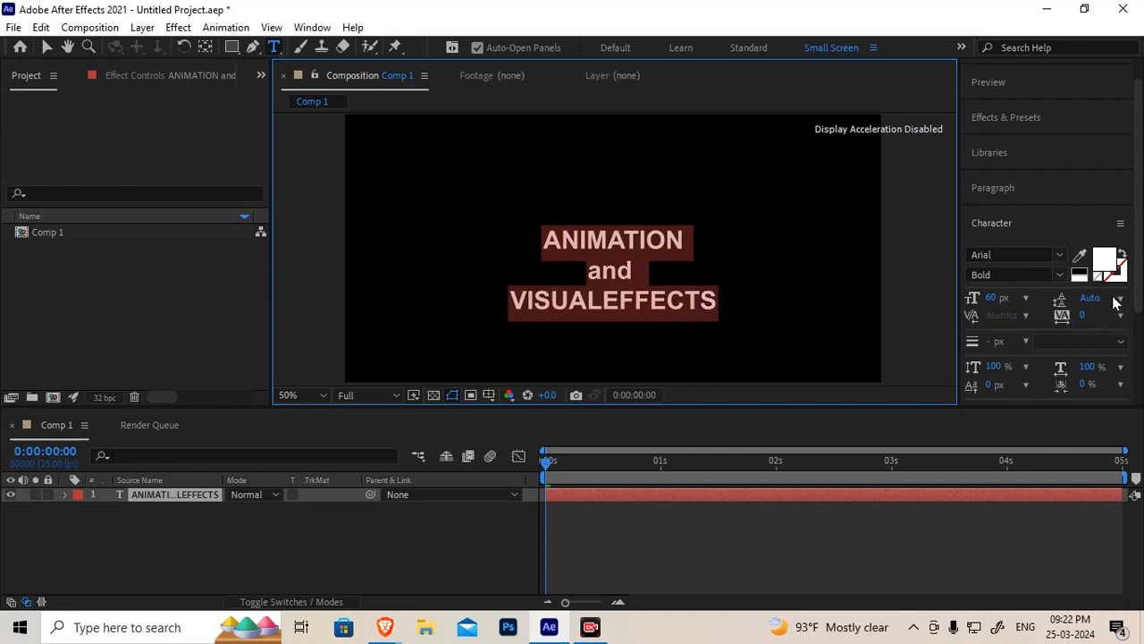
{"action": "left_click", "coordinate": [1062, 304]}
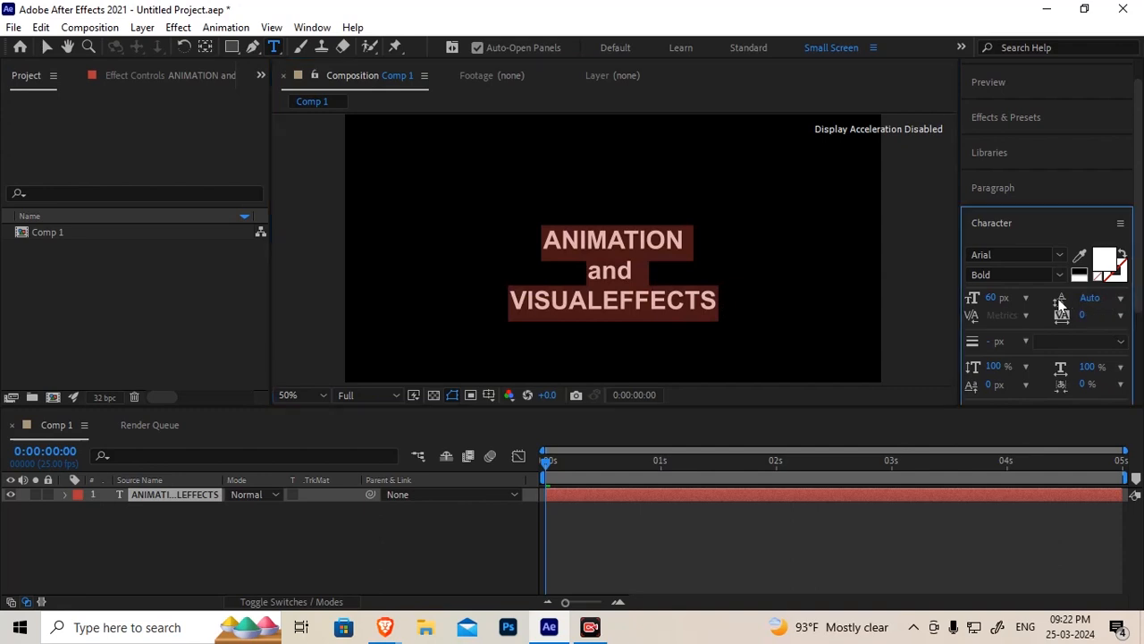
{"action": "left_click_drag", "start_coordinate": [1087, 301], "coordinate": [1140, 287]}
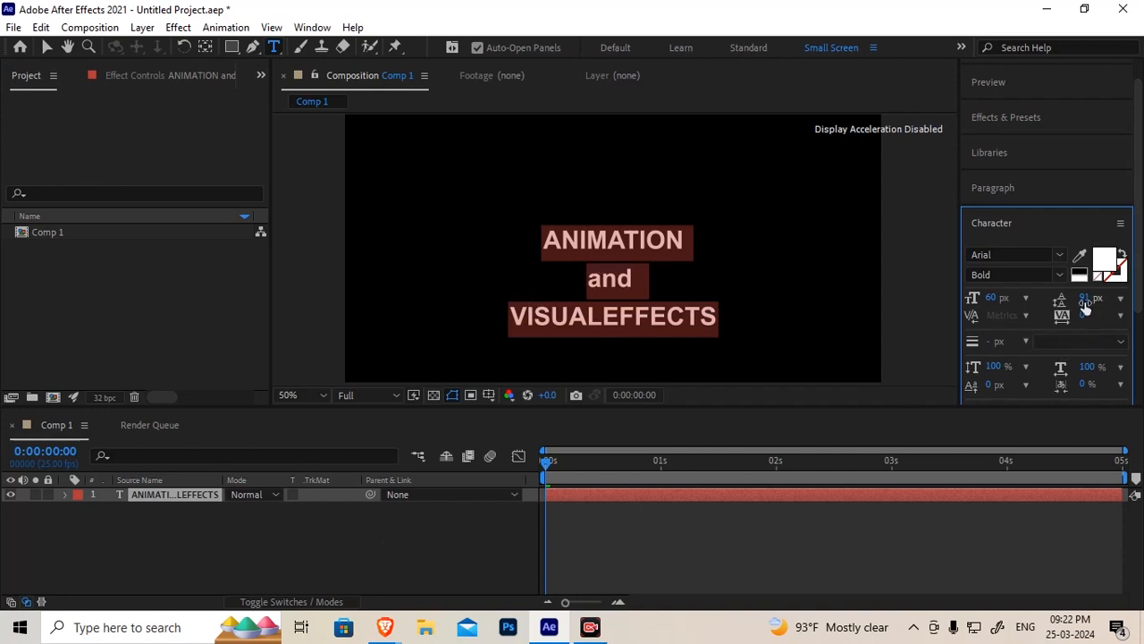
{"action": "left_click_drag", "start_coordinate": [1084, 298], "coordinate": [1135, 297]}
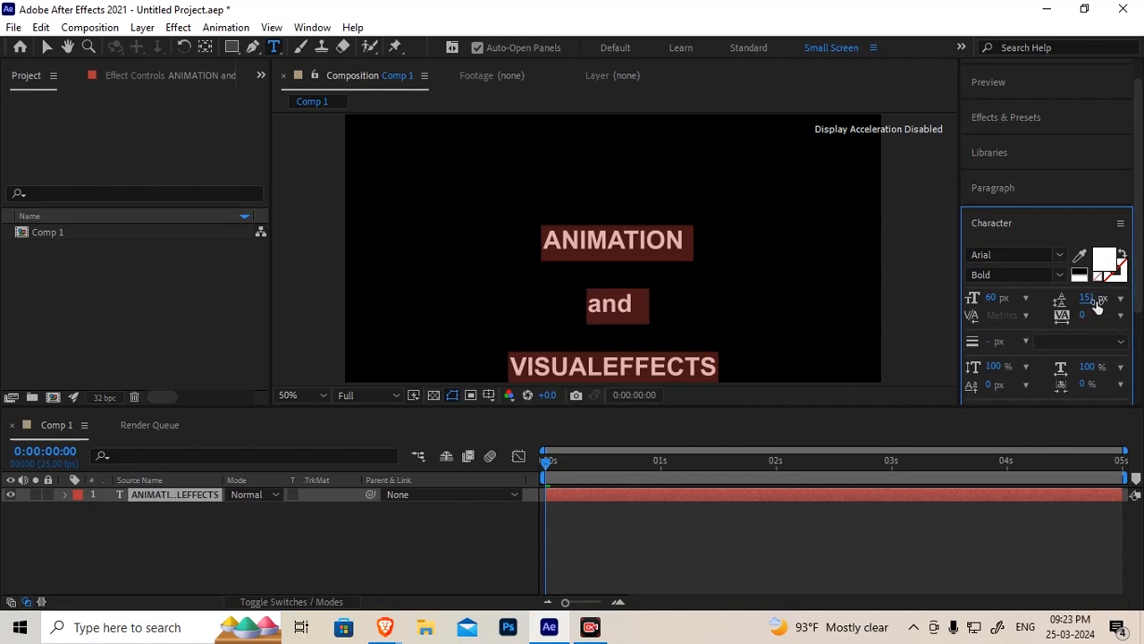
Set the leading of the three text lines to Auto
{"action": "left_click_drag", "start_coordinate": [1098, 302], "coordinate": [950, 312]}
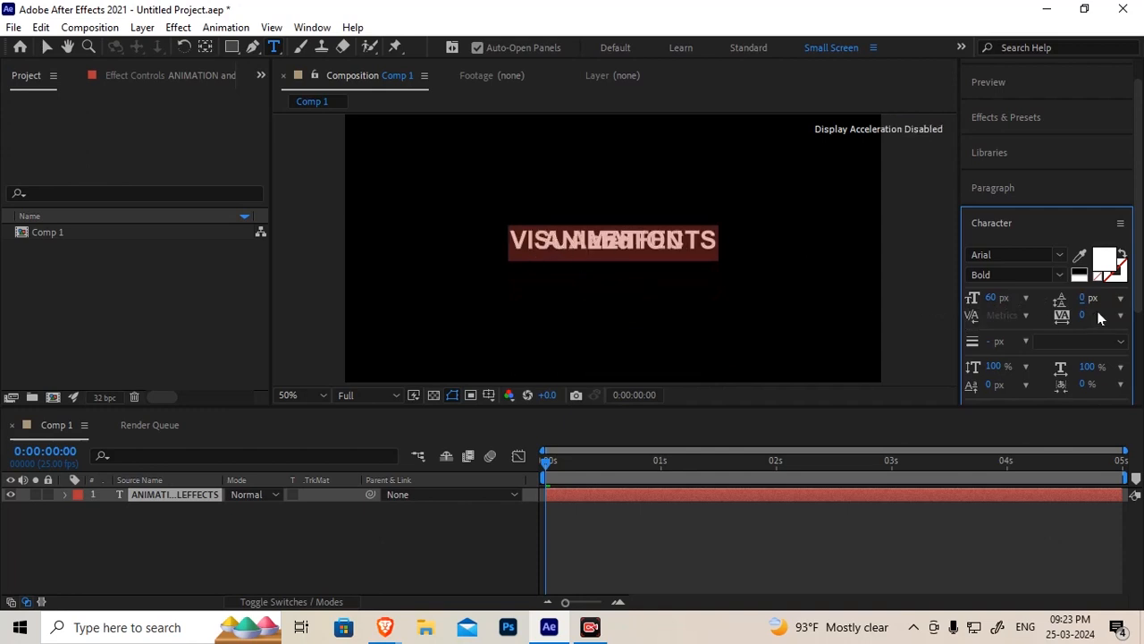
{"action": "left_click_drag", "start_coordinate": [1089, 299], "coordinate": [1133, 293]}
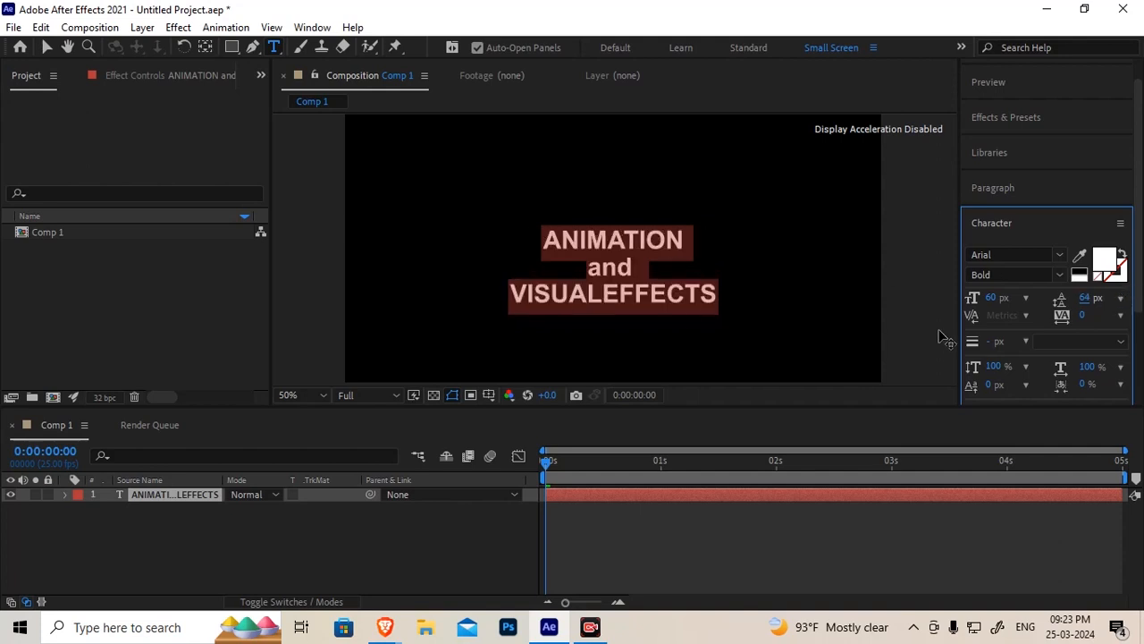
{"action": "left_click", "coordinate": [1122, 298]}
{"action": "left_click", "coordinate": [1056, 317]}
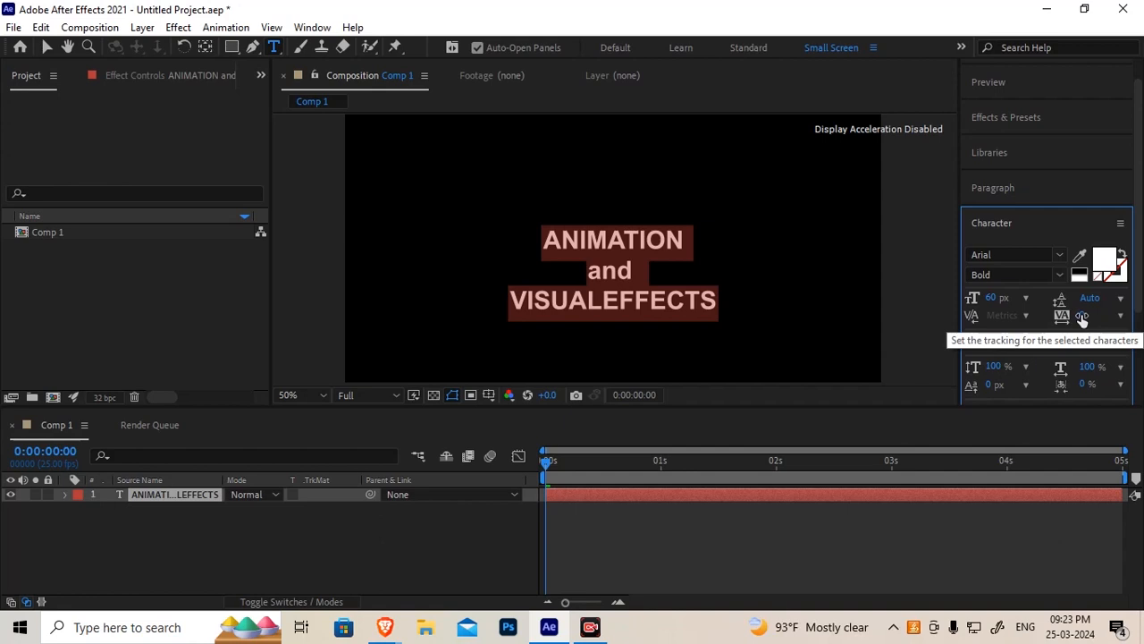
{"action": "left_click_drag", "start_coordinate": [1084, 318], "coordinate": [1130, 315]}
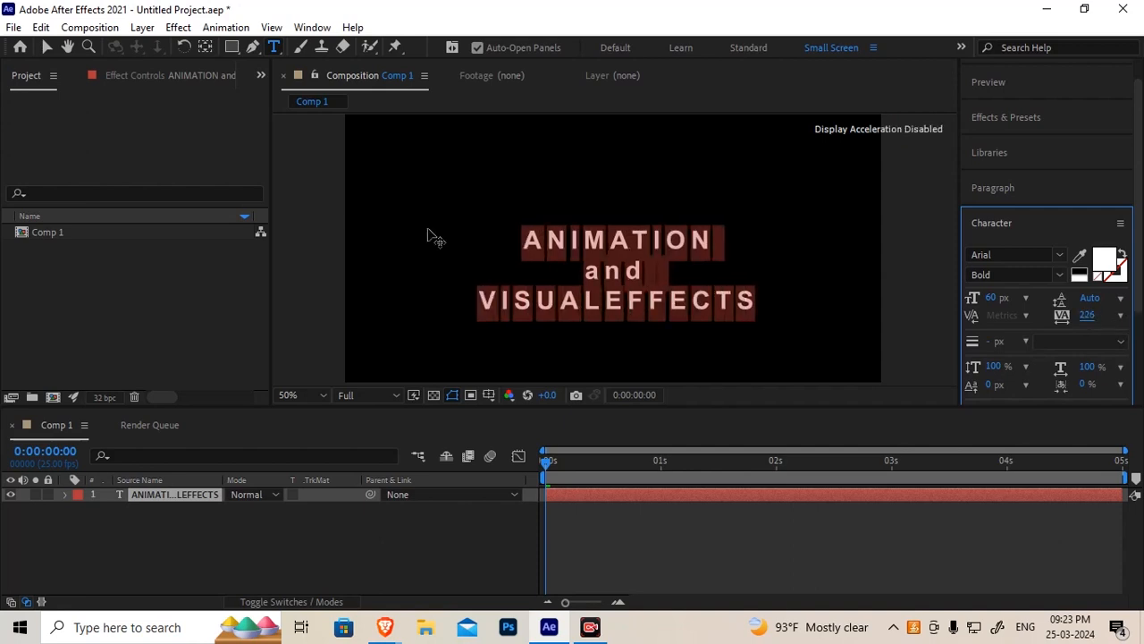
{"action": "left_click", "coordinate": [1121, 315]}
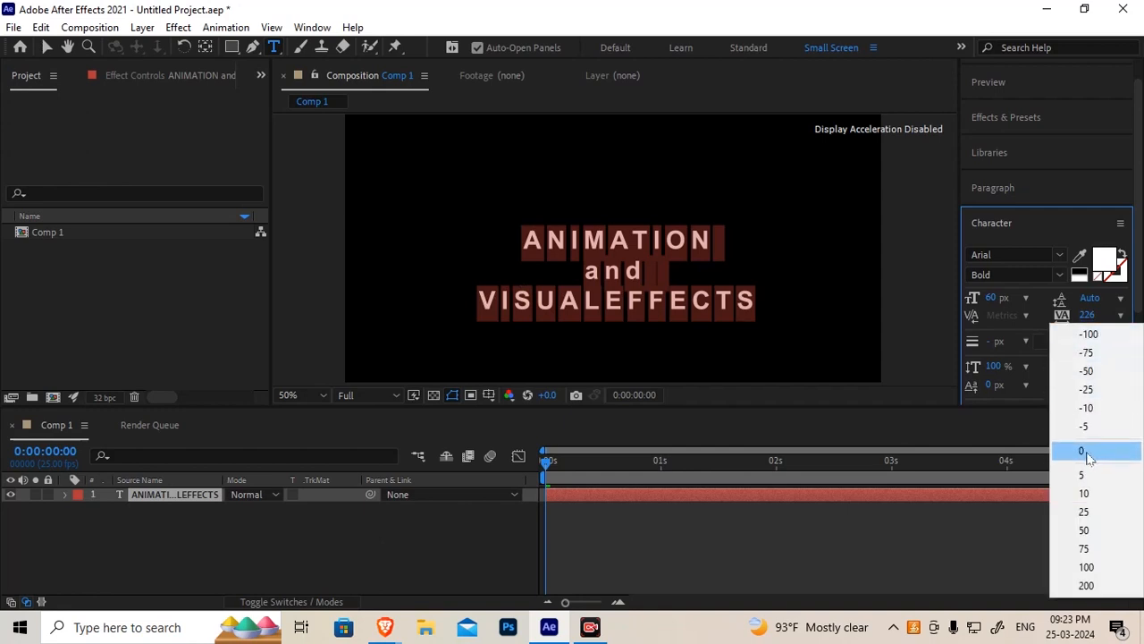
{"action": "left_click", "coordinate": [1087, 451]}
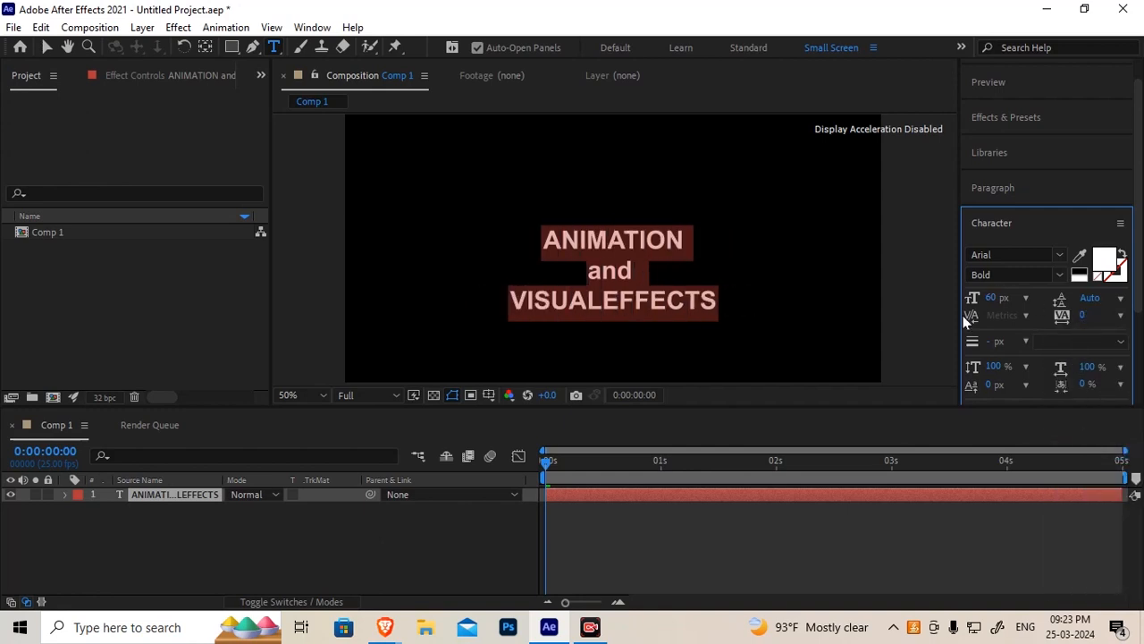
Place the text cursor between N and I in ANIMATION and set their kerning to -100
{"action": "left_click", "coordinate": [564, 239]}
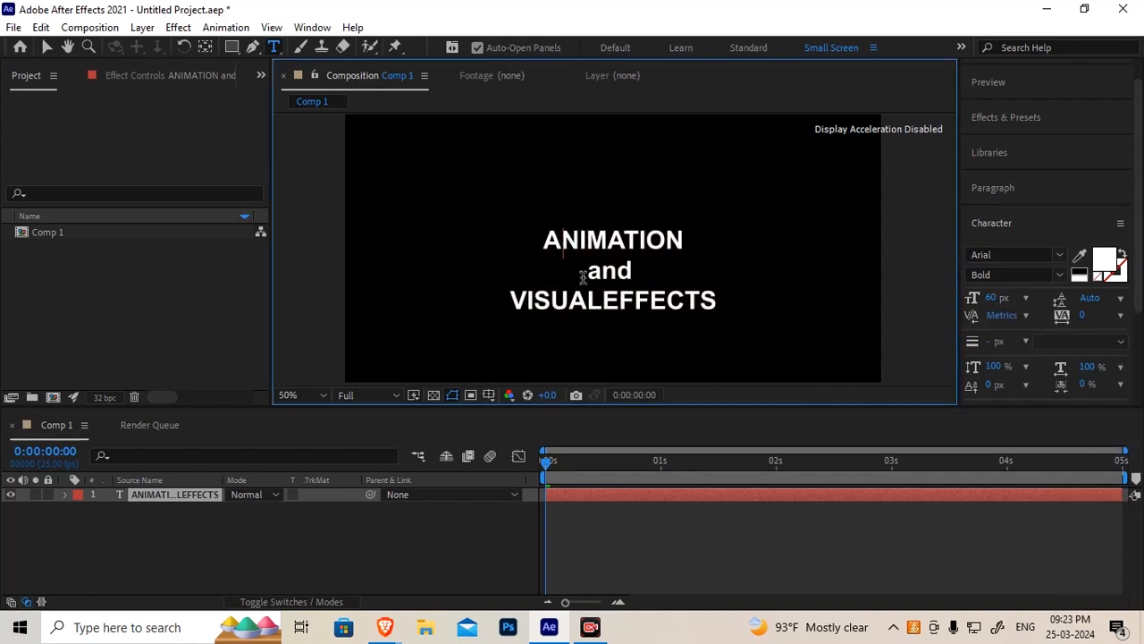
{"action": "scroll", "coordinate": [575, 252], "scroll_direction": "up", "scroll_amount": 1}
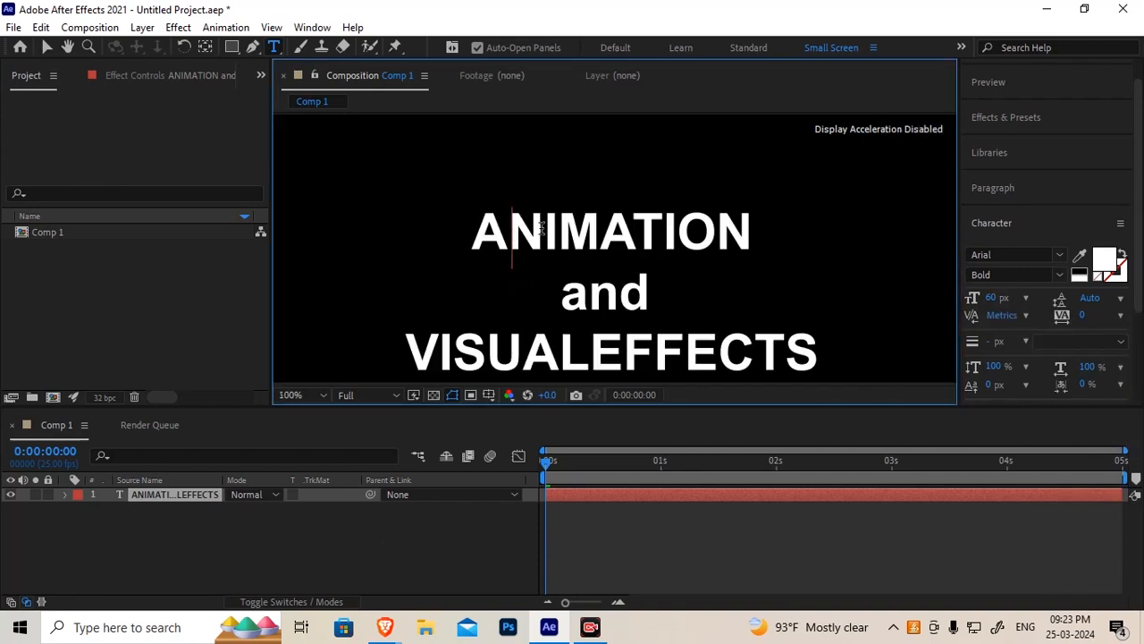
{"action": "left_click", "coordinate": [509, 242]}
{"action": "left_click", "coordinate": [544, 241]}
{"action": "left_click", "coordinate": [1027, 314]}
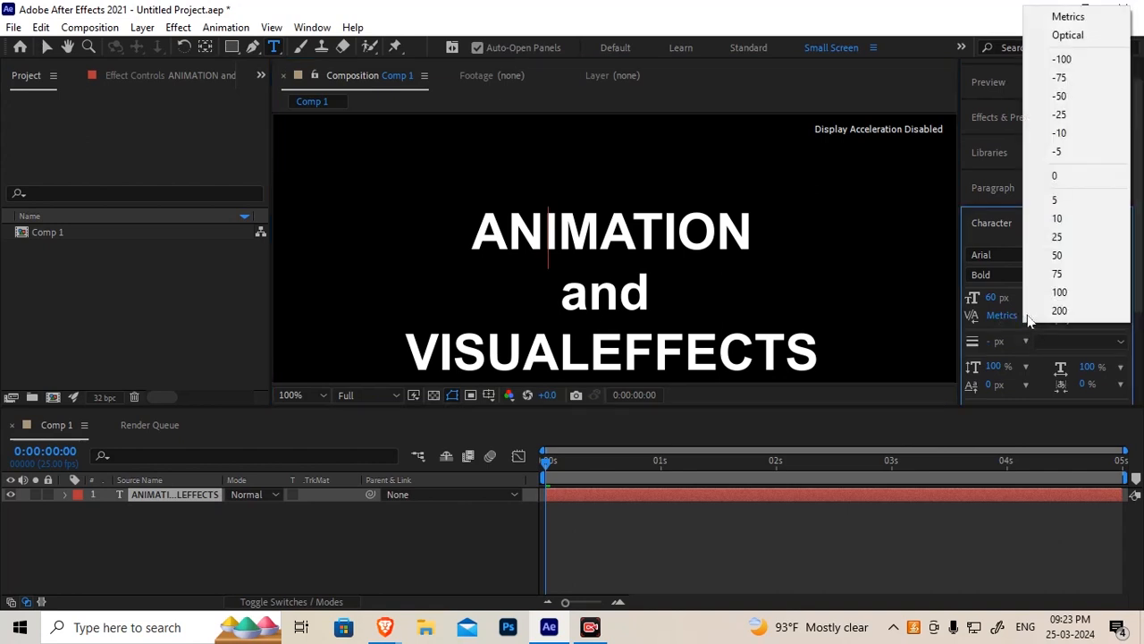
{"action": "left_click", "coordinate": [1073, 175]}
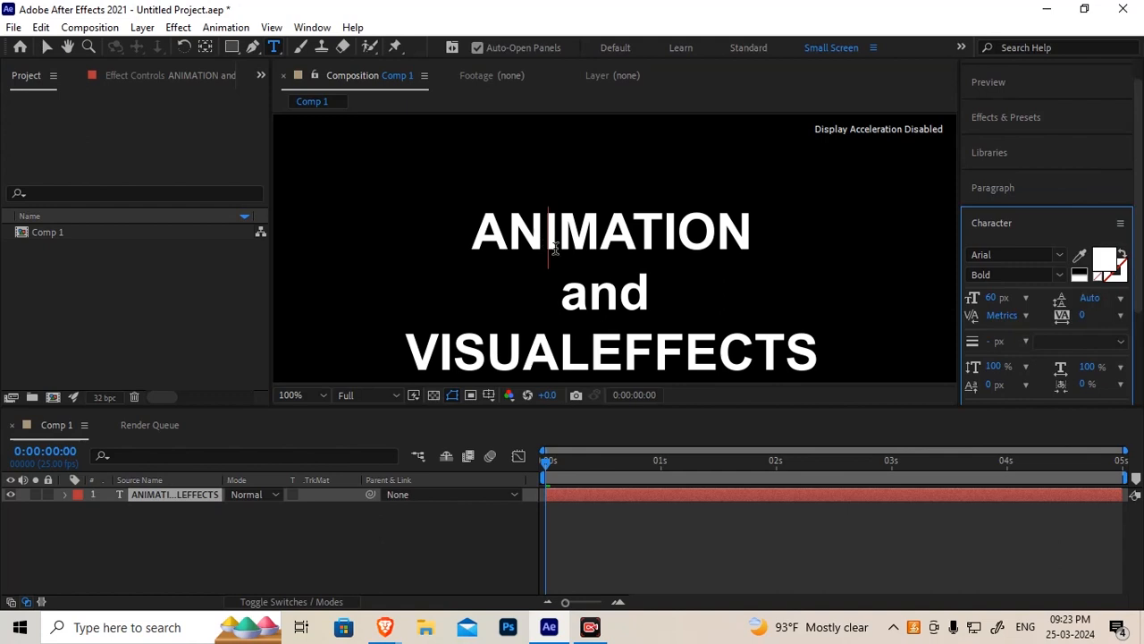
{"action": "left_click", "coordinate": [1028, 316]}
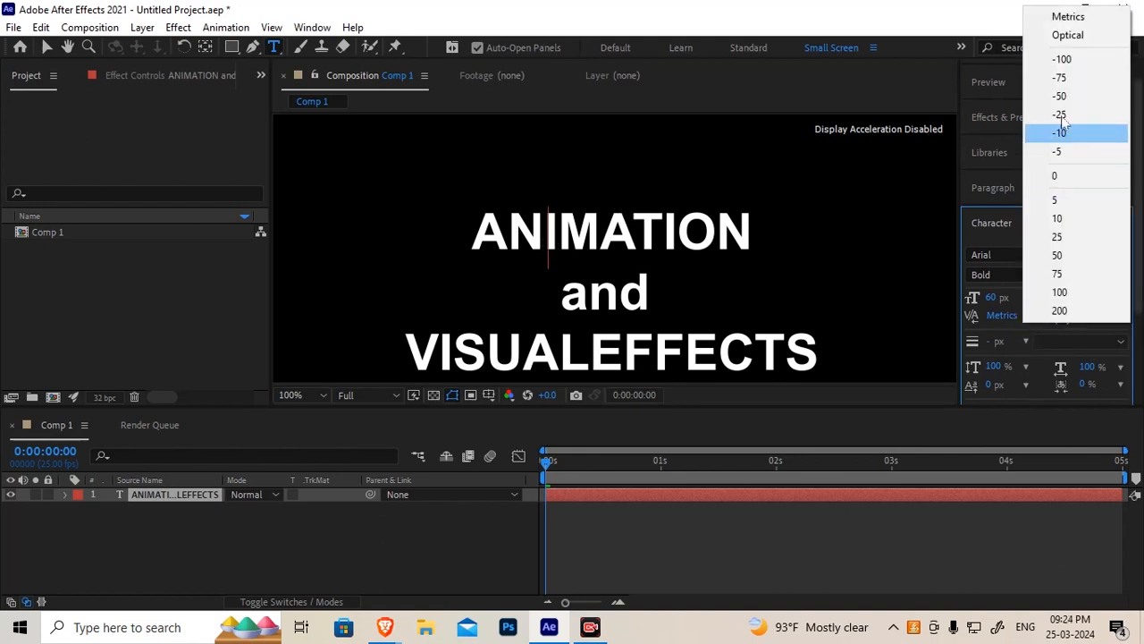
{"action": "left_click", "coordinate": [1059, 79]}
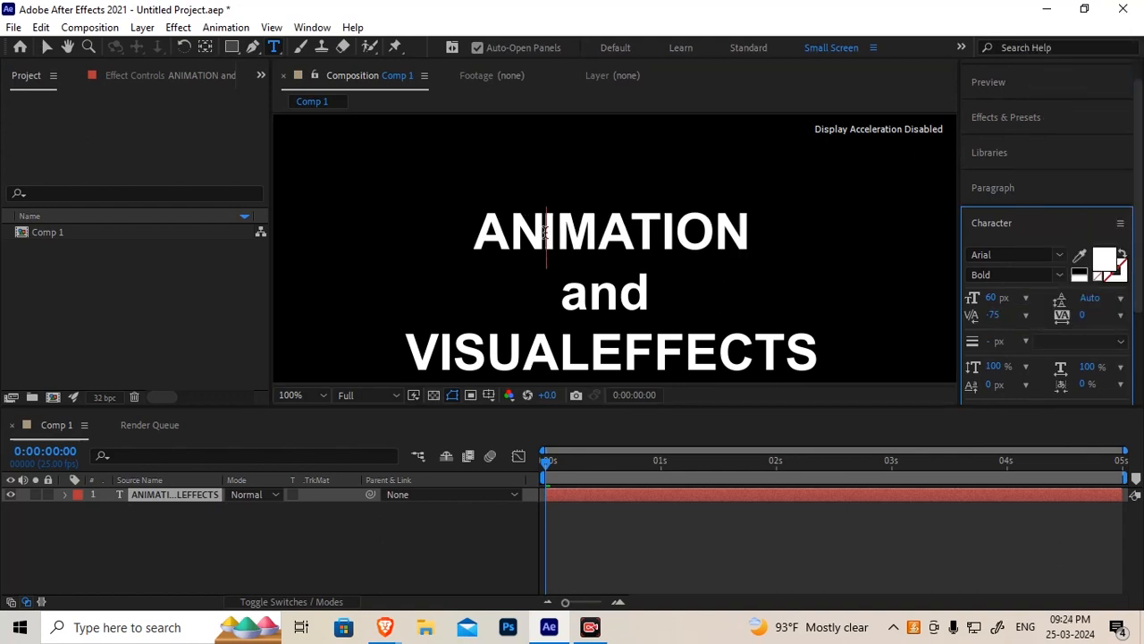
{"action": "scroll", "coordinate": [540, 244], "scroll_direction": "up", "scroll_amount": 2}
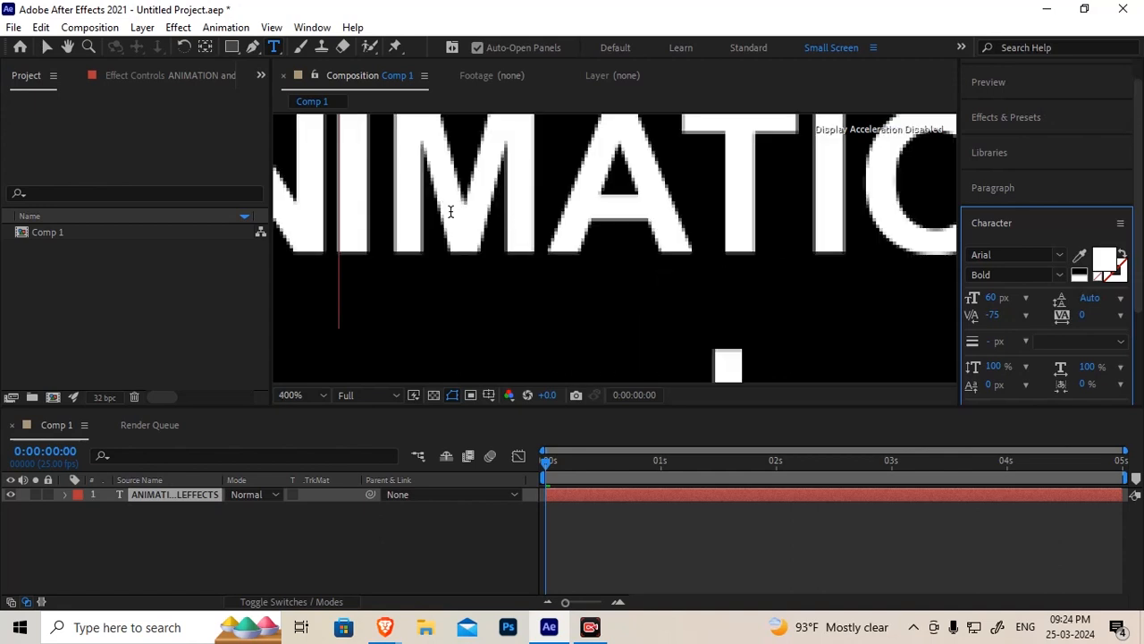
{"action": "scroll", "coordinate": [451, 211], "scroll_direction": "down", "scroll_amount": 2}
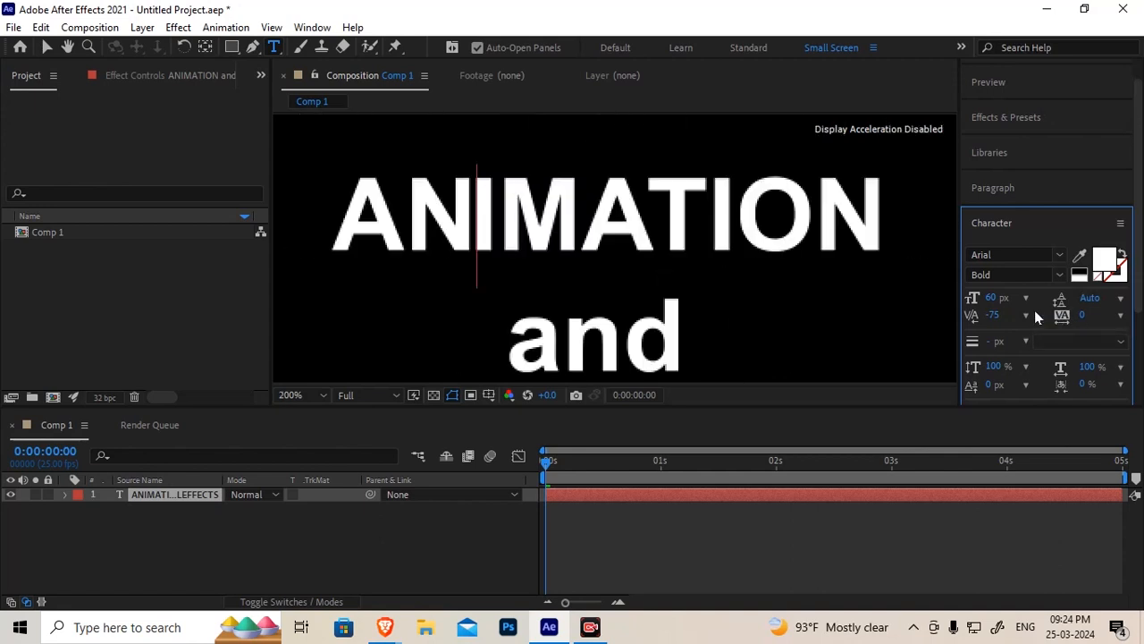
{"action": "left_click", "coordinate": [1027, 314]}
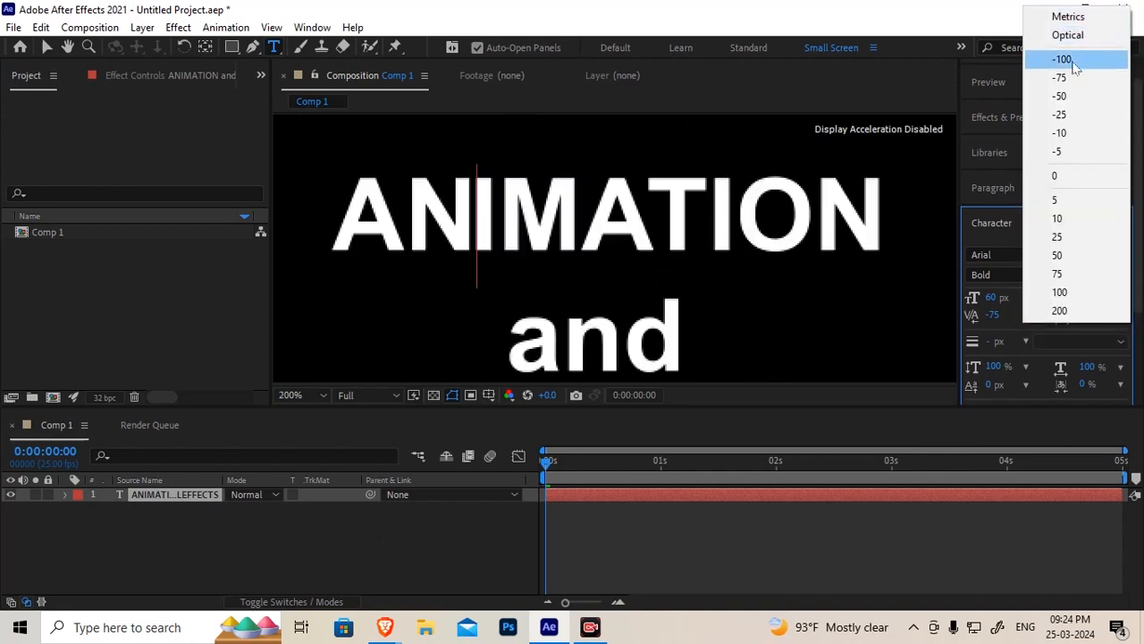
{"action": "left_click", "coordinate": [1072, 59]}
Kern the I and M pair in ANIMATION to -100
{"action": "left_click", "coordinate": [475, 199]}
{"action": "mouse_move", "coordinate": [461, 204]}
{"action": "left_mouse_down"}
{"action": "mouse_move", "coordinate": [406, 210]}
{"action": "mouse_move", "coordinate": [476, 219]}
{"action": "left_mouse_up"}
{"action": "left_click", "coordinate": [490, 231]}
{"action": "left_click", "coordinate": [1027, 317]}
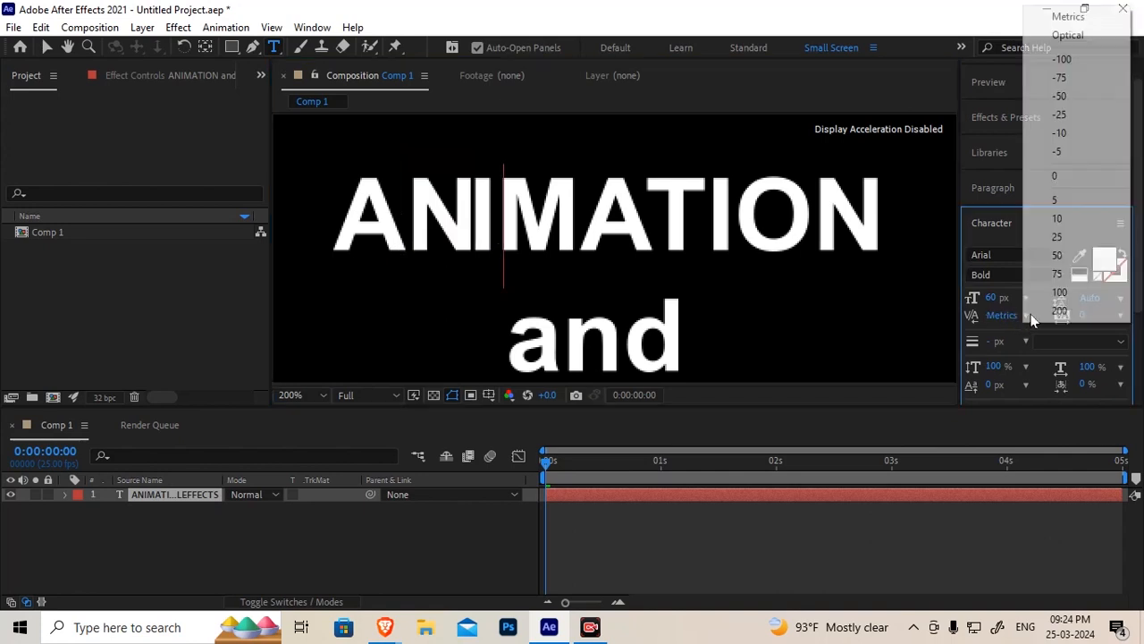
{"action": "left_click", "coordinate": [1081, 61]}
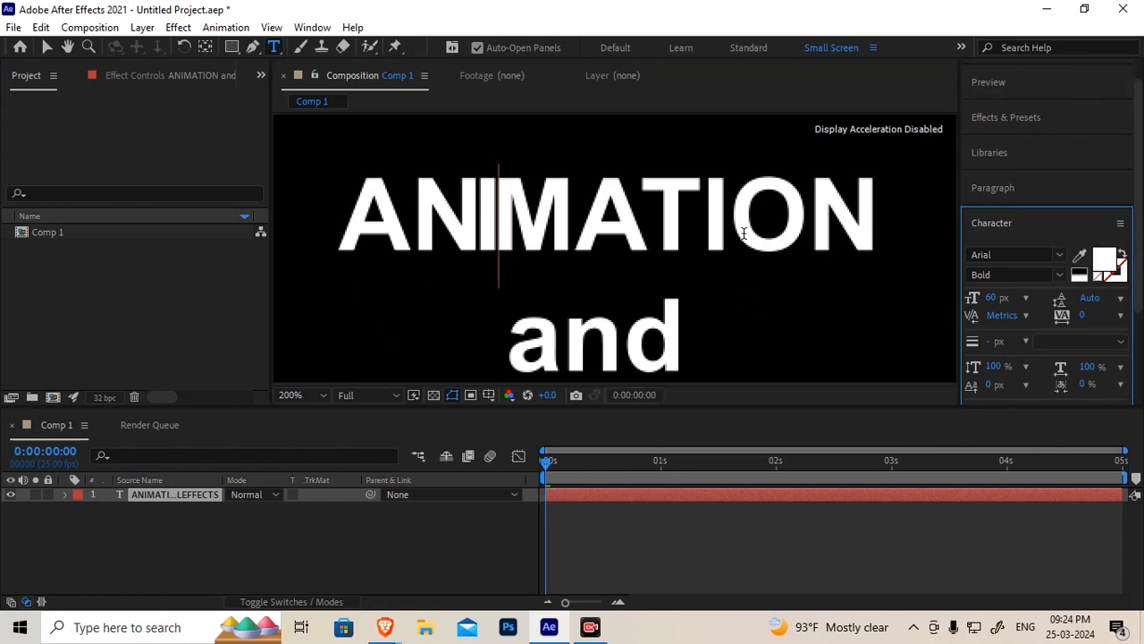
Kern the T and I pair in ANIMATION to -100
{"action": "left_click", "coordinate": [706, 230]}
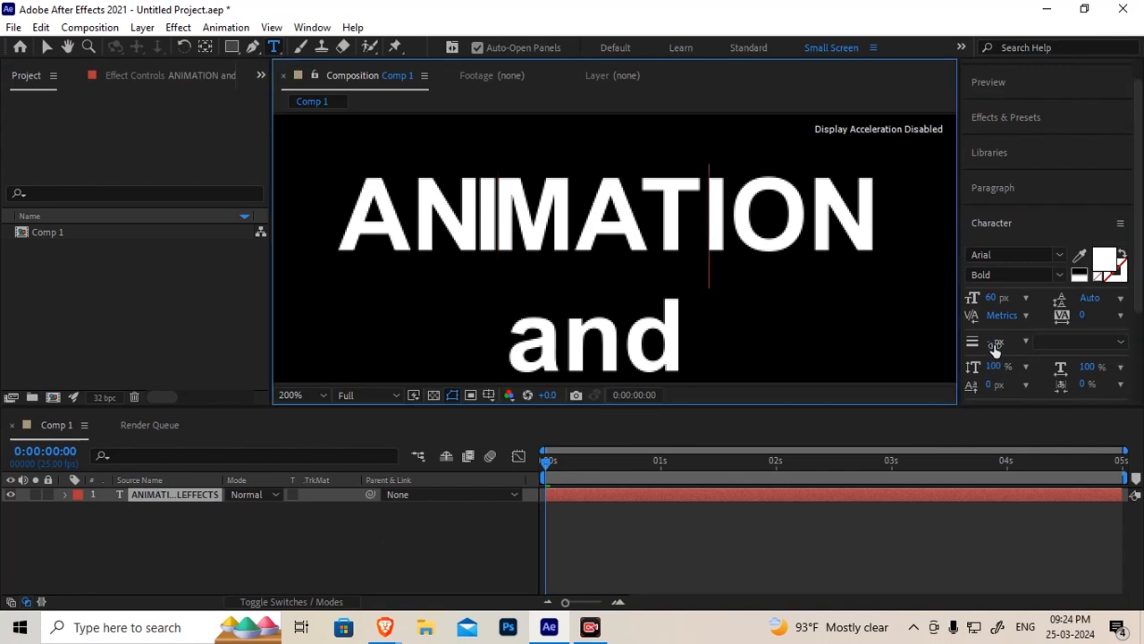
{"action": "left_click", "coordinate": [1026, 315]}
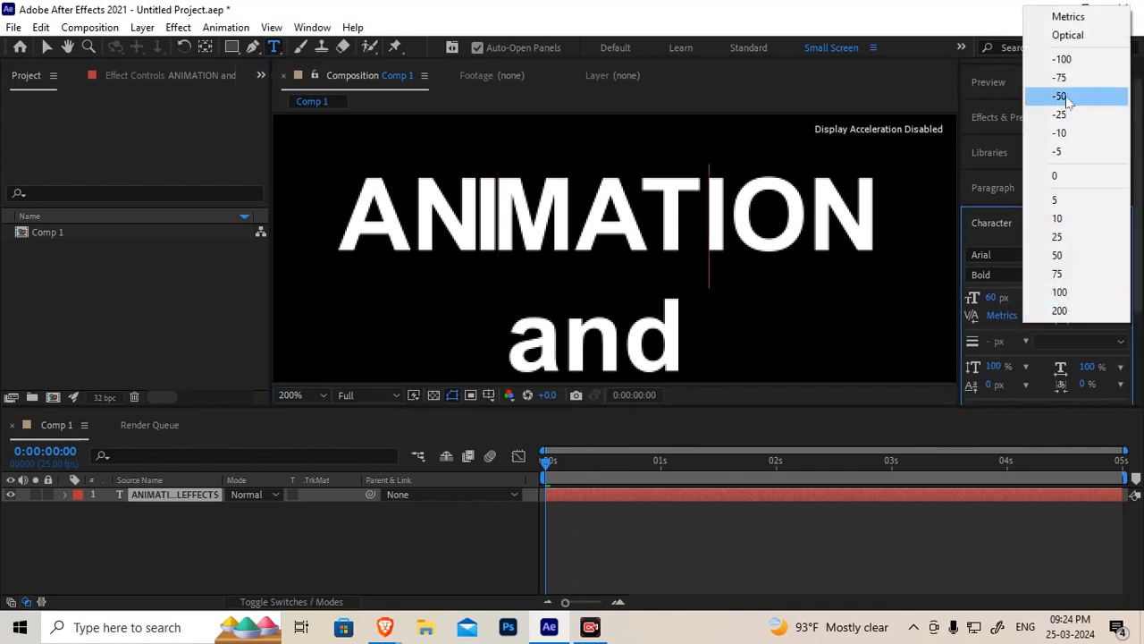
{"action": "left_click", "coordinate": [1075, 60]}
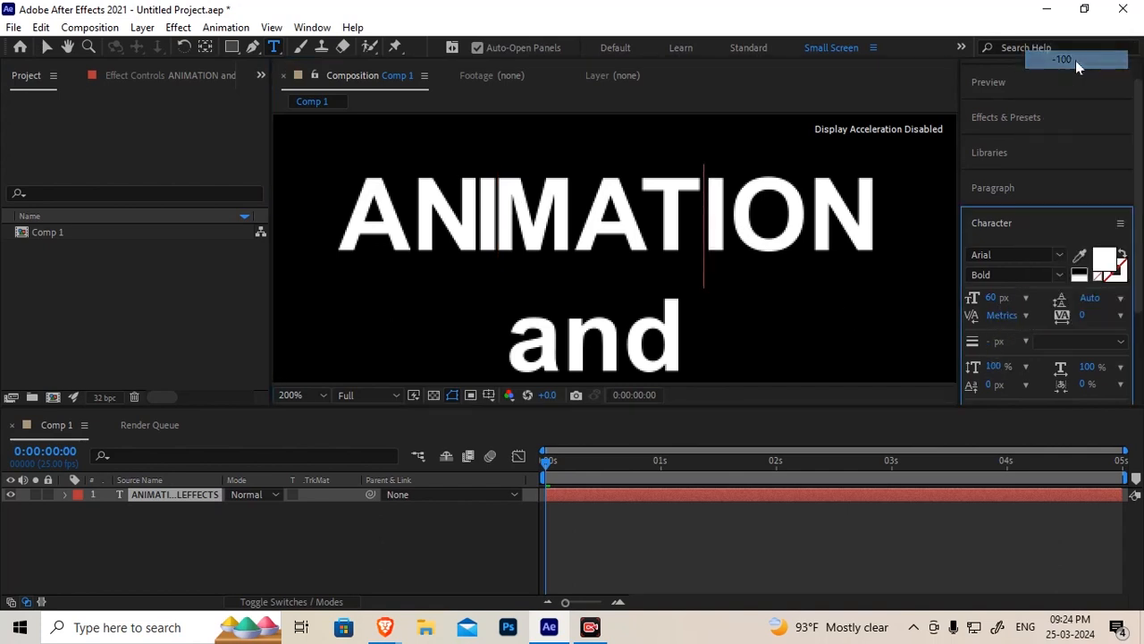
{"action": "left_click", "coordinate": [1026, 315]}
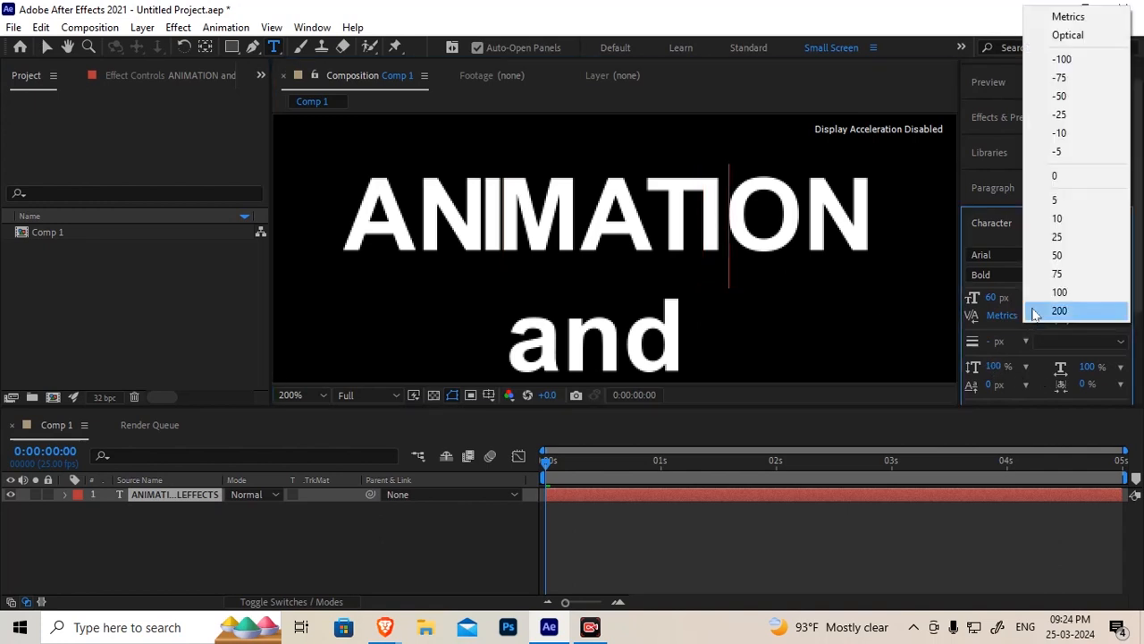
{"action": "left_click", "coordinate": [1058, 56]}
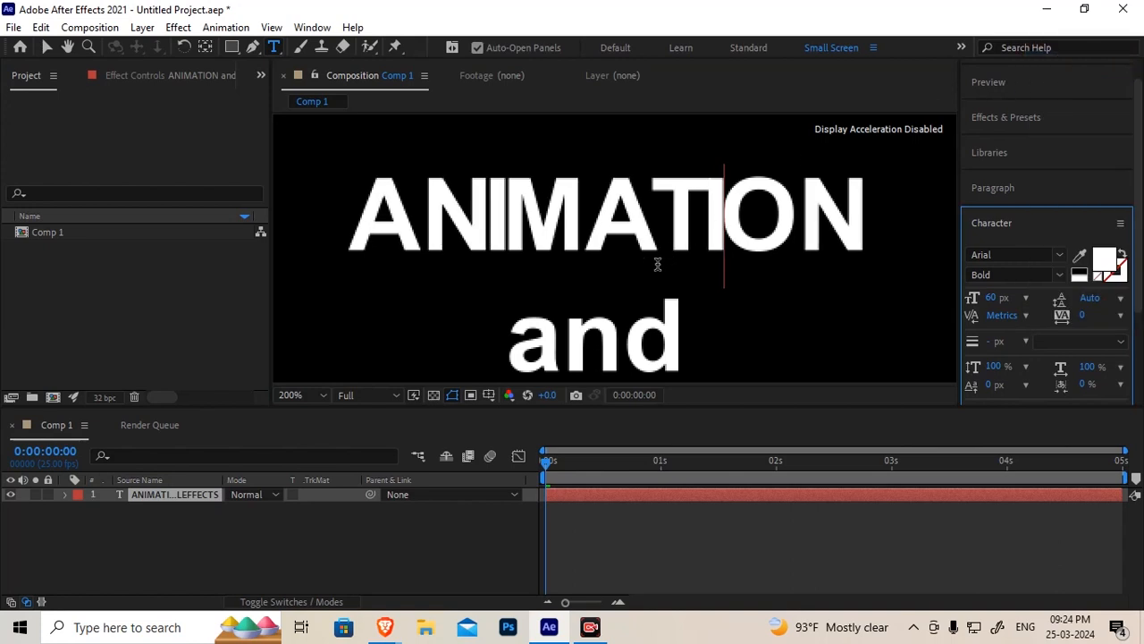
Insert a V right after the first A of ANIMATION
{"action": "scroll", "coordinate": [542, 292], "scroll_direction": "down", "scroll_amount": 4}
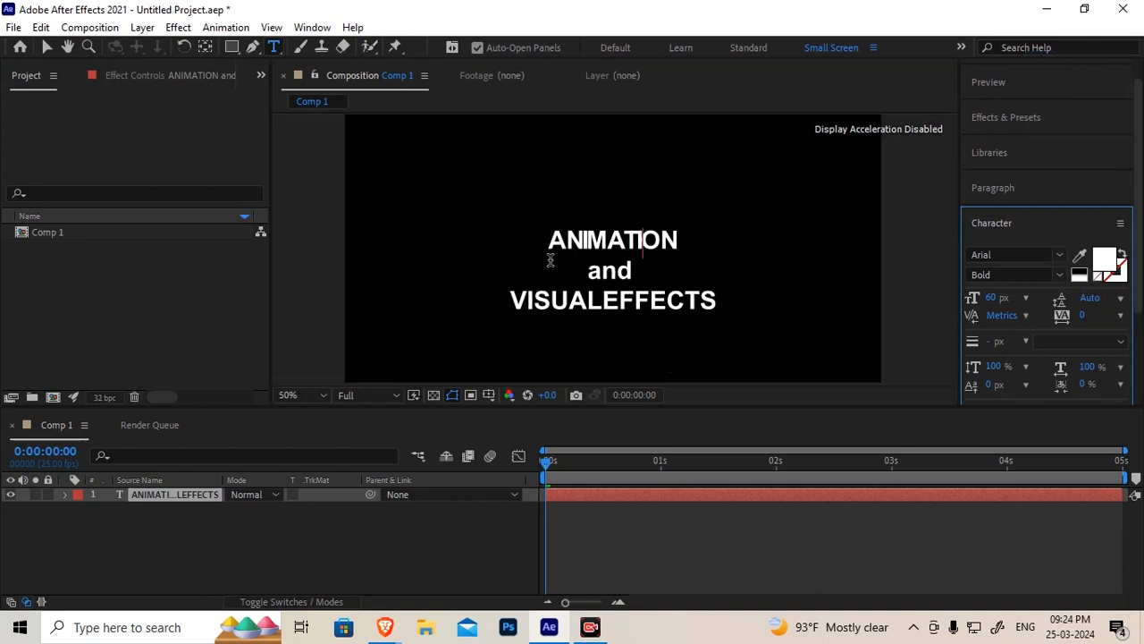
{"action": "scroll", "coordinate": [544, 256], "scroll_direction": "up", "scroll_amount": 2}
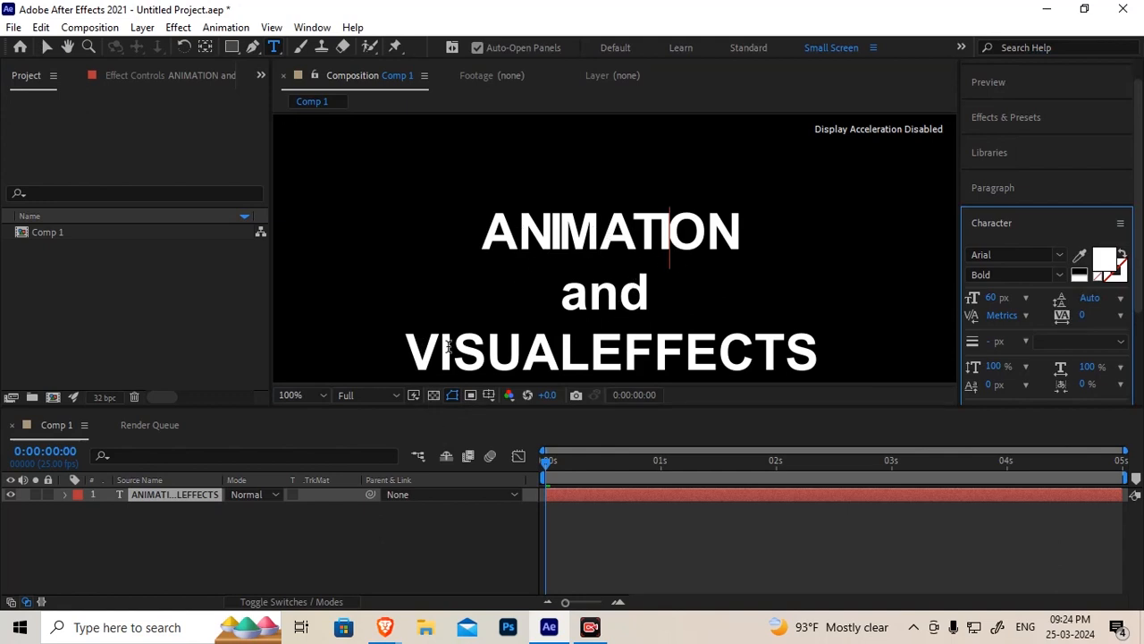
{"action": "left_click", "coordinate": [515, 235]}
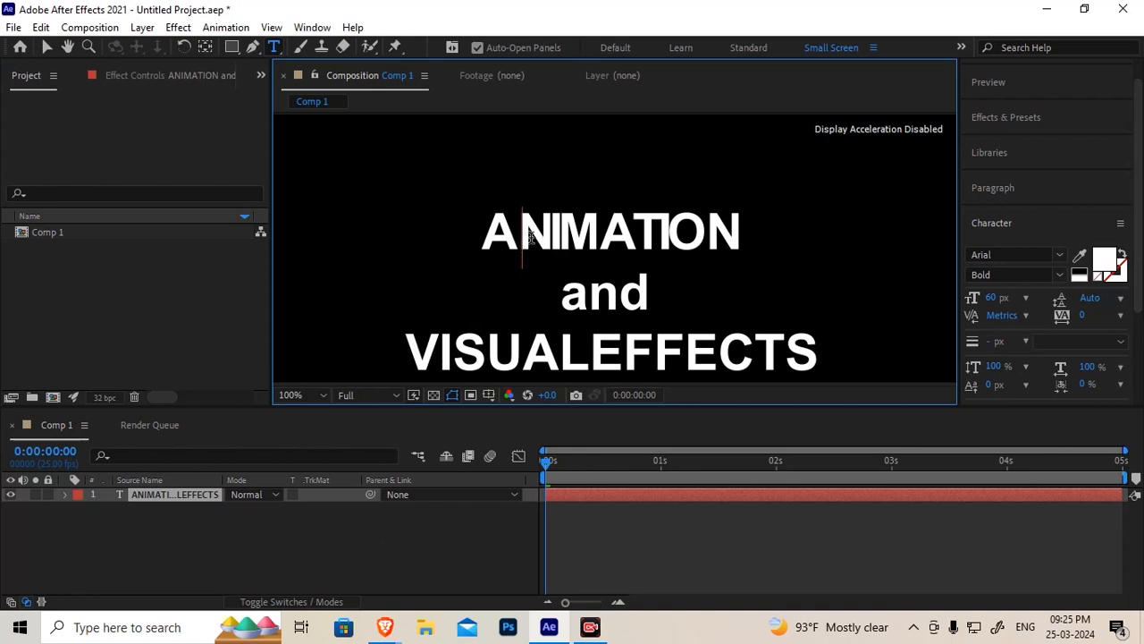
{"action": "type", "text": "V"}
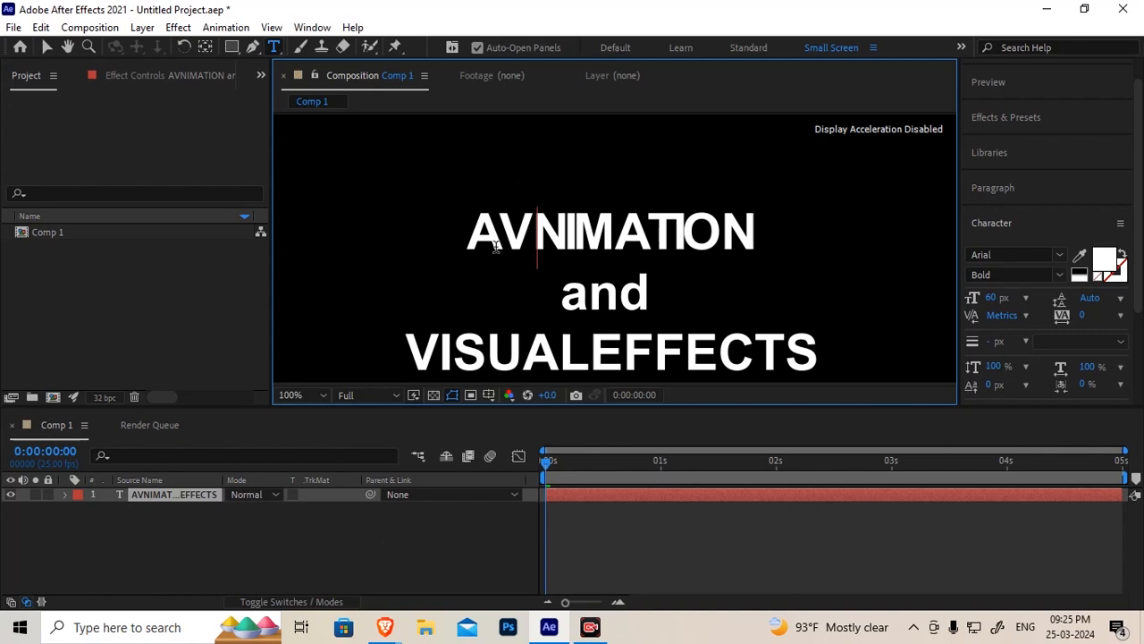
Set the kerning between the A and the inserted V to -75
{"action": "scroll", "coordinate": [494, 241], "scroll_direction": "up", "scroll_amount": 1}
{"action": "left_click", "coordinate": [386, 183]}
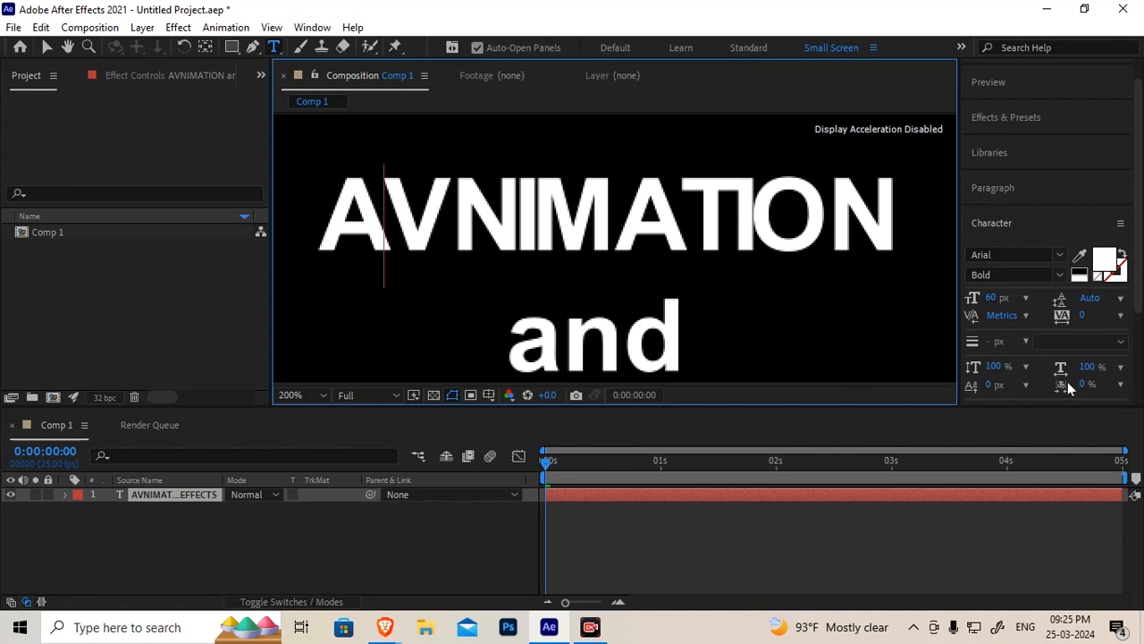
{"action": "left_click", "coordinate": [1025, 315]}
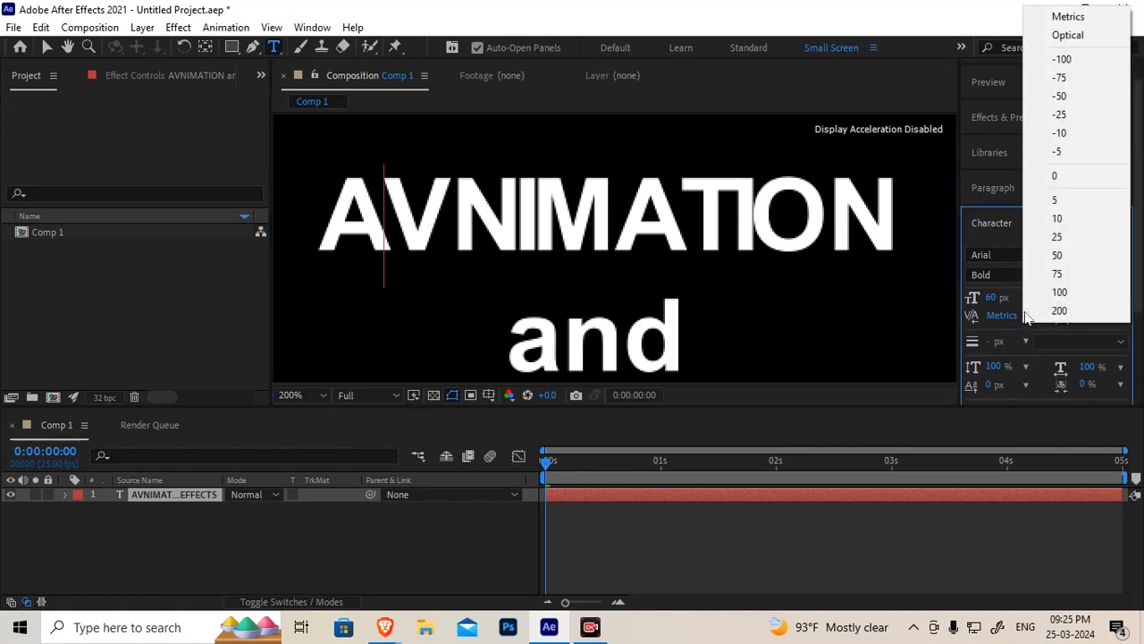
{"action": "left_click", "coordinate": [1072, 71]}
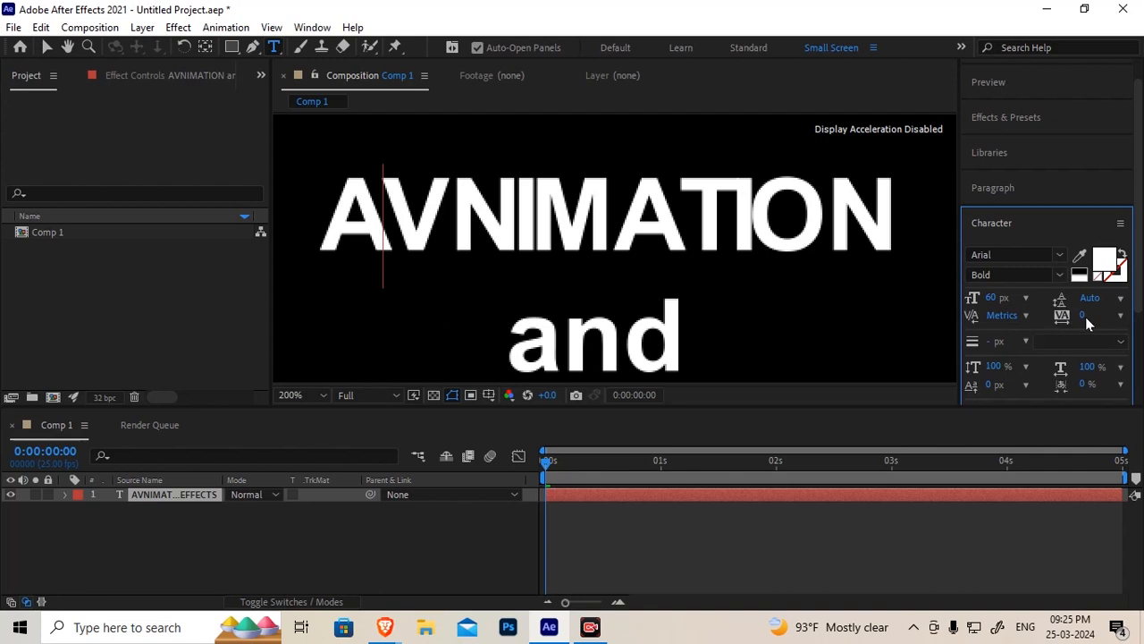
{"action": "left_click_drag", "start_coordinate": [1068, 317], "coordinate": [1055, 318]}
Select the letters AV and tighten their tracking to about -287
{"action": "left_click", "coordinate": [362, 226]}
{"action": "left_click_drag", "start_coordinate": [362, 226], "coordinate": [454, 229]}
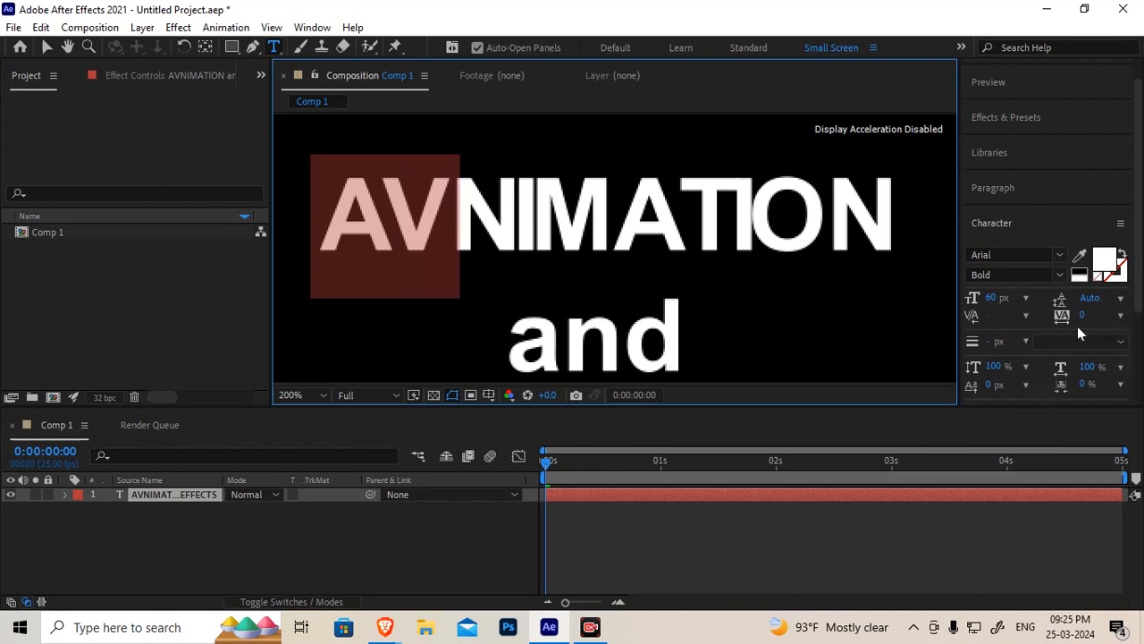
{"action": "left_click_drag", "start_coordinate": [1082, 321], "coordinate": [1018, 315]}
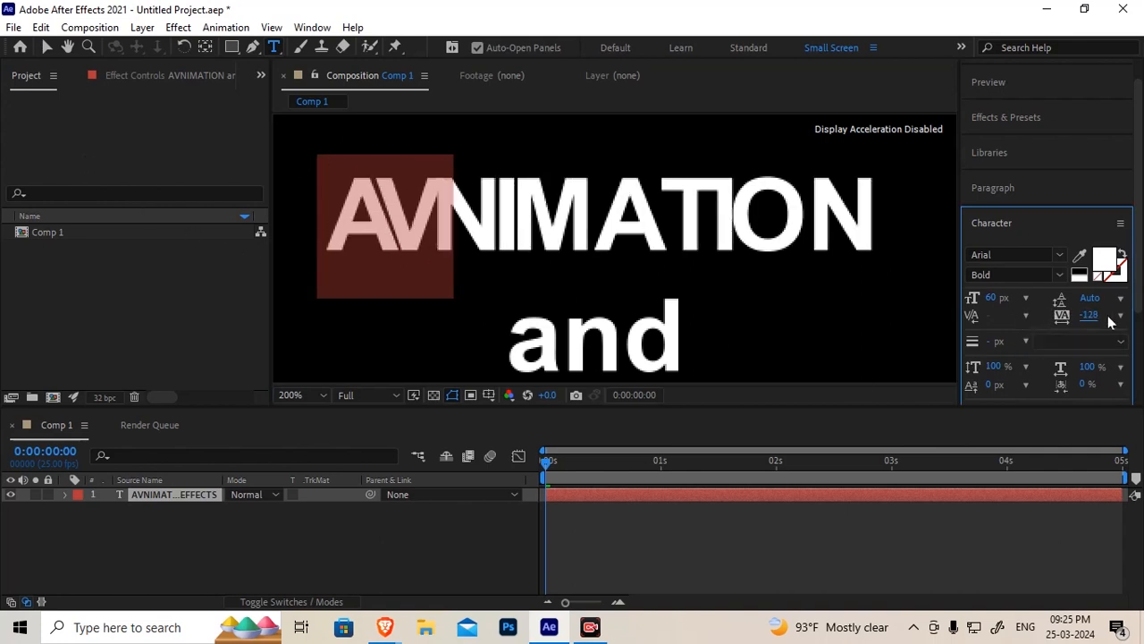
{"action": "left_click_drag", "start_coordinate": [1092, 316], "coordinate": [1029, 329]}
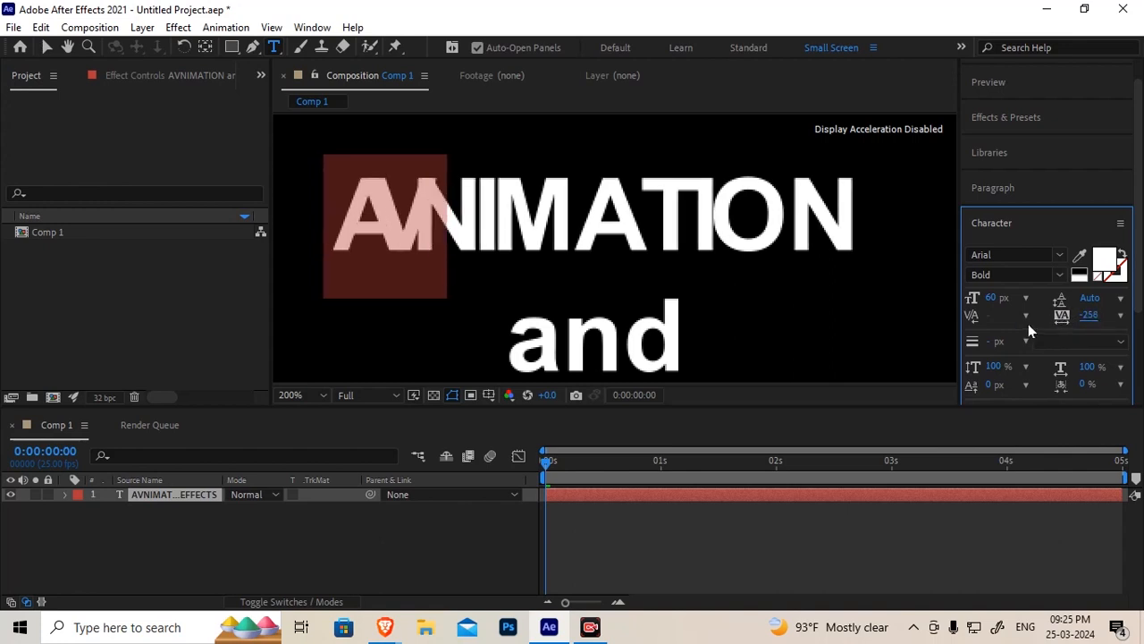
{"action": "left_click_drag", "start_coordinate": [1091, 317], "coordinate": [1069, 323]}
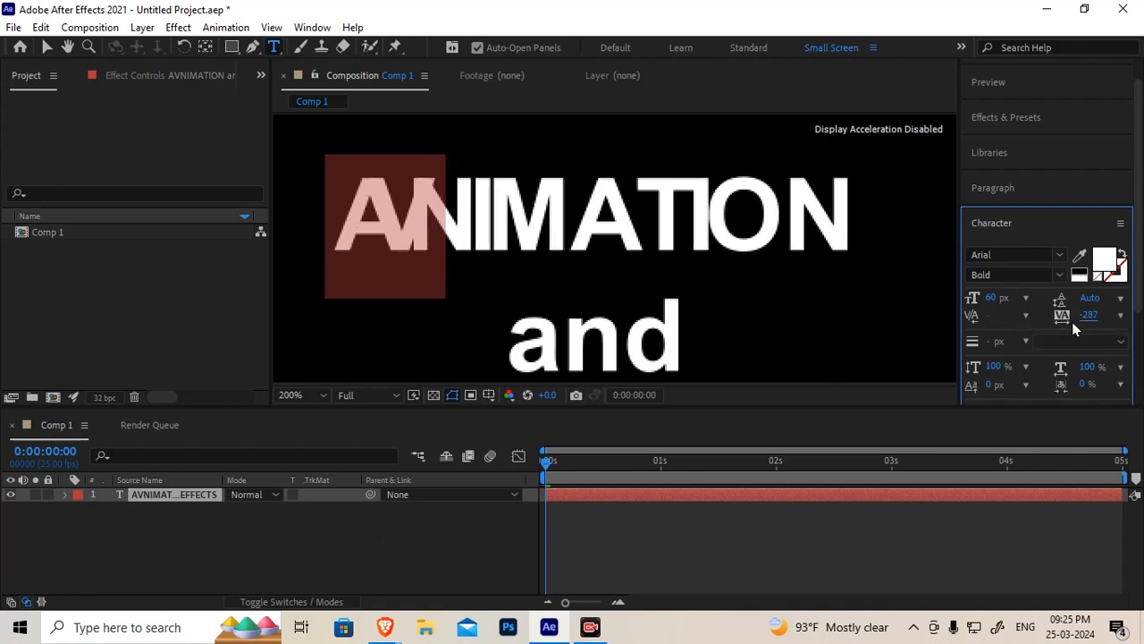
Delete the inserted V, then undo the deletion and the last tracking change
{"action": "left_click", "coordinate": [415, 244]}
{"action": "key", "text": "BackSpace"}
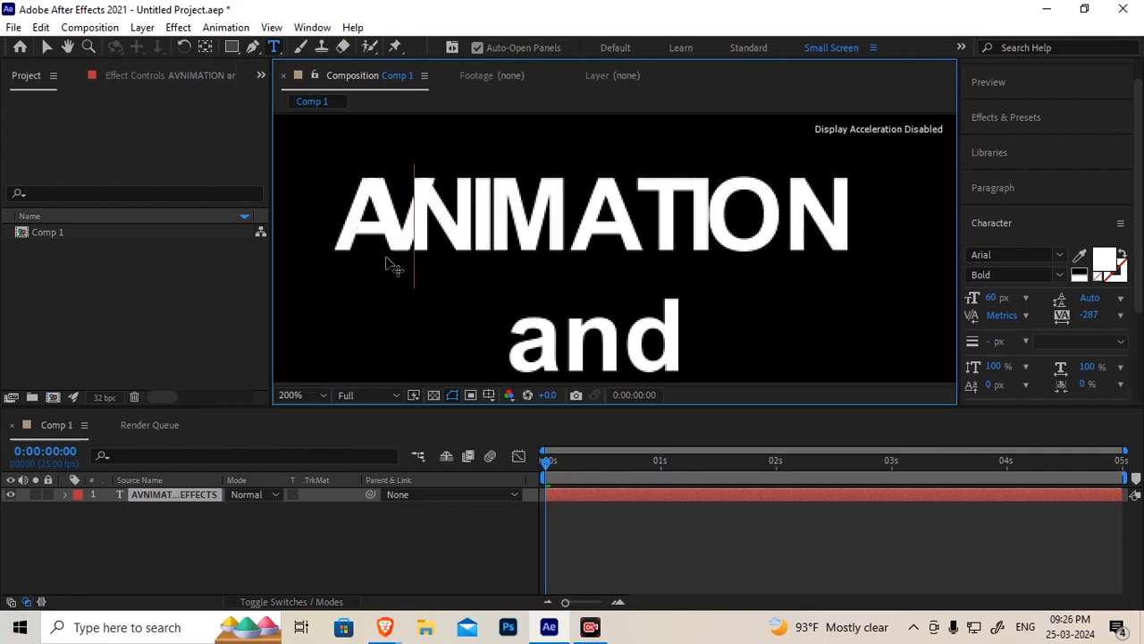
{"action": "key", "text": "ctrl+z"}
{"action": "key", "text": "ctrl+z"}
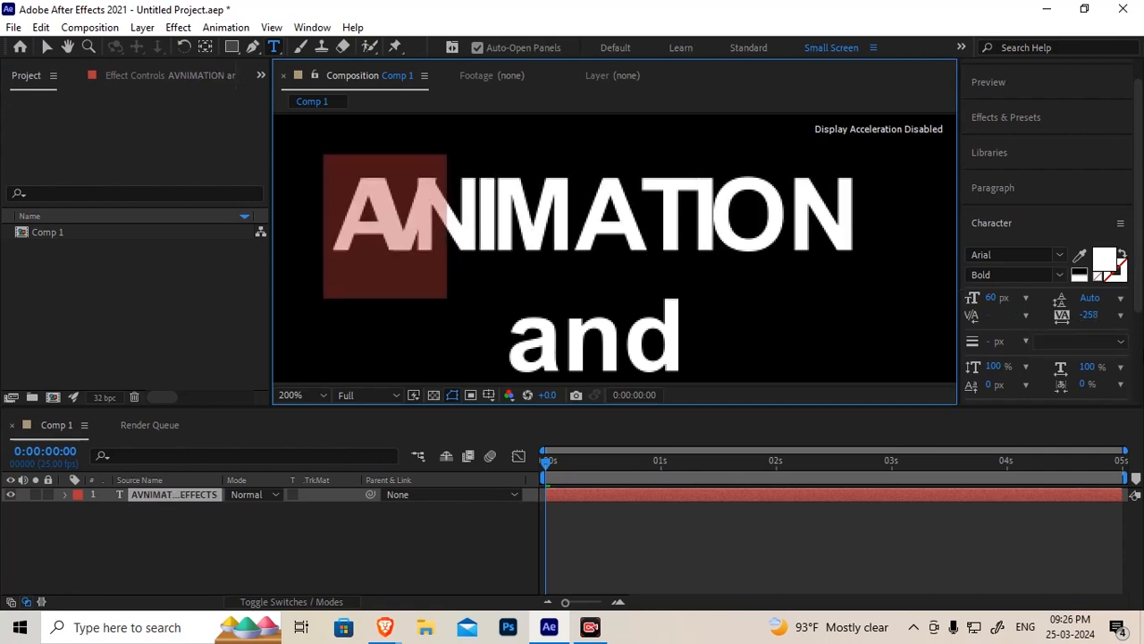
Select all the title text and reset its tracking to 0 and its kerning to Metrics
{"action": "scroll", "coordinate": [341, 237], "scroll_direction": "down", "scroll_amount": 4}
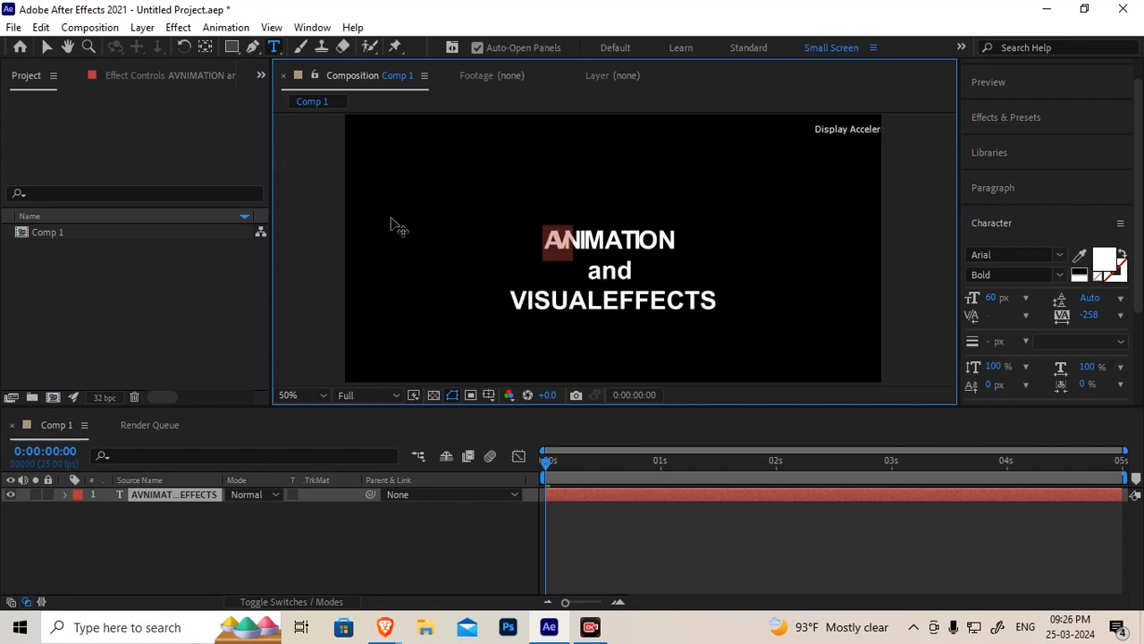
{"action": "left_click_drag", "start_coordinate": [545, 242], "coordinate": [777, 312]}
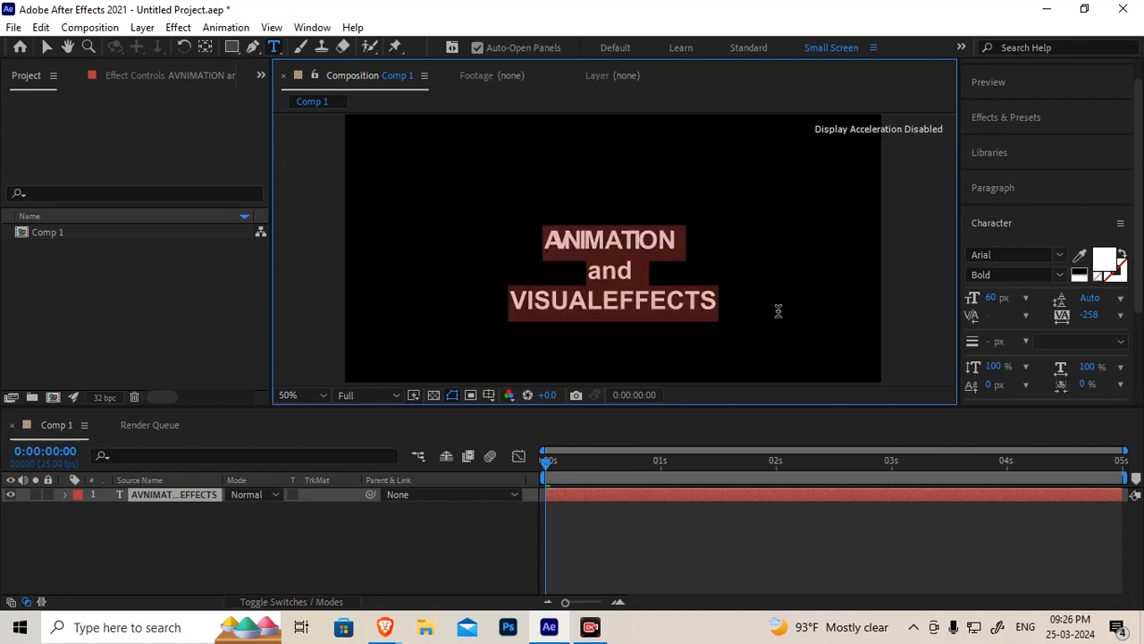
{"action": "left_click", "coordinate": [1121, 316]}
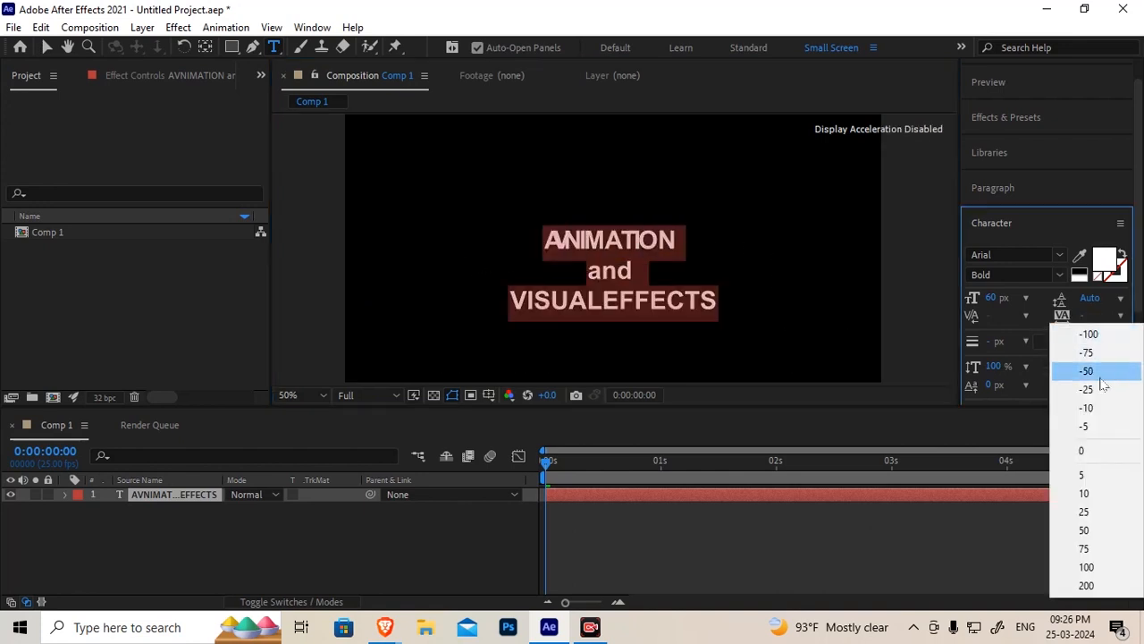
{"action": "left_click", "coordinate": [1086, 449]}
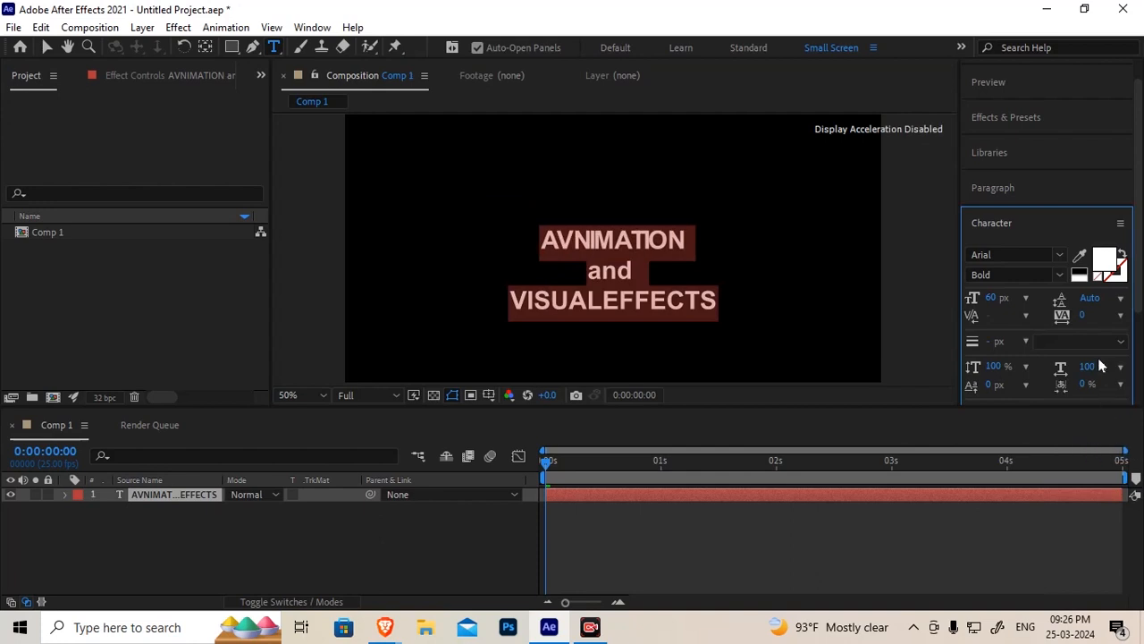
{"action": "left_click", "coordinate": [1027, 318]}
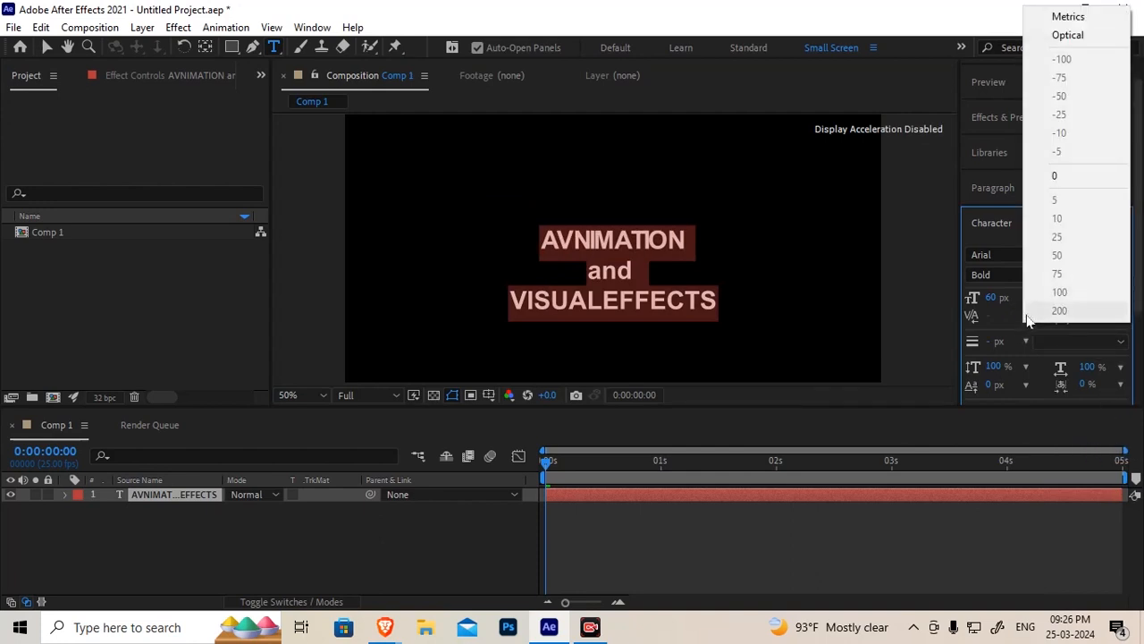
{"action": "left_click", "coordinate": [1068, 17]}
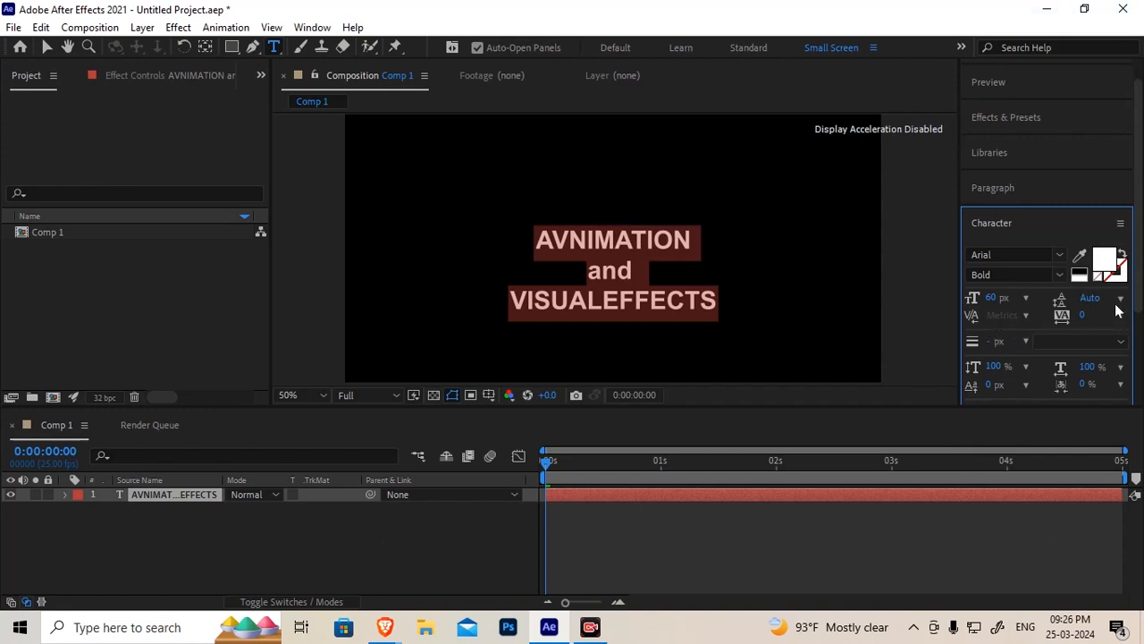
Select the ANIMATION line and give it a blue stroke colour 002CEC
{"action": "left_click", "coordinate": [666, 279]}
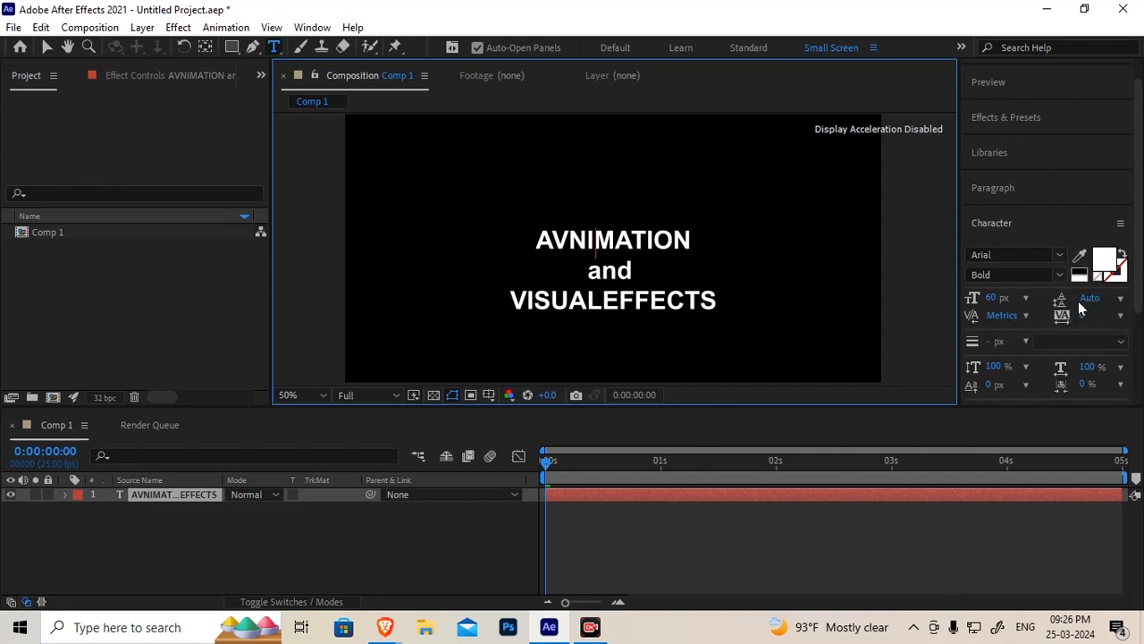
{"action": "scroll", "coordinate": [1138, 295], "scroll_direction": "down", "scroll_amount": 1}
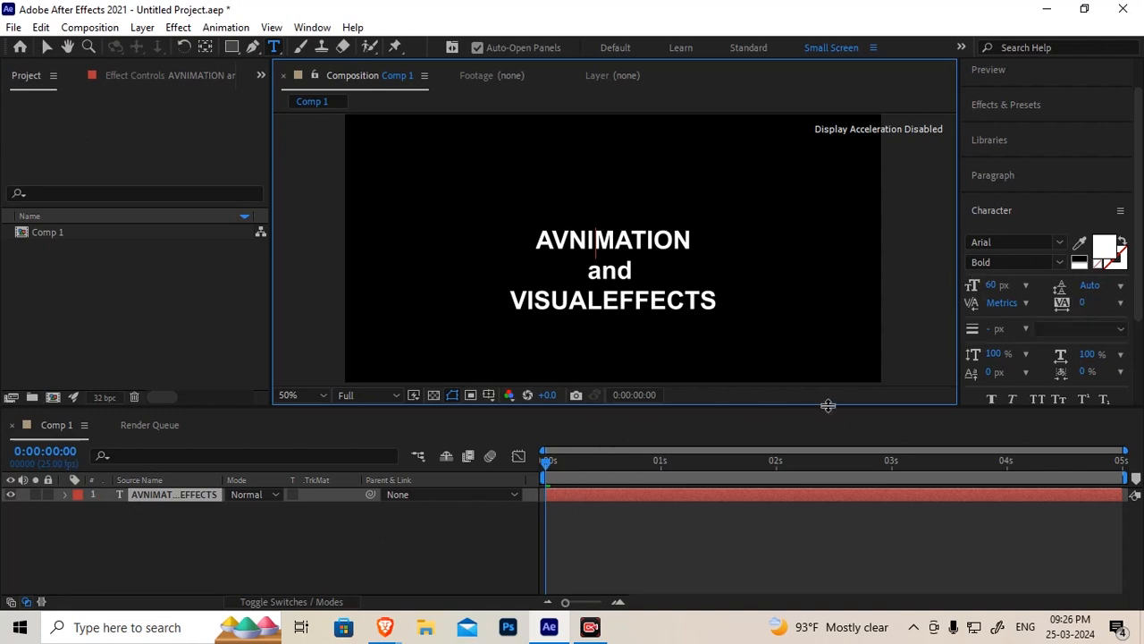
{"action": "scroll", "coordinate": [653, 266], "scroll_direction": "up", "scroll_amount": 2}
{"action": "key", "text": "alt"}
{"action": "left_click", "coordinate": [531, 281]}
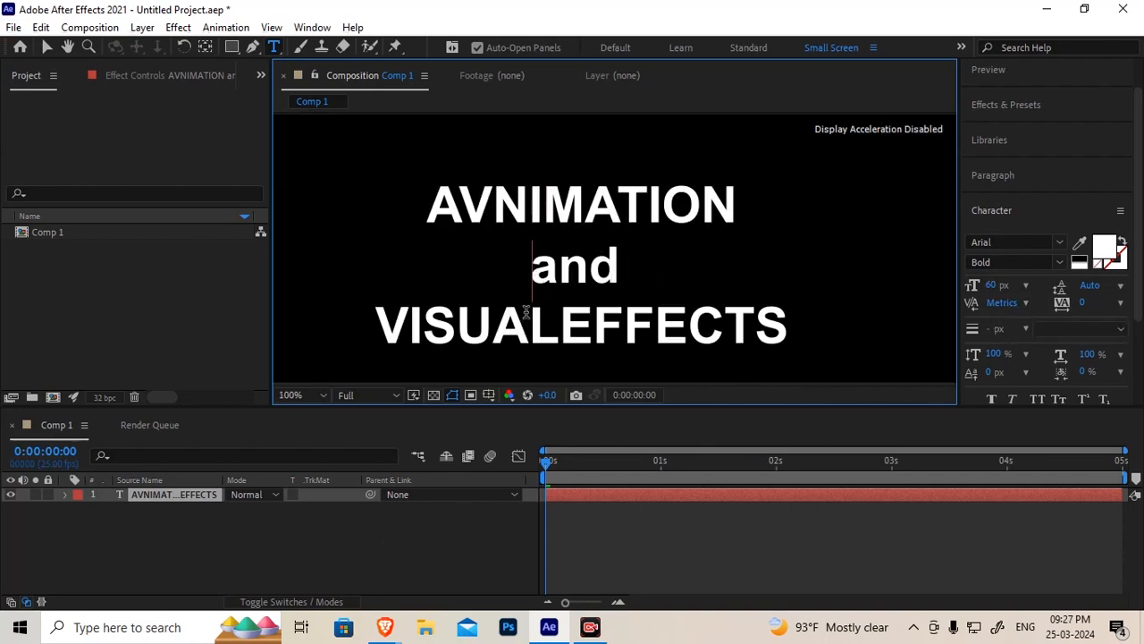
{"action": "left_click_drag", "start_coordinate": [427, 199], "coordinate": [798, 217]}
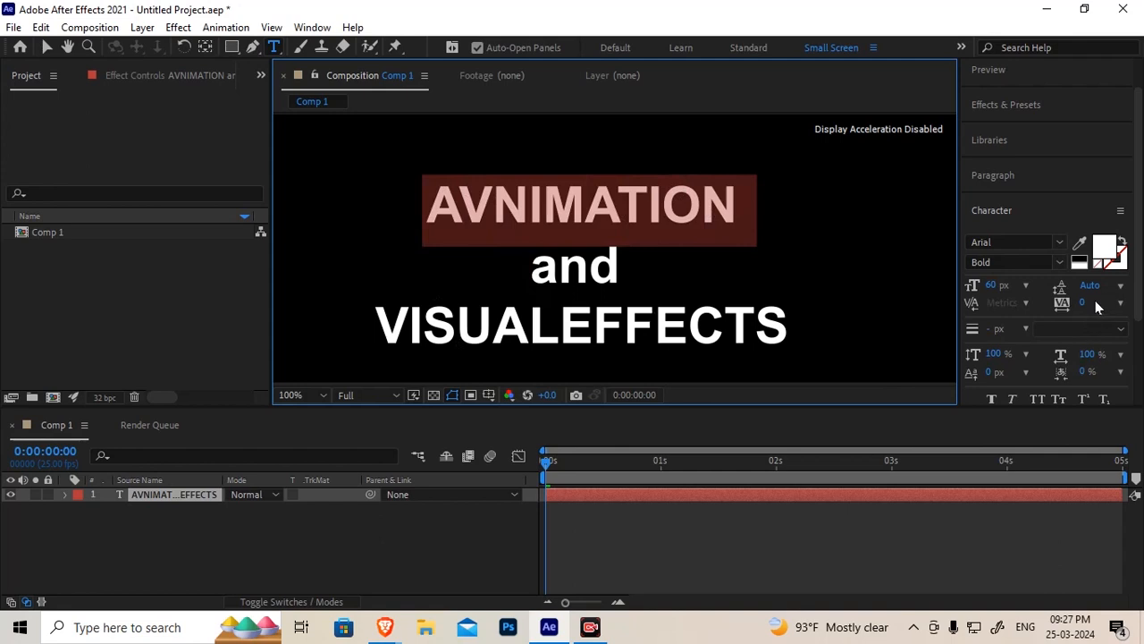
{"action": "left_click", "coordinate": [1117, 265]}
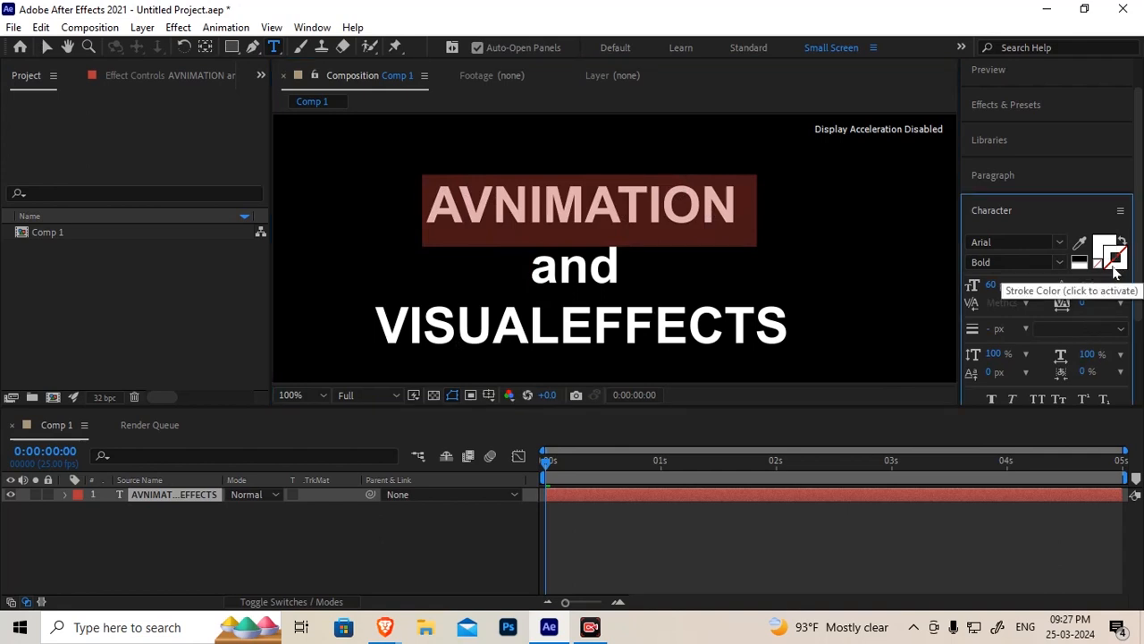
{"action": "left_click", "coordinate": [1115, 268]}
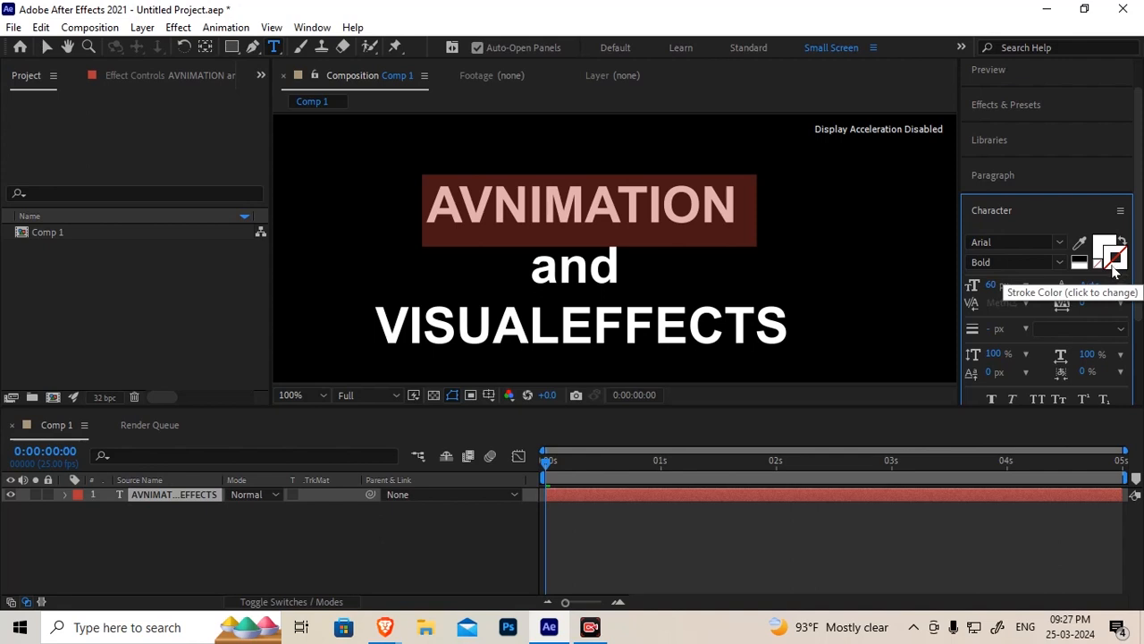
{"action": "left_click", "coordinate": [1115, 270]}
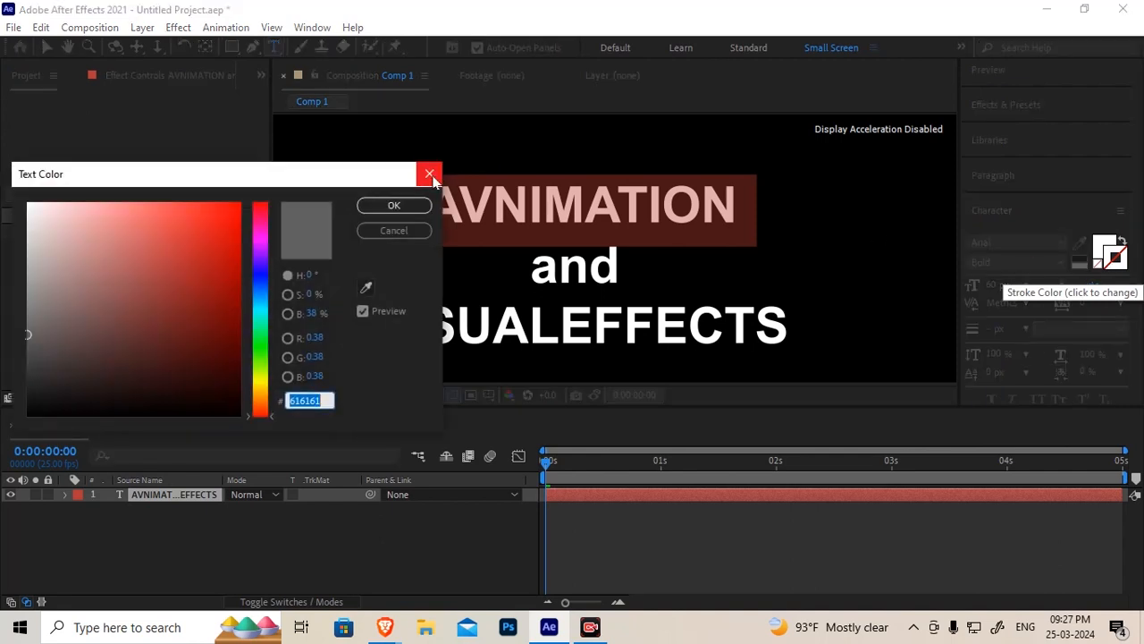
{"action": "left_click", "coordinate": [260, 280]}
{"action": "left_click_drag", "start_coordinate": [208, 245], "coordinate": [255, 186]}
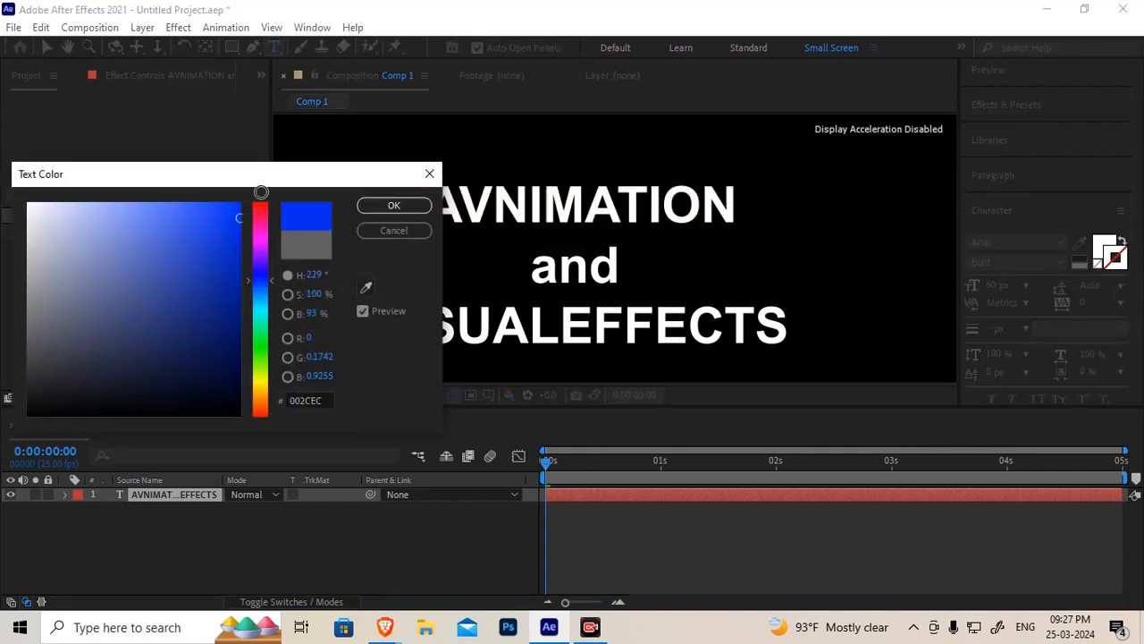
{"action": "left_click", "coordinate": [393, 205]}
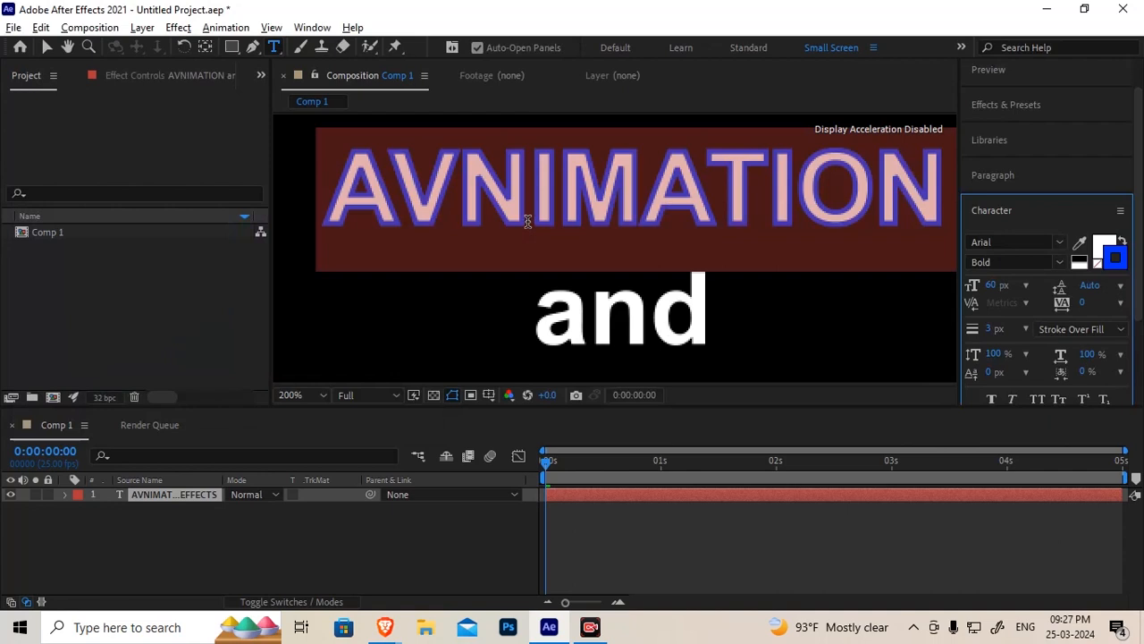
Switch the stroke order to Fill Over Stroke and back to Stroke Over Fill
{"action": "scroll", "coordinate": [527, 222], "scroll_direction": "up", "scroll_amount": 1}
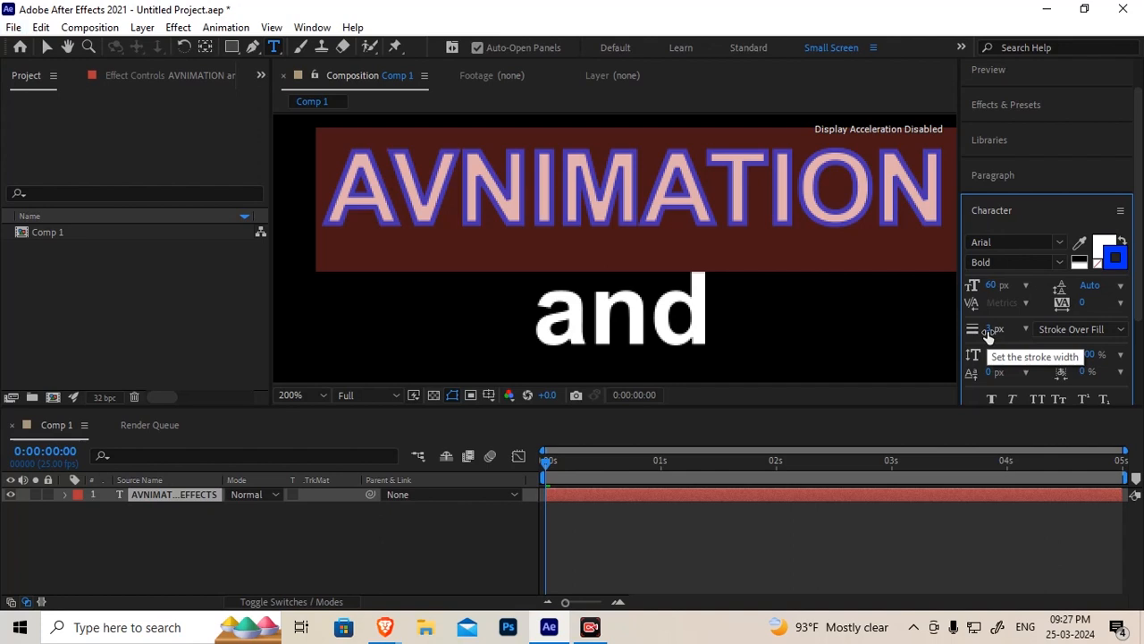
{"action": "left_click", "coordinate": [1121, 330]}
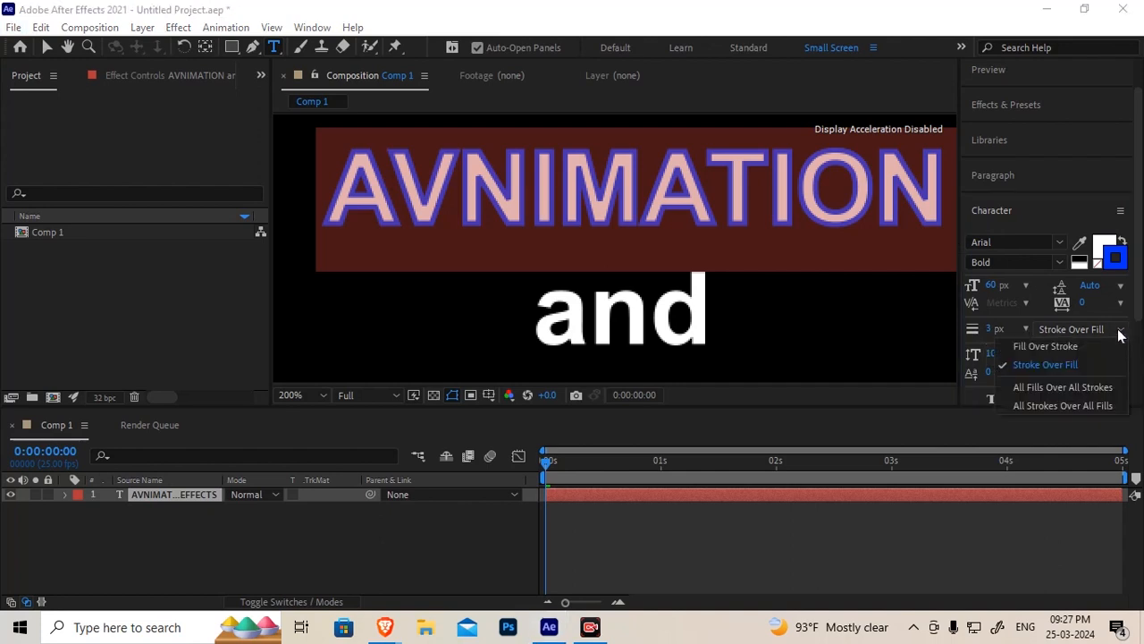
{"action": "left_click", "coordinate": [1038, 345]}
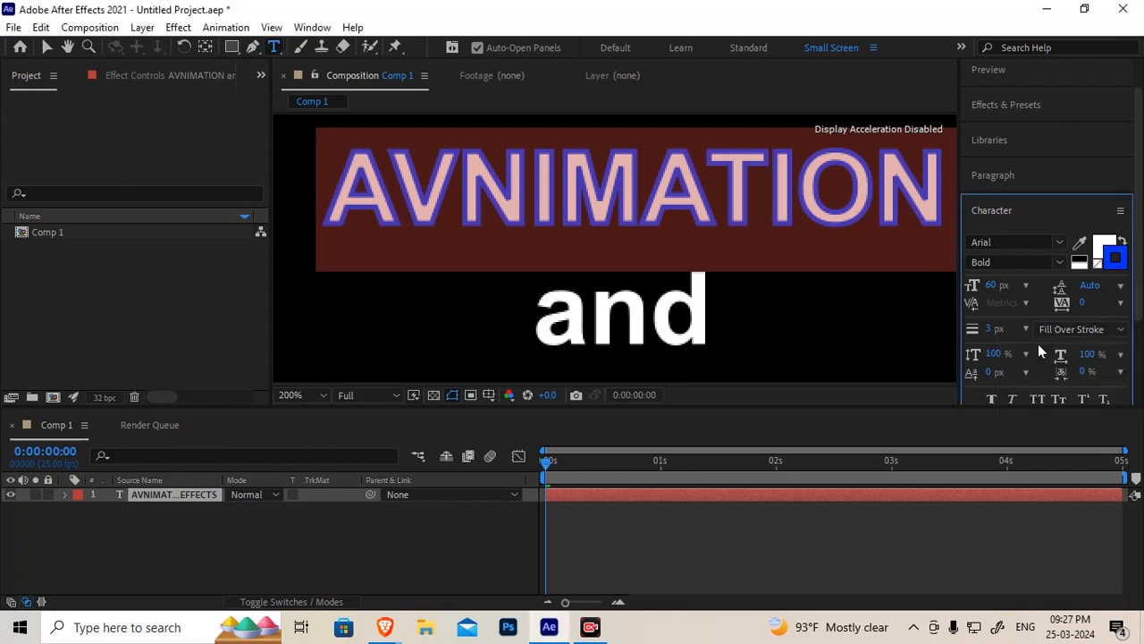
{"action": "left_click", "coordinate": [1097, 331]}
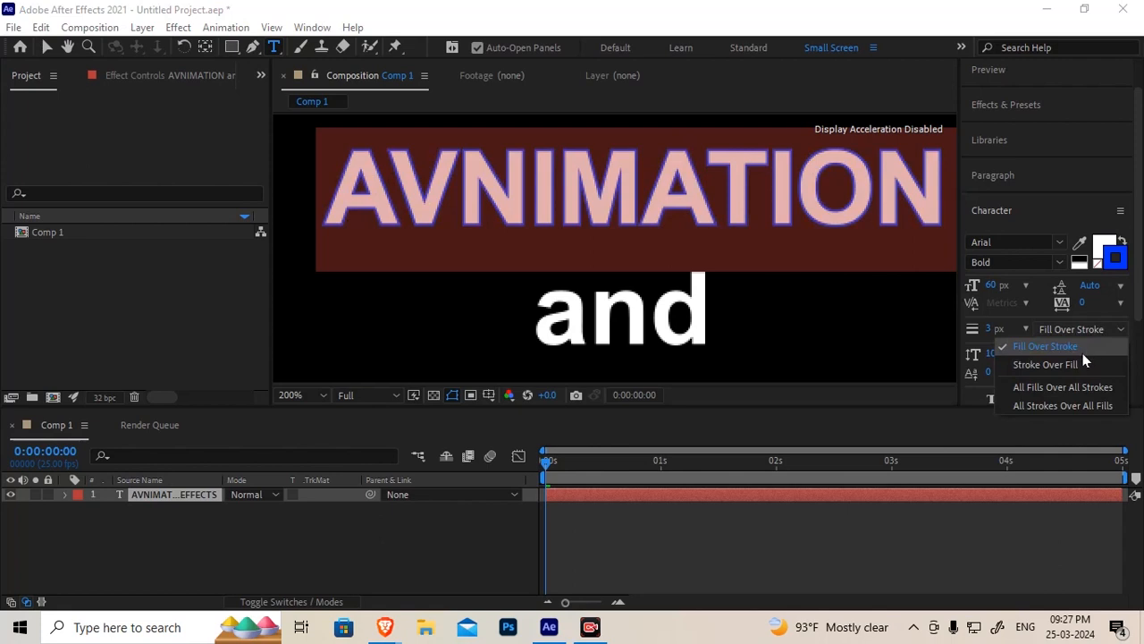
{"action": "left_click", "coordinate": [1045, 365]}
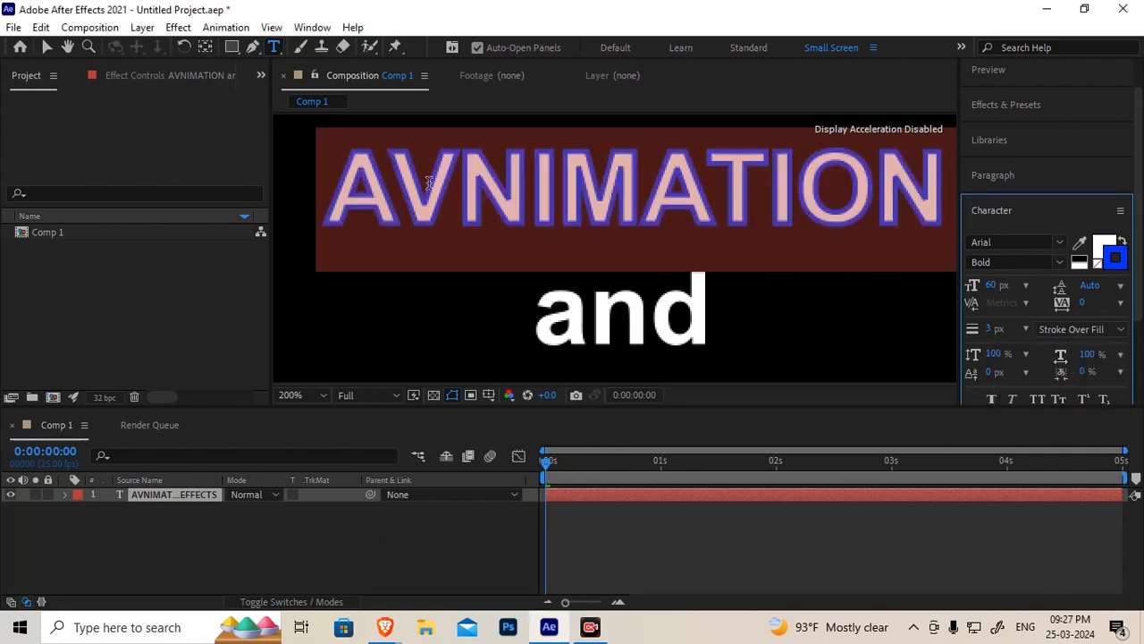
Delete the inserted V so the first line reads ANIMATION again
{"action": "left_click", "coordinate": [47, 46]}
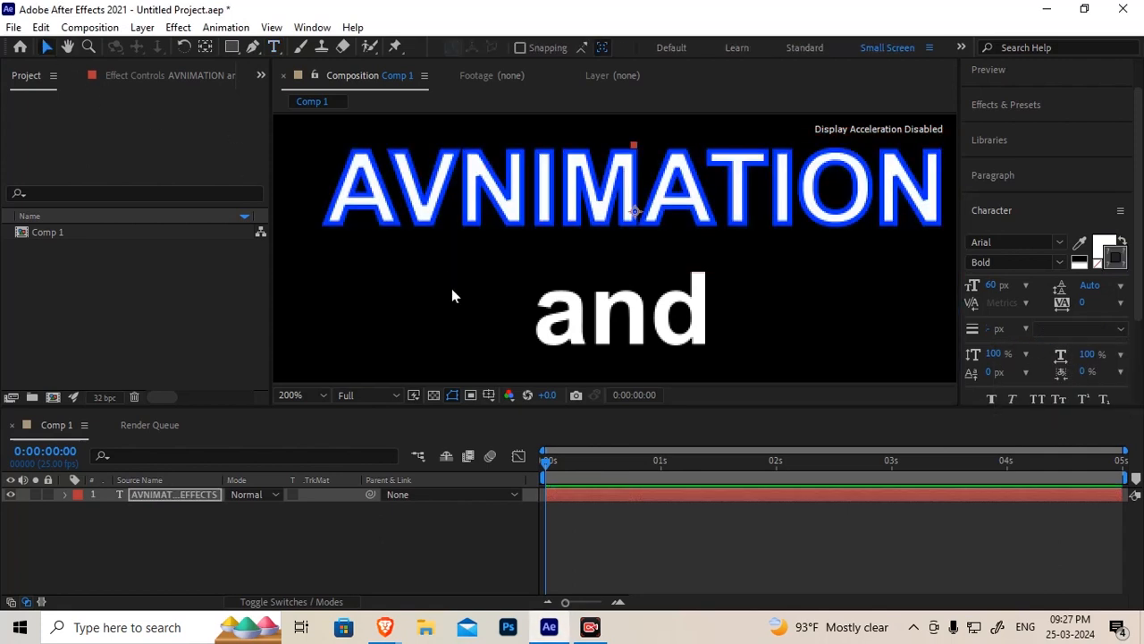
{"action": "scroll", "coordinate": [600, 247], "scroll_direction": "down", "scroll_amount": 2}
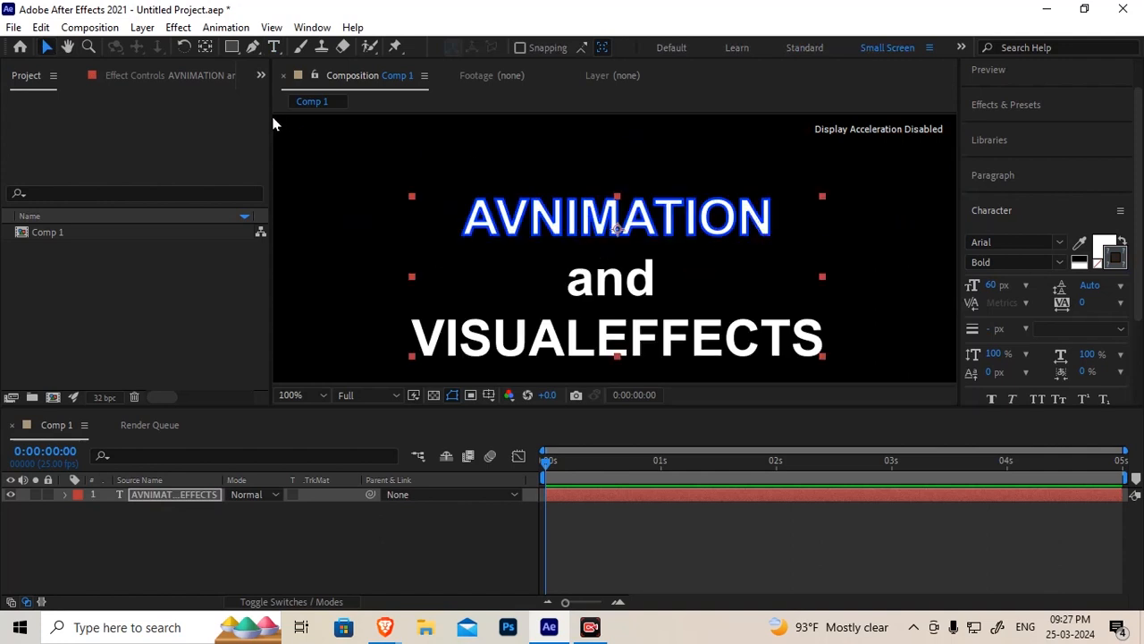
{"action": "left_click", "coordinate": [274, 47]}
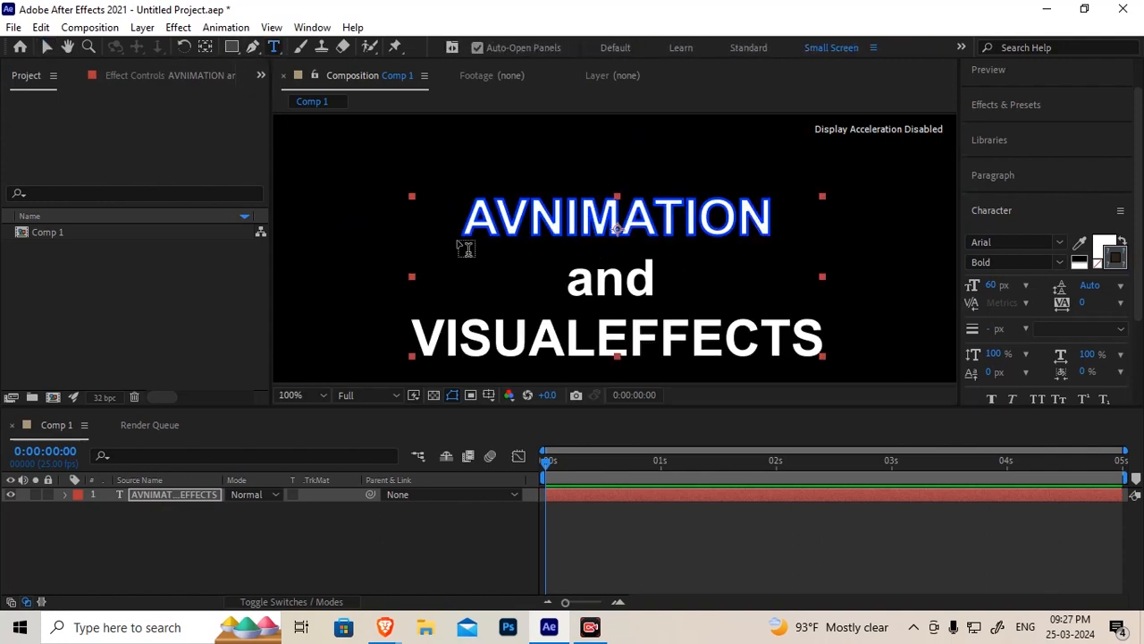
{"action": "left_click", "coordinate": [506, 221]}
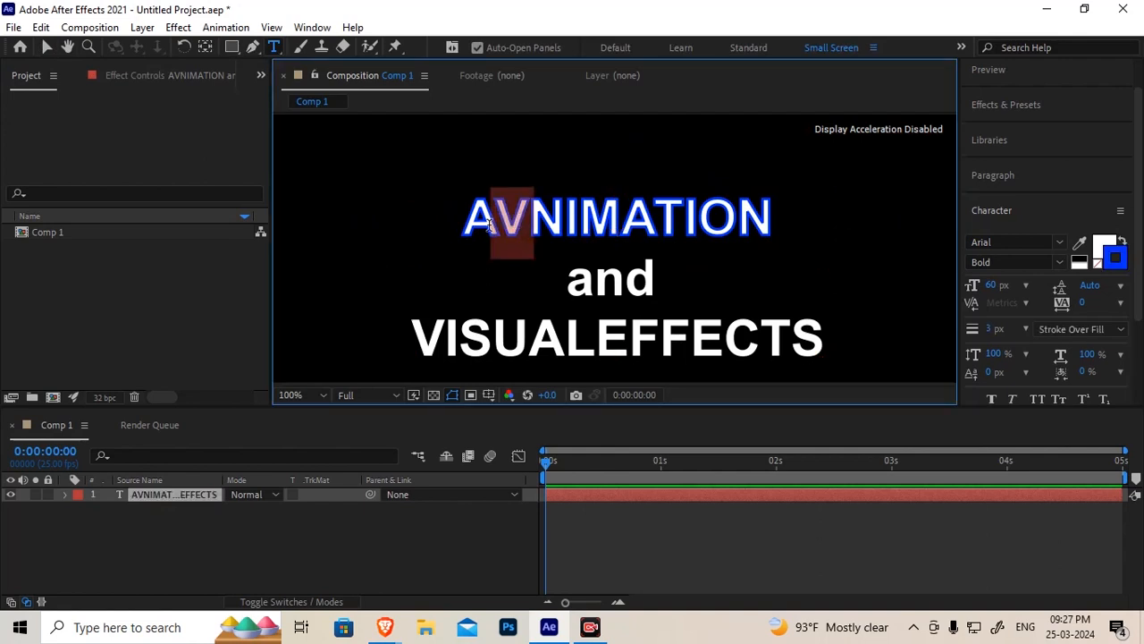
{"action": "key", "text": "Delete"}
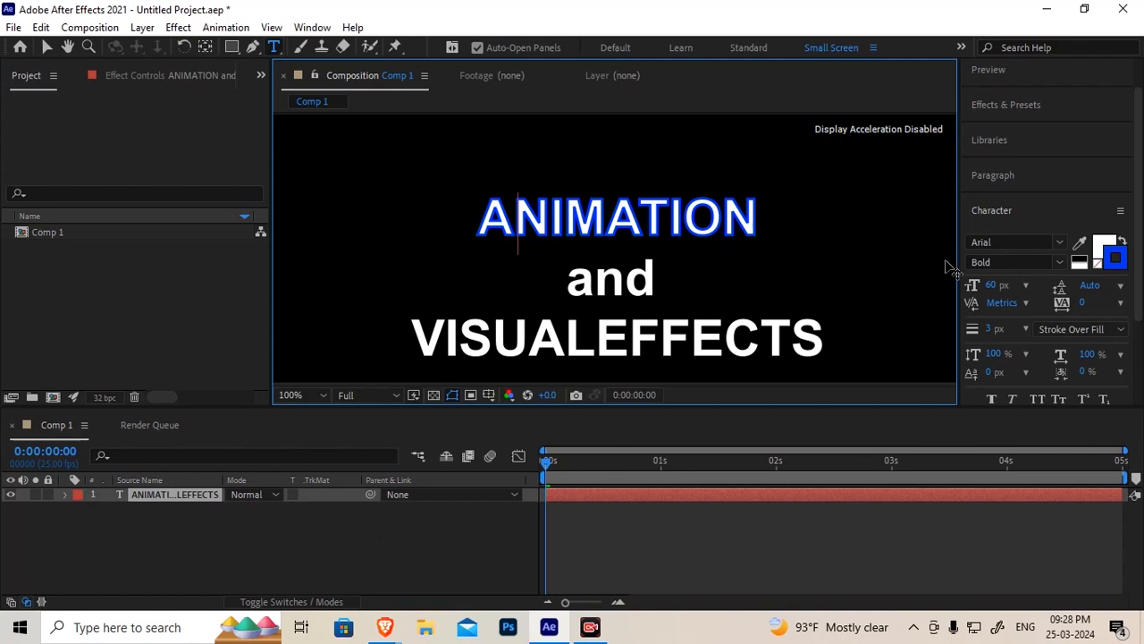
Select the ANIMATION line and remove its stroke colour
{"action": "left_click_drag", "start_coordinate": [469, 222], "coordinate": [831, 219]}
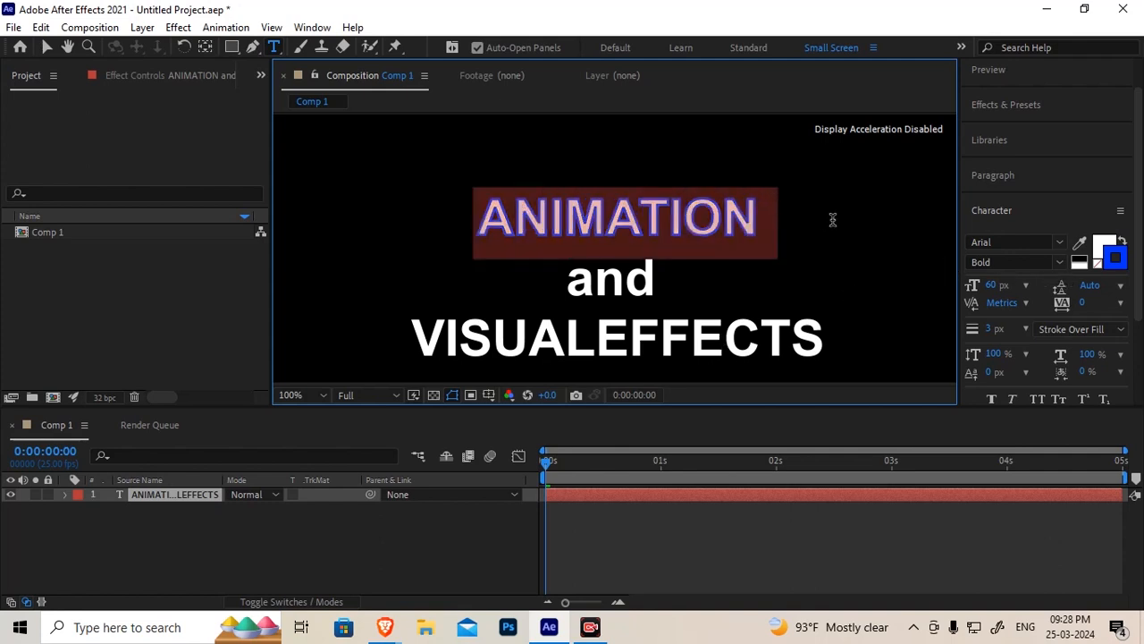
{"action": "left_click", "coordinate": [1098, 268]}
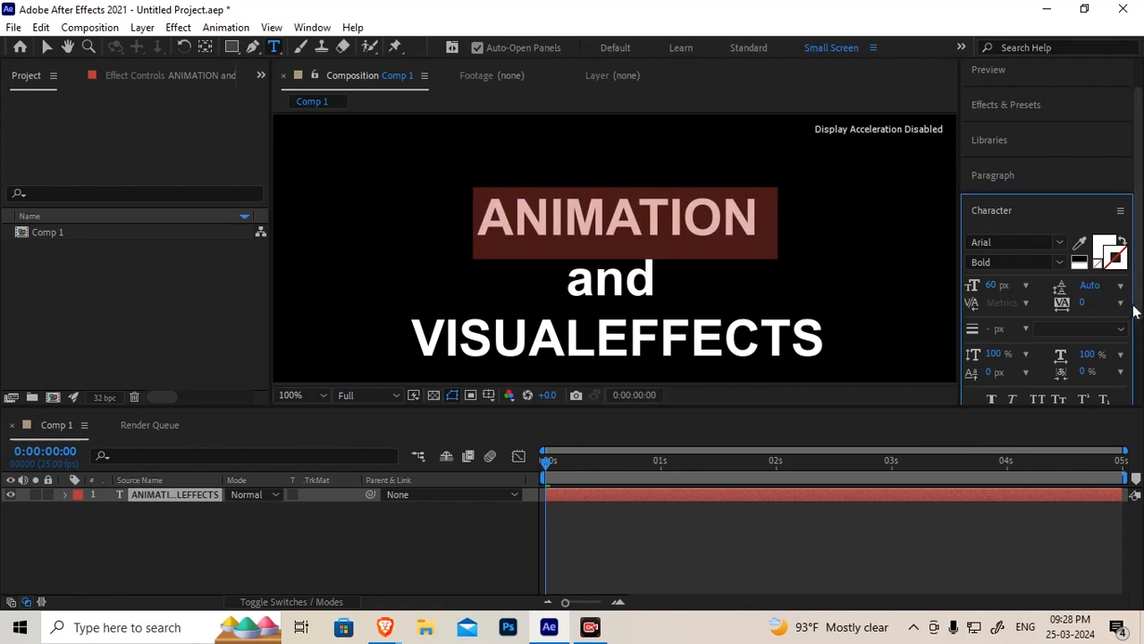
Toggle Faux Bold and Faux Italic on and off for the ANIMATION line
{"action": "scroll", "coordinate": [1133, 310], "scroll_direction": "down", "scroll_amount": 2}
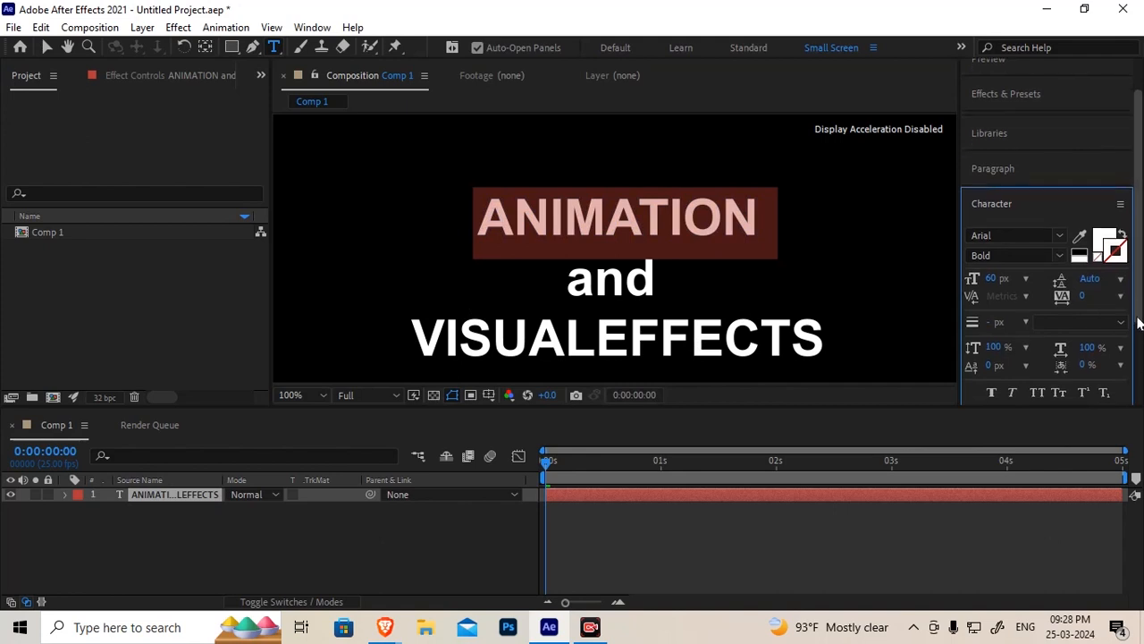
{"action": "left_click", "coordinate": [990, 326]}
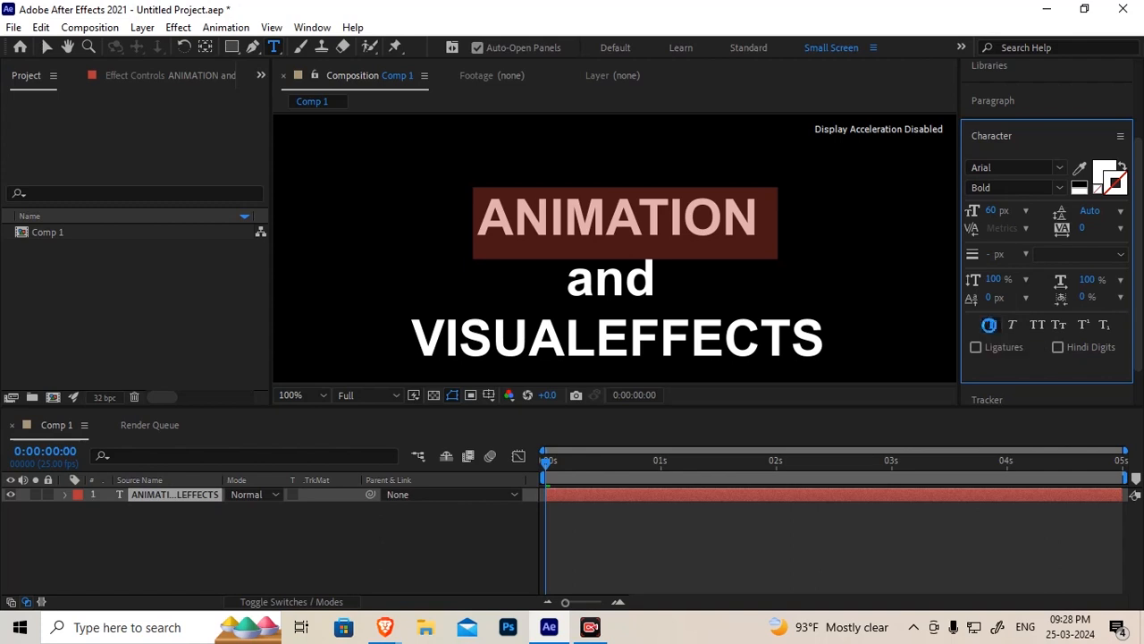
{"action": "left_click", "coordinate": [991, 326]}
{"action": "left_click", "coordinate": [1011, 323]}
{"action": "left_click", "coordinate": [1010, 321]}
Select the word 'and' and try All Caps and Small Caps, turning each off again
{"action": "left_click_drag", "start_coordinate": [571, 278], "coordinate": [670, 288]}
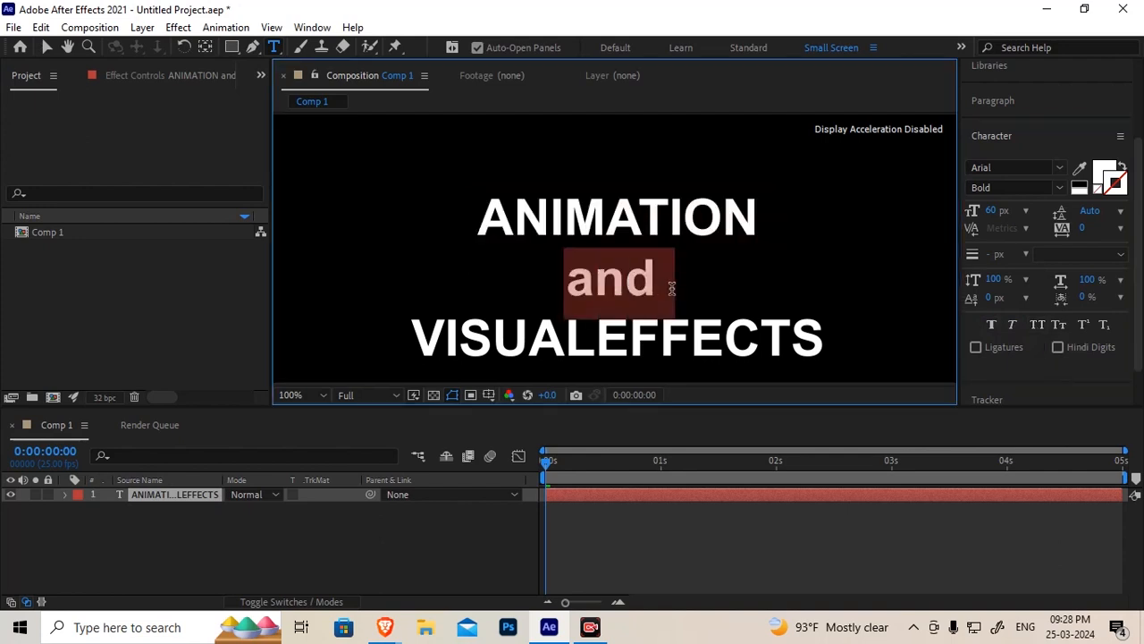
{"action": "left_click", "coordinate": [1038, 325]}
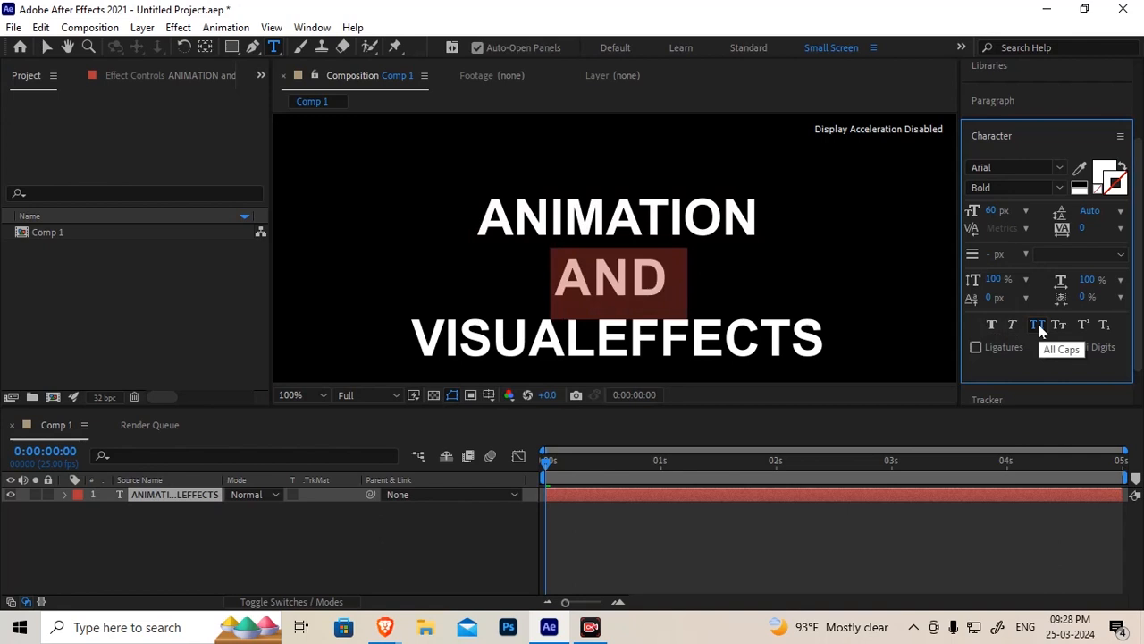
{"action": "left_click", "coordinate": [1037, 324]}
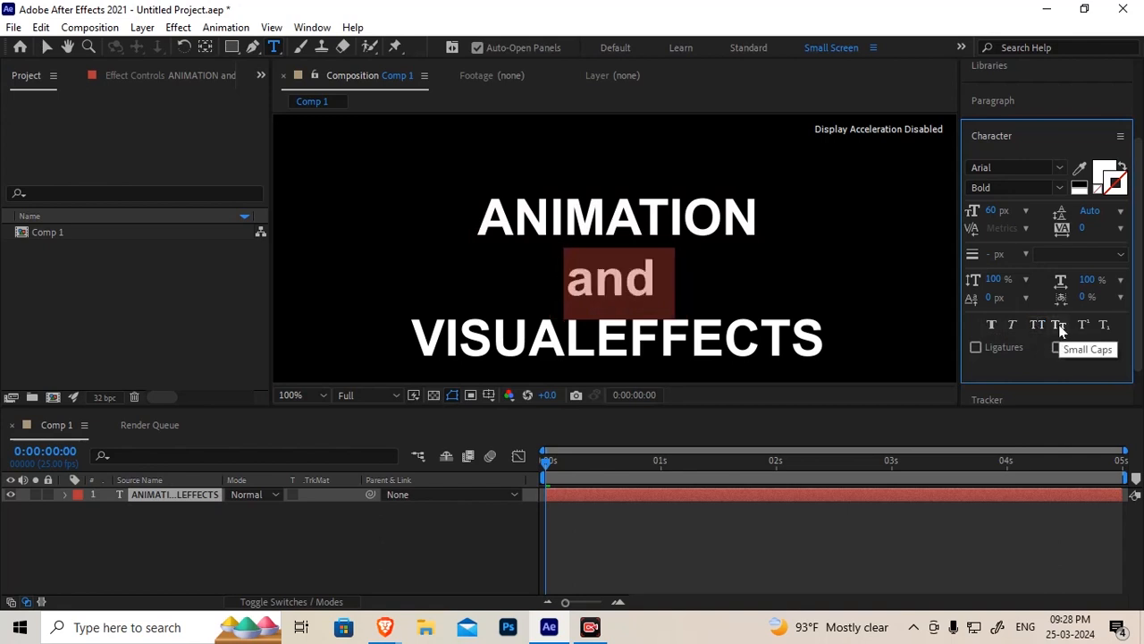
{"action": "left_click", "coordinate": [1059, 325]}
{"action": "left_click", "coordinate": [1059, 325]}
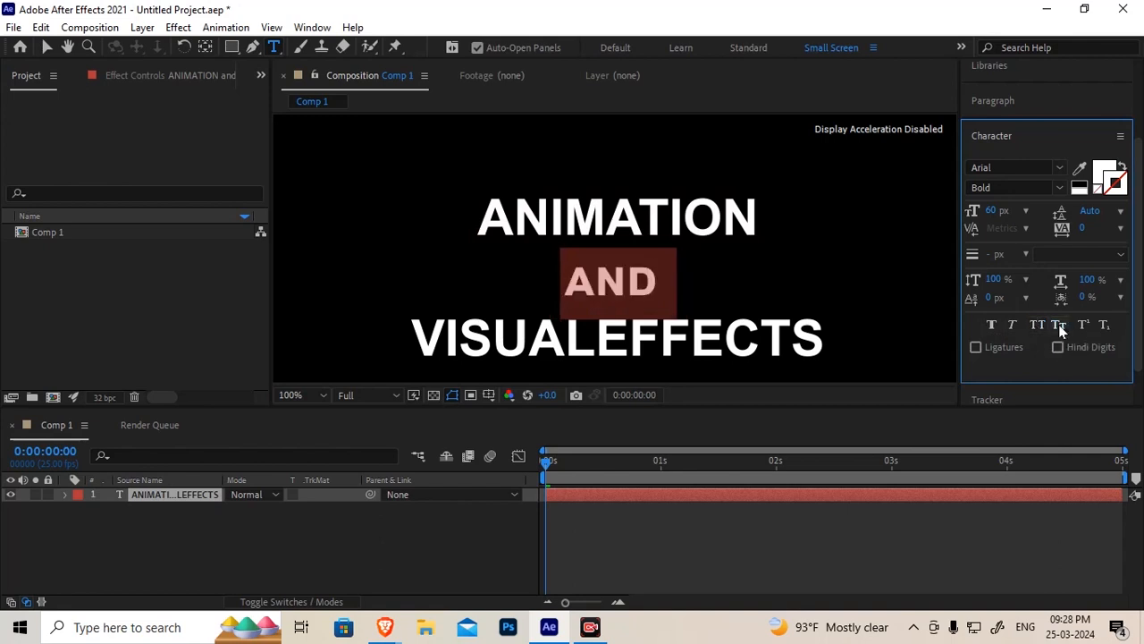
{"action": "left_click", "coordinate": [1034, 324]}
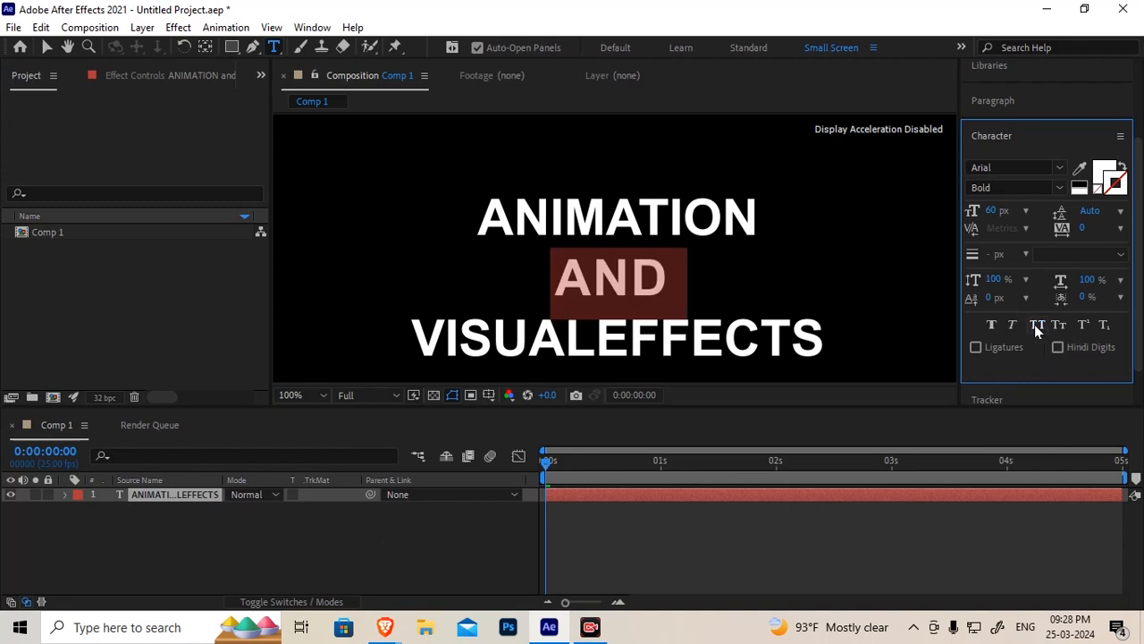
{"action": "left_click", "coordinate": [1035, 324]}
{"action": "left_click", "coordinate": [1062, 325]}
{"action": "left_click", "coordinate": [1062, 326]}
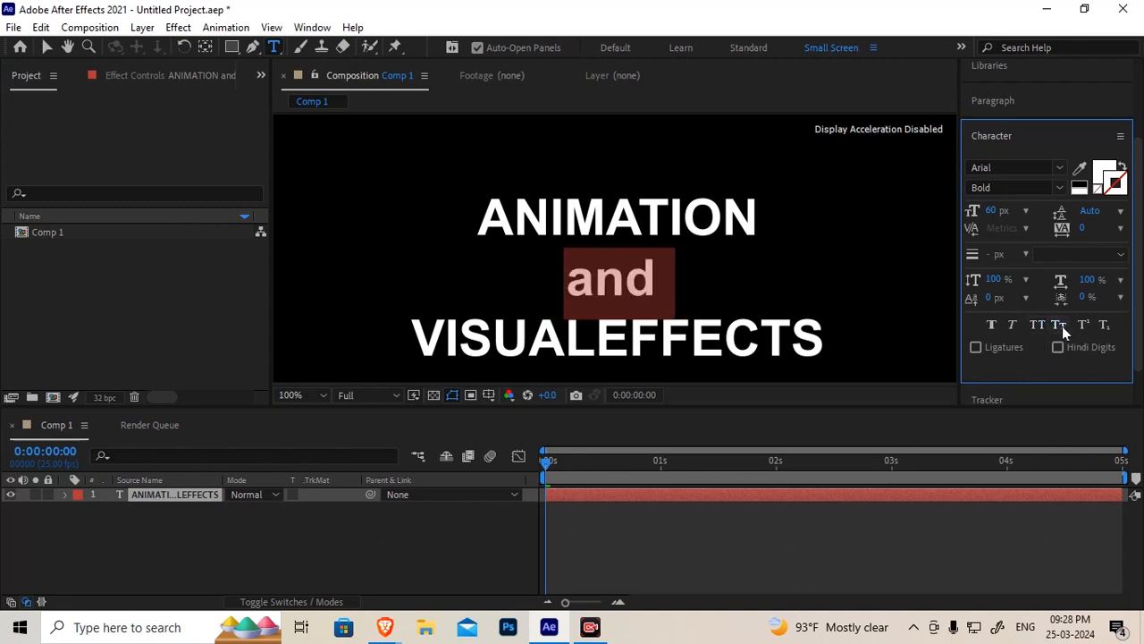
Insert the character 2 after the first A of ANIMATION and select it
{"action": "left_click", "coordinate": [513, 217]}
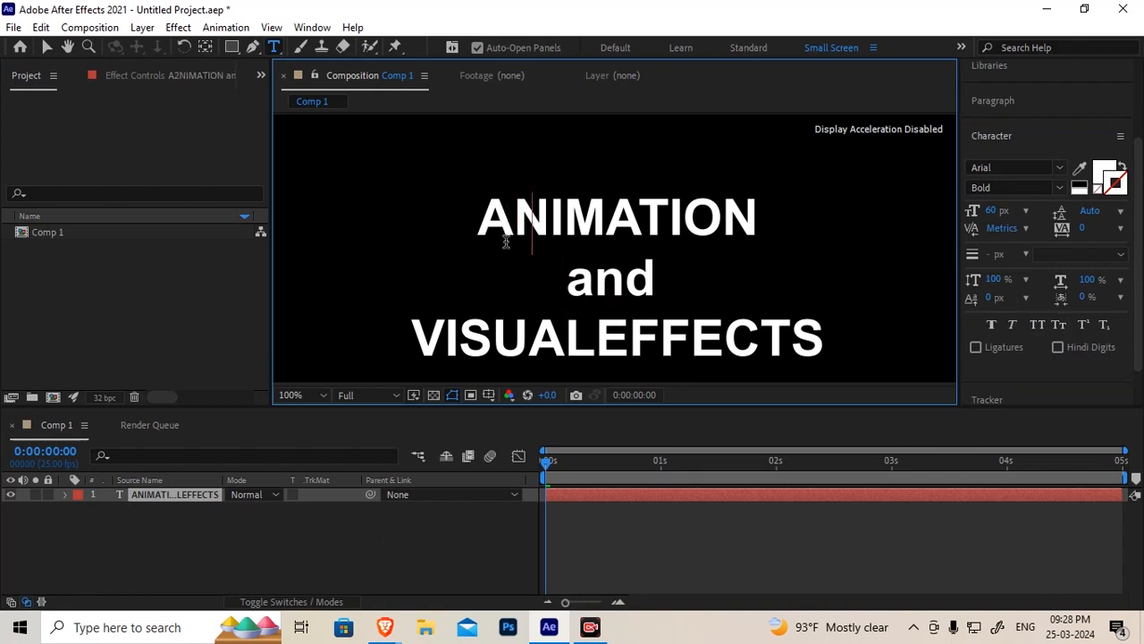
{"action": "type", "text": "2"}
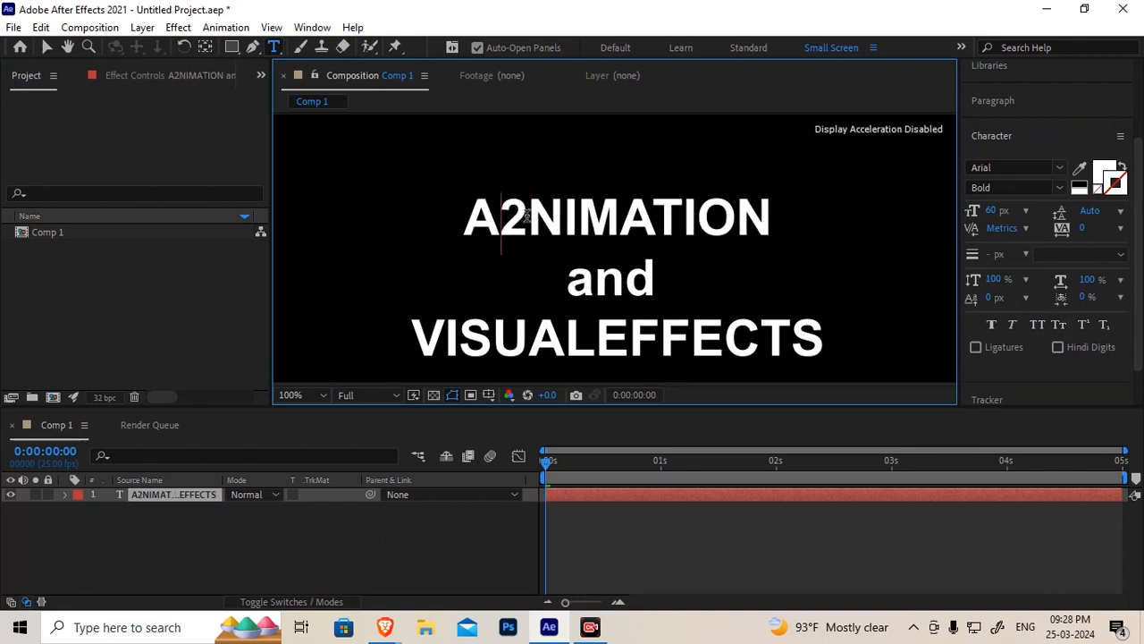
{"action": "left_click_drag", "start_coordinate": [528, 216], "coordinate": [534, 214]}
Try Superscript and then Subscript on the selected 2, turning each off again
{"action": "left_click", "coordinate": [1085, 324]}
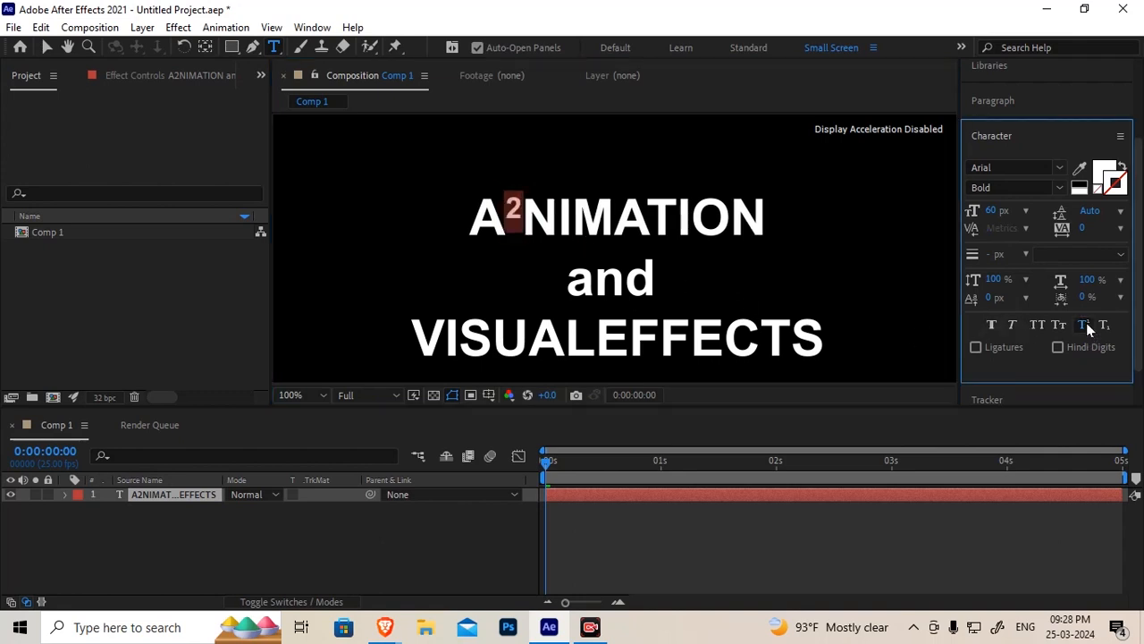
{"action": "left_click", "coordinate": [1085, 324]}
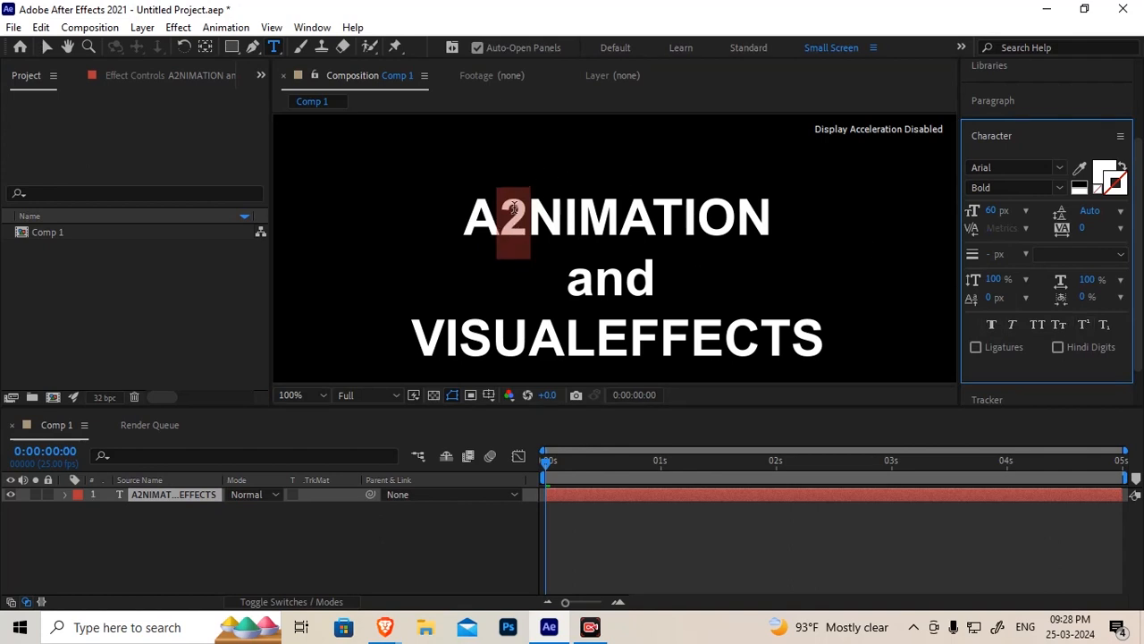
{"action": "left_click", "coordinate": [1105, 324]}
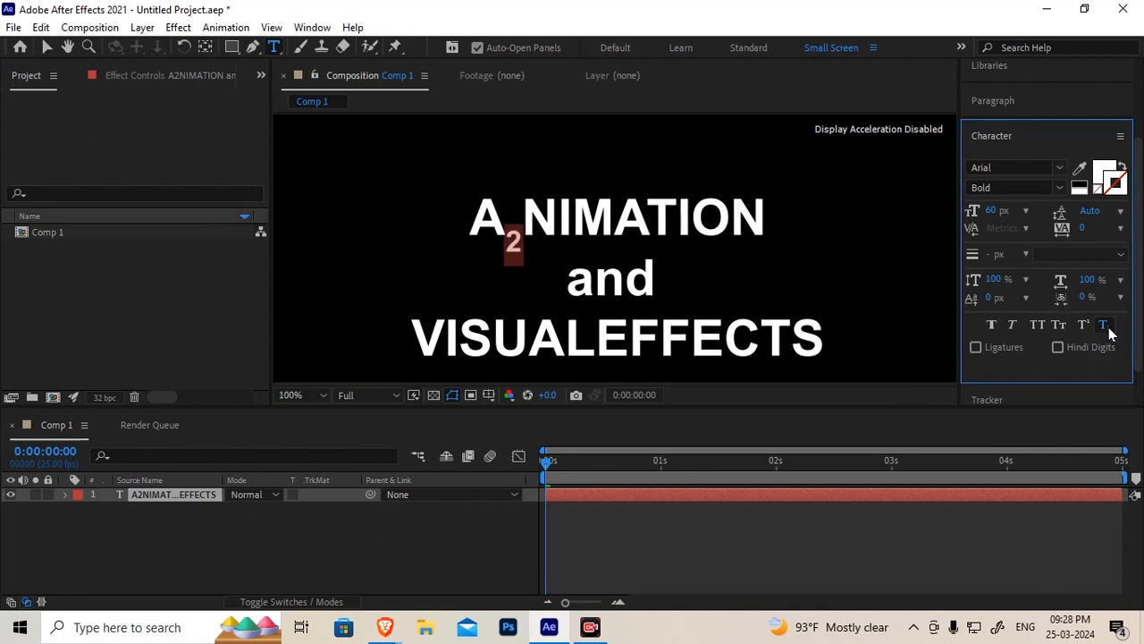
{"action": "left_click", "coordinate": [1108, 329]}
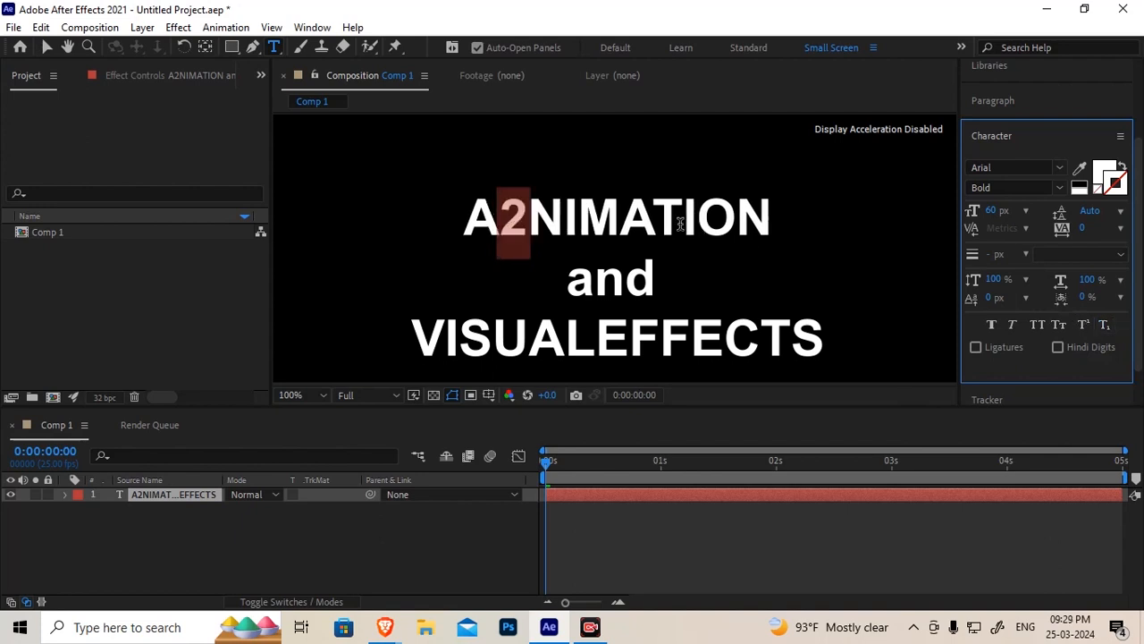
Delete the 2 so the first line reads ANIMATION again
{"action": "key", "text": "BackSpace"}
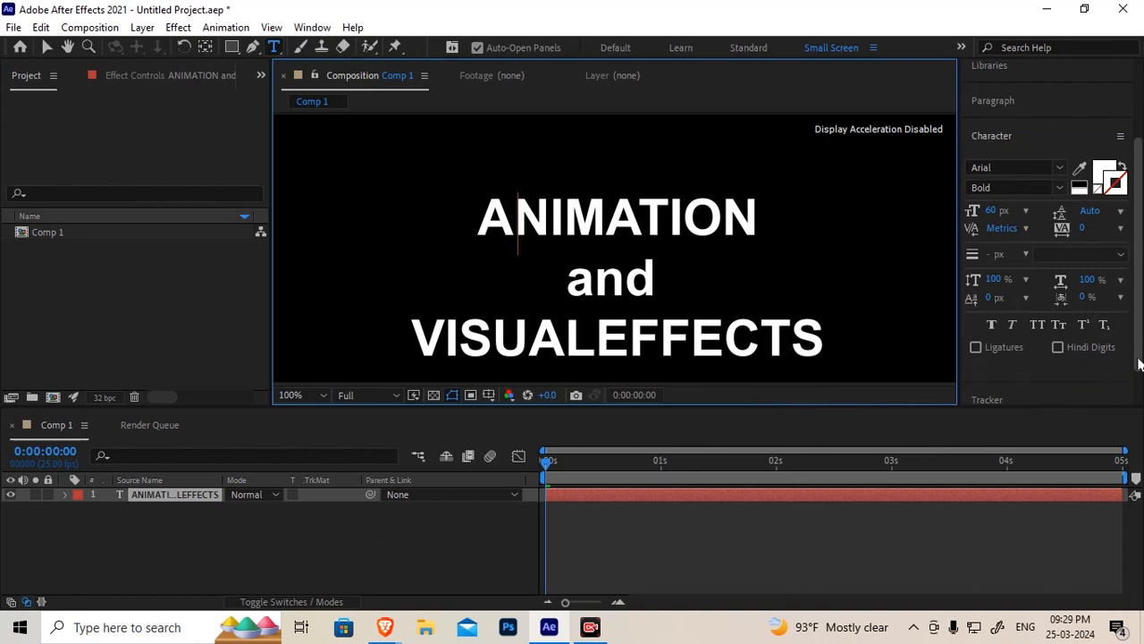
Select the letters NI in ANIMATION and try the Ligatures option
{"action": "scroll", "coordinate": [1028, 348], "scroll_direction": "down", "scroll_amount": 2}
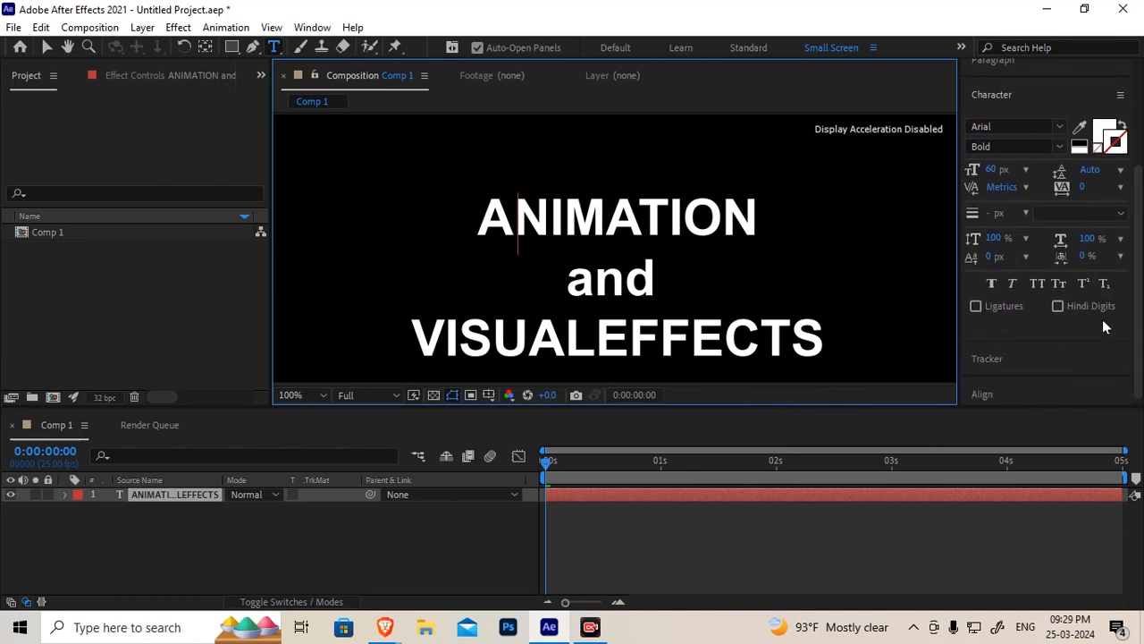
{"action": "left_click", "coordinate": [979, 305]}
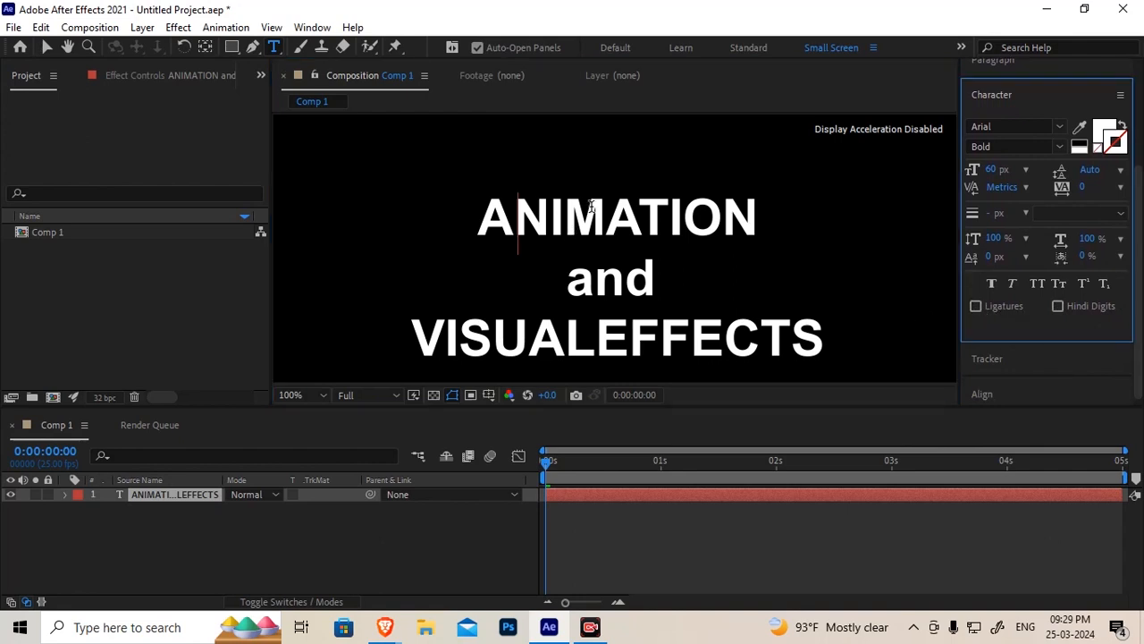
{"action": "left_click_drag", "start_coordinate": [519, 216], "coordinate": [567, 216]}
{"action": "left_click", "coordinate": [983, 308]}
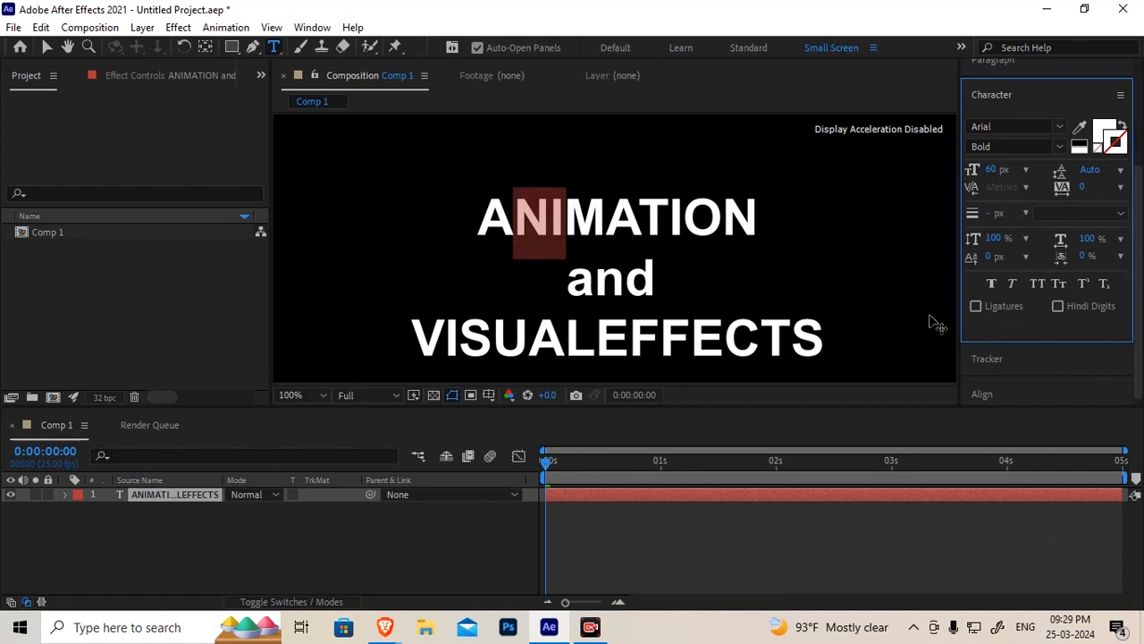
{"action": "left_click", "coordinate": [521, 214]}
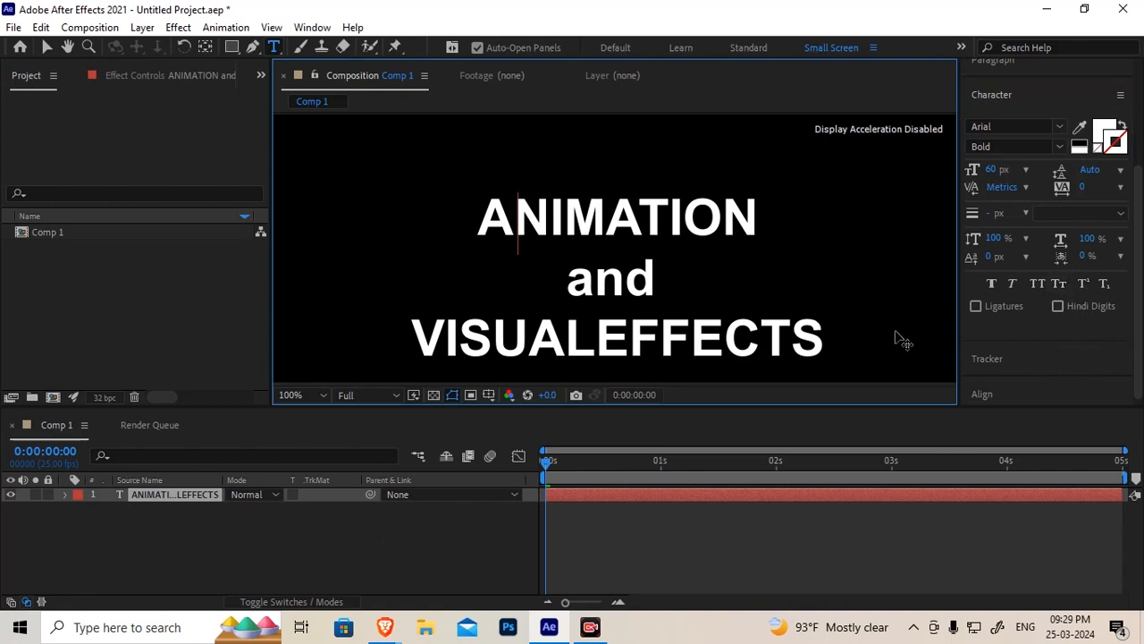
{"action": "left_click", "coordinate": [1028, 627]}
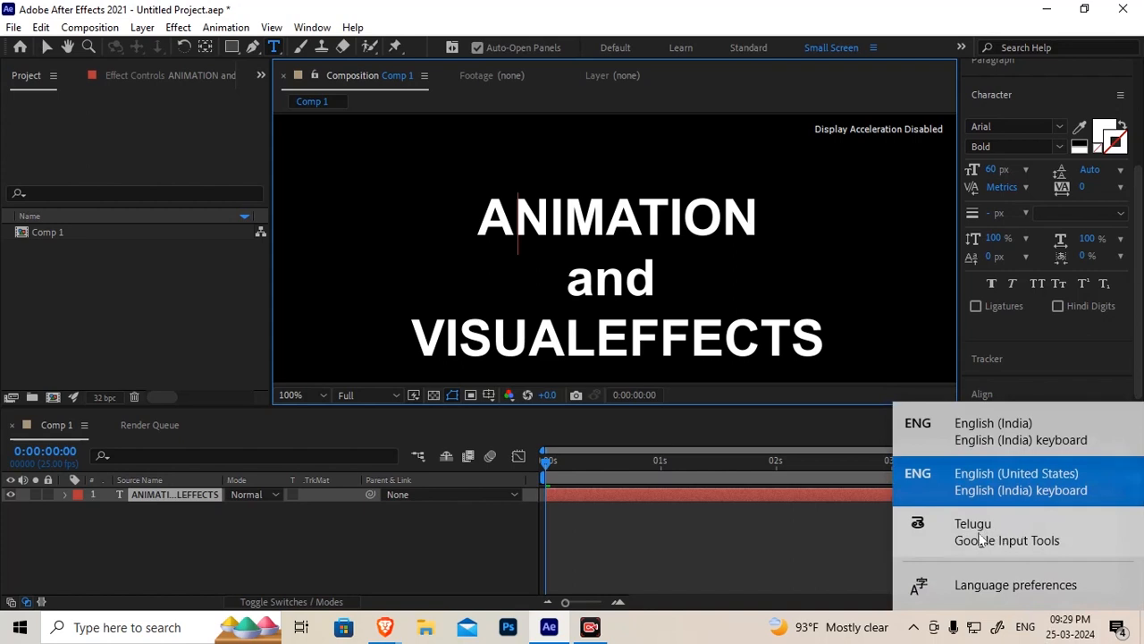
{"action": "left_click", "coordinate": [689, 628]}
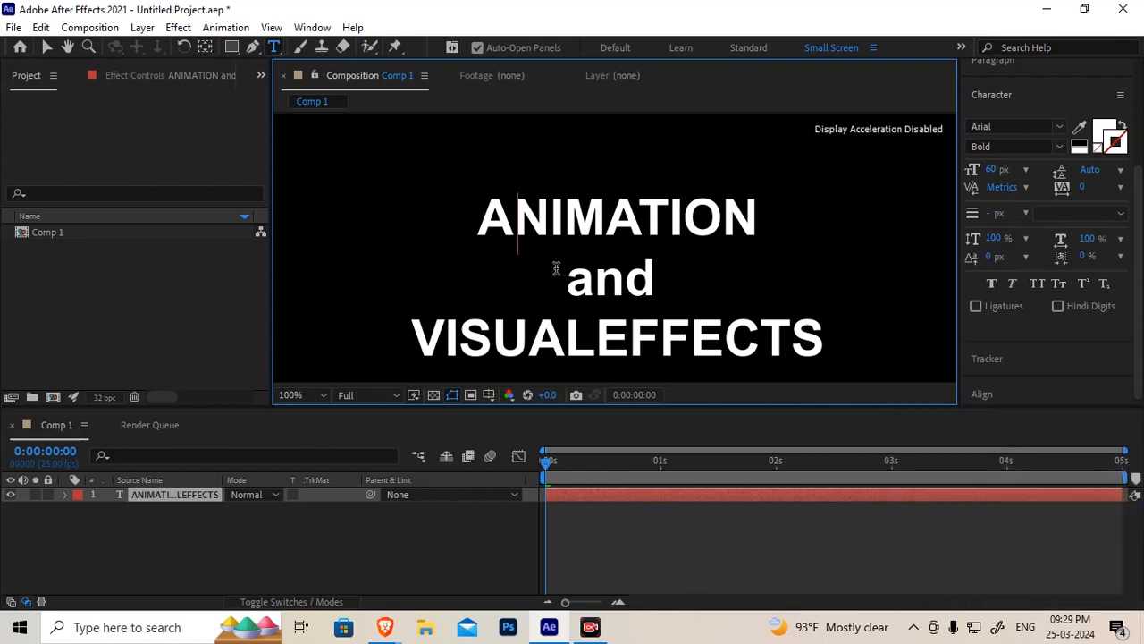
Expand the text layer's Text and Transform properties and examine Source Text, Path Options and More Options
{"action": "left_click", "coordinate": [64, 495]}
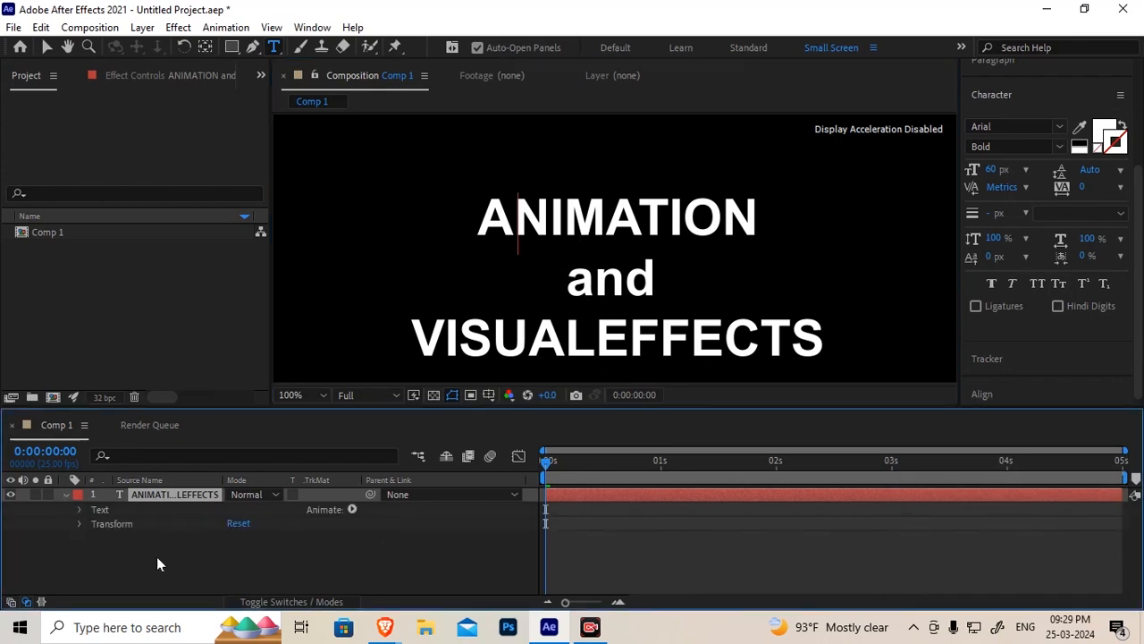
{"action": "left_click", "coordinate": [154, 496]}
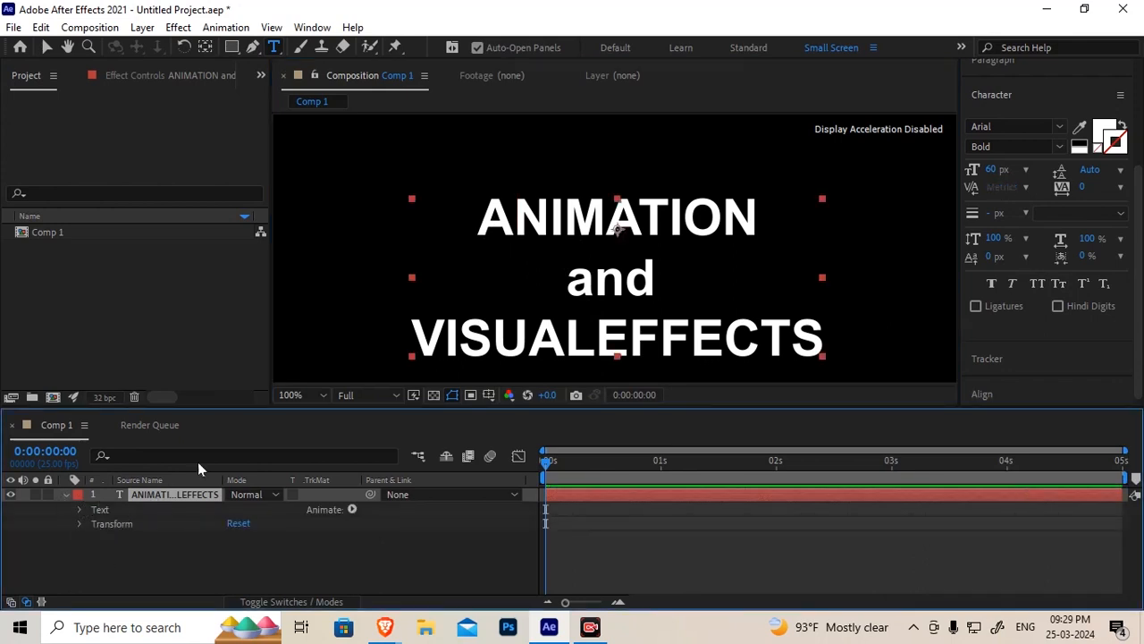
{"action": "left_click_drag", "start_coordinate": [372, 410], "coordinate": [365, 363]}
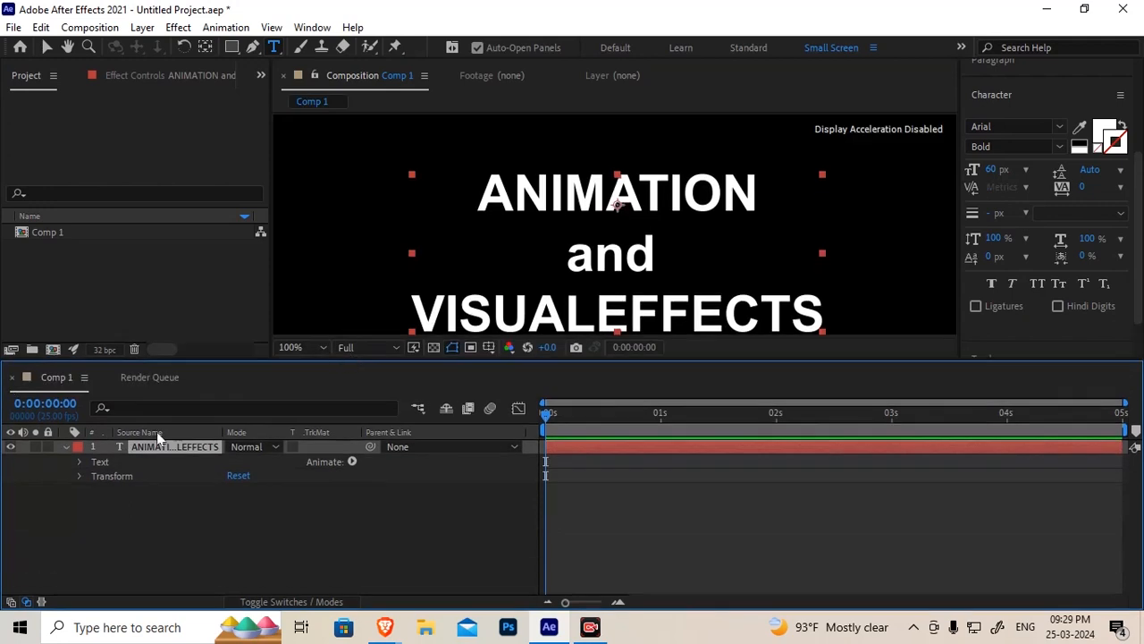
{"action": "left_click", "coordinate": [80, 461]}
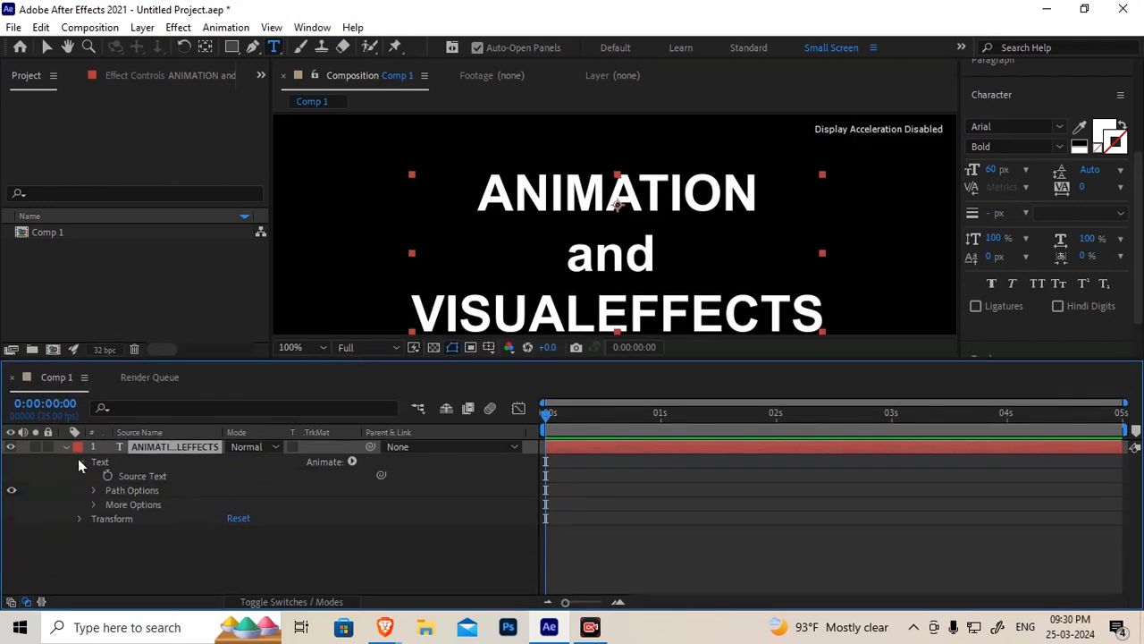
{"action": "left_click", "coordinate": [80, 463]}
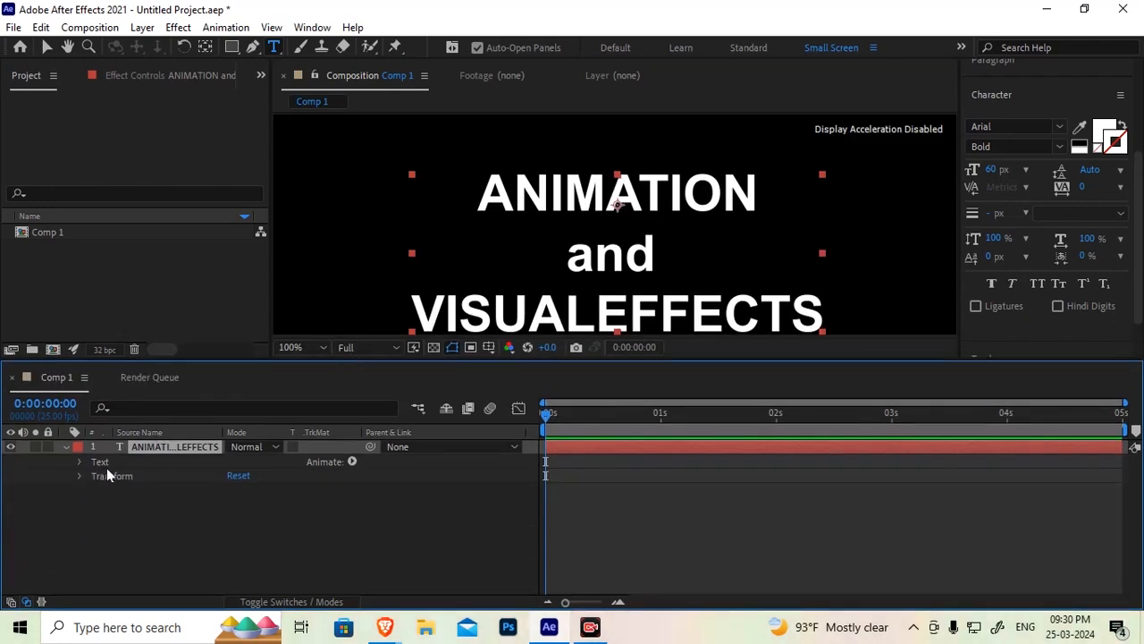
{"action": "left_click", "coordinate": [107, 465]}
{"action": "left_click", "coordinate": [113, 475]}
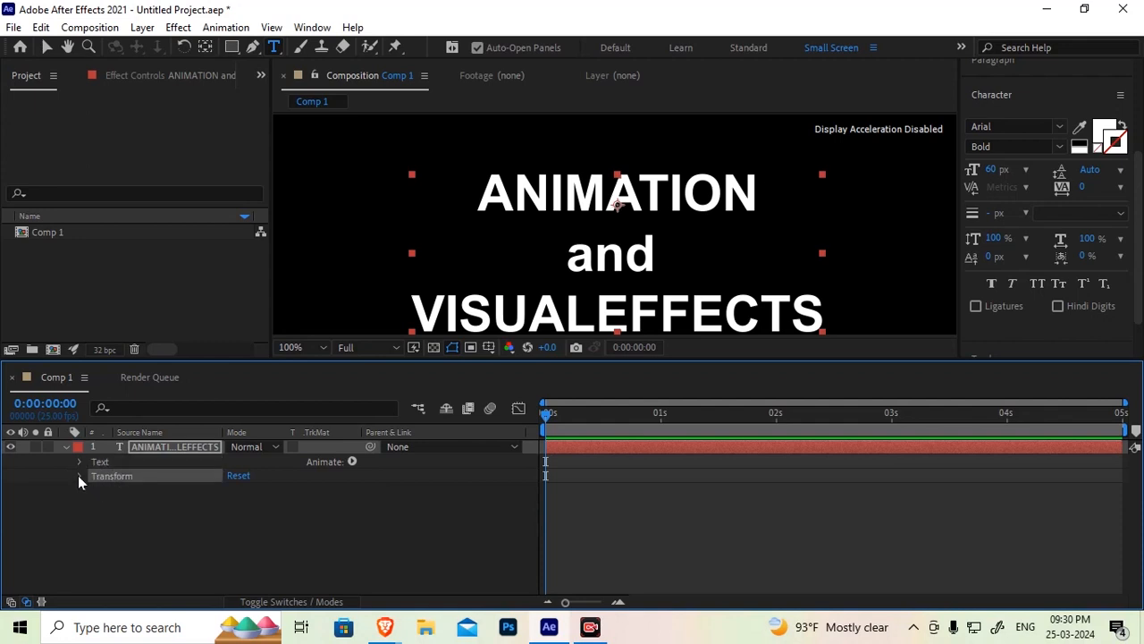
{"action": "left_click", "coordinate": [79, 476]}
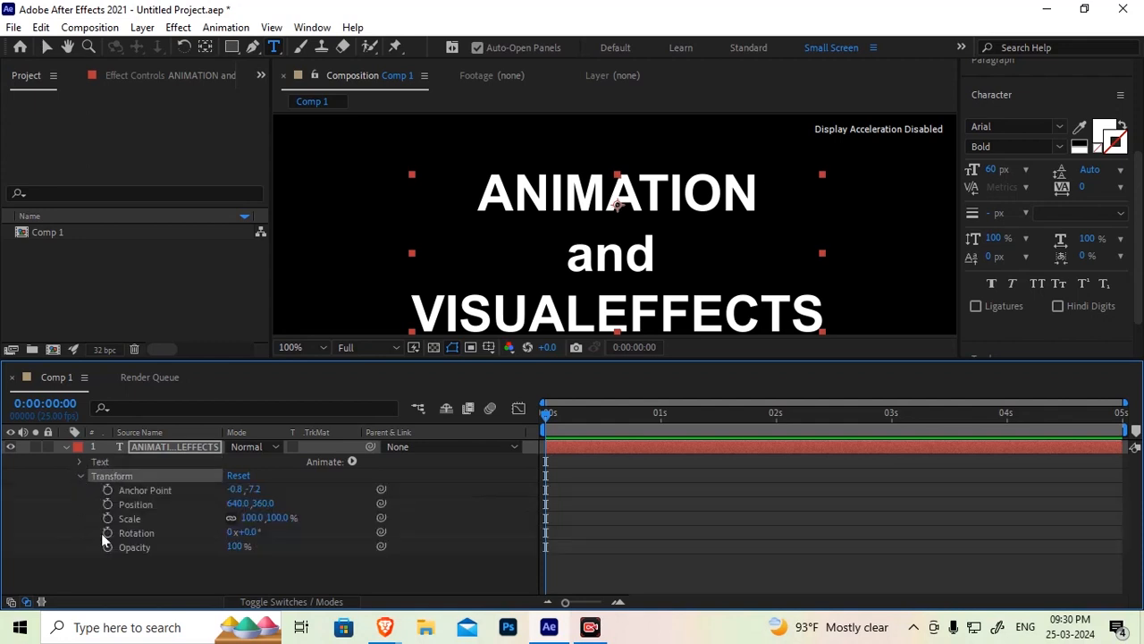
{"action": "left_click", "coordinate": [79, 461]}
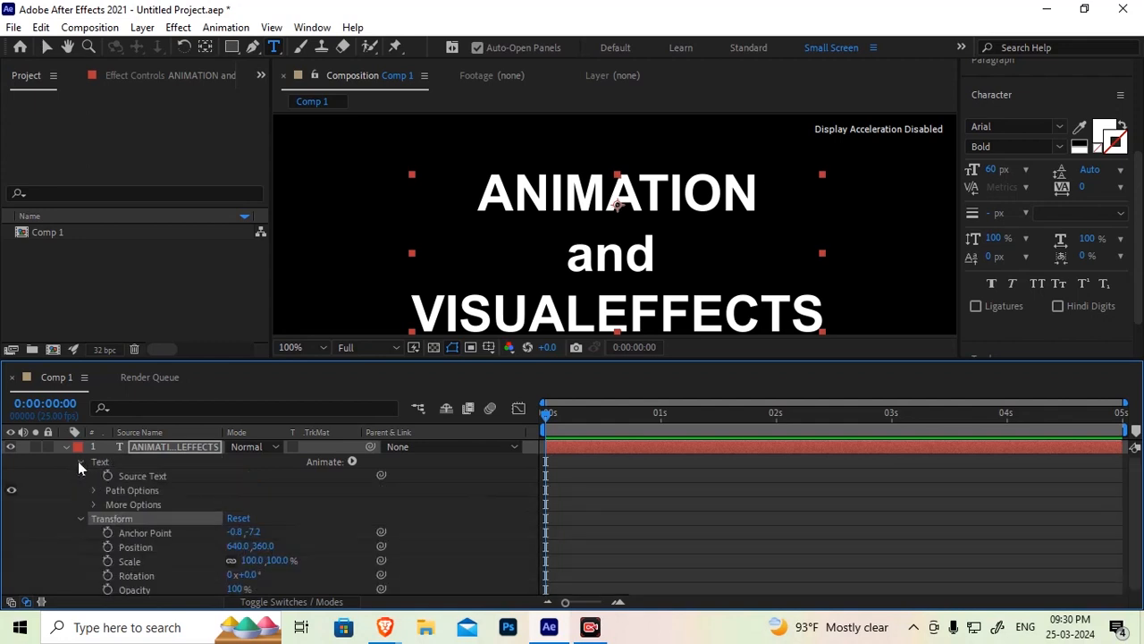
{"action": "left_click", "coordinate": [97, 462]}
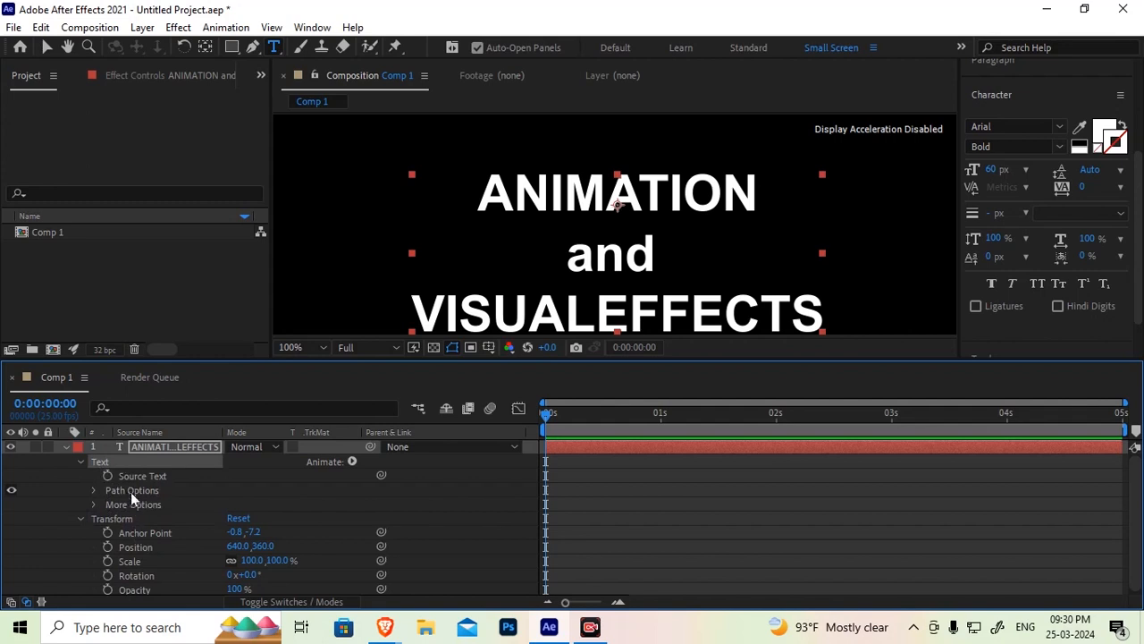
{"action": "left_click", "coordinate": [130, 475]}
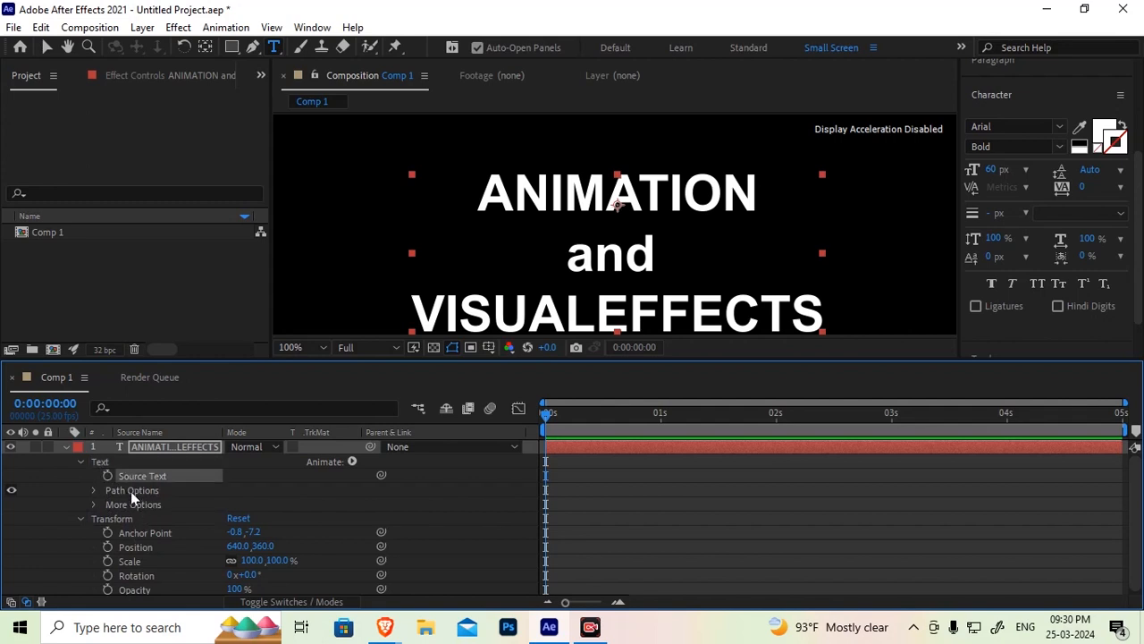
{"action": "left_click", "coordinate": [130, 490]}
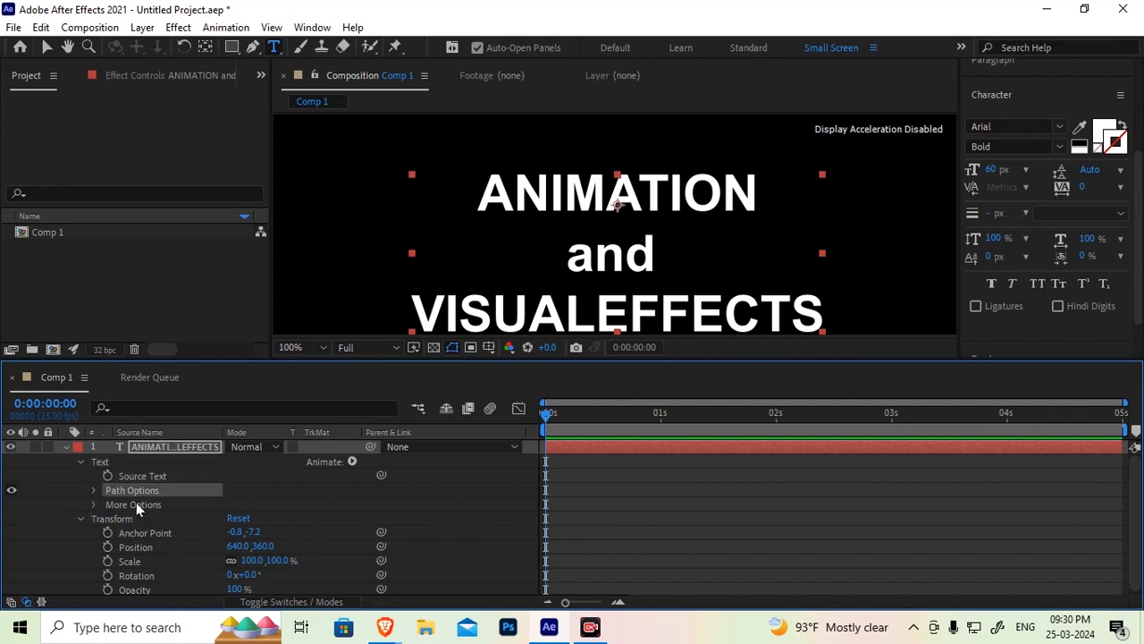
{"action": "left_click", "coordinate": [136, 504]}
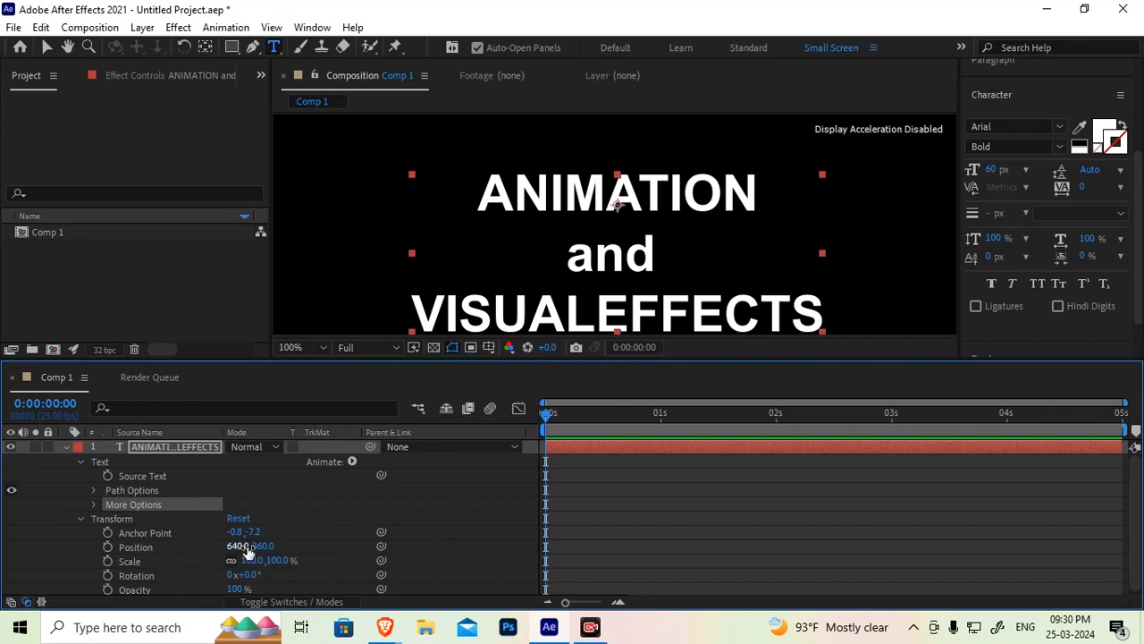
{"action": "left_click", "coordinate": [94, 489]}
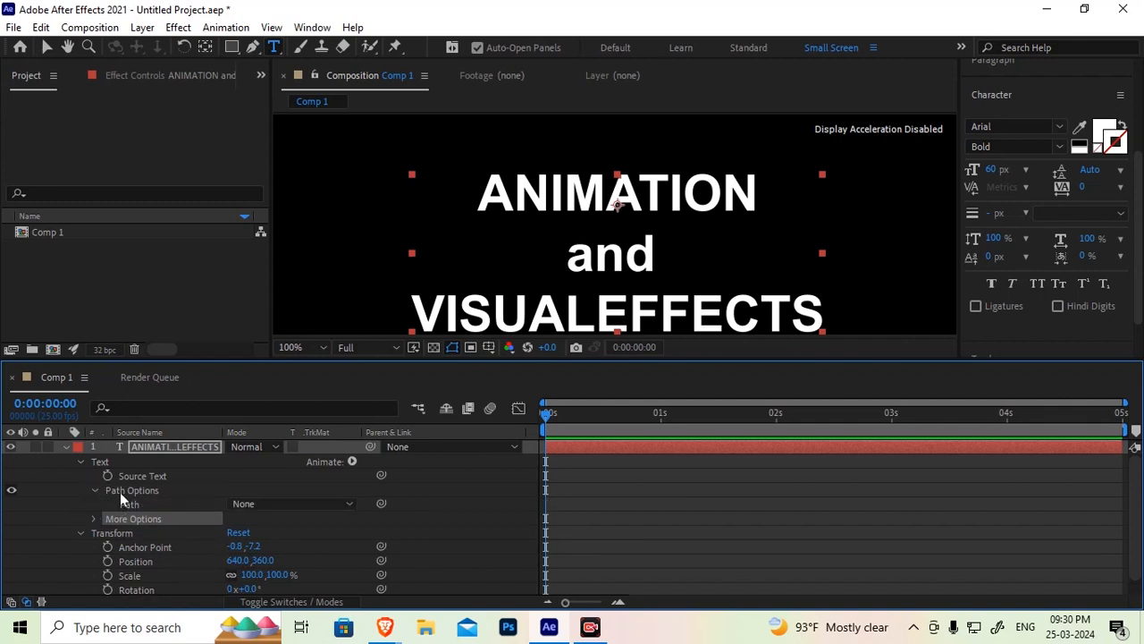
{"action": "left_click", "coordinate": [120, 491]}
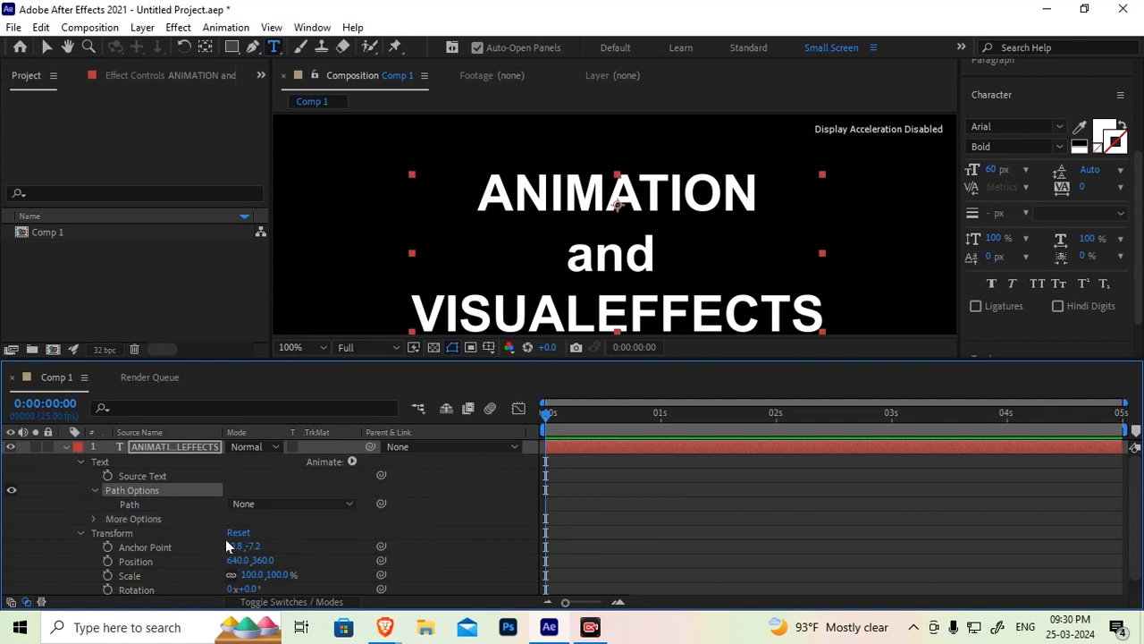
{"action": "left_click", "coordinate": [139, 506]}
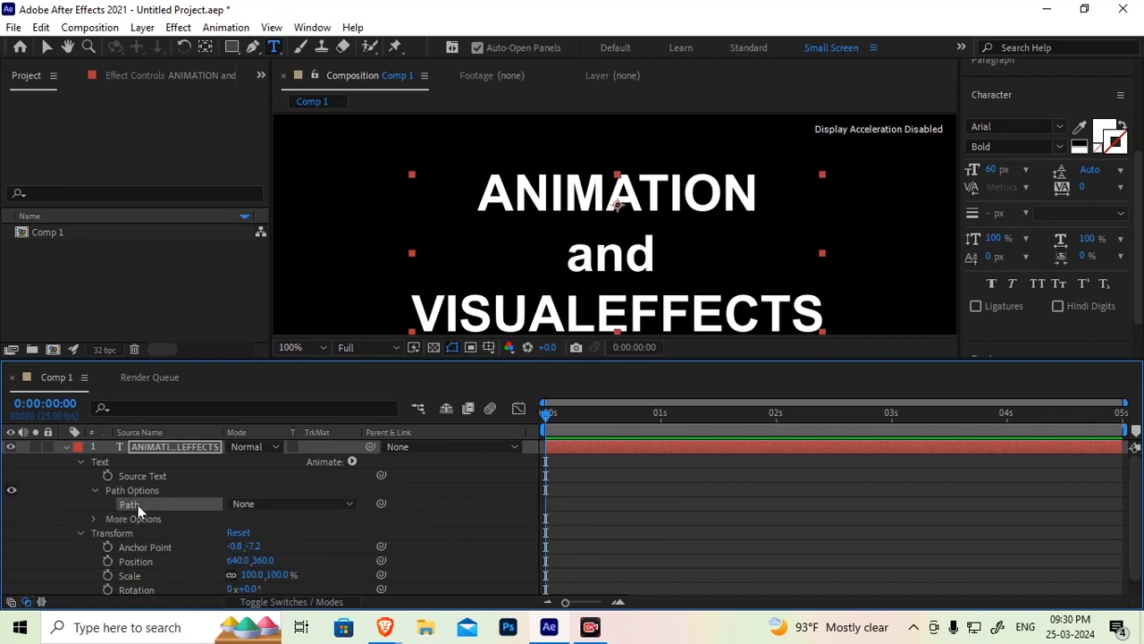
{"action": "left_click", "coordinate": [354, 504]}
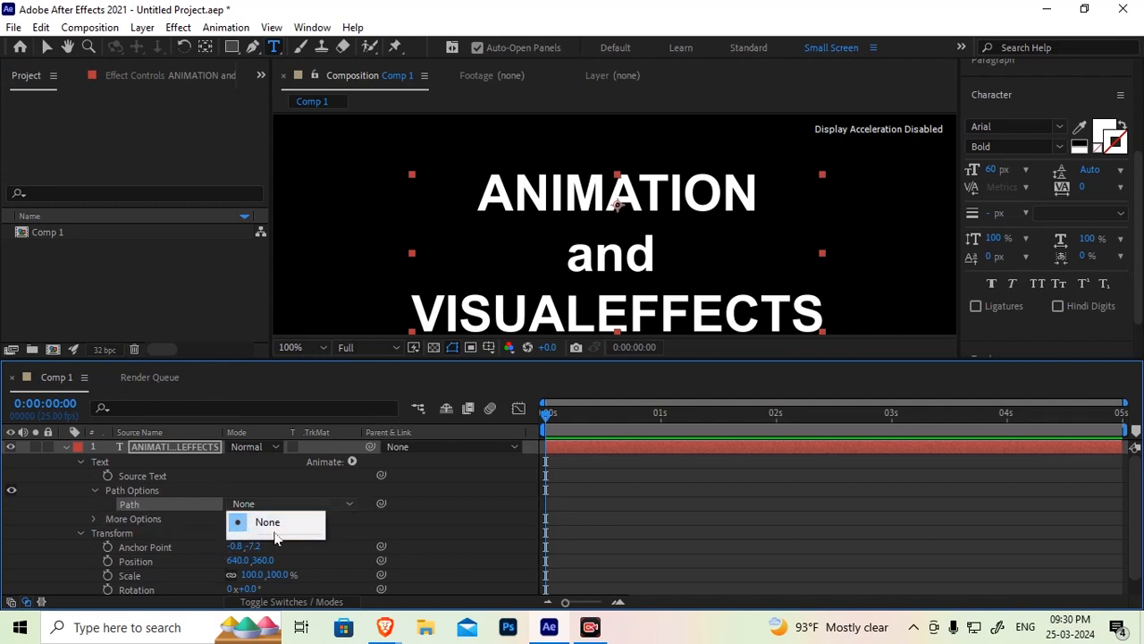
{"action": "left_click", "coordinate": [165, 476]}
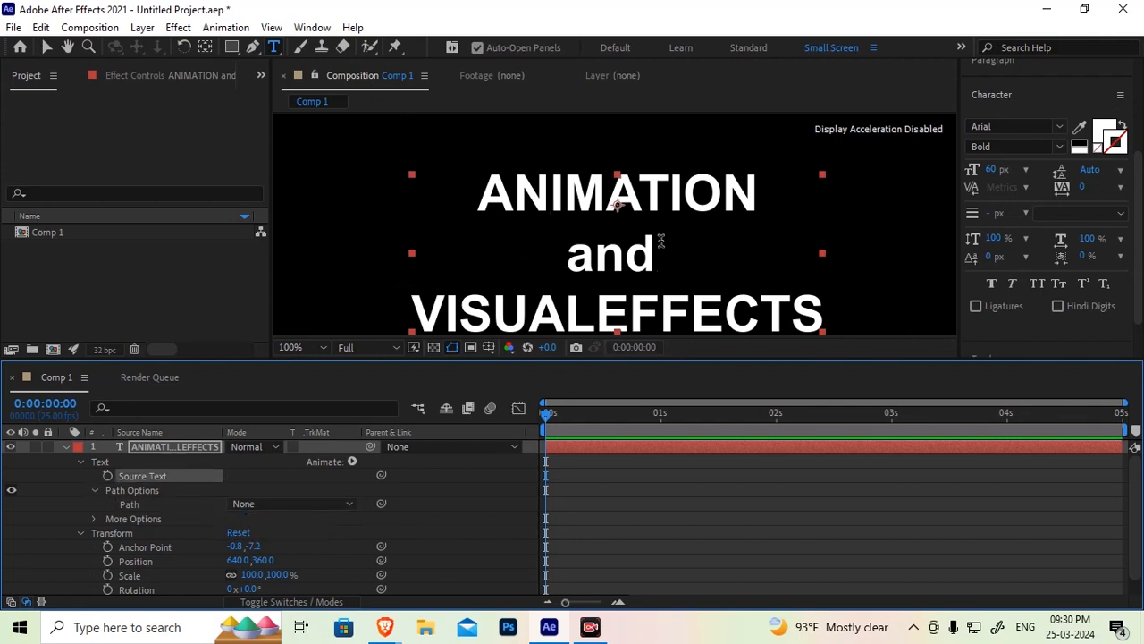
Delete the 'and' and 'VISUALEFFECTS' lines so only ANIMATION remains, and leave text editing
{"action": "scroll", "coordinate": [660, 241], "scroll_direction": "down", "scroll_amount": 1}
{"action": "left_click", "coordinate": [594, 239]}
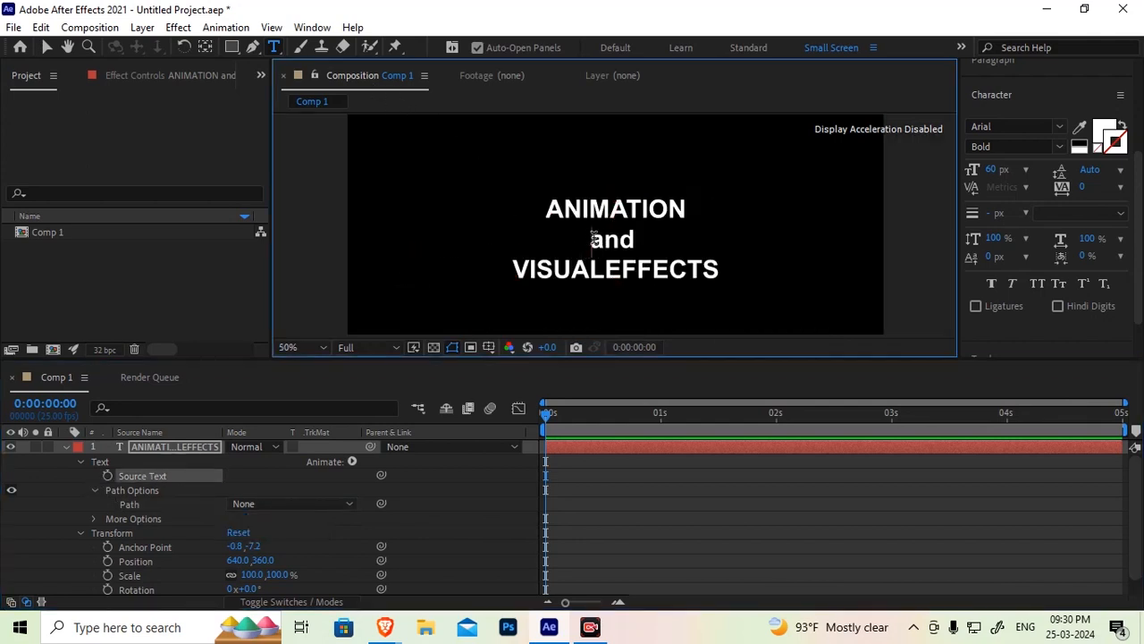
{"action": "left_click_drag", "start_coordinate": [594, 238], "coordinate": [745, 259]}
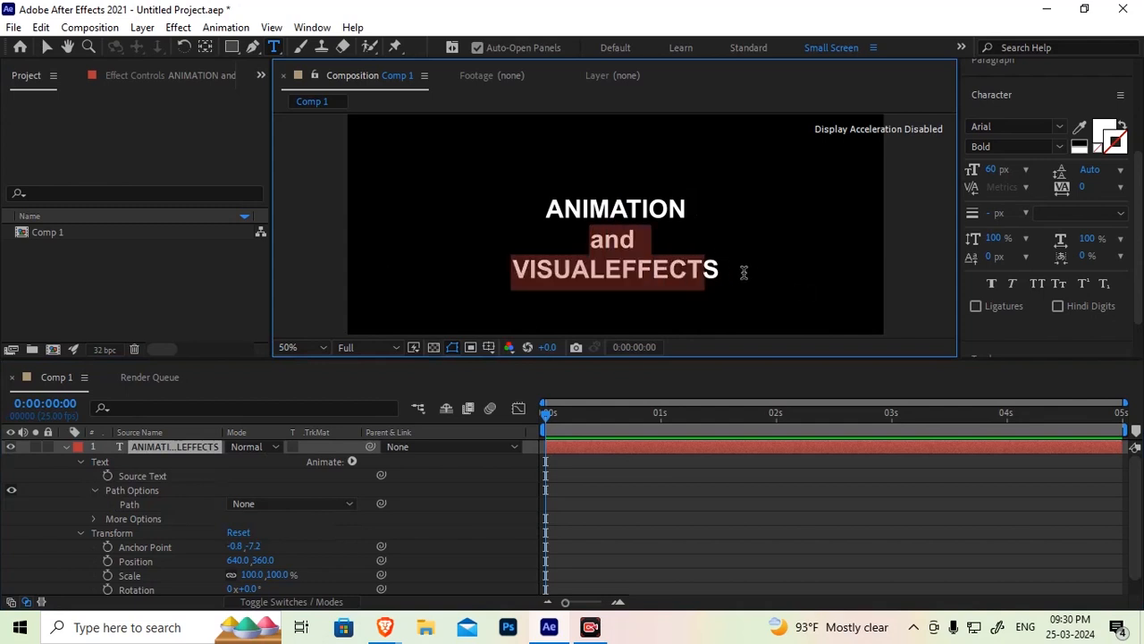
{"action": "left_click", "coordinate": [721, 269], "text": "shift"}
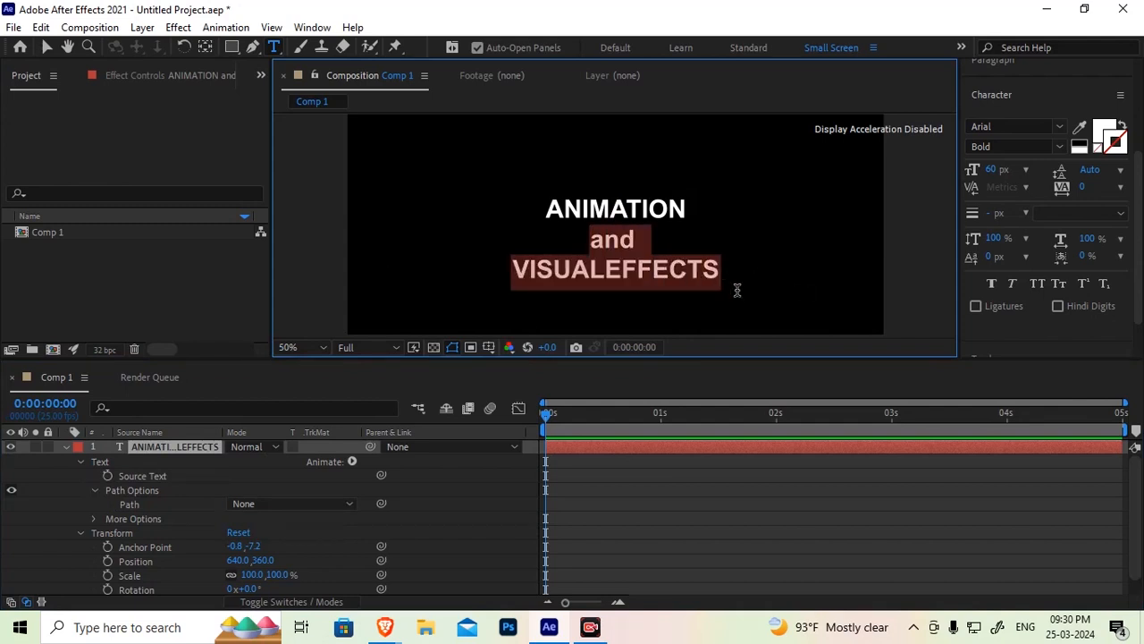
{"action": "key", "text": "BackSpace"}
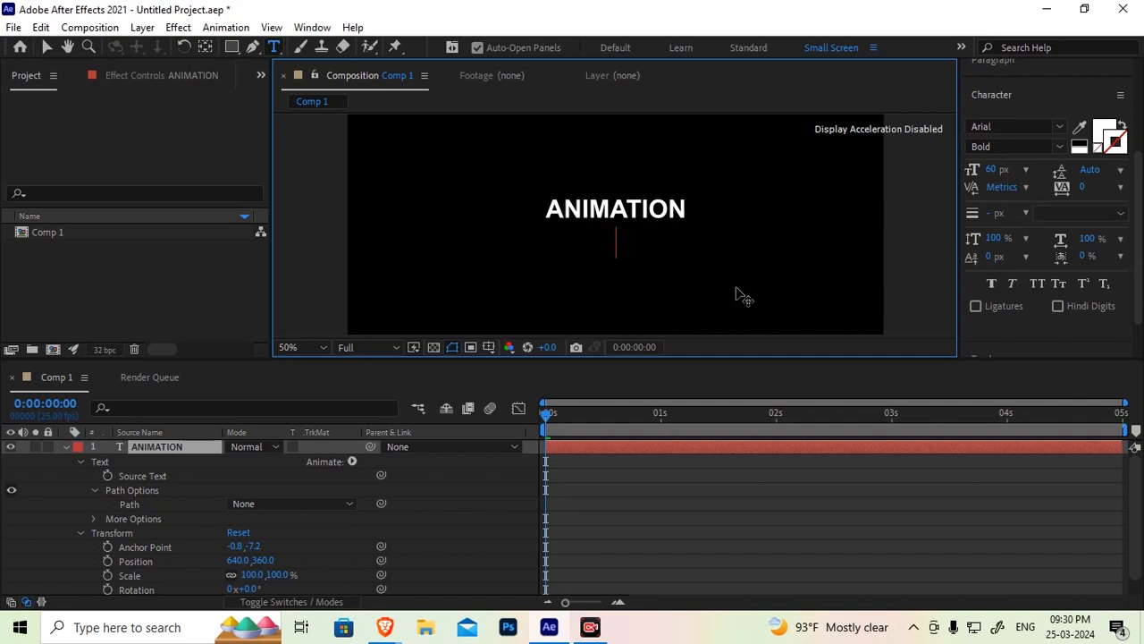
{"action": "left_click", "coordinate": [686, 207]}
{"action": "left_click", "coordinate": [671, 209]}
{"action": "left_click", "coordinate": [48, 48]}
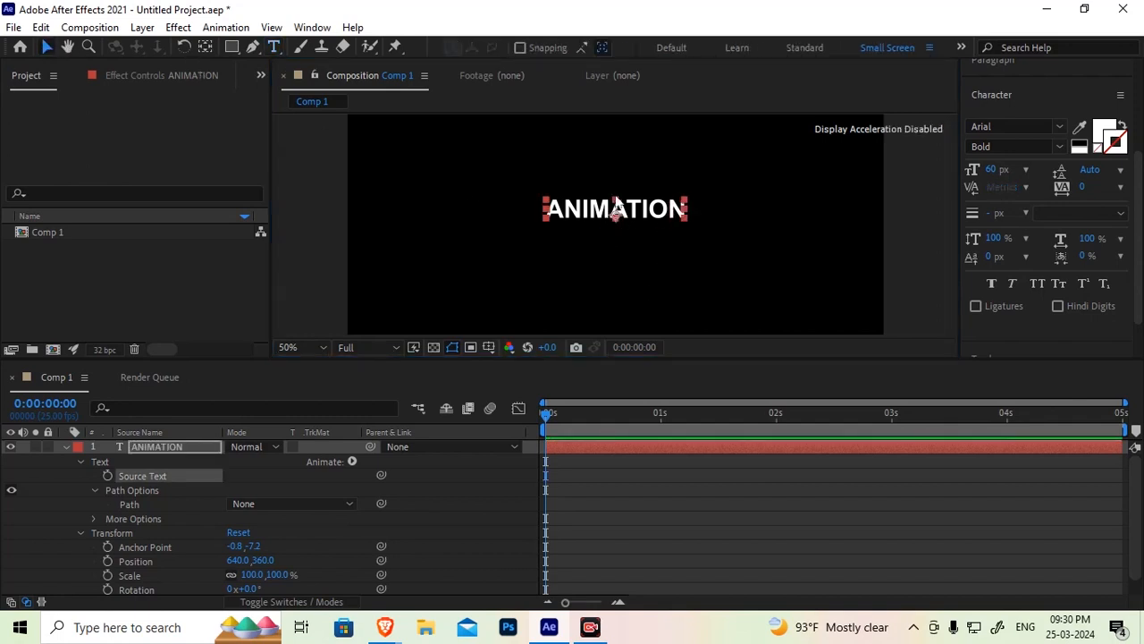
Draw an open, wavy mask path with the Pen tool across the lower part of the ANIMATION layer
{"action": "left_click", "coordinate": [143, 448]}
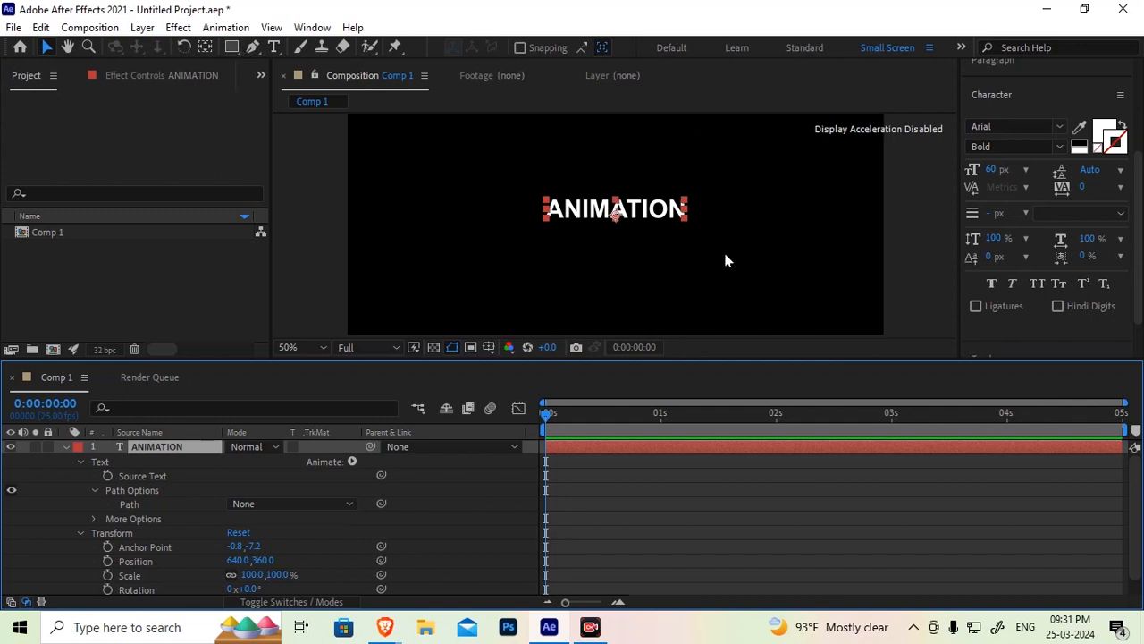
{"action": "left_click", "coordinate": [230, 47]}
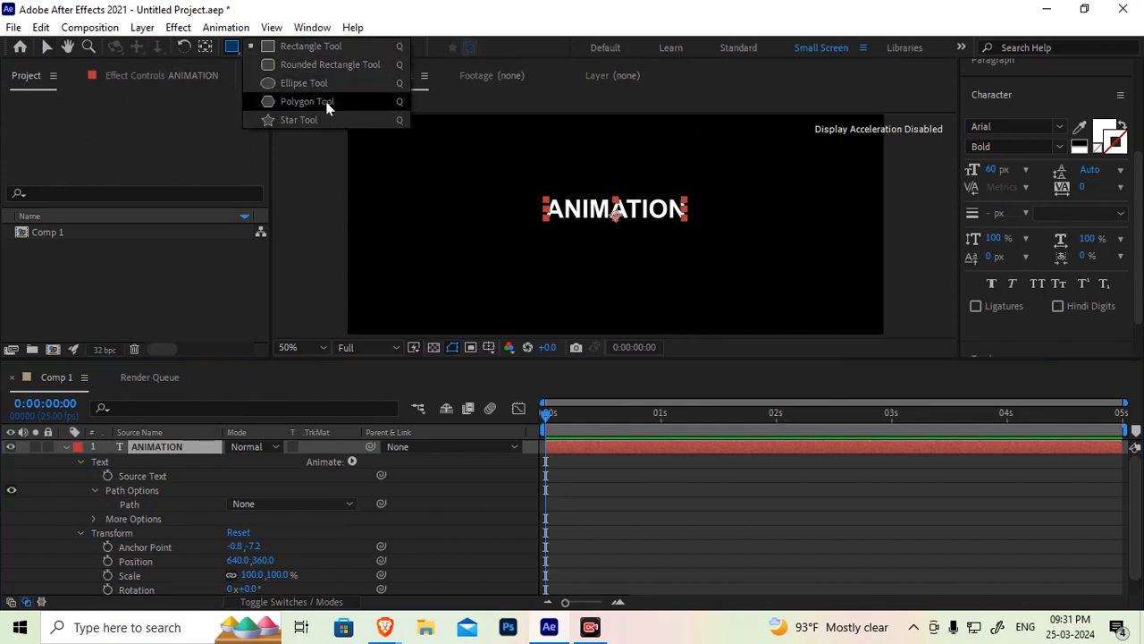
{"action": "left_click", "coordinate": [232, 47]}
{"action": "left_click", "coordinate": [253, 47]}
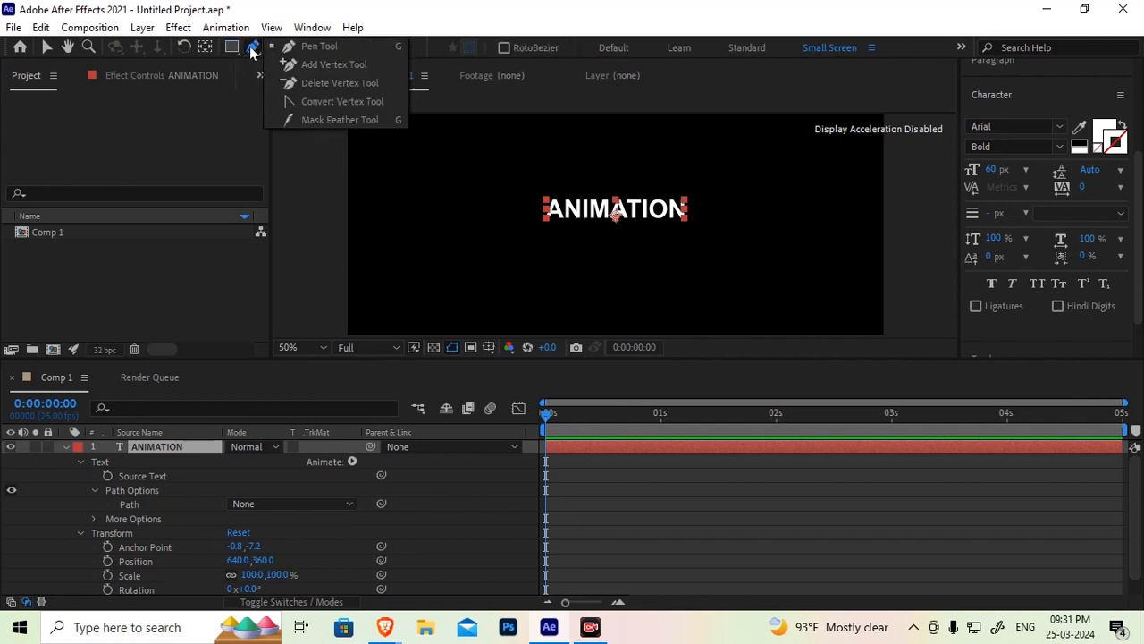
{"action": "left_click", "coordinate": [288, 45]}
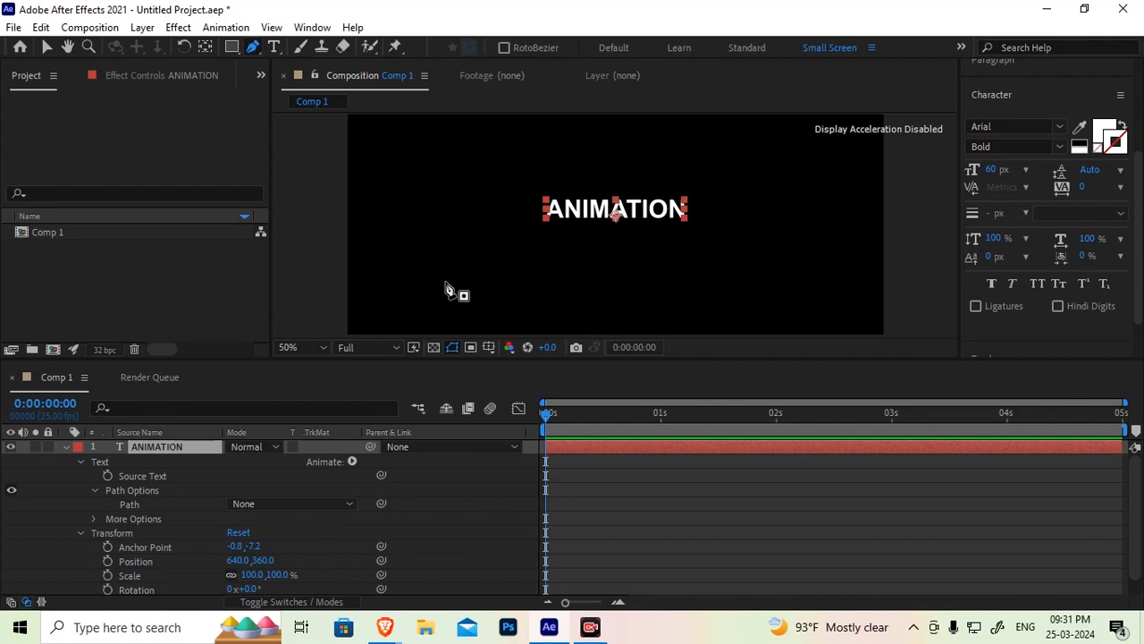
{"action": "left_click_drag", "start_coordinate": [445, 280], "coordinate": [476, 261]}
{"action": "left_click_drag", "start_coordinate": [608, 281], "coordinate": [669, 307]}
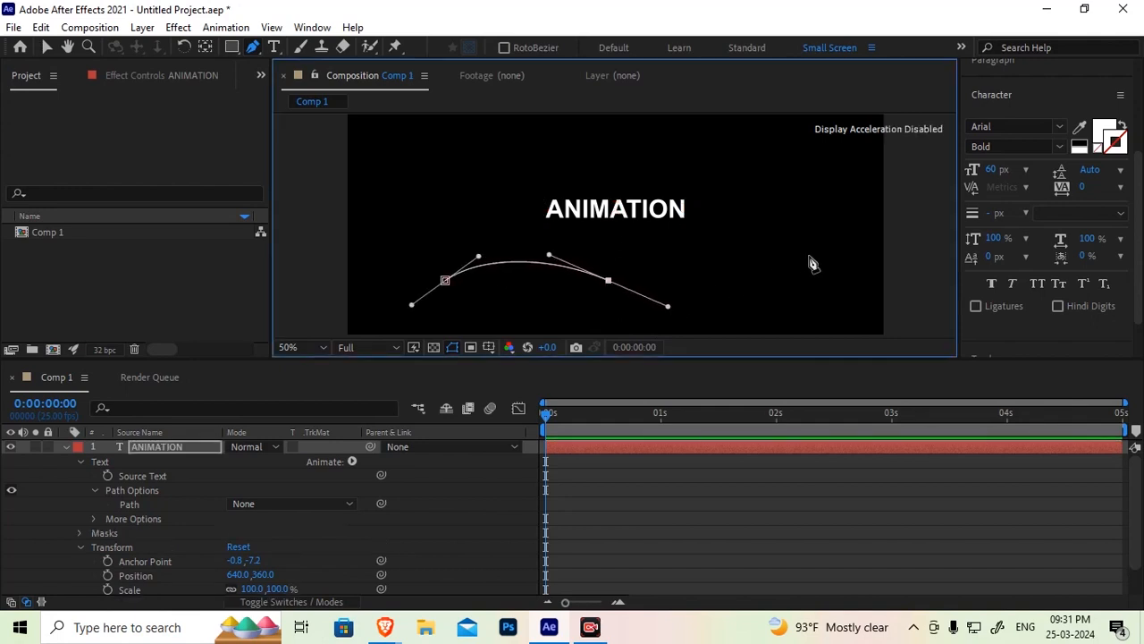
{"action": "left_click_drag", "start_coordinate": [799, 259], "coordinate": [829, 236]}
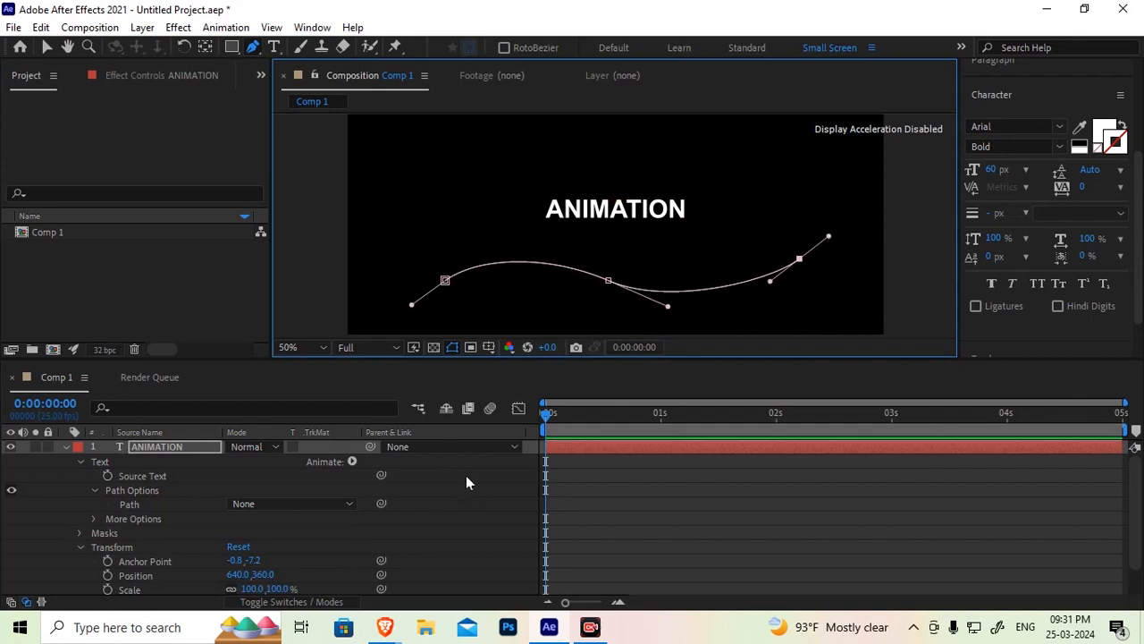
Set the text's Path option to Mask 1 so ANIMATION follows the curve
{"action": "left_click", "coordinate": [144, 447]}
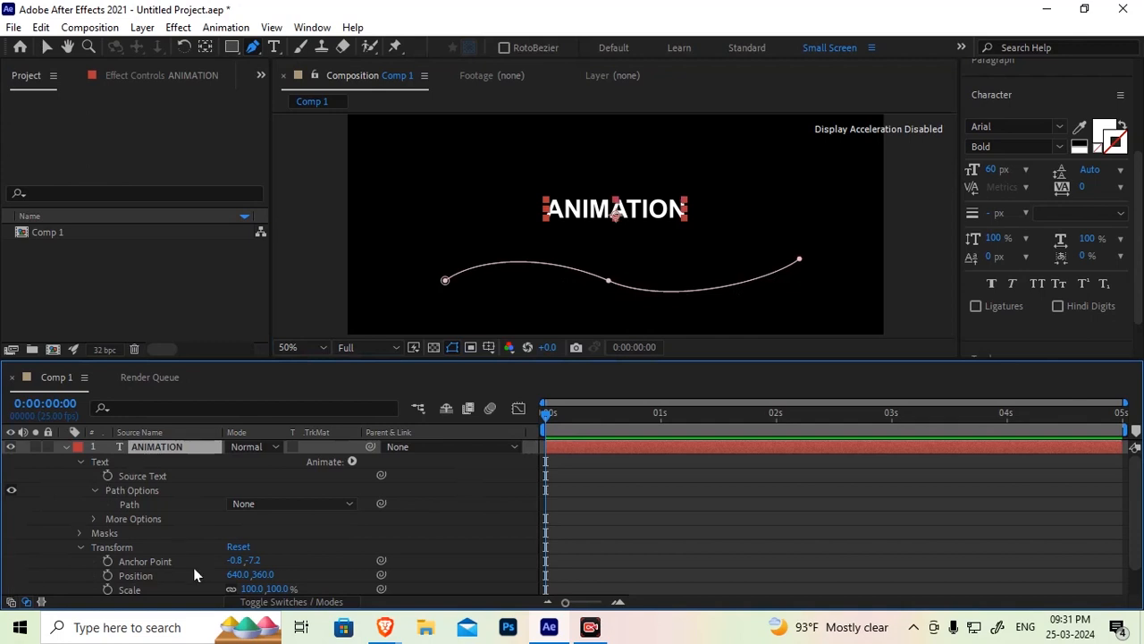
{"action": "left_click", "coordinate": [133, 505]}
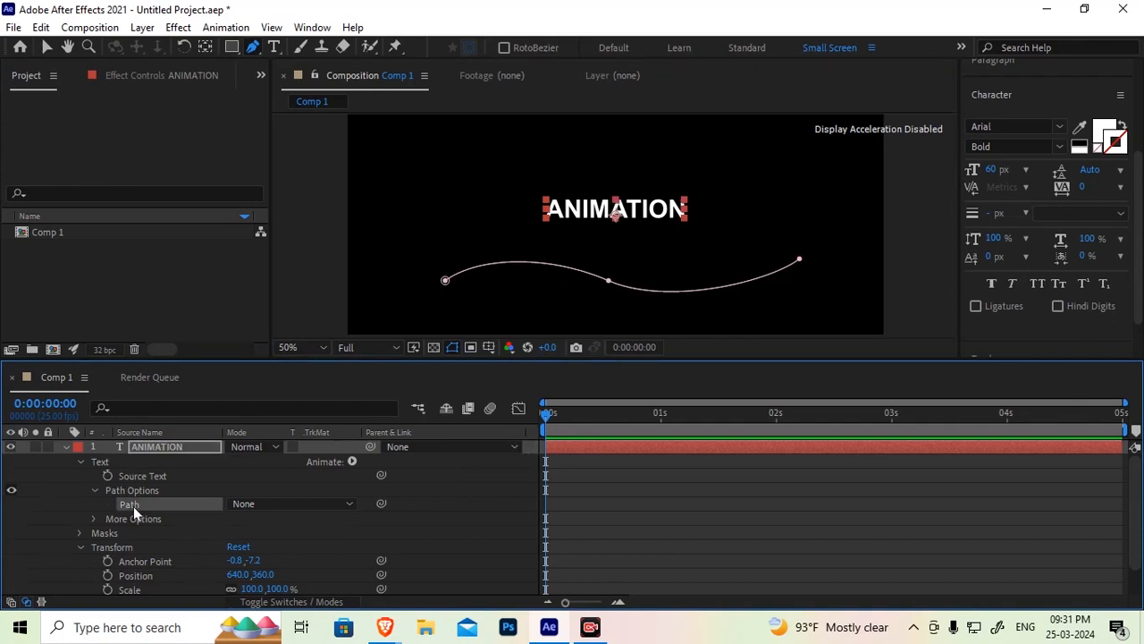
{"action": "left_click", "coordinate": [322, 512]}
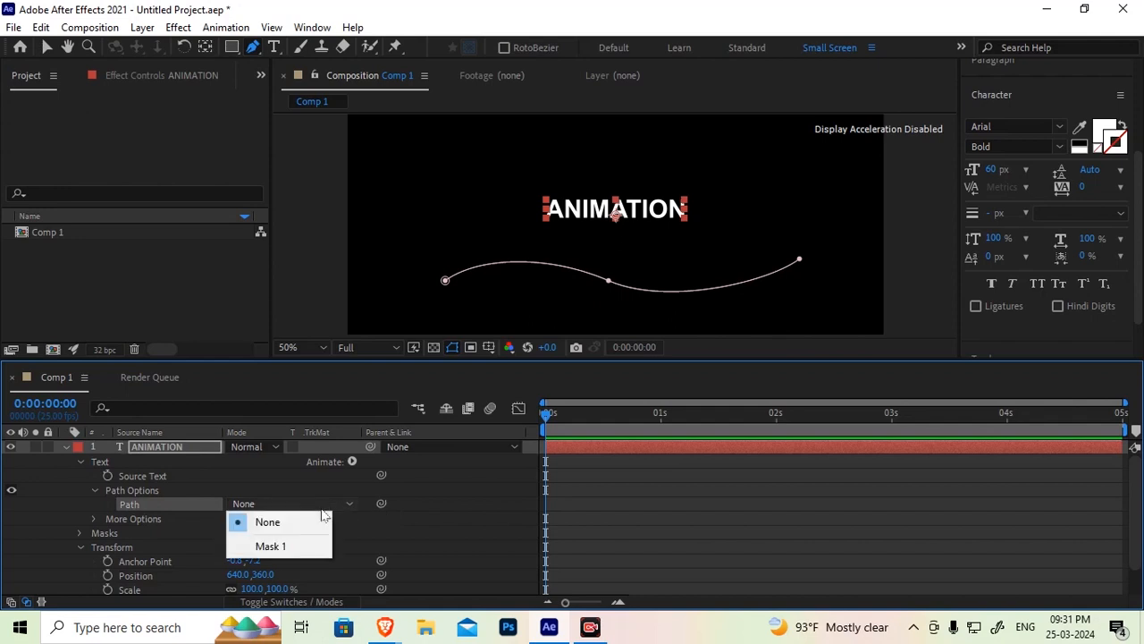
{"action": "left_click", "coordinate": [286, 547]}
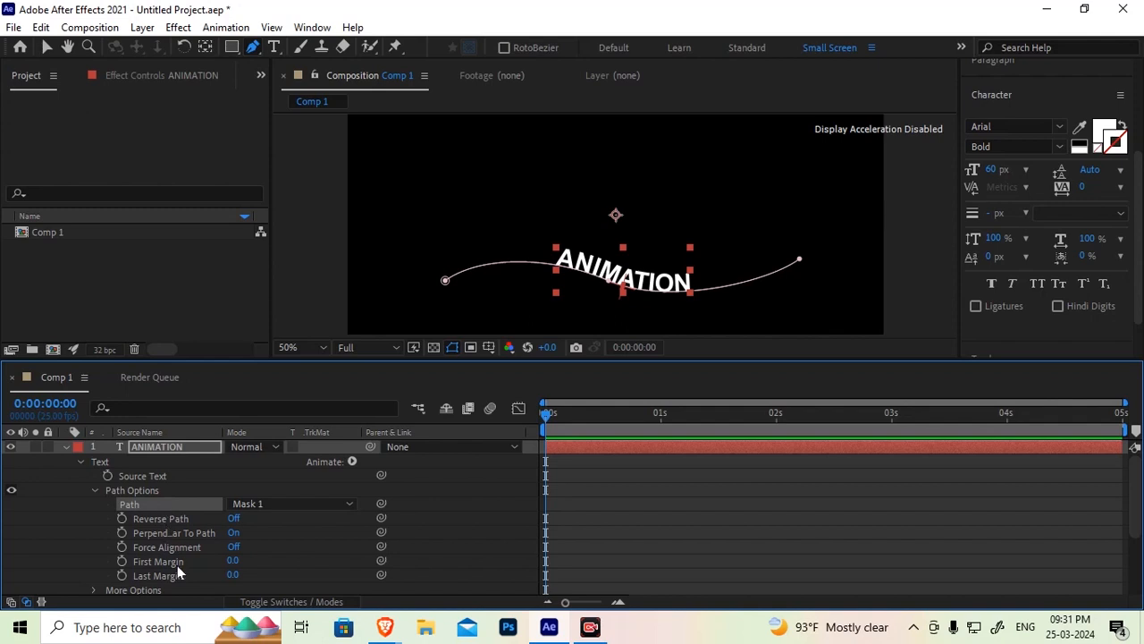
Turn Reverse Path on and then back off
{"action": "left_click", "coordinate": [234, 522]}
{"action": "left_click", "coordinate": [234, 521]}
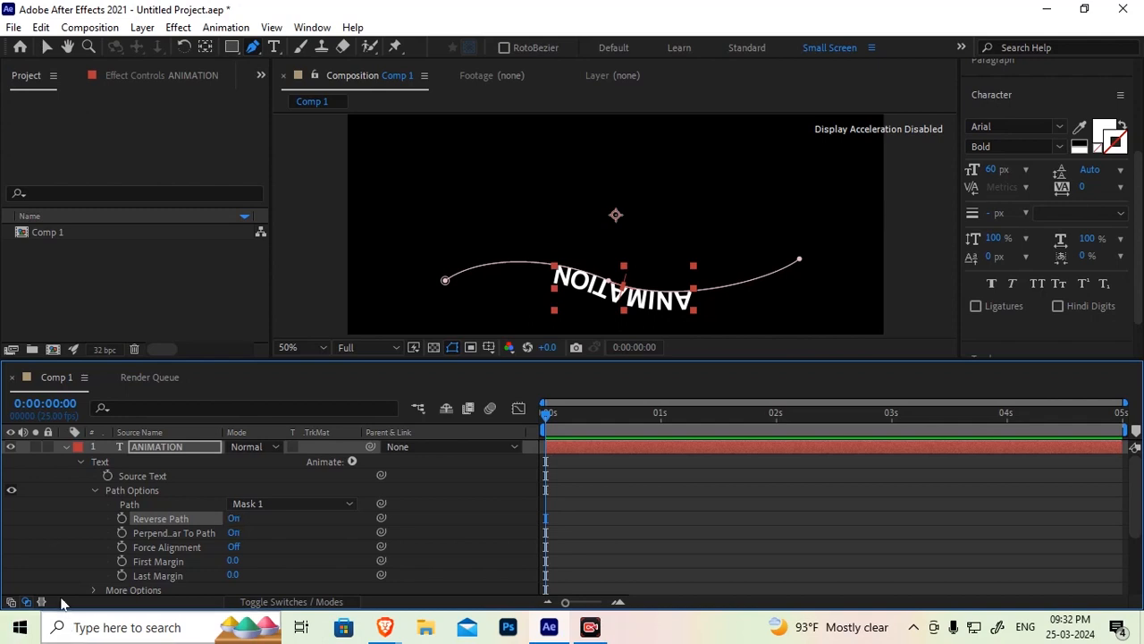
{"action": "left_click", "coordinate": [233, 518]}
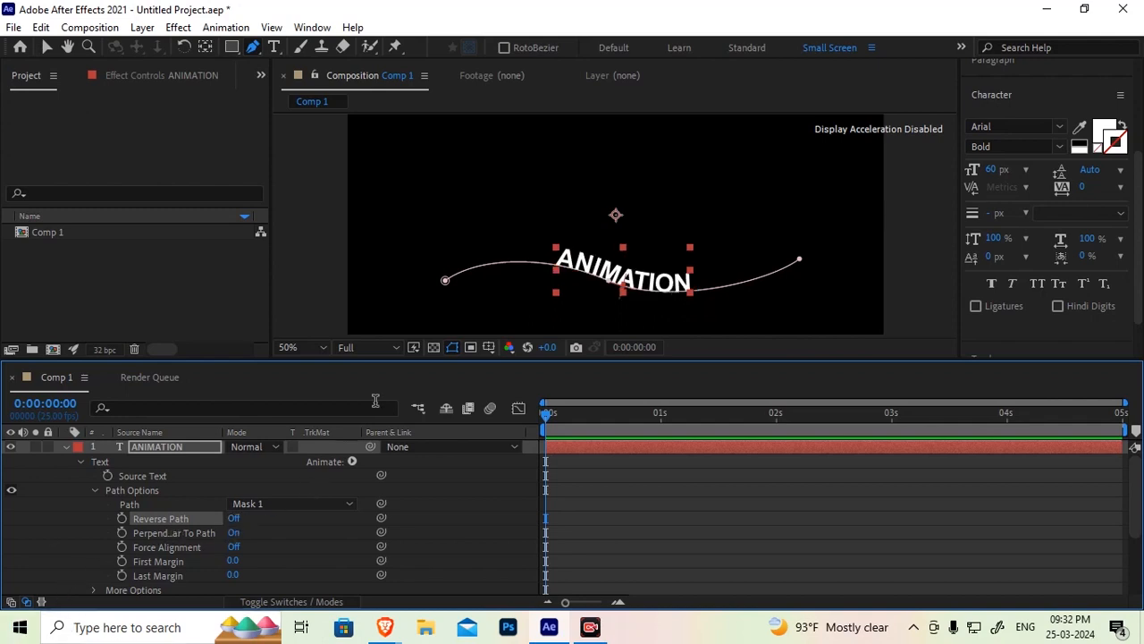
Scrub the path text's First Margin to 267
{"action": "left_click", "coordinate": [167, 532]}
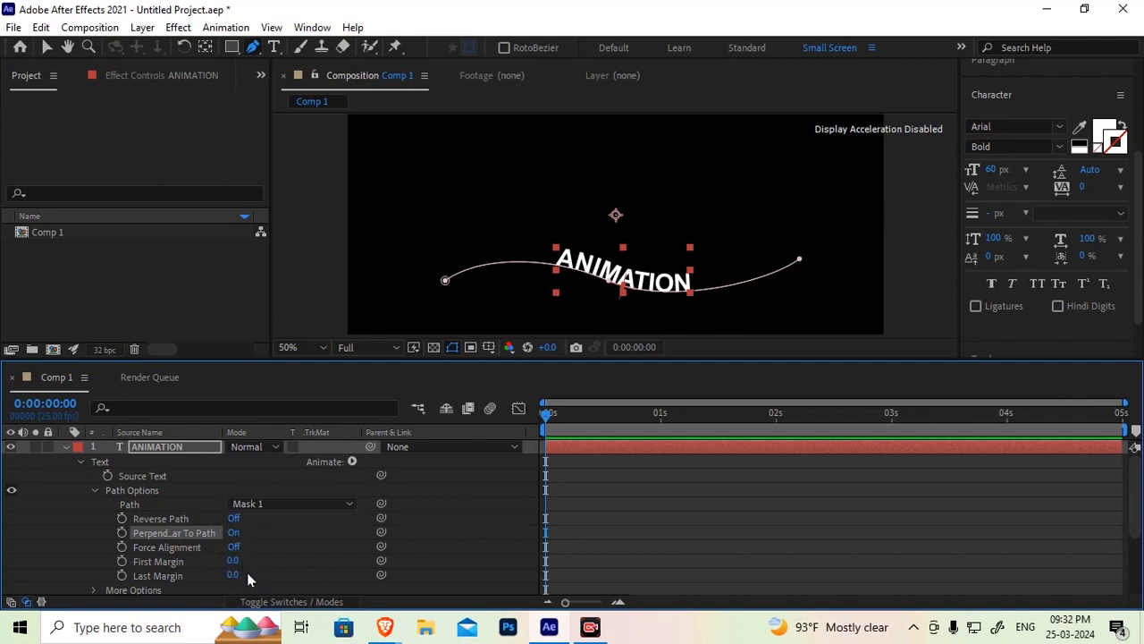
{"action": "left_click_drag", "start_coordinate": [232, 560], "coordinate": [423, 530]}
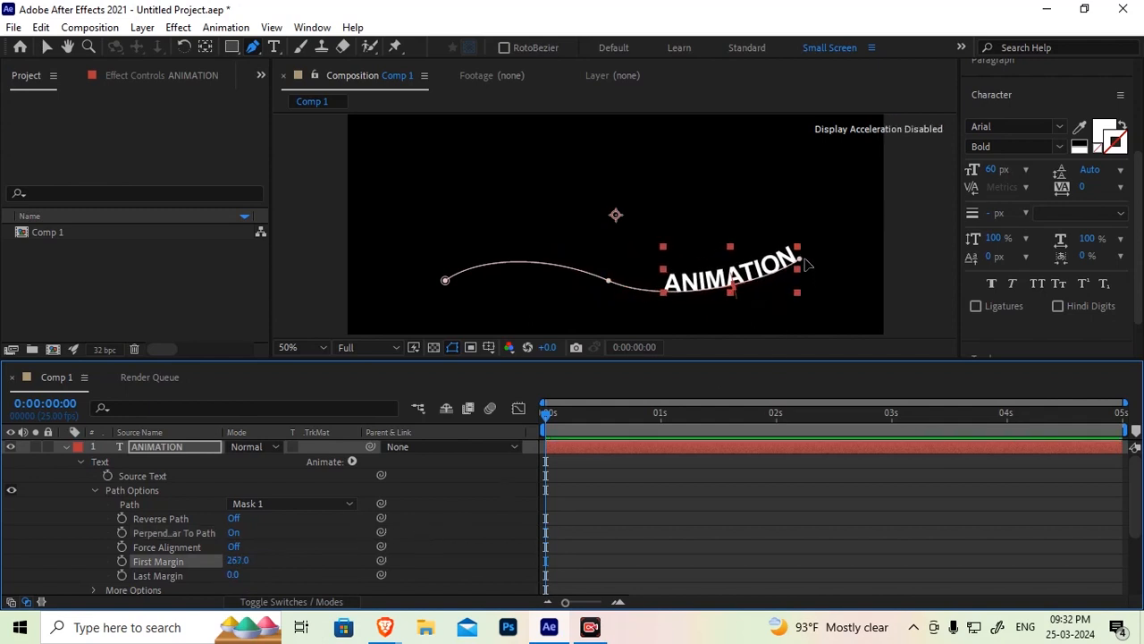
Reshape the mask path by dragging its end vertex upward and adjusting the middle direction handle
{"action": "left_click_drag", "start_coordinate": [804, 261], "coordinate": [769, 268]}
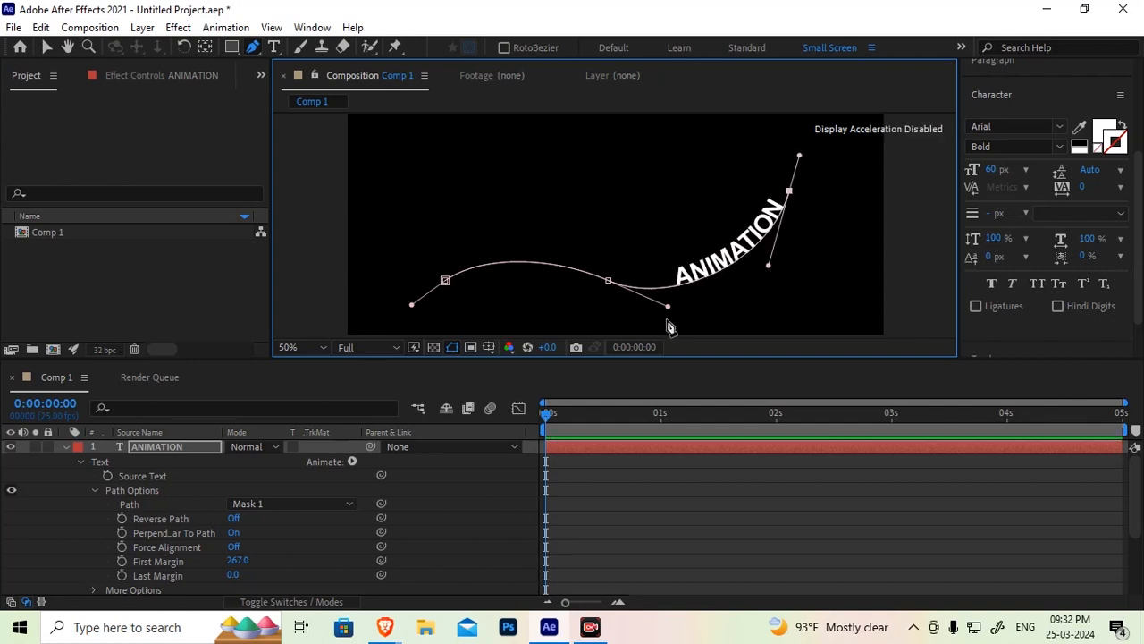
{"action": "left_click_drag", "start_coordinate": [668, 307], "coordinate": [674, 327]}
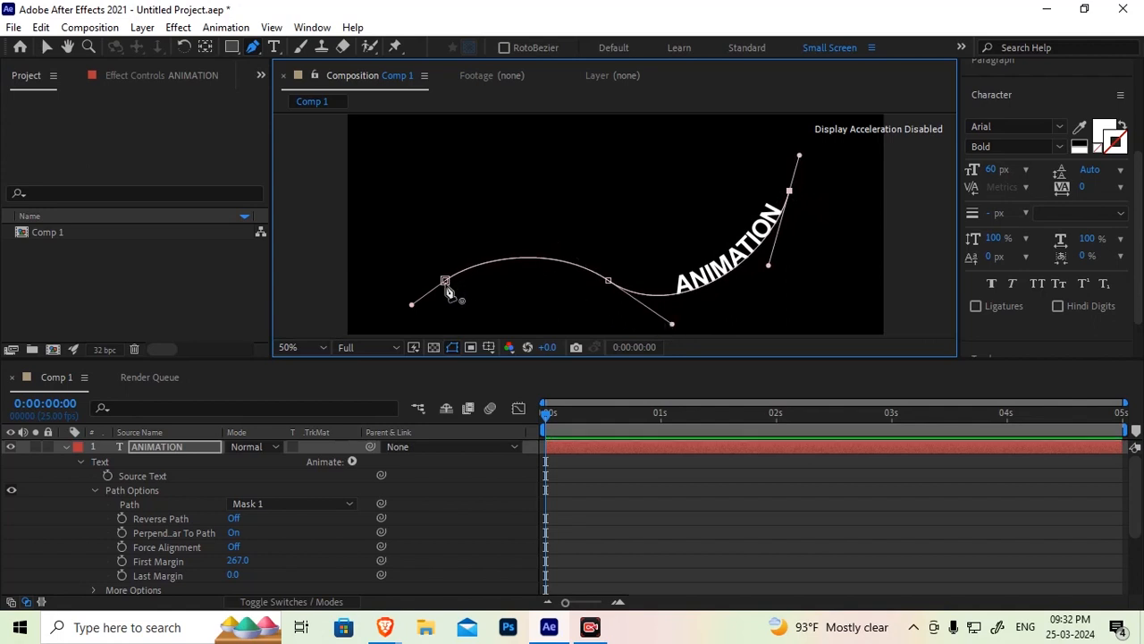
Widen the layer name column and turn Perpendicular To Path off
{"action": "left_click", "coordinate": [210, 534]}
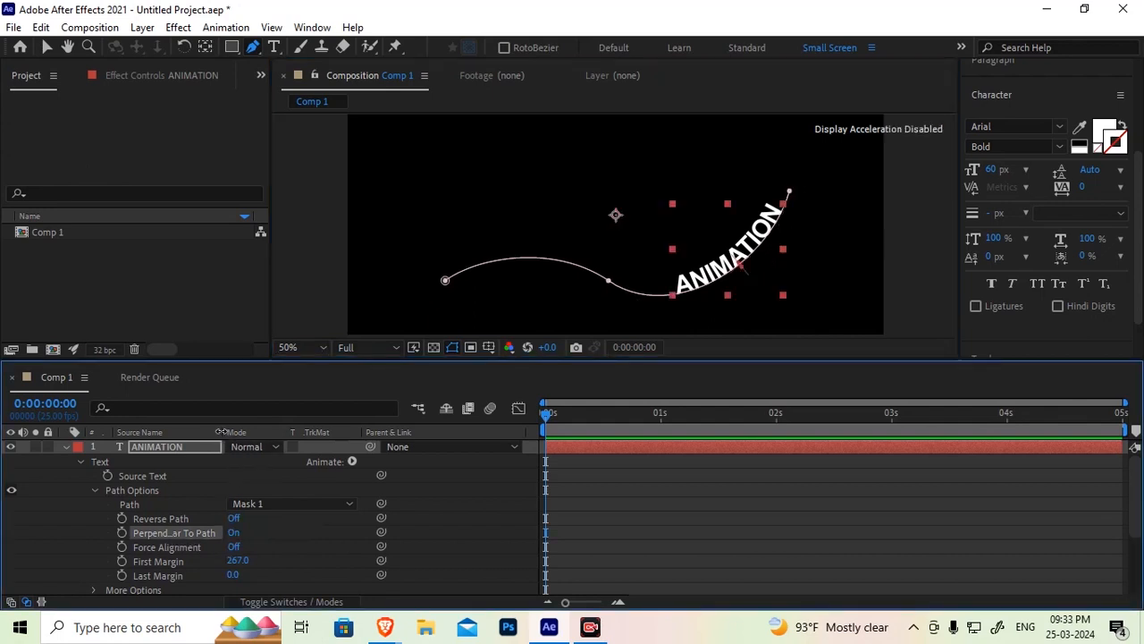
{"action": "left_click_drag", "start_coordinate": [240, 433], "coordinate": [309, 435]}
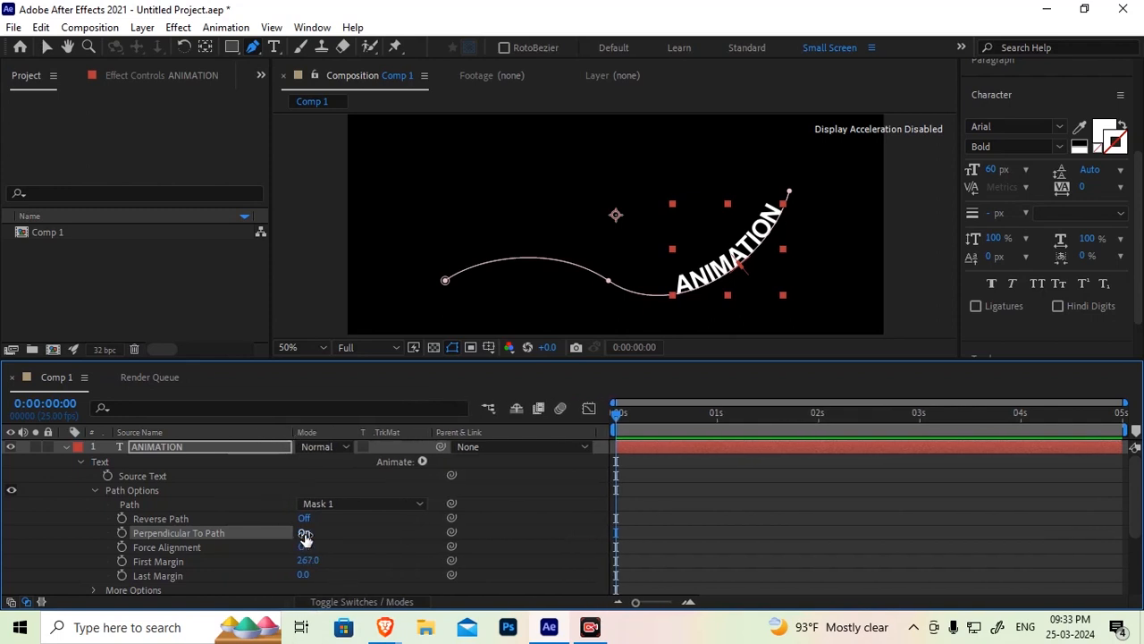
{"action": "left_click", "coordinate": [305, 534]}
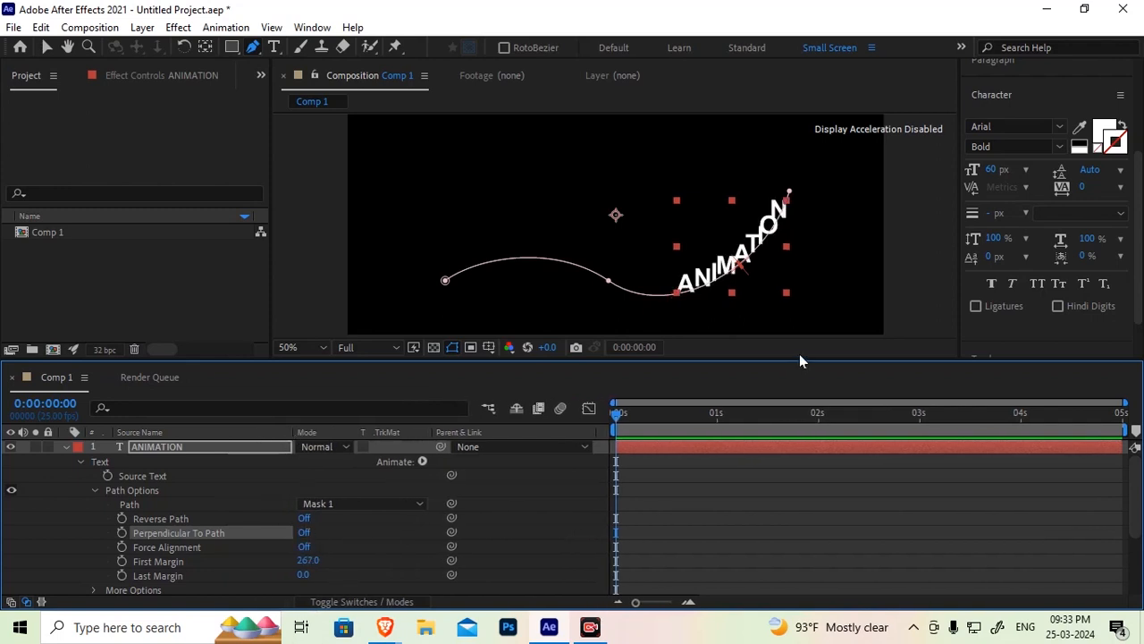
Scrub the First Margin back and forth, ending at 289
{"action": "scroll", "coordinate": [758, 305], "scroll_direction": "up", "scroll_amount": 2}
{"action": "scroll", "coordinate": [794, 216], "scroll_direction": "down", "scroll_amount": 2}
{"action": "left_click_drag", "start_coordinate": [303, 561], "coordinate": [202, 524]}
{"action": "left_click_drag", "start_coordinate": [302, 561], "coordinate": [87, 530]}
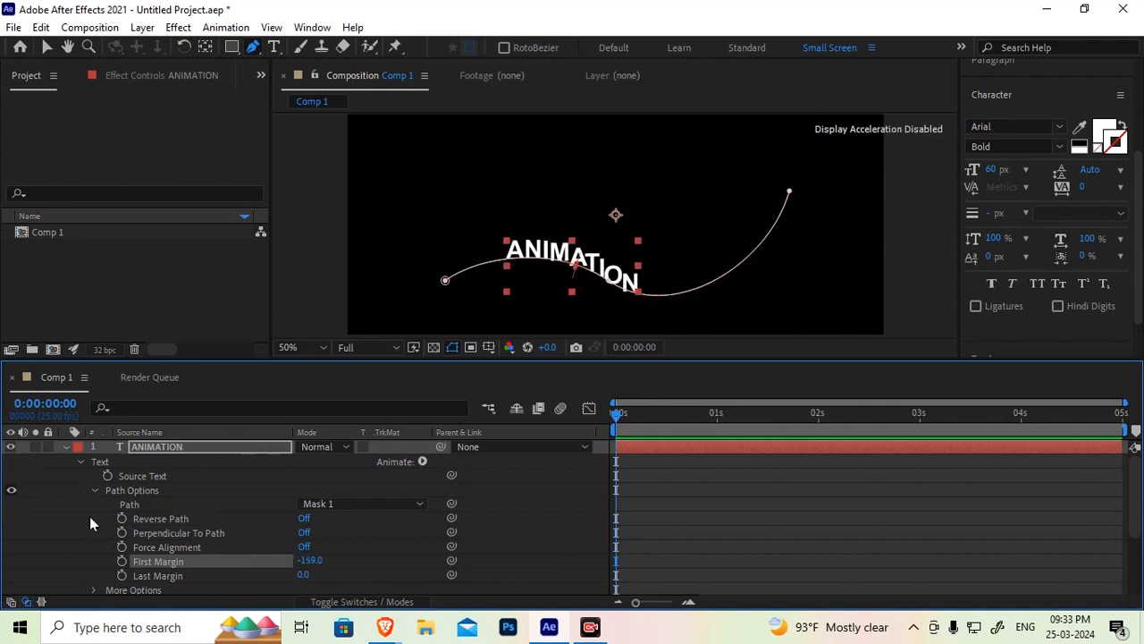
{"action": "left_click_drag", "start_coordinate": [306, 565], "coordinate": [639, 533]}
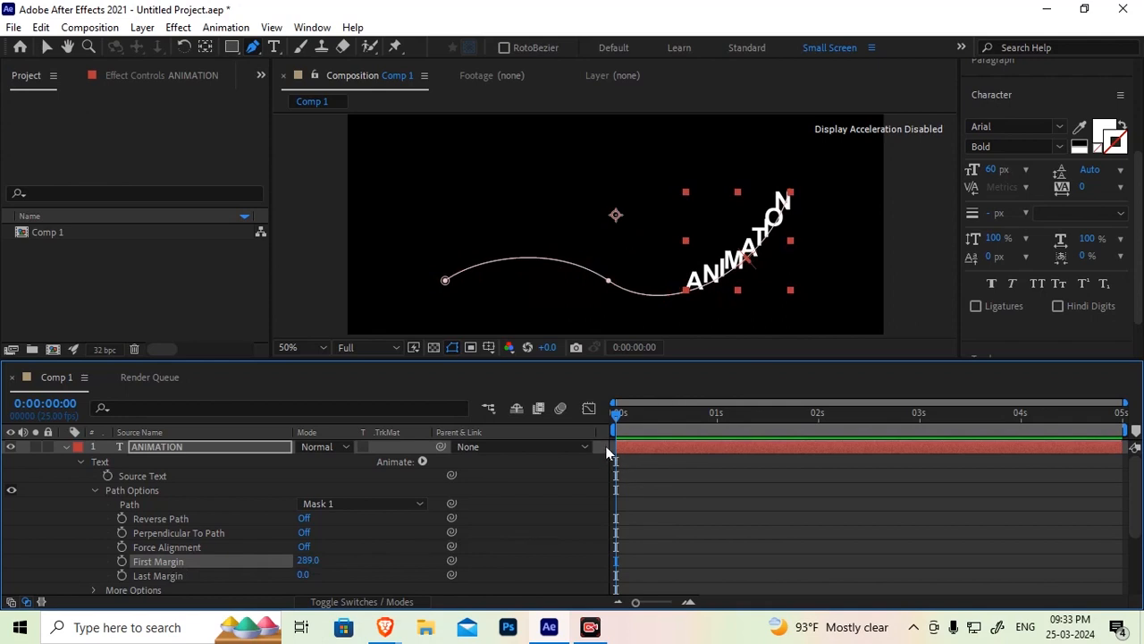
Turn Perpendicular To Path back on
{"action": "left_click", "coordinate": [176, 533]}
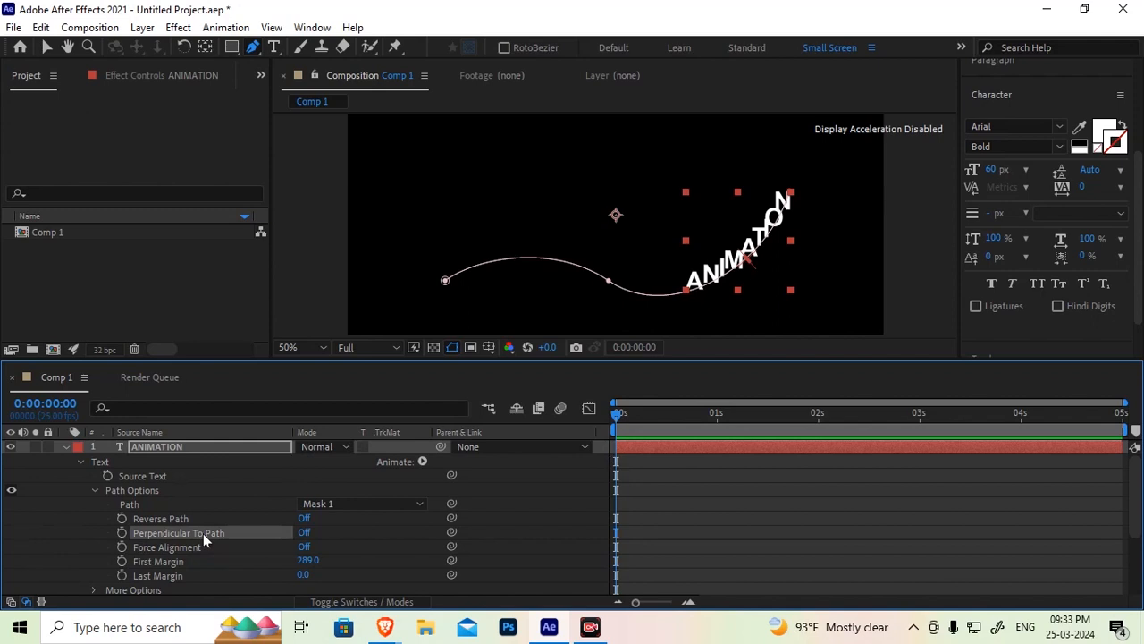
{"action": "left_click", "coordinate": [305, 533]}
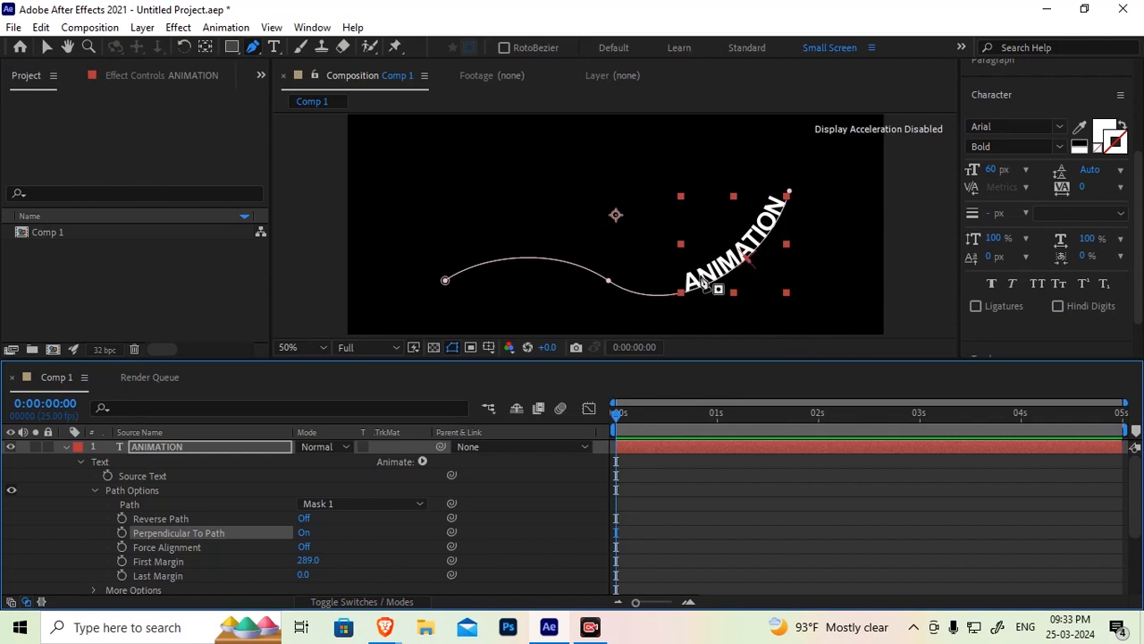
Scrub the First Margin to -50 and then to 282
{"action": "left_click_drag", "start_coordinate": [308, 560], "coordinate": [9, 546]}
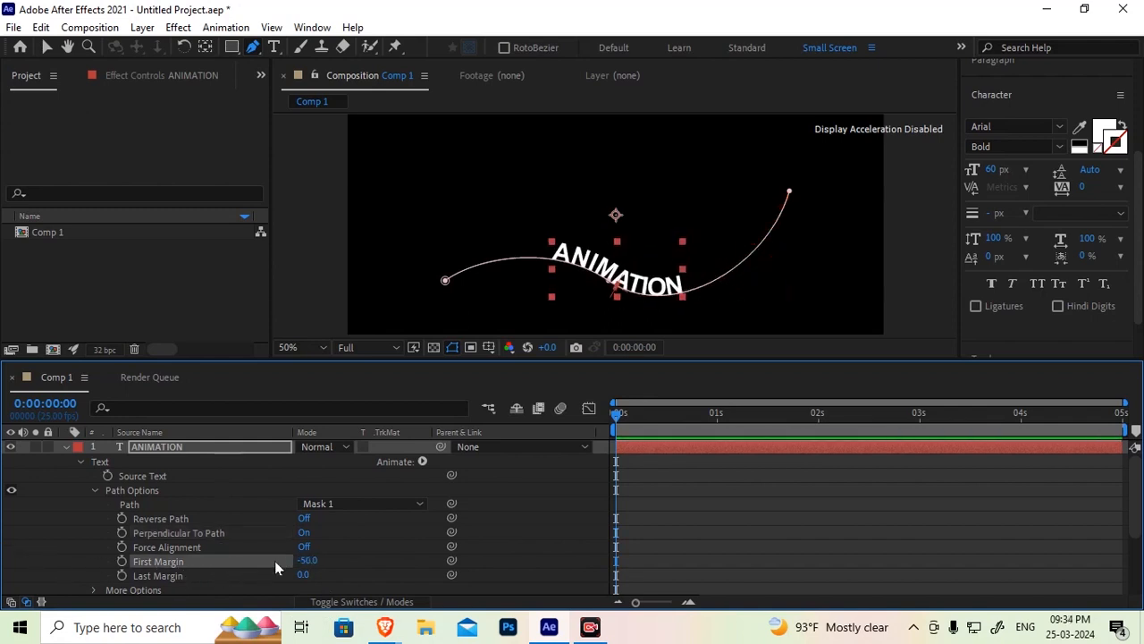
{"action": "left_click_drag", "start_coordinate": [308, 559], "coordinate": [559, 532]}
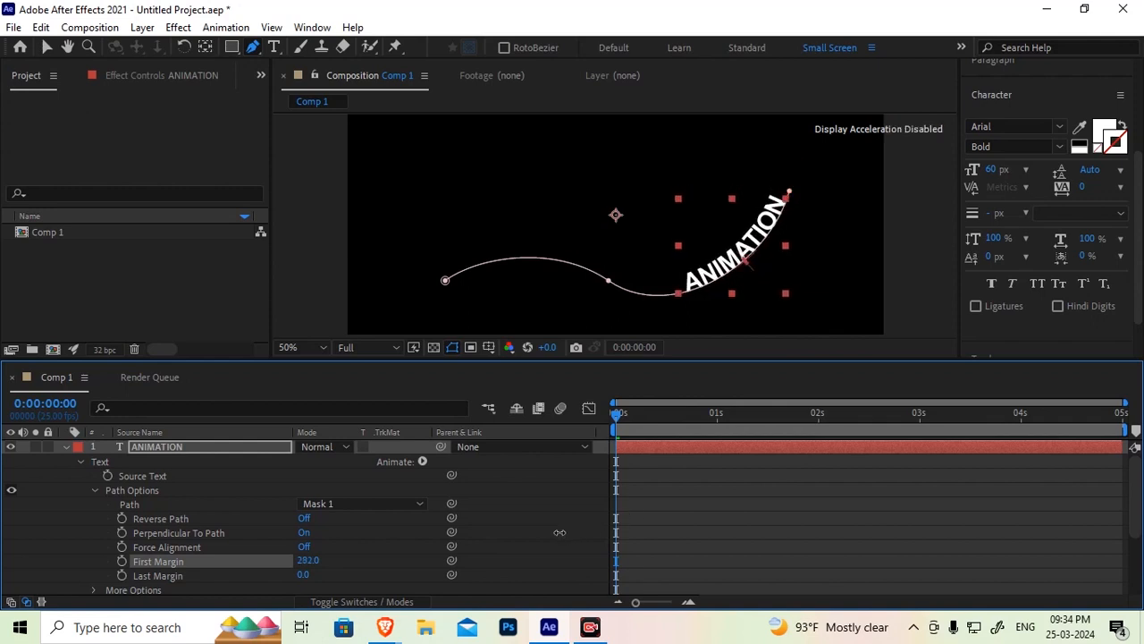
Scrub the Last Margin of the path text, ending at -120
{"action": "left_click", "coordinate": [158, 577]}
{"action": "left_click_drag", "start_coordinate": [298, 575], "coordinate": [4, 543]}
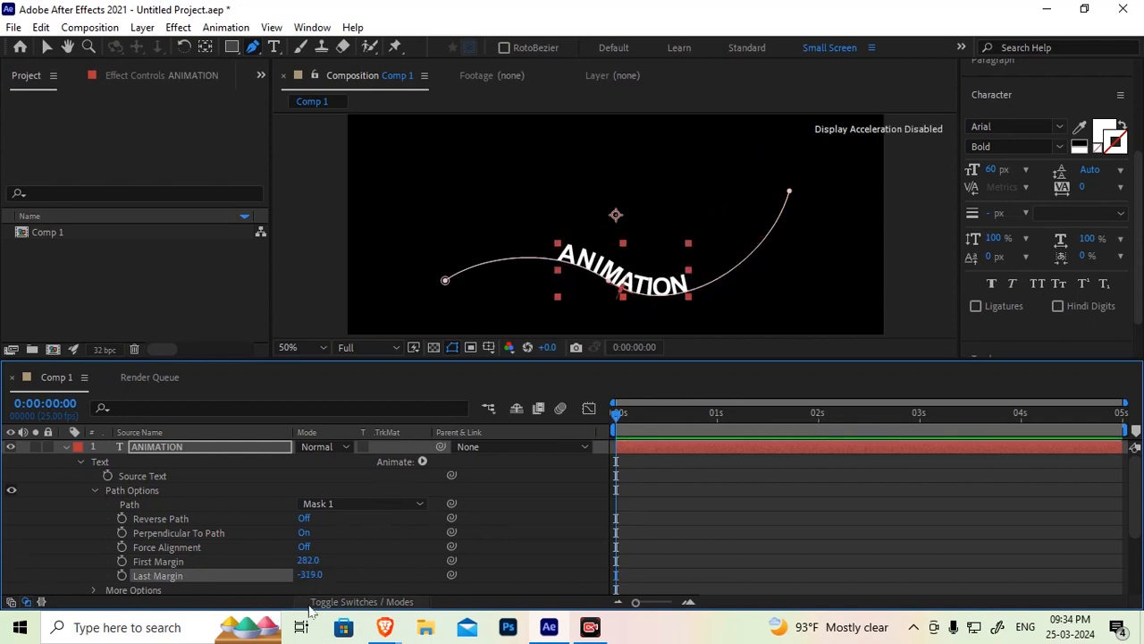
{"action": "left_click_drag", "start_coordinate": [311, 575], "coordinate": [20, 536]}
{"action": "left_click_drag", "start_coordinate": [313, 575], "coordinate": [403, 559]}
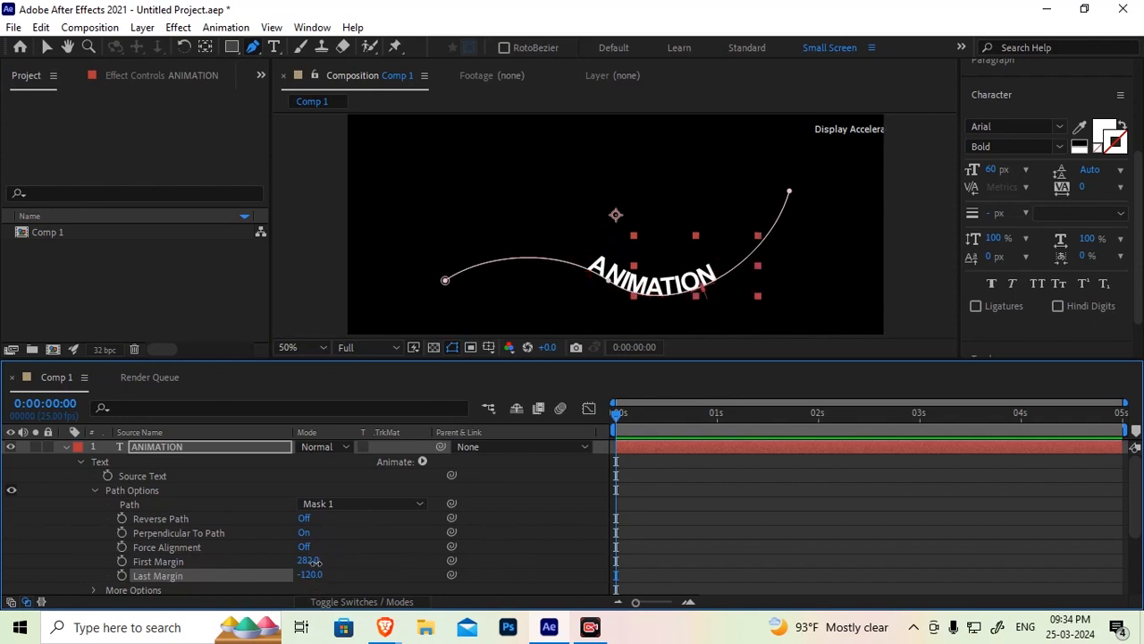
Set both First Margin and Last Margin to 0
{"action": "left_click", "coordinate": [307, 560]}
{"action": "type", "text": "0"}
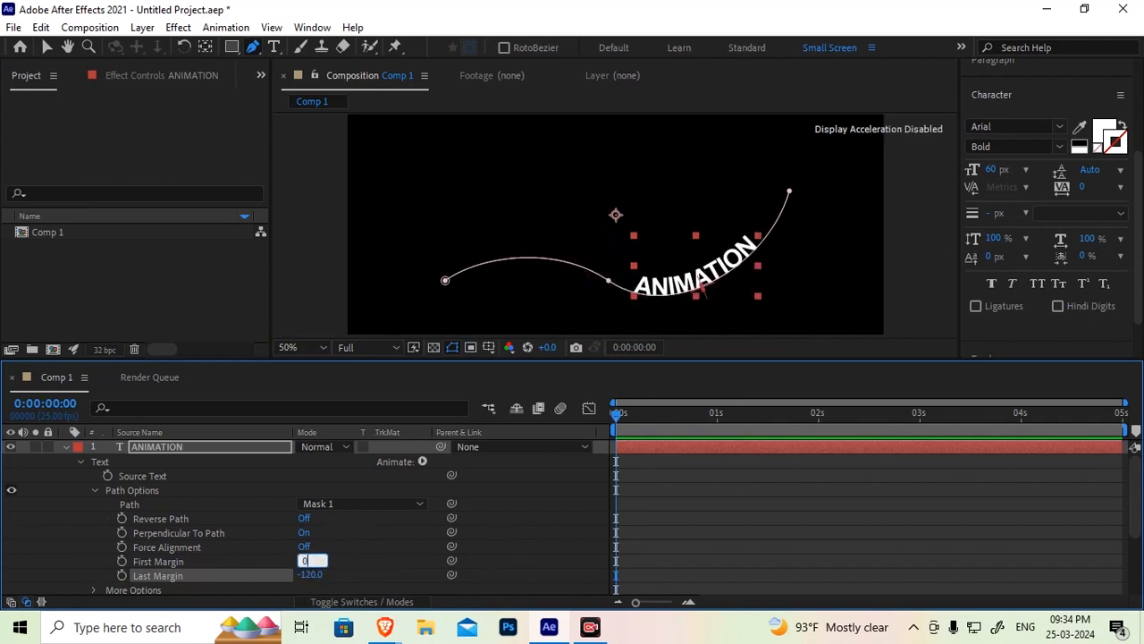
{"action": "key", "text": "Return"}
{"action": "left_click", "coordinate": [308, 574]}
{"action": "type", "text": "0"}
{"action": "key", "text": "Return"}
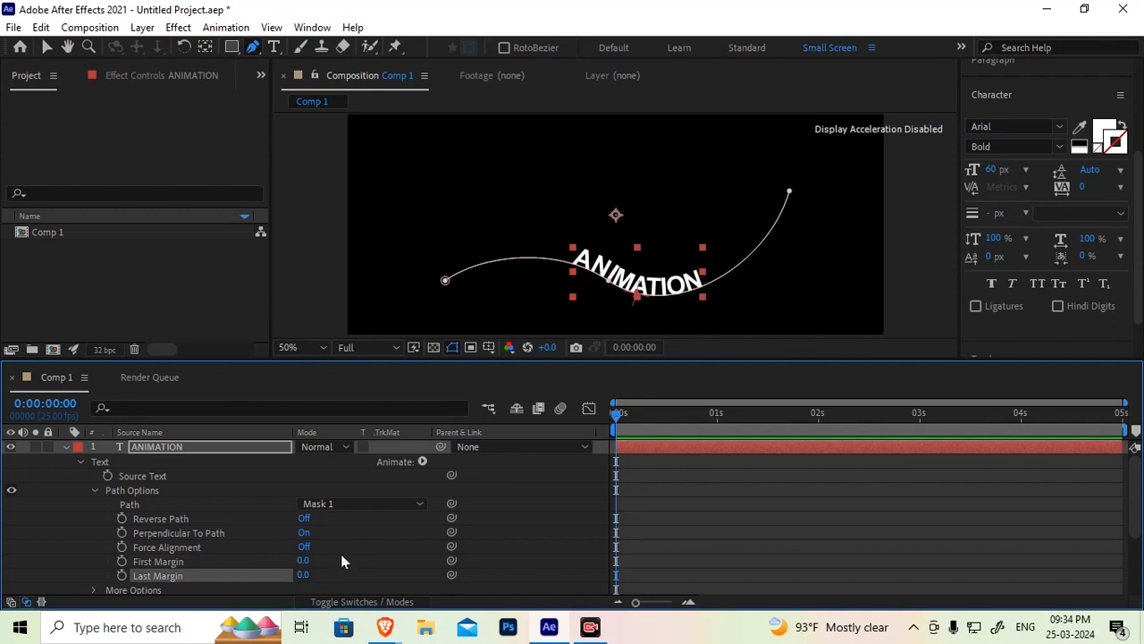
Set the text's Path back to None and delete Mask 1 from the layer
{"action": "left_click", "coordinate": [320, 503]}
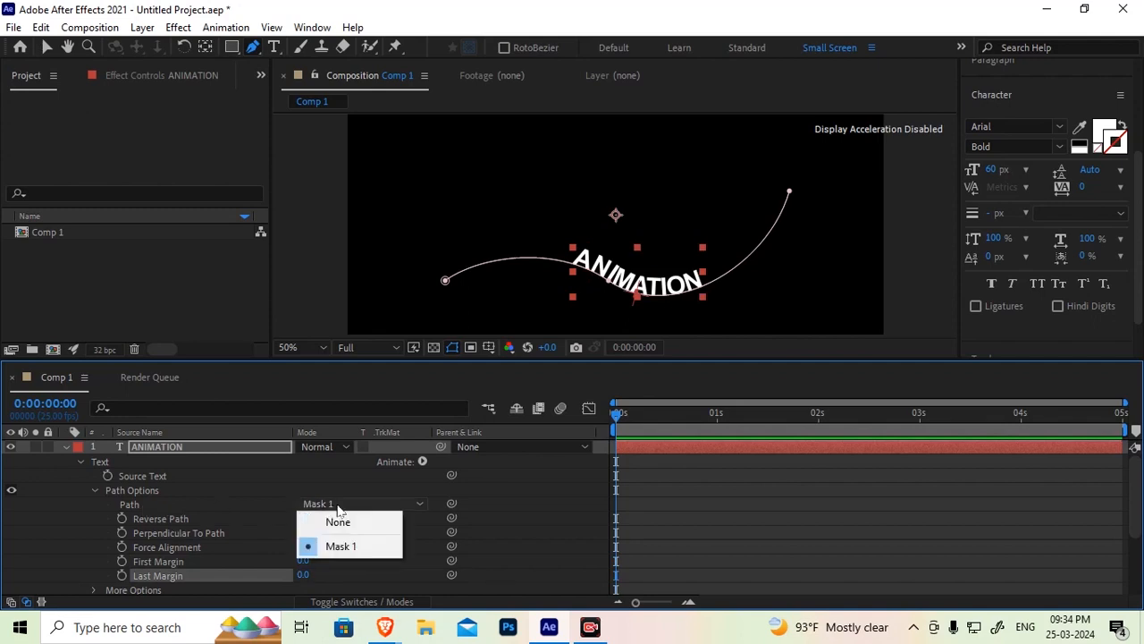
{"action": "left_click", "coordinate": [338, 522]}
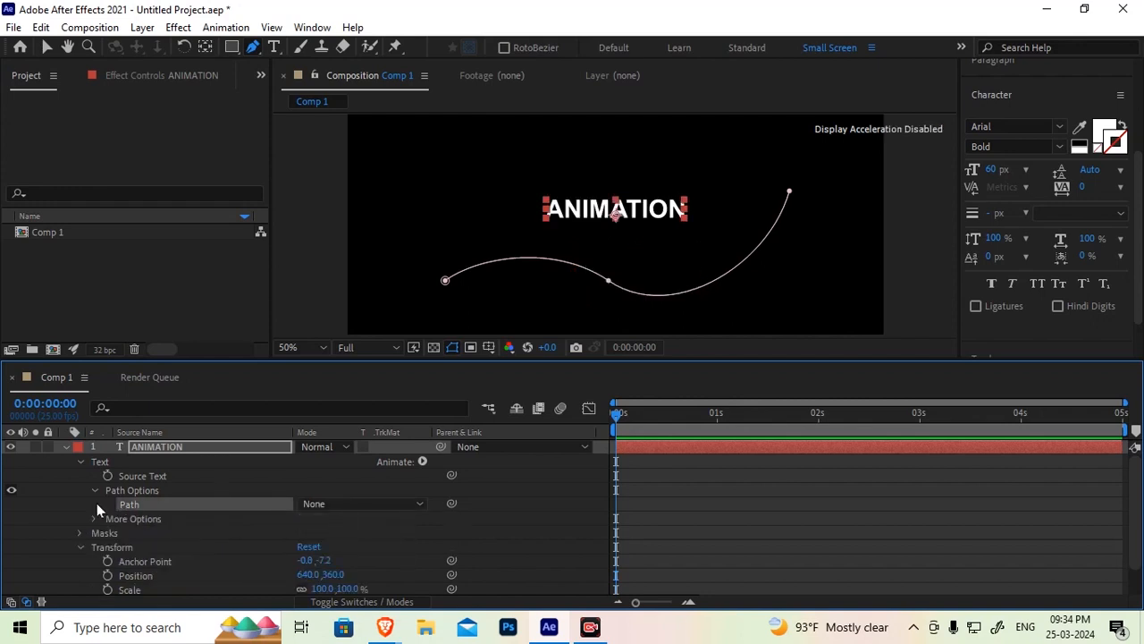
{"action": "left_click", "coordinate": [104, 534]}
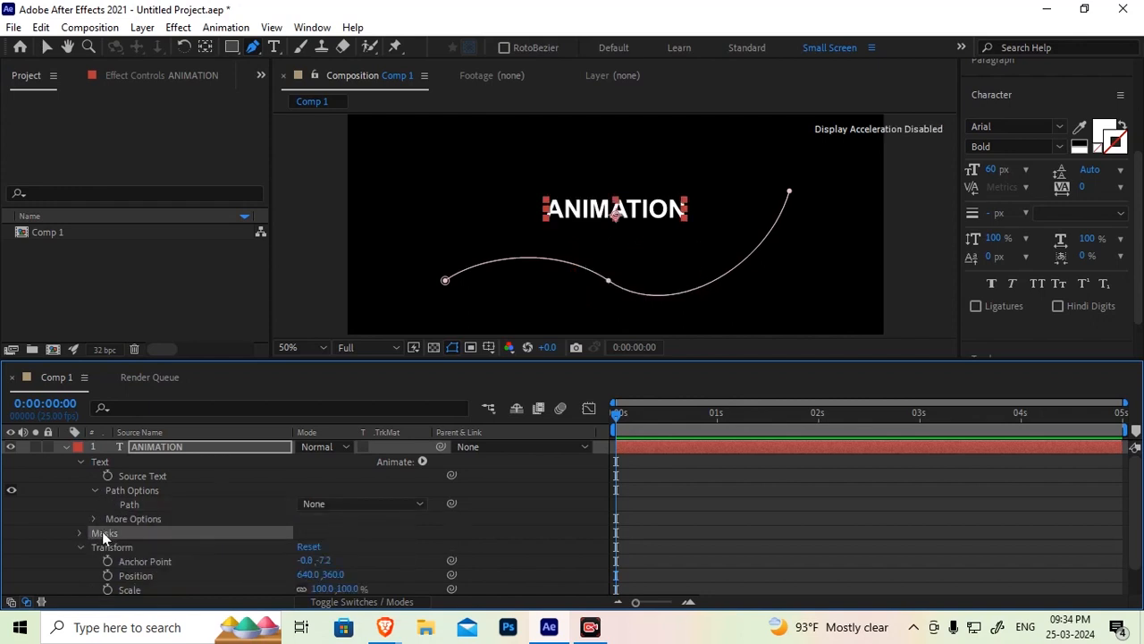
{"action": "left_click", "coordinate": [79, 533]}
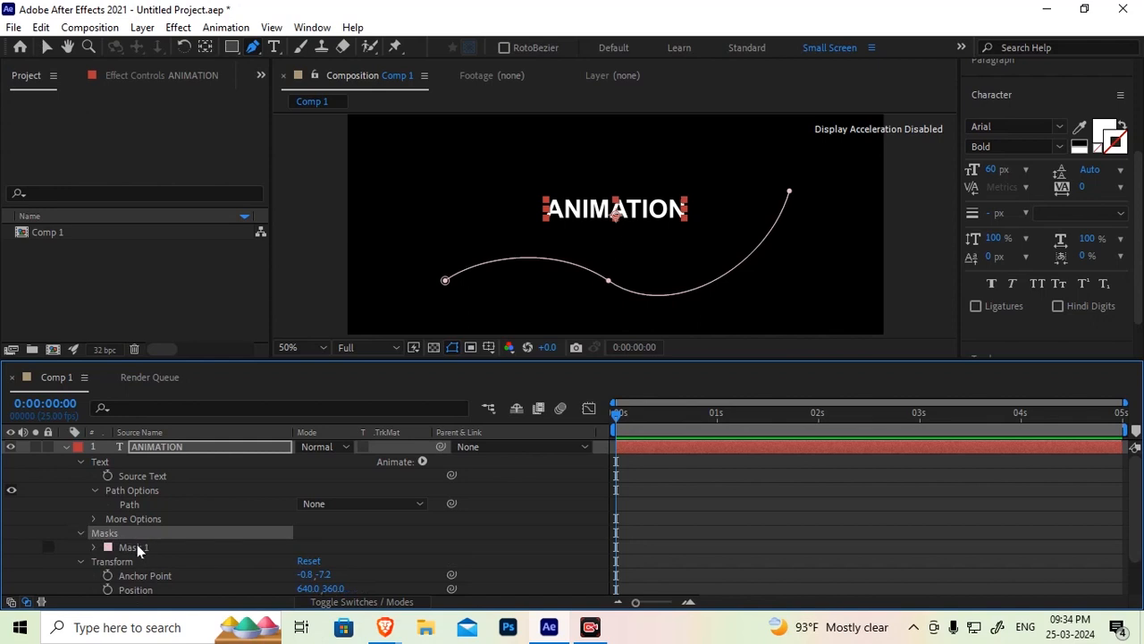
{"action": "left_click", "coordinate": [138, 548]}
{"action": "key", "text": "Delete"}
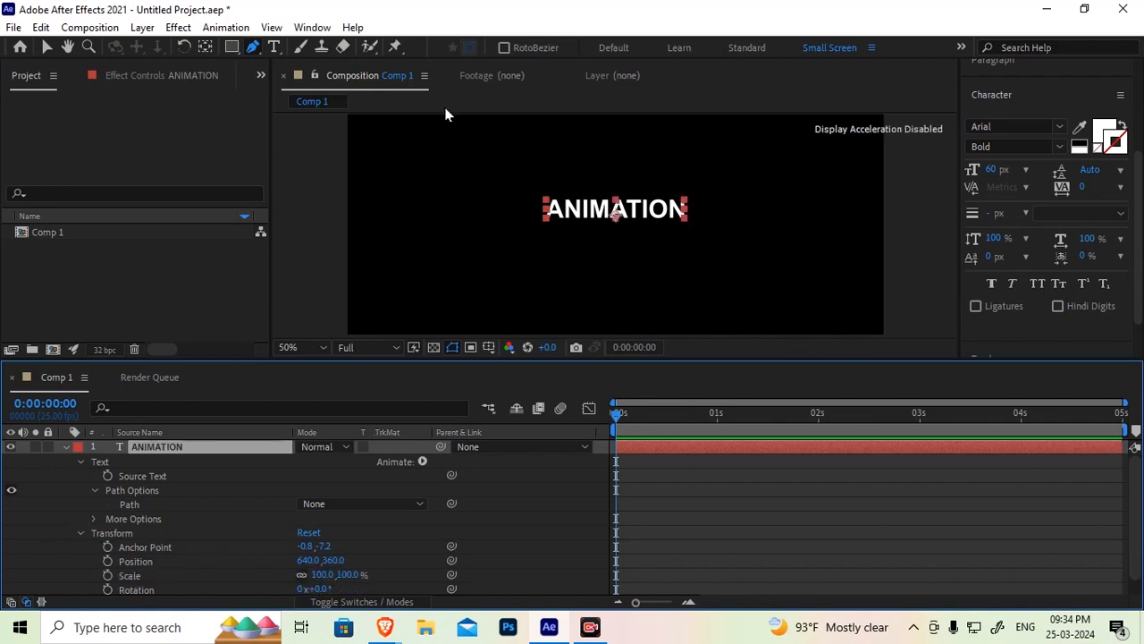
Draw an elliptical mask around the text on the ANIMATION layer with the Ellipse tool
{"action": "left_click", "coordinate": [236, 44]}
{"action": "left_click_drag", "start_coordinate": [236, 44], "coordinate": [295, 82]}
{"action": "left_click", "coordinate": [155, 441]}
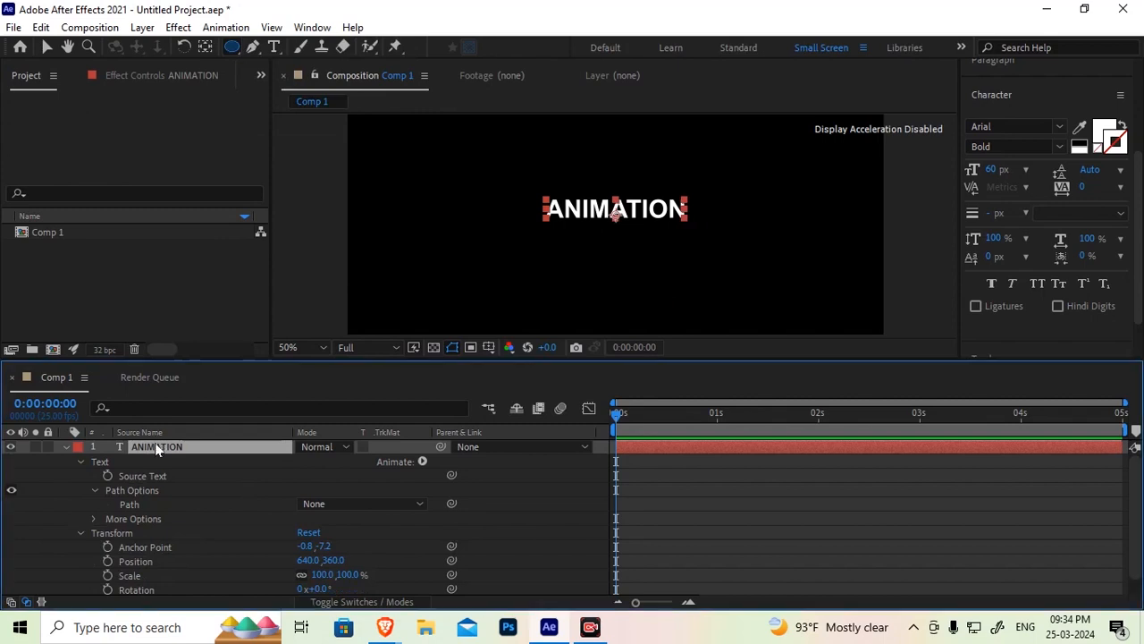
{"action": "left_click_drag", "start_coordinate": [512, 143], "coordinate": [713, 306]}
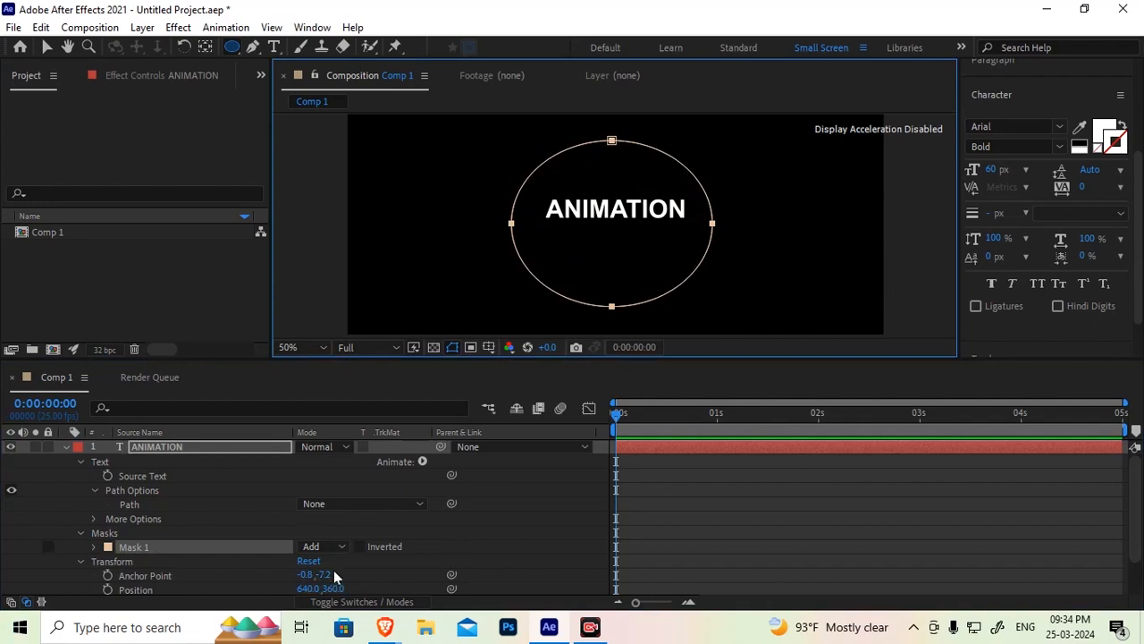
Set the text's Path to Mask 1 so the text follows the ellipse
{"action": "left_click", "coordinate": [129, 504]}
{"action": "left_click", "coordinate": [322, 504]}
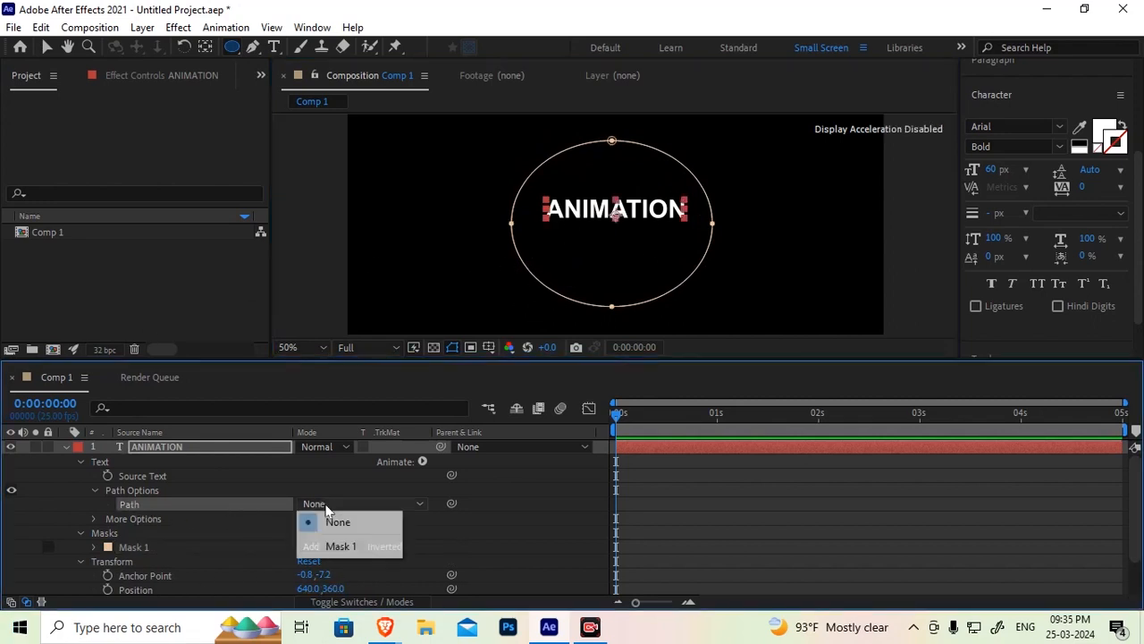
{"action": "left_click", "coordinate": [349, 546]}
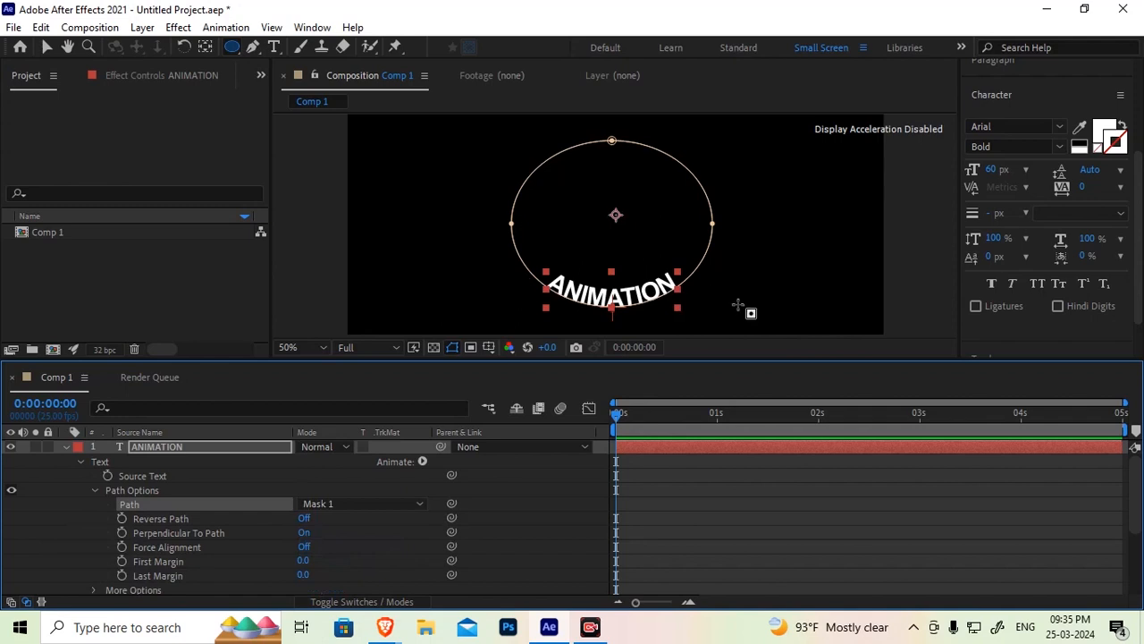
Scrub the First Margin to -9 and turn Reverse Path on
{"action": "left_click_drag", "start_coordinate": [303, 560], "coordinate": [177, 441]}
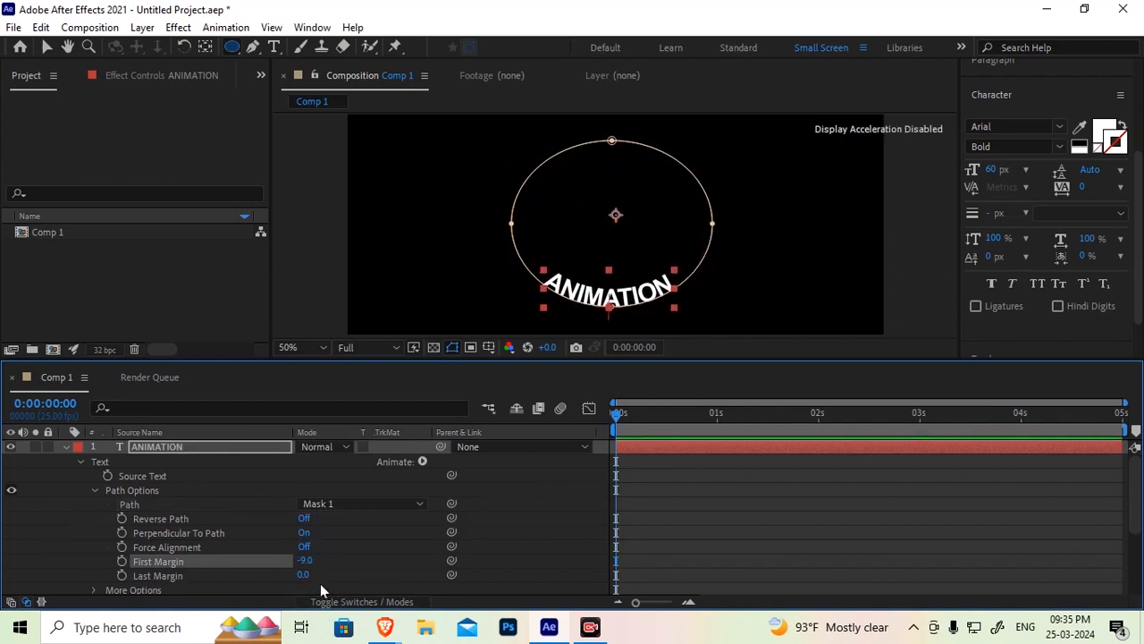
{"action": "left_click", "coordinate": [302, 517]}
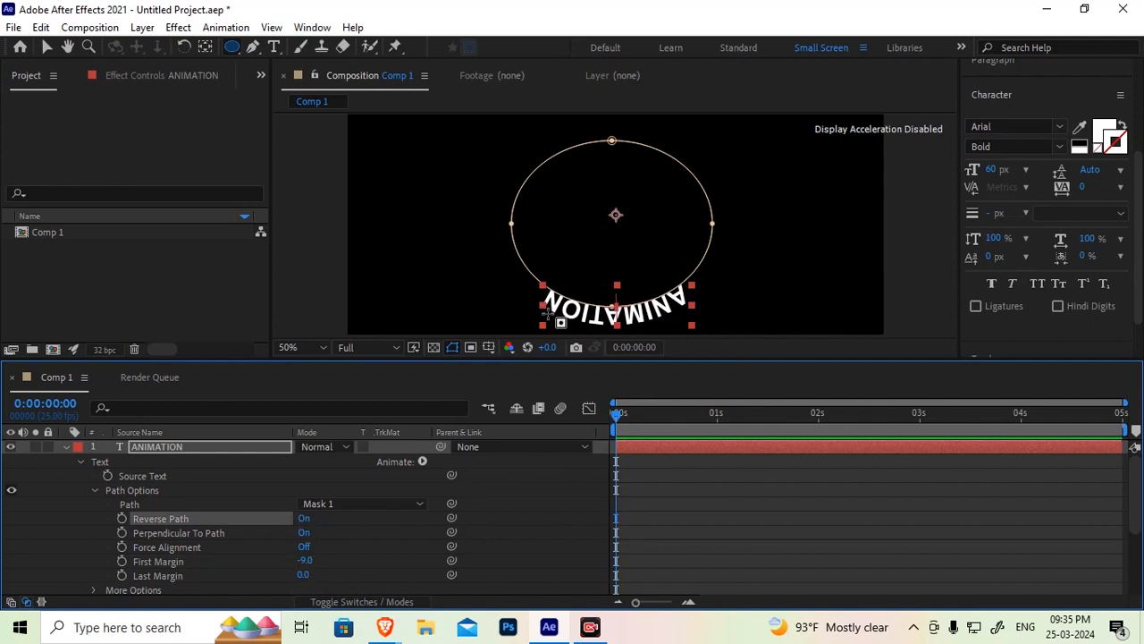
Scrub the First Margin to 687 to move the text to the top of the ellipse
{"action": "left_click_drag", "start_coordinate": [311, 569], "coordinate": [745, 419]}
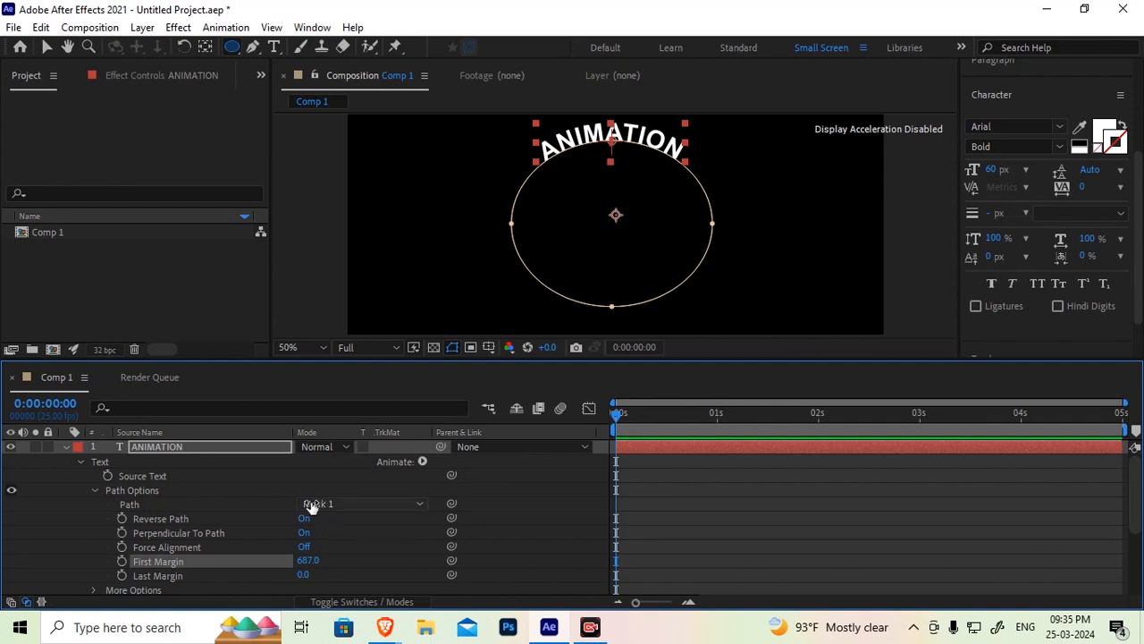
{"action": "left_click", "coordinate": [154, 579]}
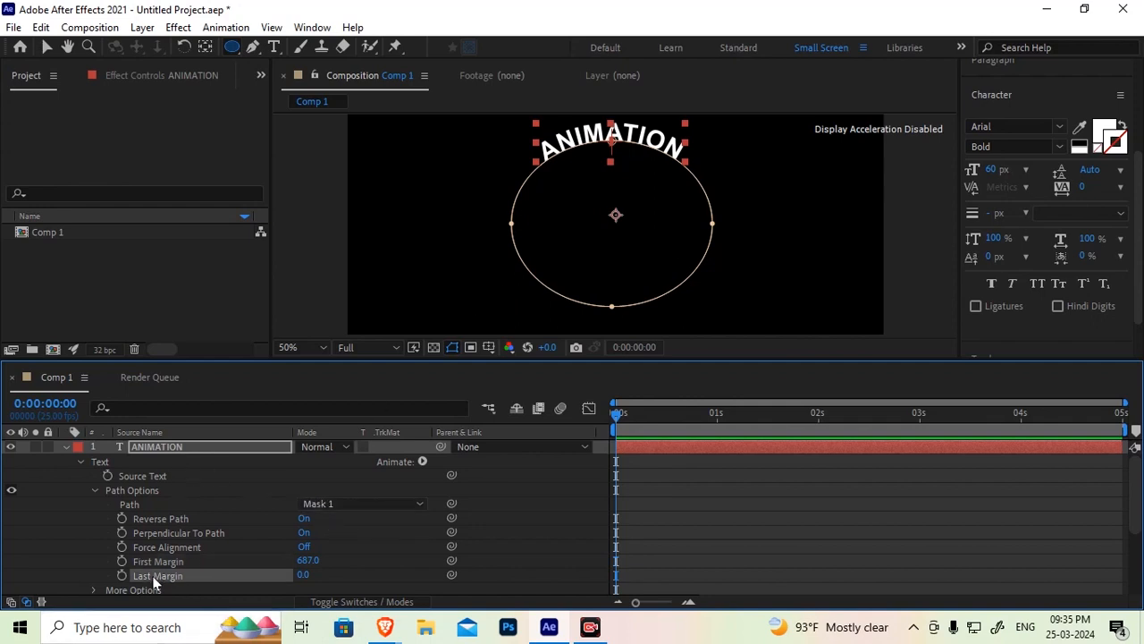
{"action": "left_click", "coordinate": [153, 522]}
{"action": "left_click", "coordinate": [95, 489]}
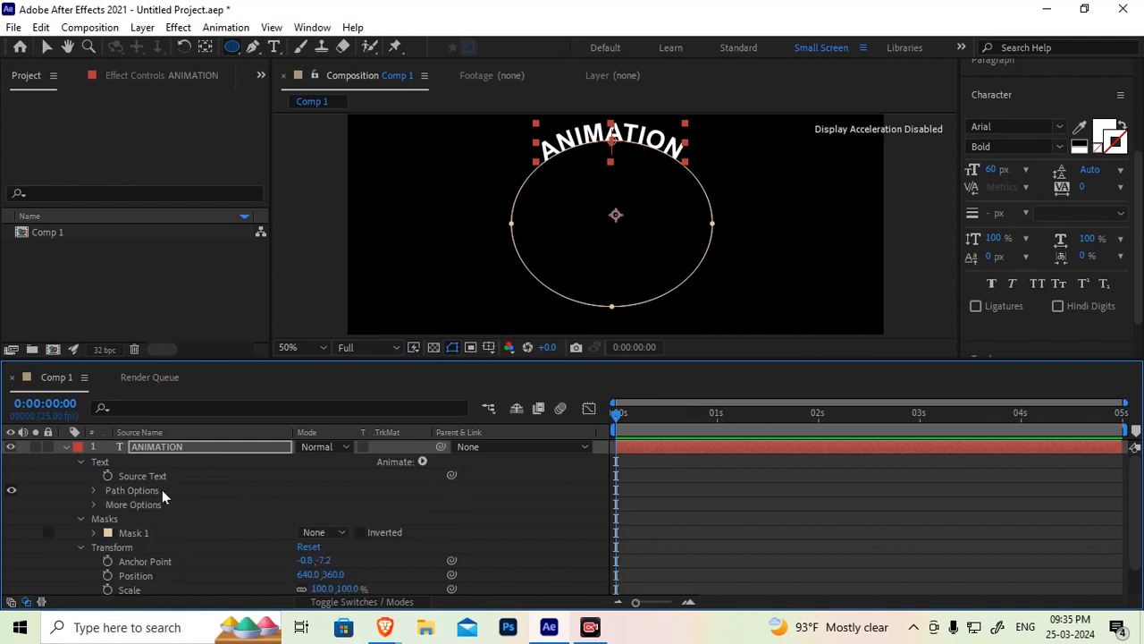
Add an expression to Source Text, browse the expression language menu, and remove the expression
{"action": "left_click", "coordinate": [92, 490]}
{"action": "left_click", "coordinate": [140, 476]}
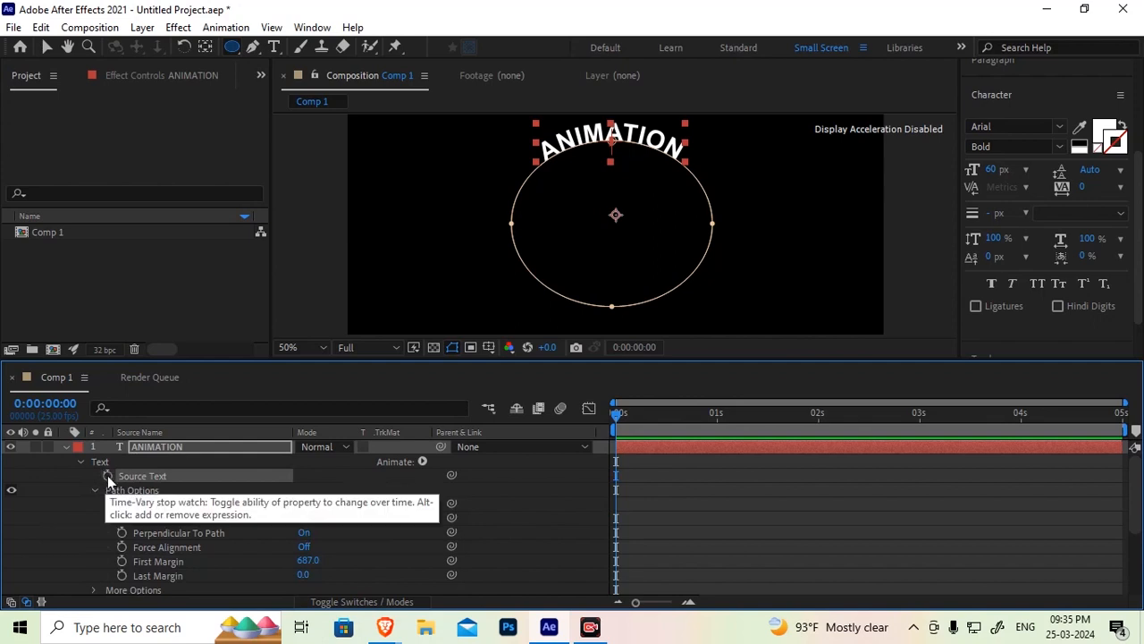
{"action": "left_click", "coordinate": [108, 475], "text": "alt"}
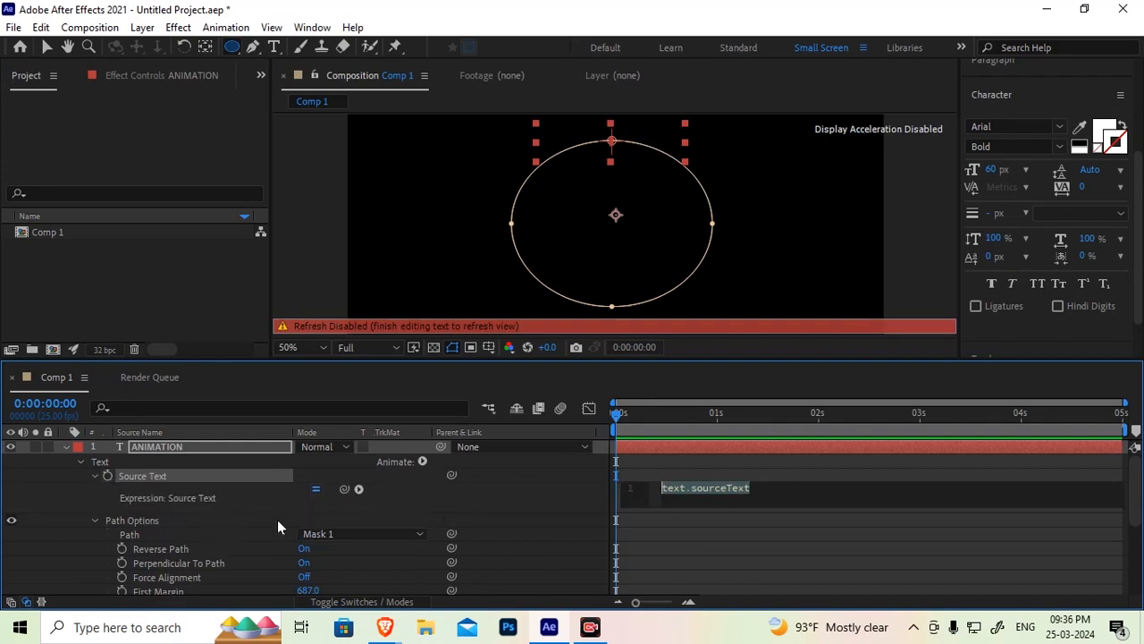
{"action": "left_click", "coordinate": [358, 488]}
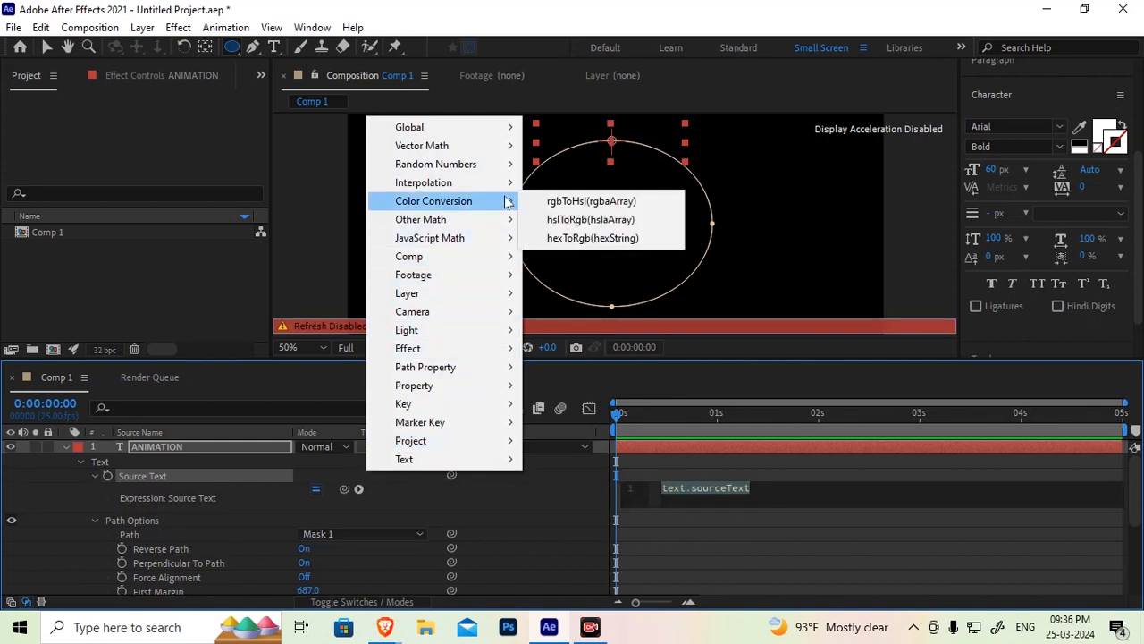
{"action": "mouse_move", "coordinate": [502, 239]}
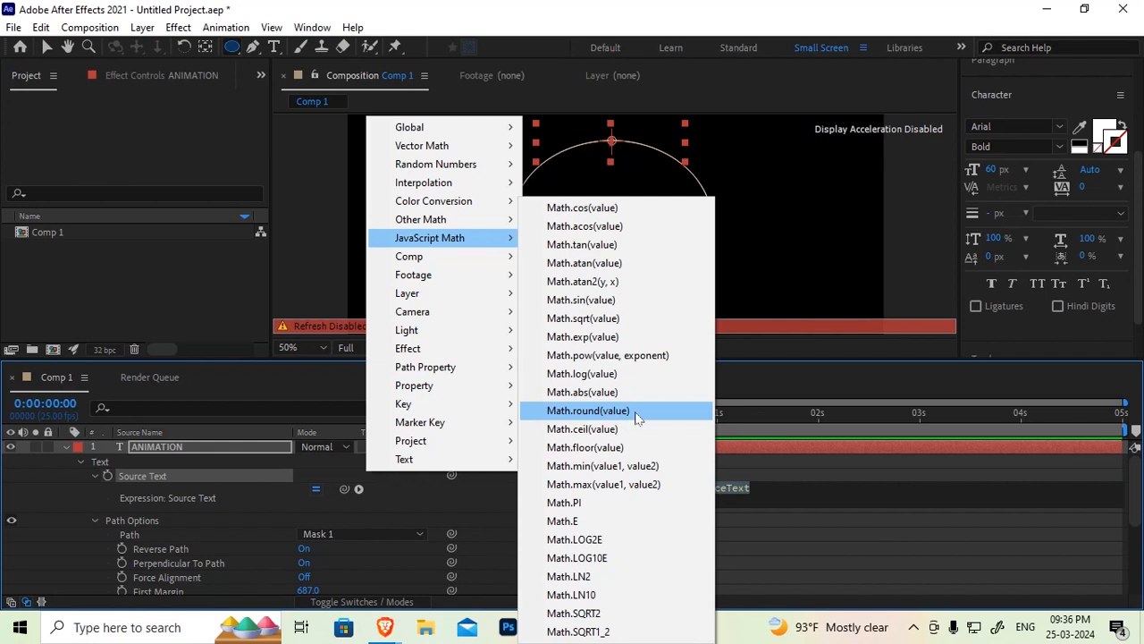
{"action": "left_click", "coordinate": [177, 476]}
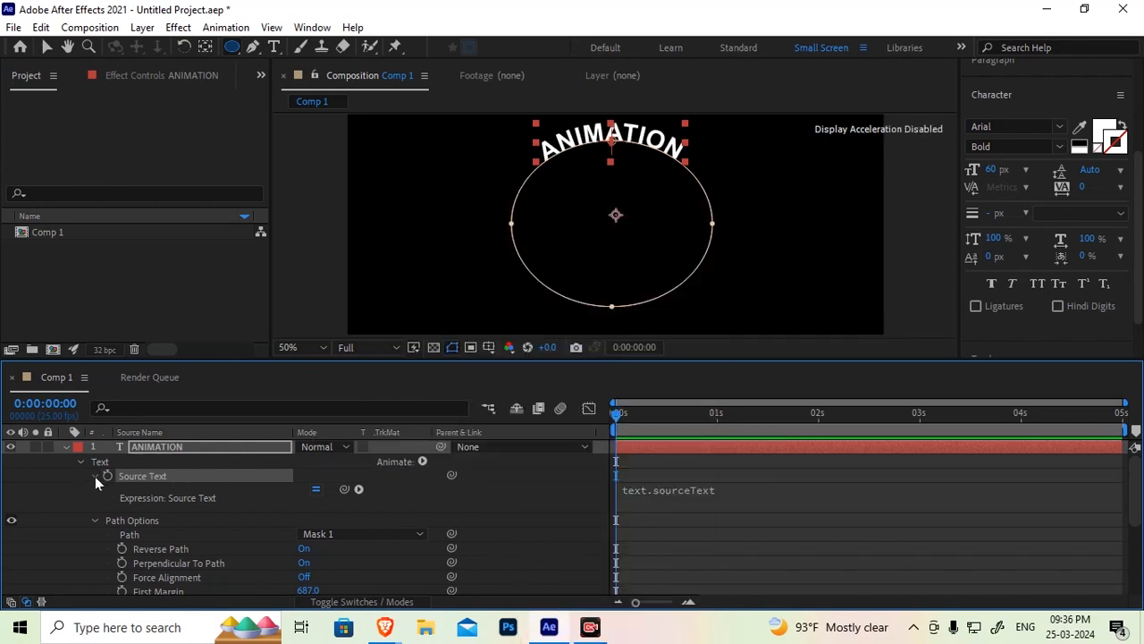
{"action": "left_click", "coordinate": [359, 489]}
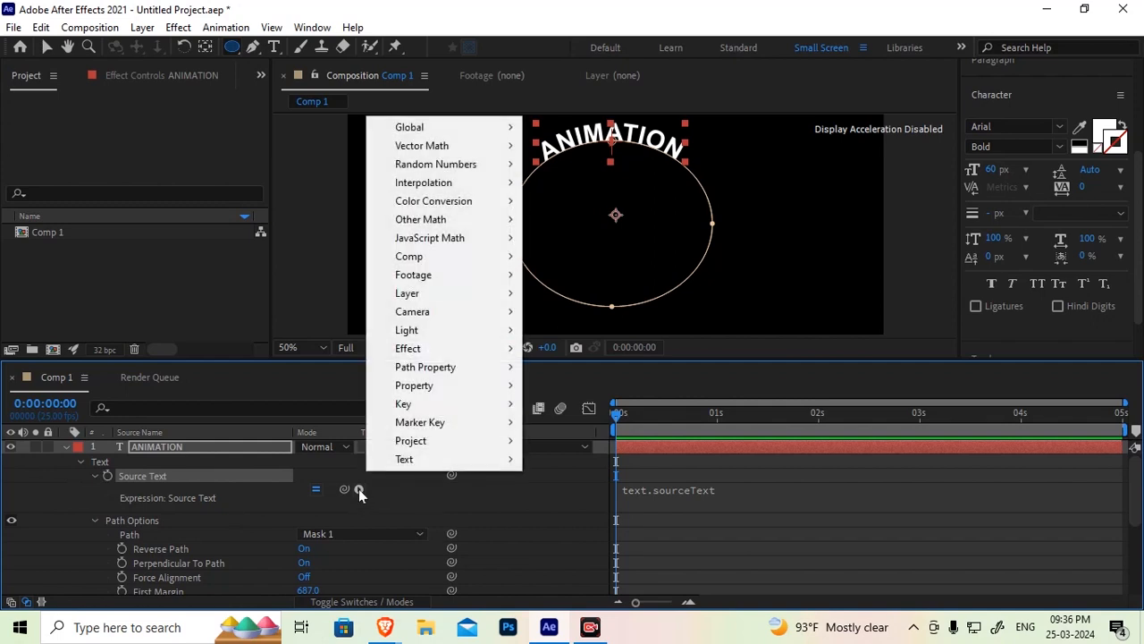
{"action": "mouse_move", "coordinate": [430, 370]}
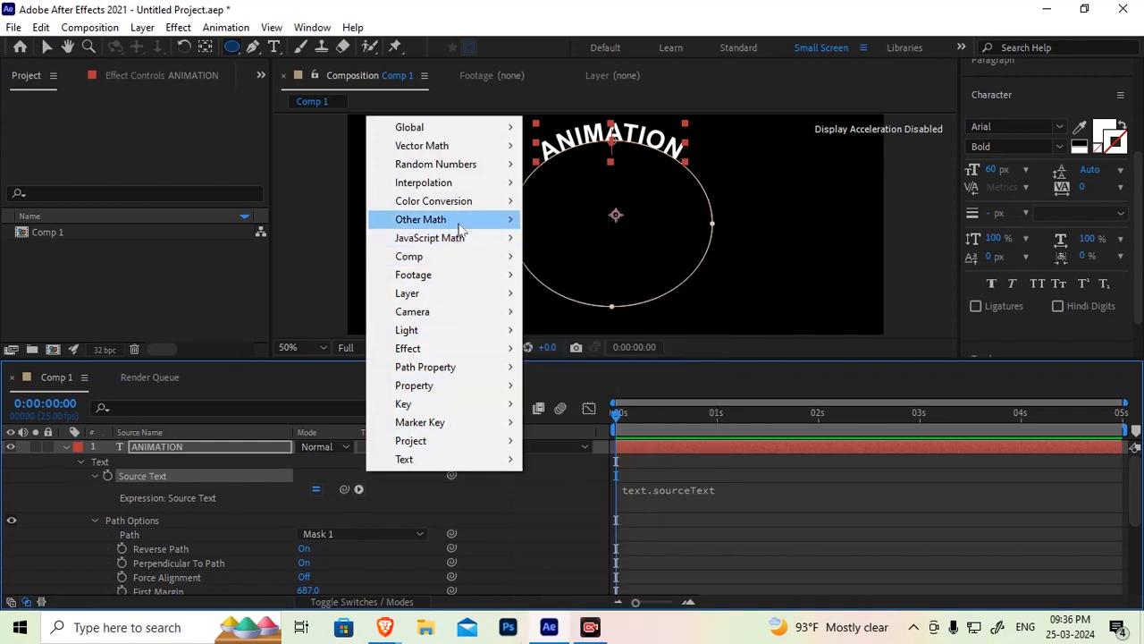
{"action": "mouse_move", "coordinate": [457, 224]}
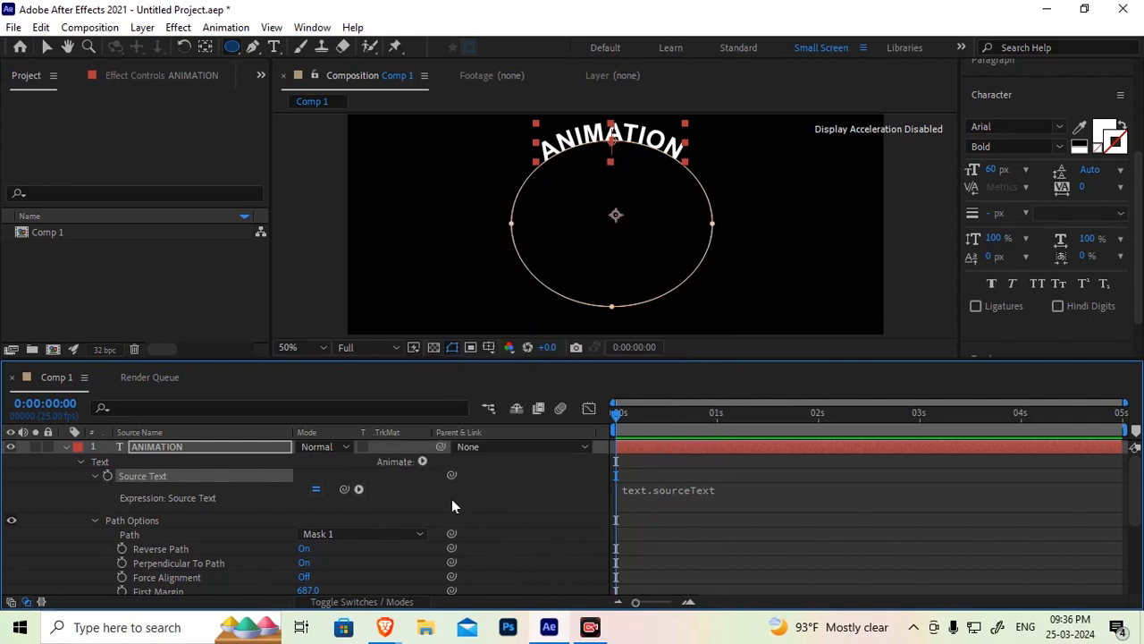
{"action": "left_click", "coordinate": [108, 477], "text": "alt"}
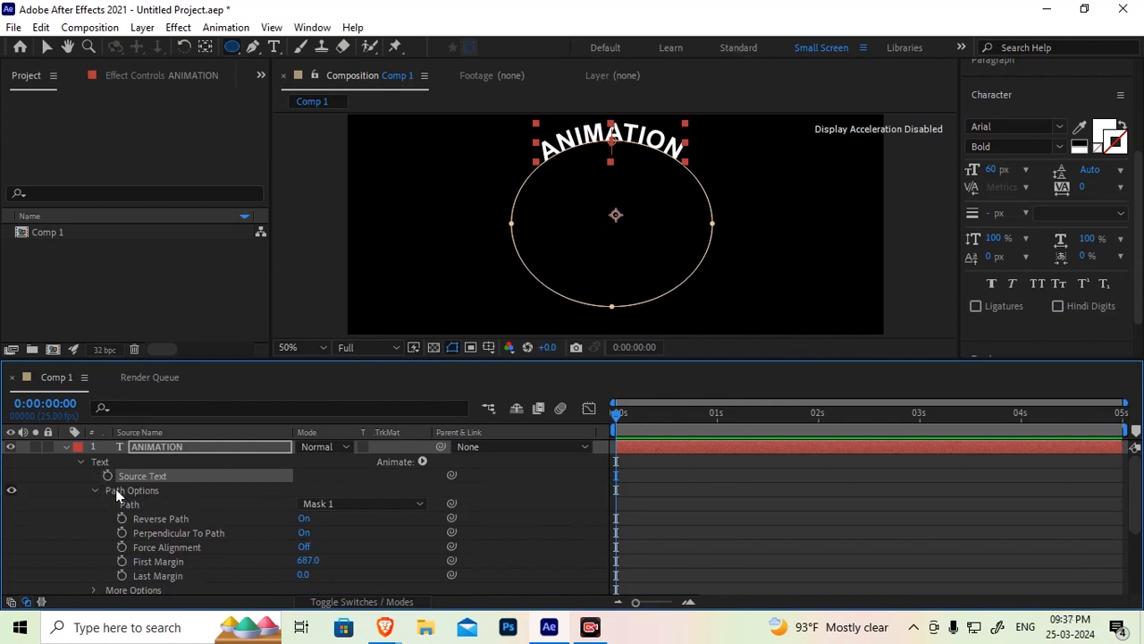
{"action": "left_click_drag", "start_coordinate": [451, 476], "coordinate": [472, 477]}
{"action": "left_click", "coordinate": [107, 476], "text": "alt"}
{"action": "left_click", "coordinate": [95, 490]}
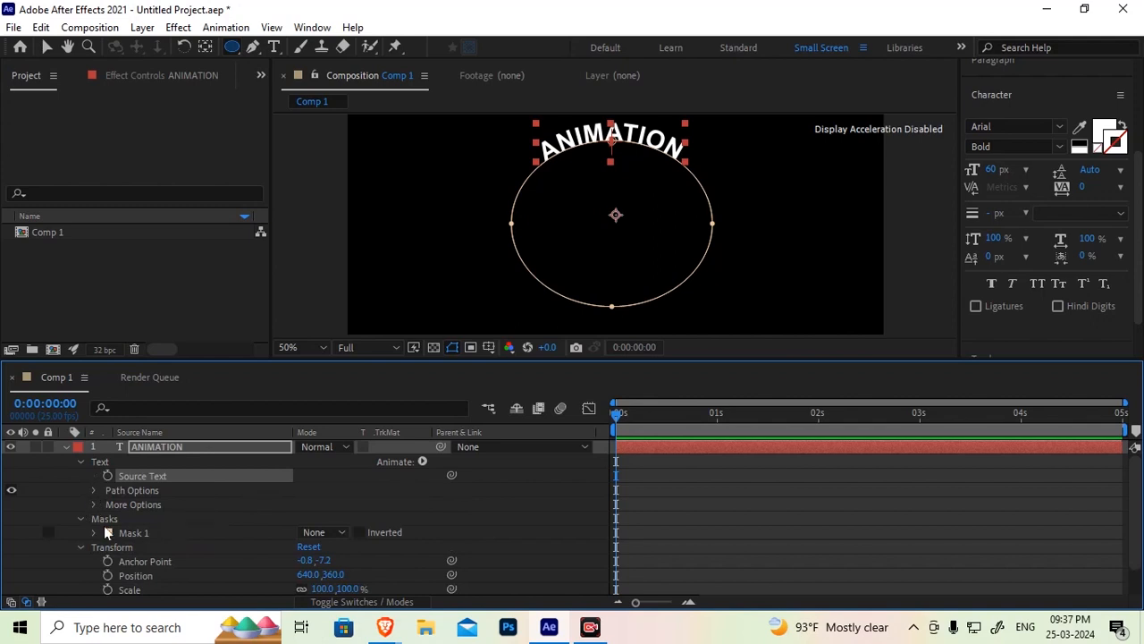
Expand More Options and set the text's Path back to None
{"action": "left_click", "coordinate": [112, 506]}
{"action": "left_click", "coordinate": [94, 505]}
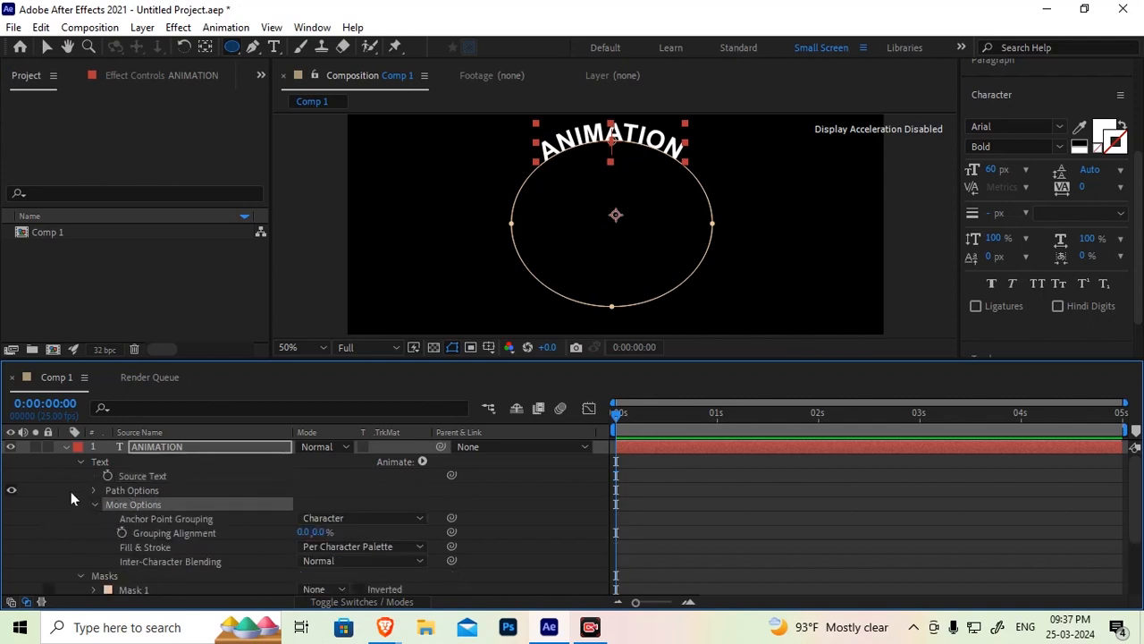
{"action": "left_click", "coordinate": [101, 500]}
{"action": "left_click", "coordinate": [95, 490]}
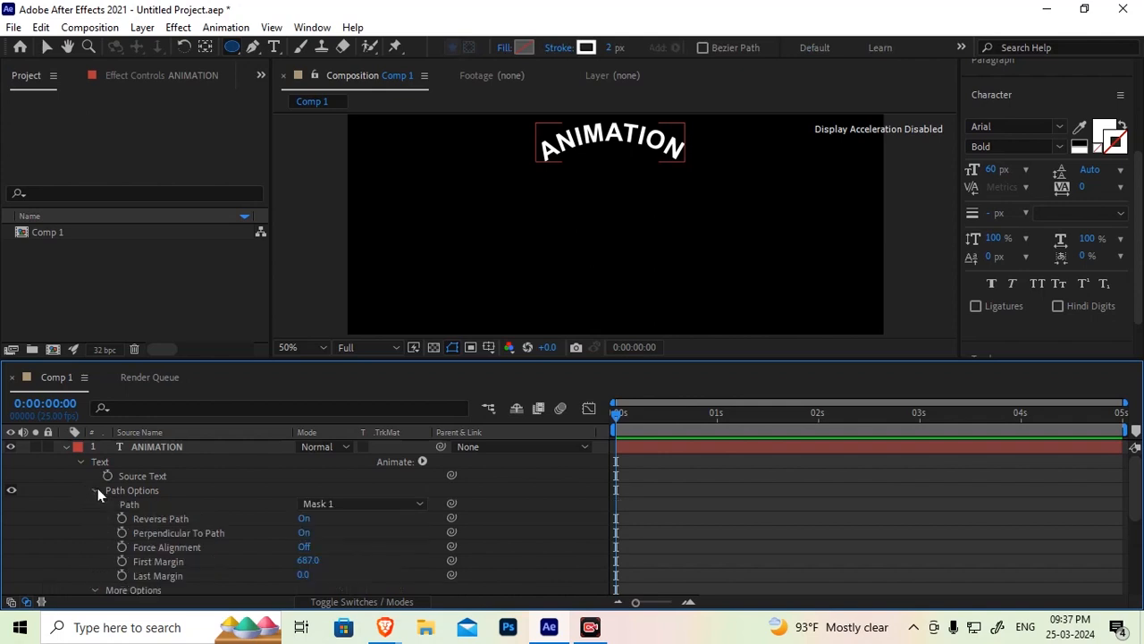
{"action": "left_click", "coordinate": [384, 505]}
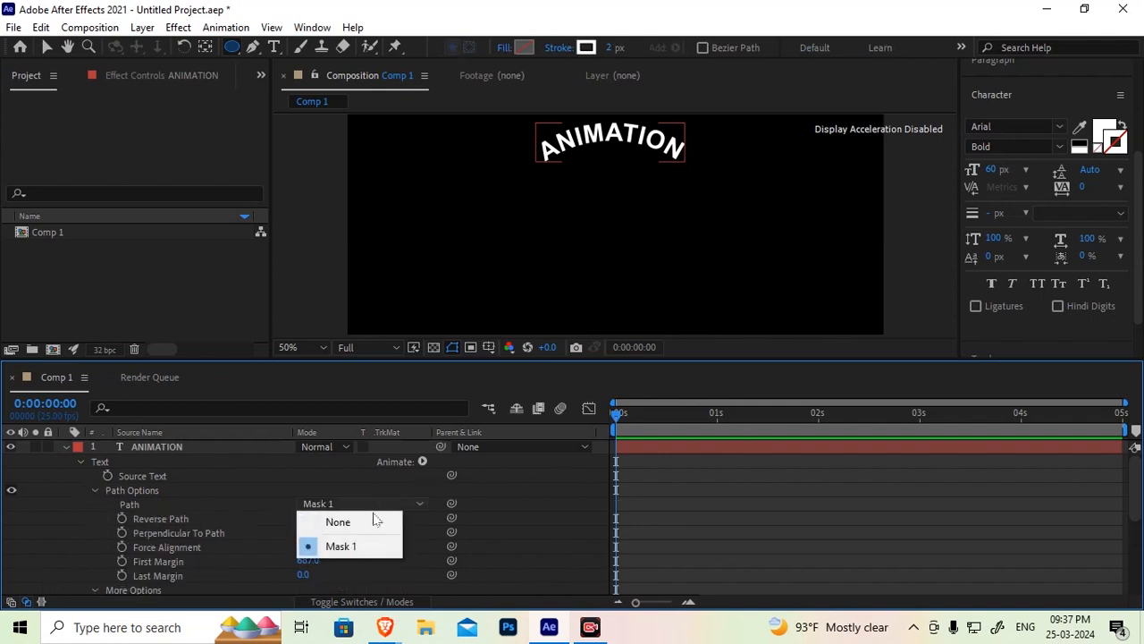
{"action": "left_click", "coordinate": [360, 521]}
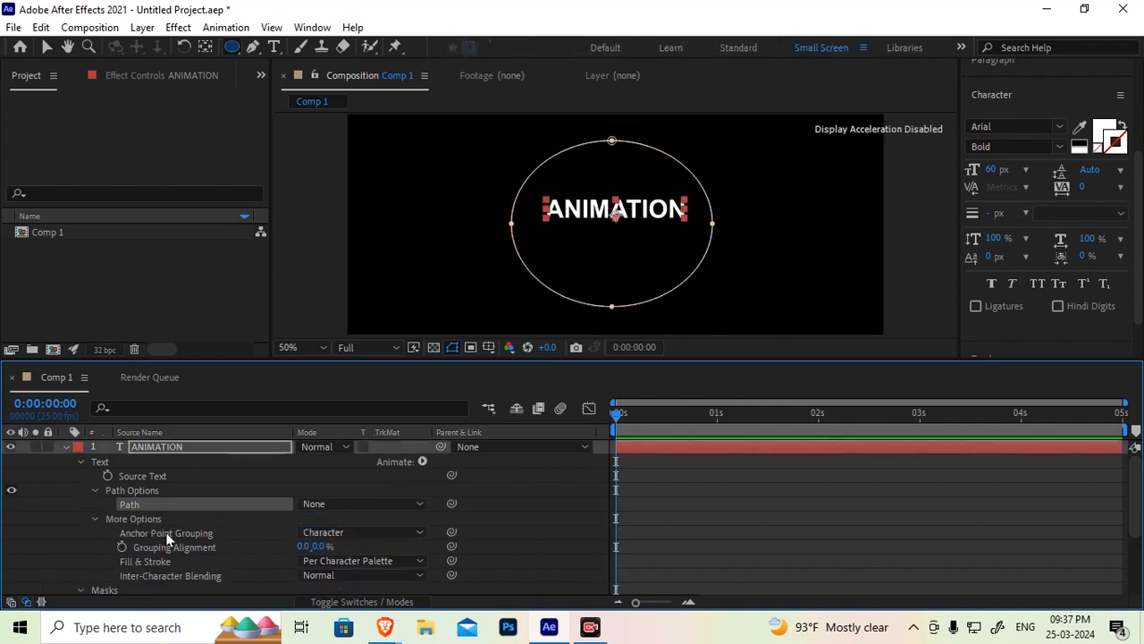
Delete Mask 1 from the ANIMATION layer
{"action": "scroll", "coordinate": [140, 550], "scroll_direction": "down", "scroll_amount": 1}
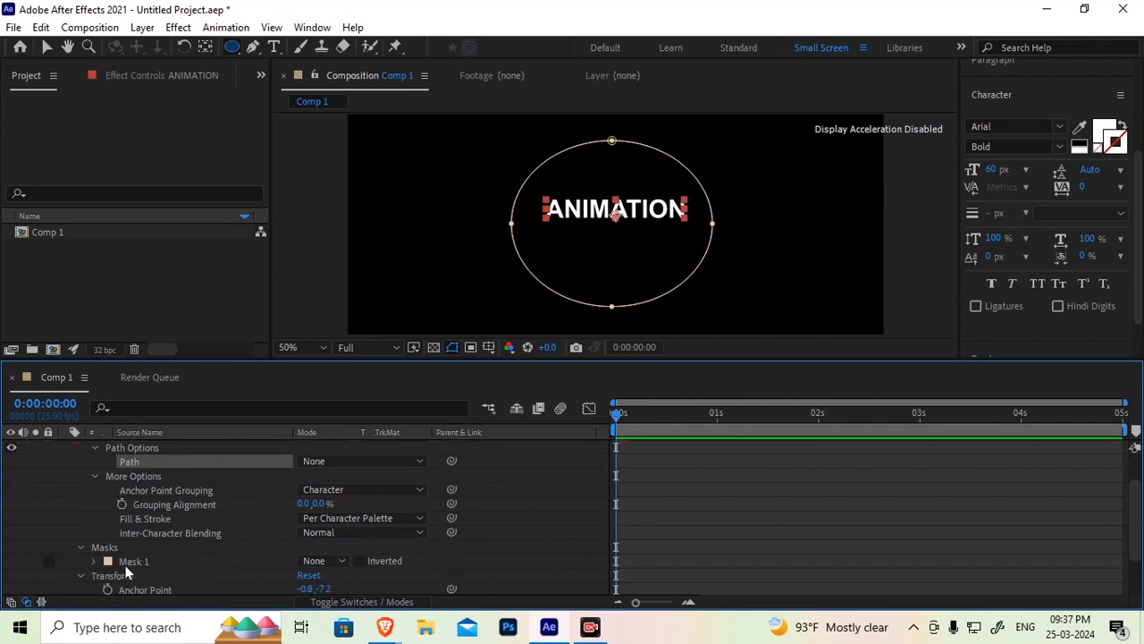
{"action": "left_click", "coordinate": [132, 562]}
{"action": "key", "text": "Delete"}
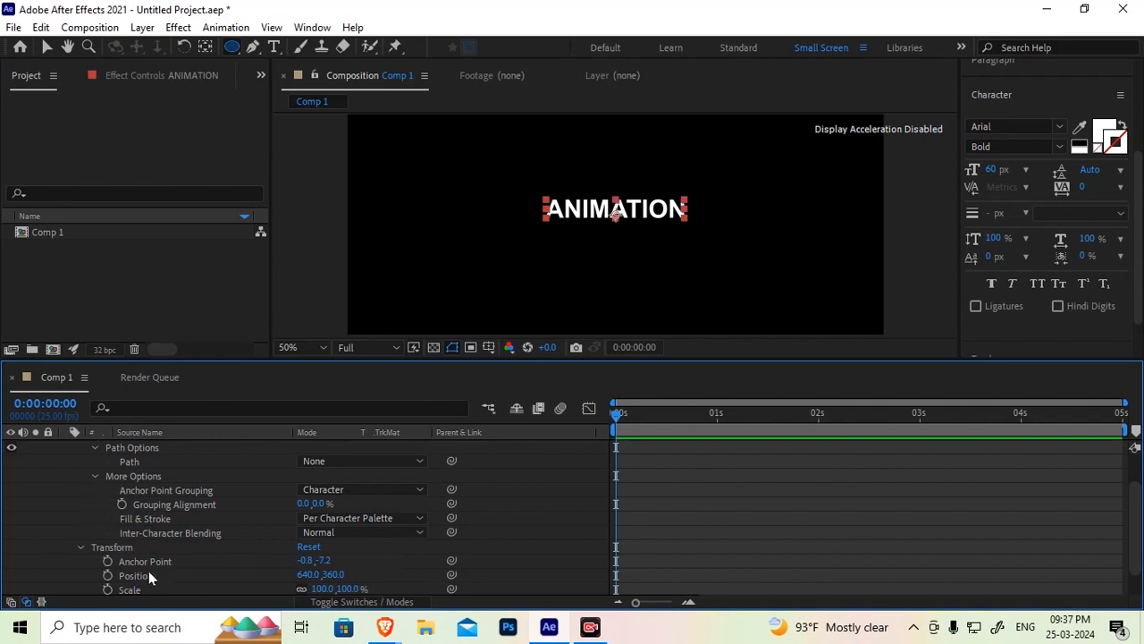
Examine the Anchor Point Grouping choices under More Options
{"action": "scroll", "coordinate": [152, 547], "scroll_direction": "down", "scroll_amount": 1}
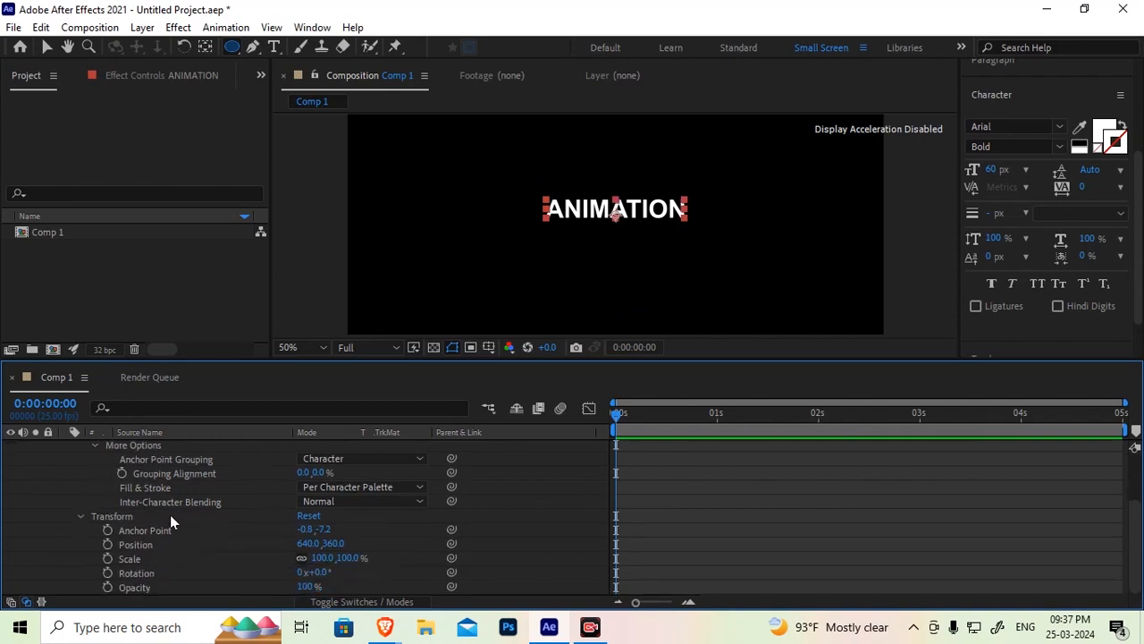
{"action": "left_click", "coordinate": [117, 516]}
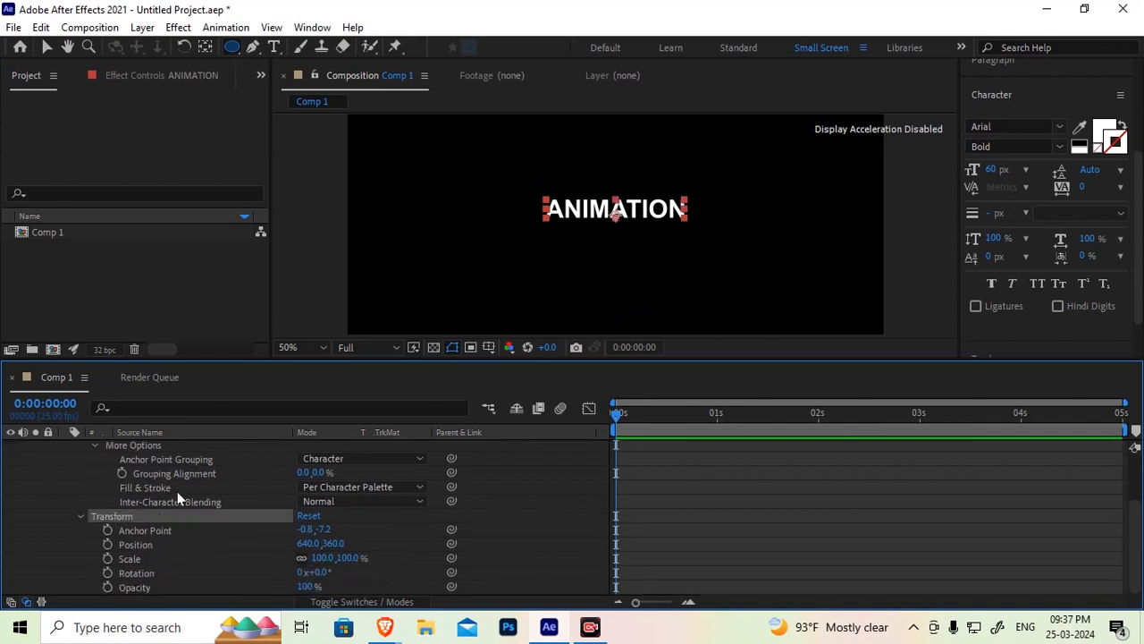
{"action": "left_click", "coordinate": [163, 464]}
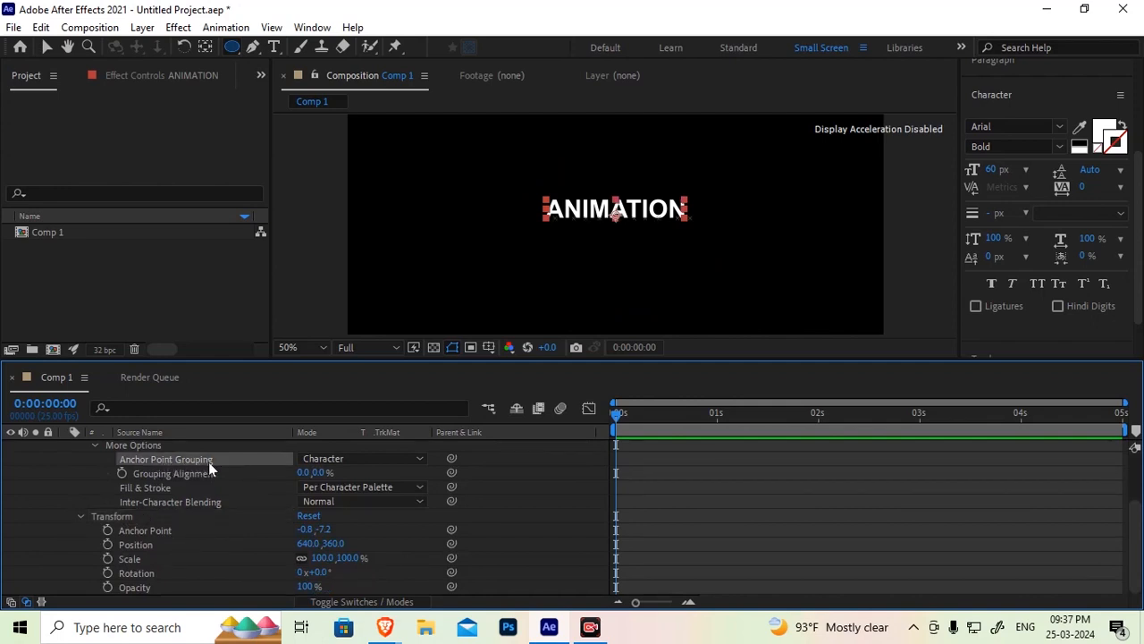
{"action": "left_click", "coordinate": [345, 462]}
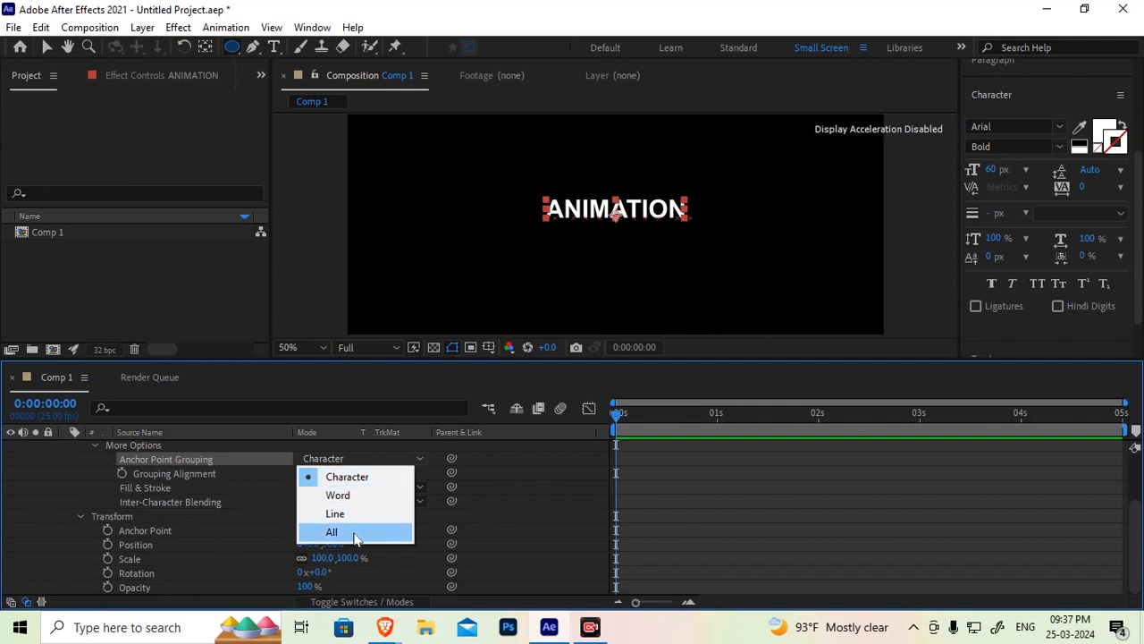
{"action": "left_click", "coordinate": [167, 462]}
{"action": "scroll", "coordinate": [565, 234], "scroll_direction": "up", "scroll_amount": 4}
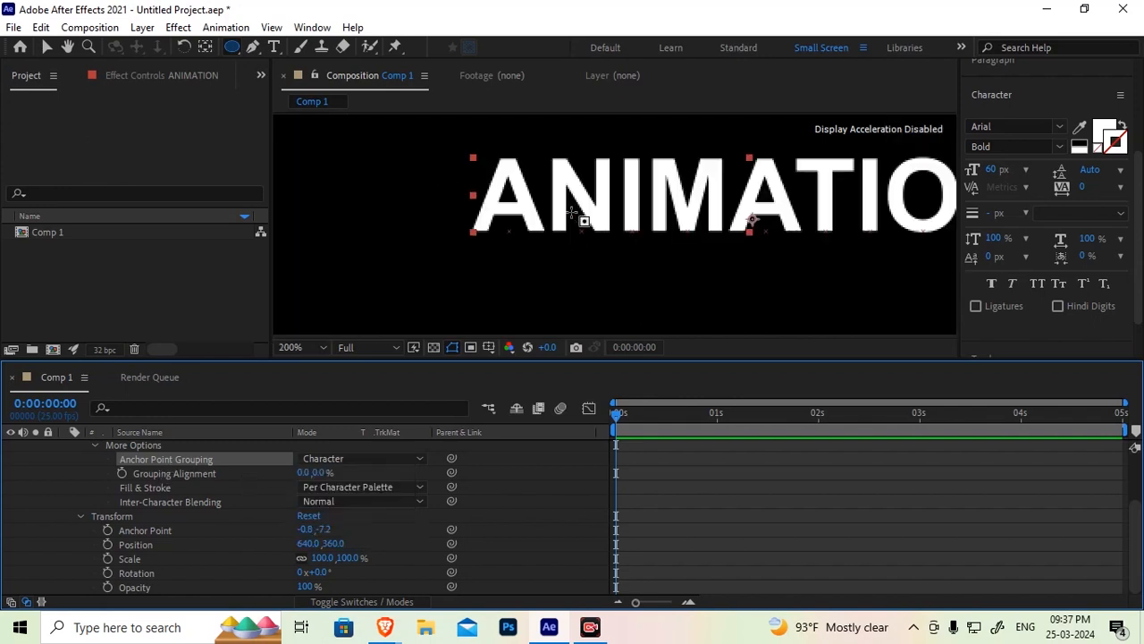
{"action": "left_click", "coordinate": [47, 47]}
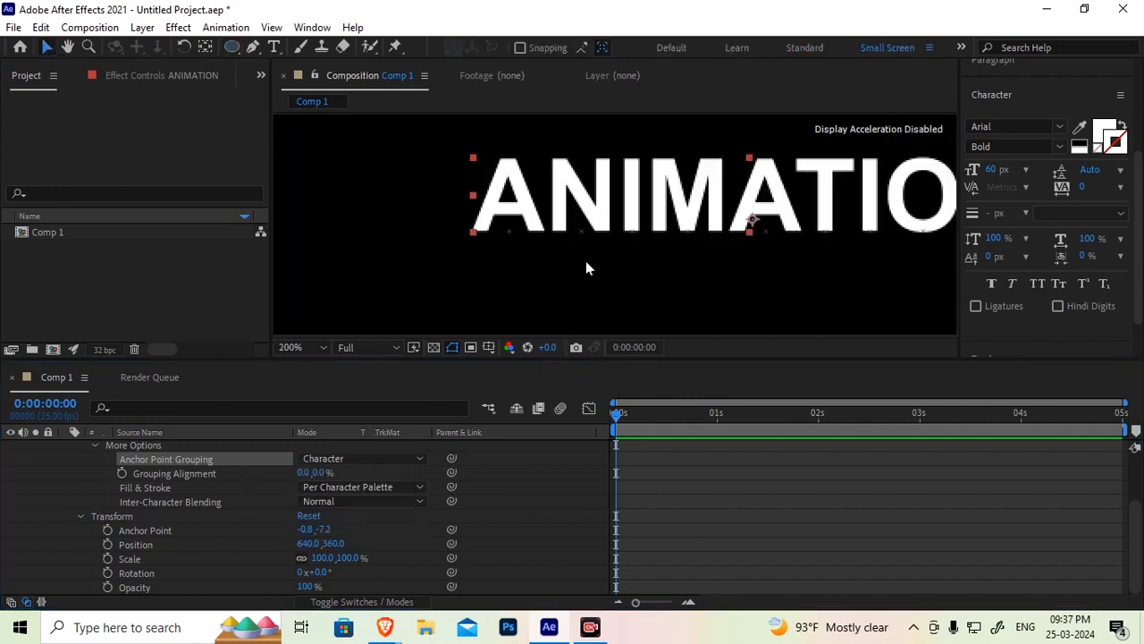
{"action": "left_click", "coordinate": [507, 237]}
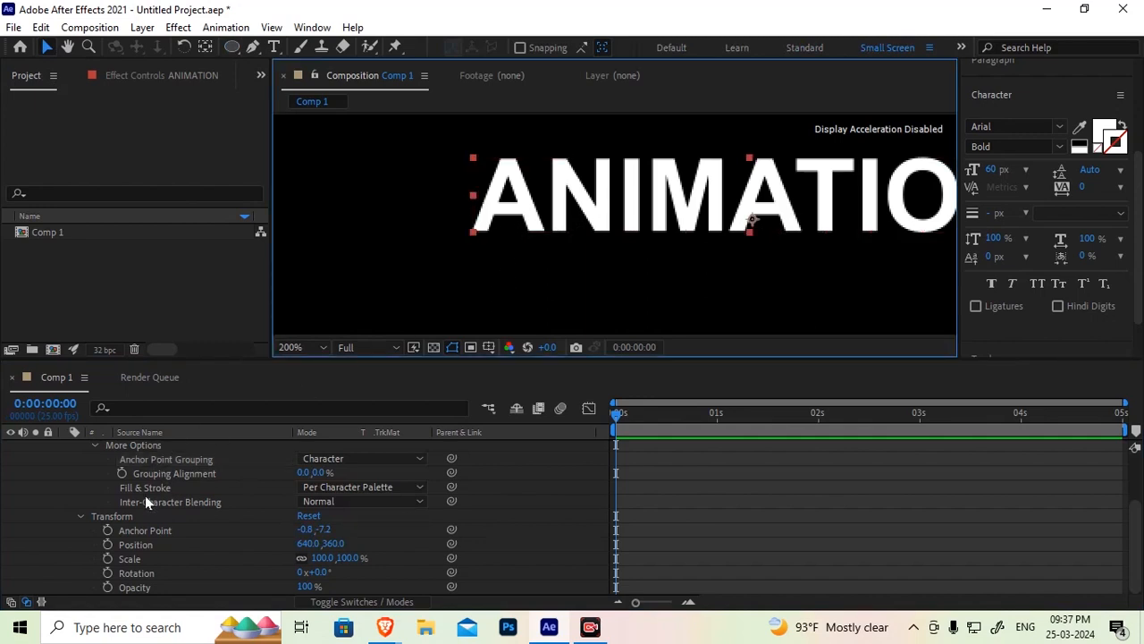
{"action": "left_click", "coordinate": [154, 447]}
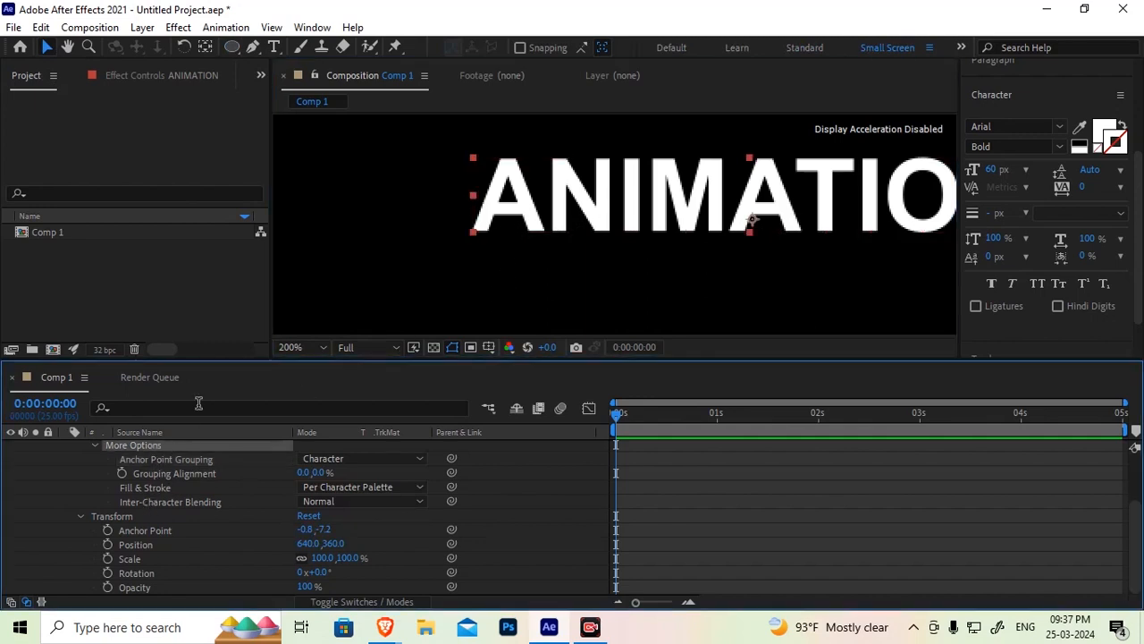
{"action": "left_click", "coordinate": [192, 460]}
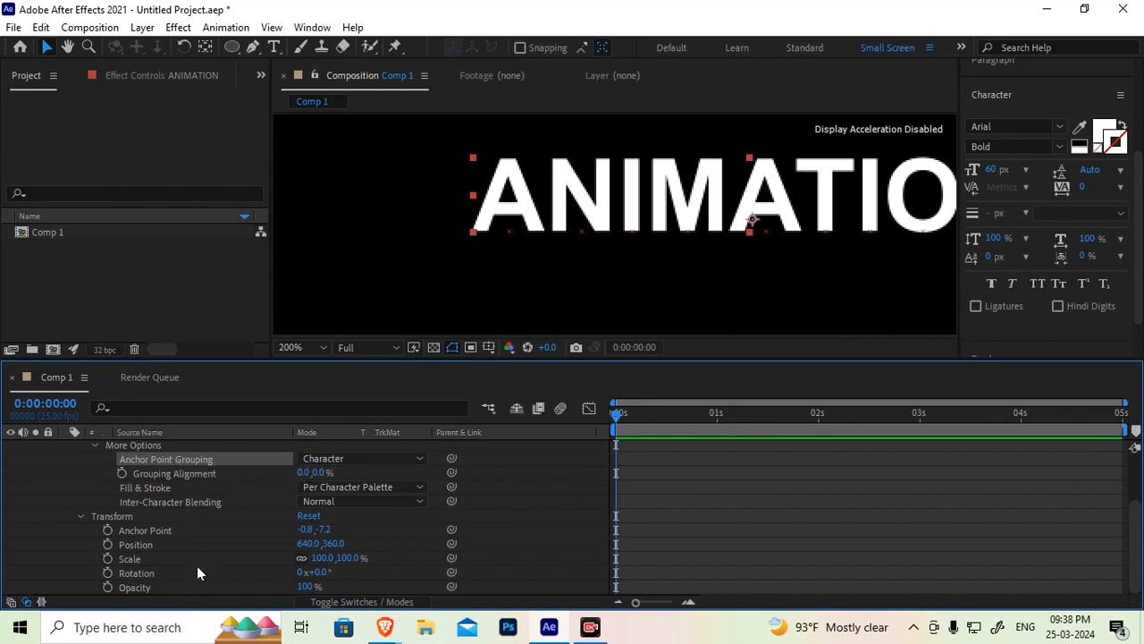
{"action": "scroll", "coordinate": [215, 498], "scroll_direction": "up", "scroll_amount": 2}
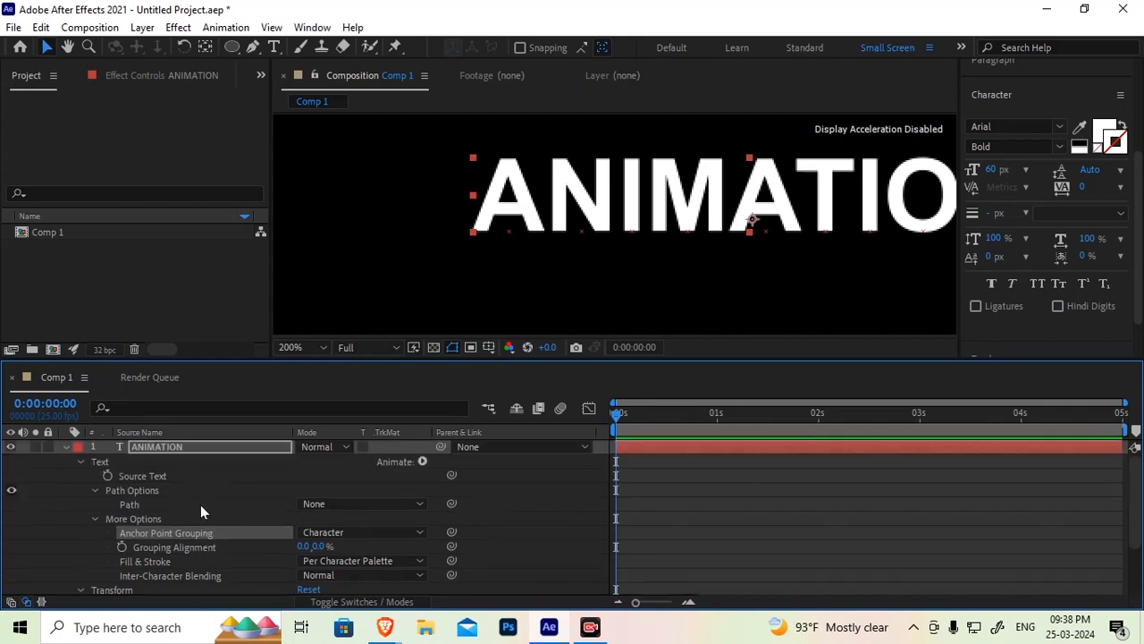
Open the text Animate menu and the Anchor Point Grouping choices, closing both without picking anything
{"action": "left_click", "coordinate": [422, 462]}
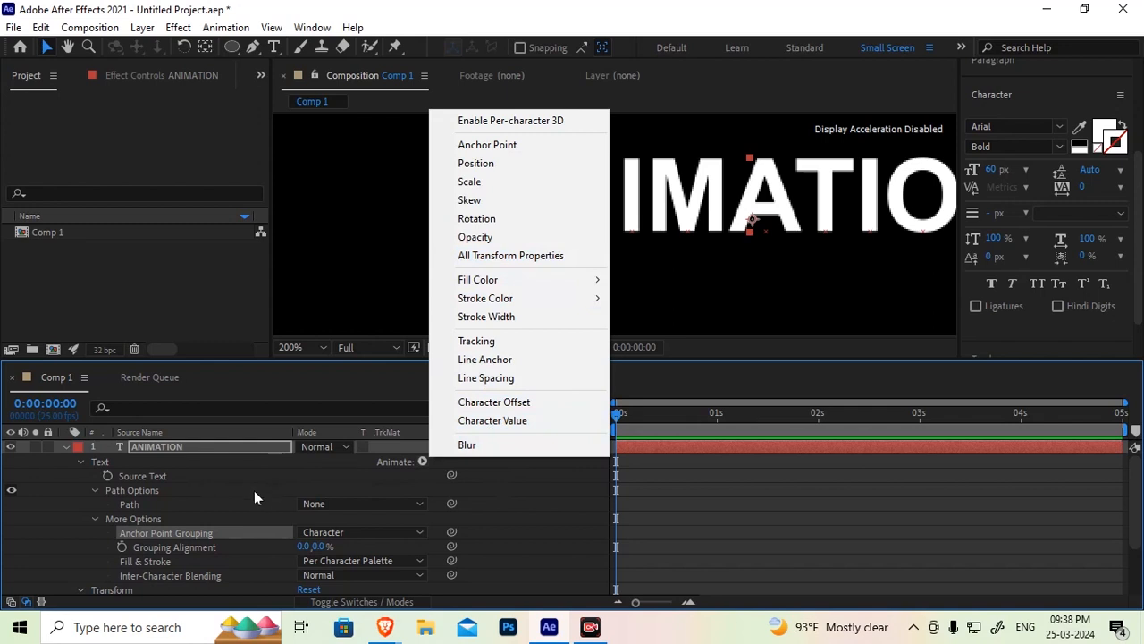
{"action": "left_click", "coordinate": [234, 465]}
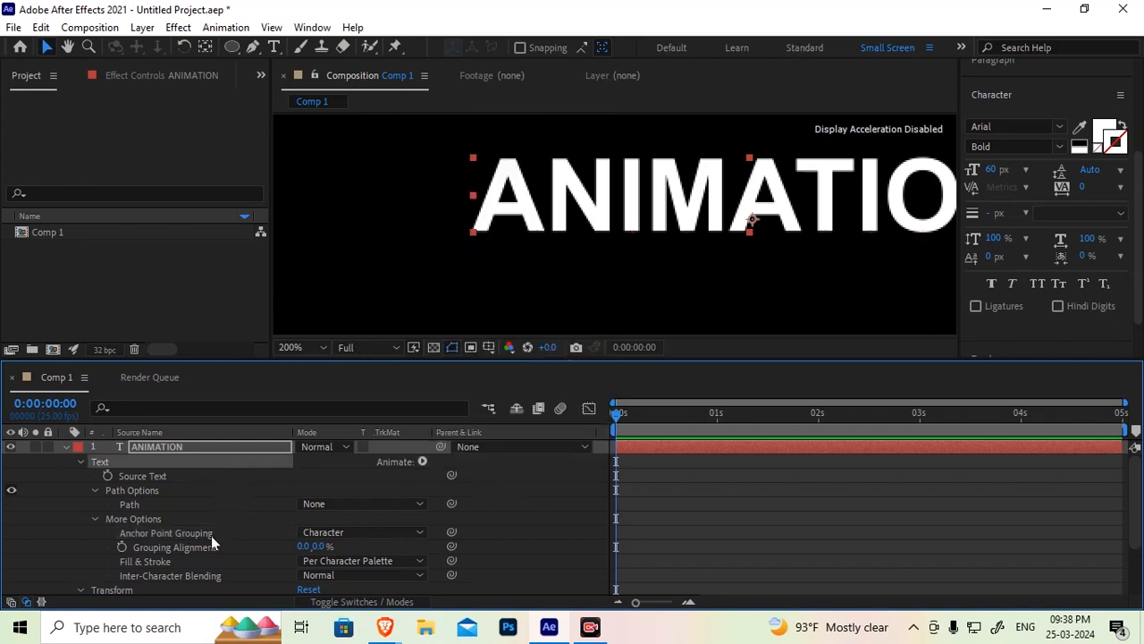
{"action": "scroll", "coordinate": [202, 544], "scroll_direction": "down", "scroll_amount": 1}
{"action": "left_click", "coordinate": [193, 489]}
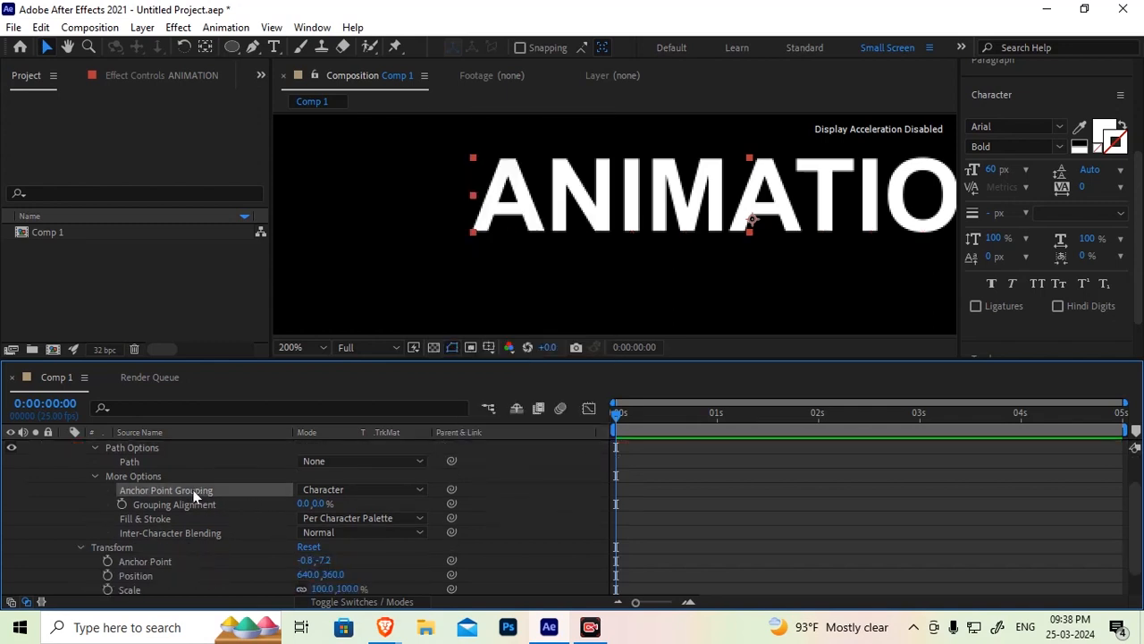
{"action": "left_click", "coordinate": [352, 491]}
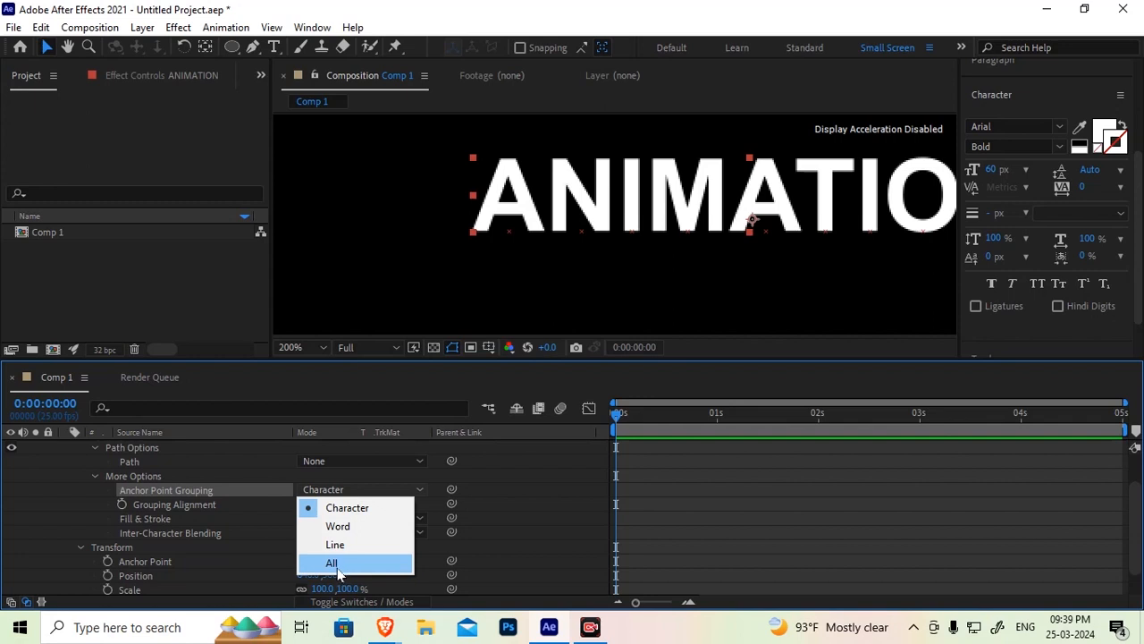
{"action": "left_click", "coordinate": [191, 509]}
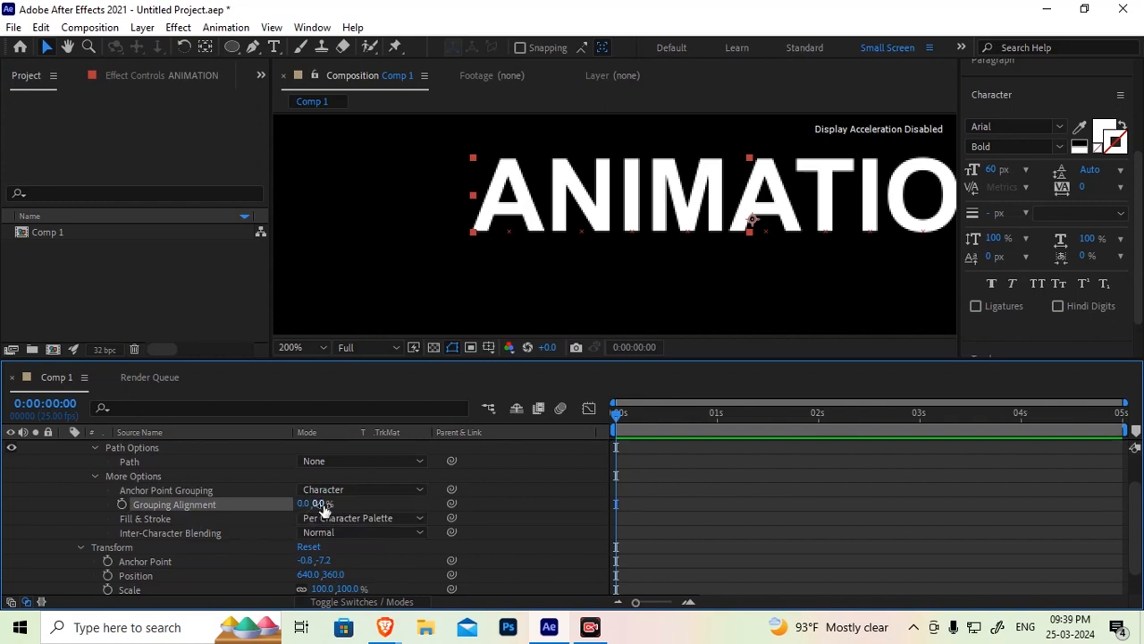
Examine the Inter-Character Blending mode list under More Options without changing it
{"action": "left_click", "coordinate": [141, 519]}
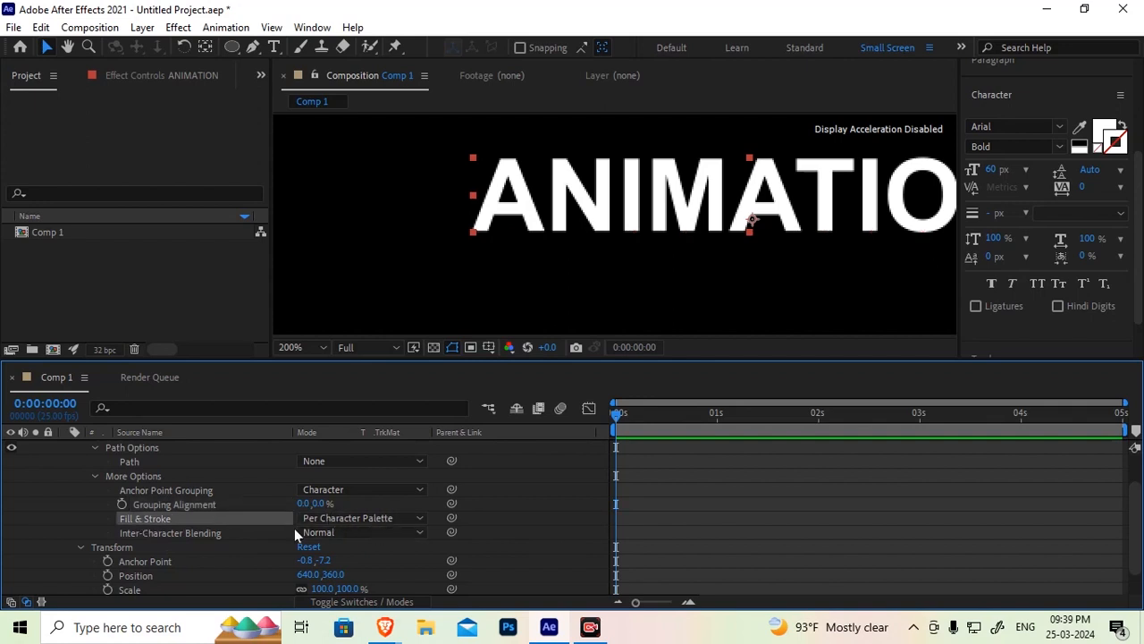
{"action": "left_click", "coordinate": [147, 534]}
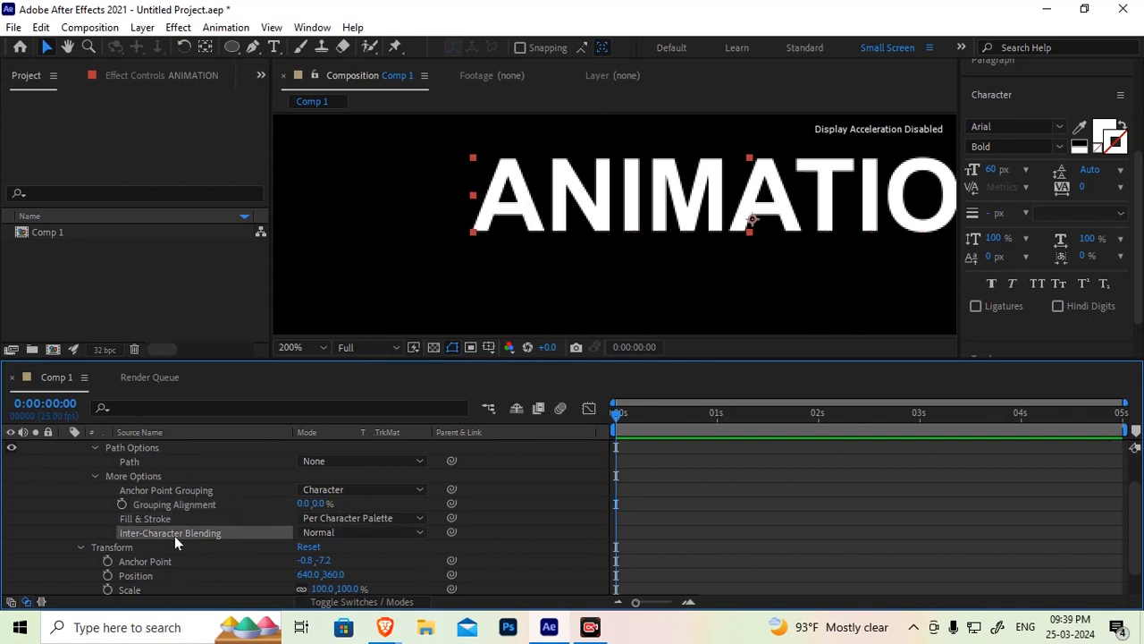
{"action": "left_click", "coordinate": [342, 535]}
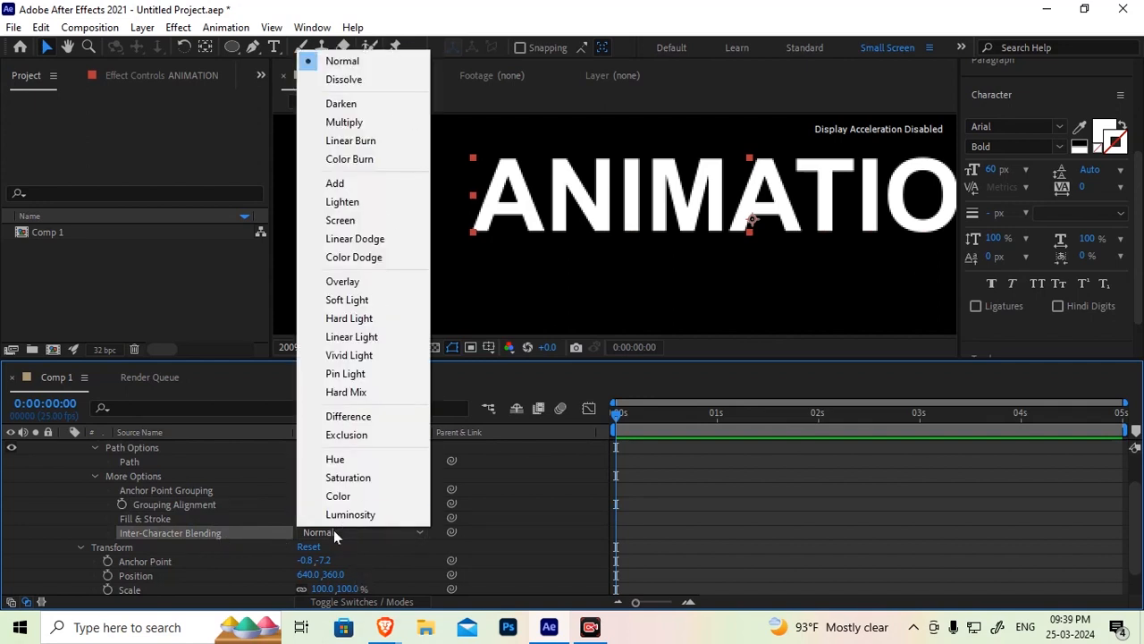
{"action": "left_click", "coordinate": [233, 531]}
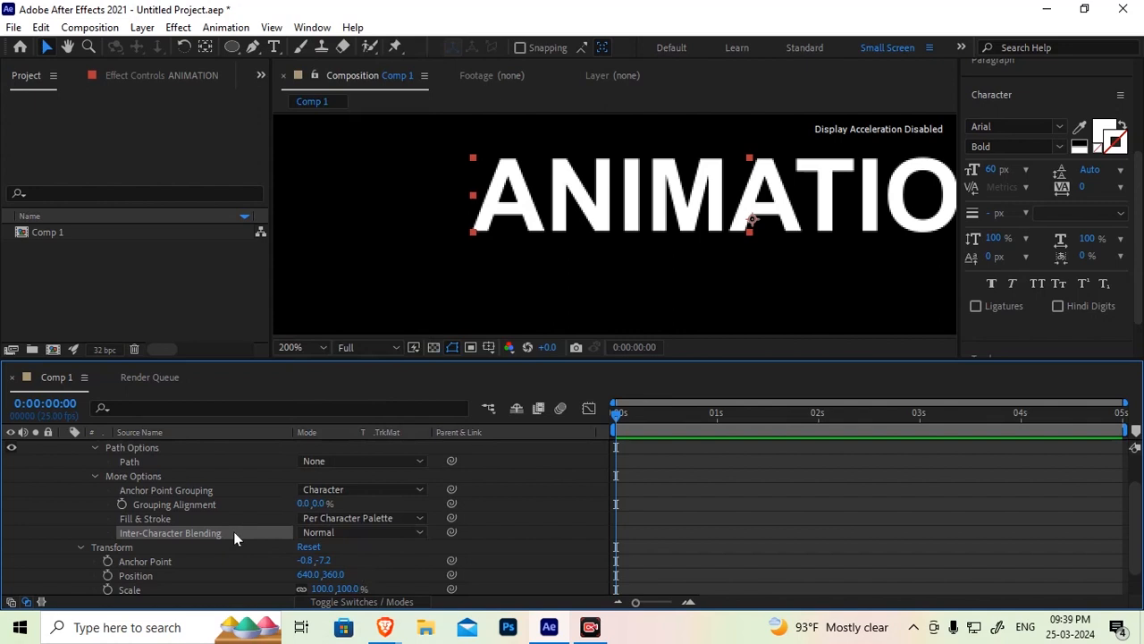
{"action": "left_click", "coordinate": [330, 534]}
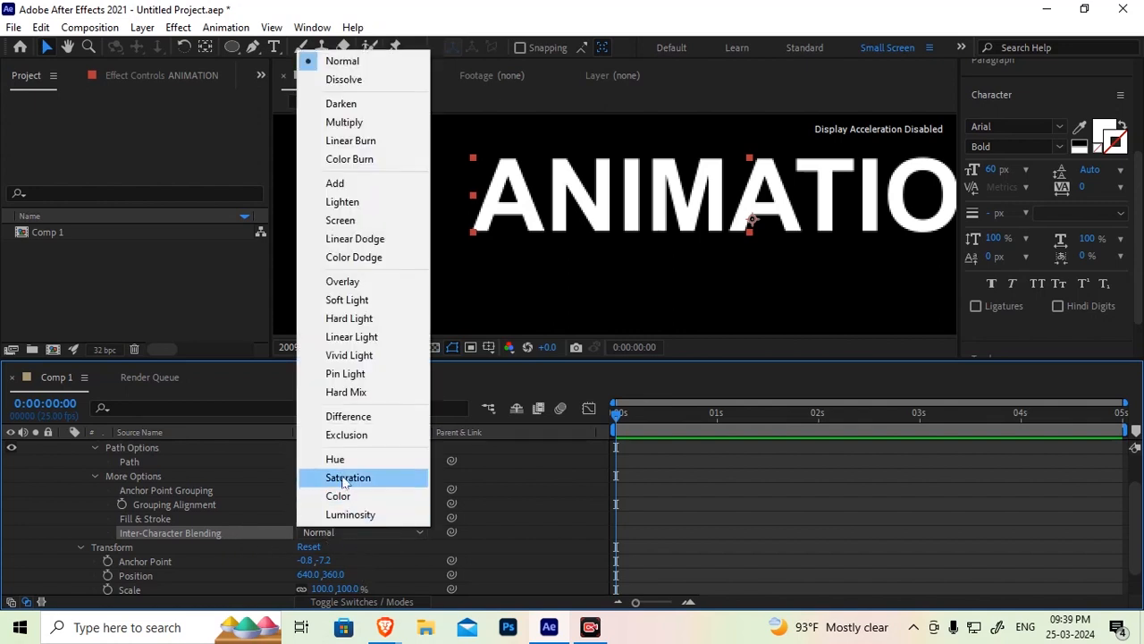
{"action": "left_click", "coordinate": [231, 532]}
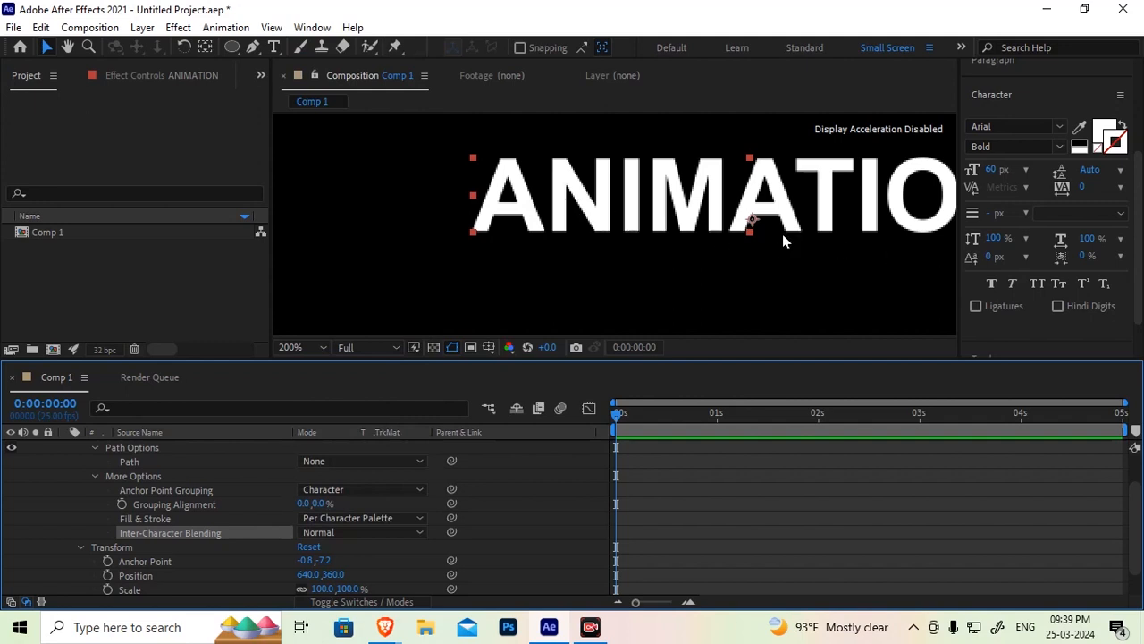
{"action": "left_click", "coordinate": [330, 532]}
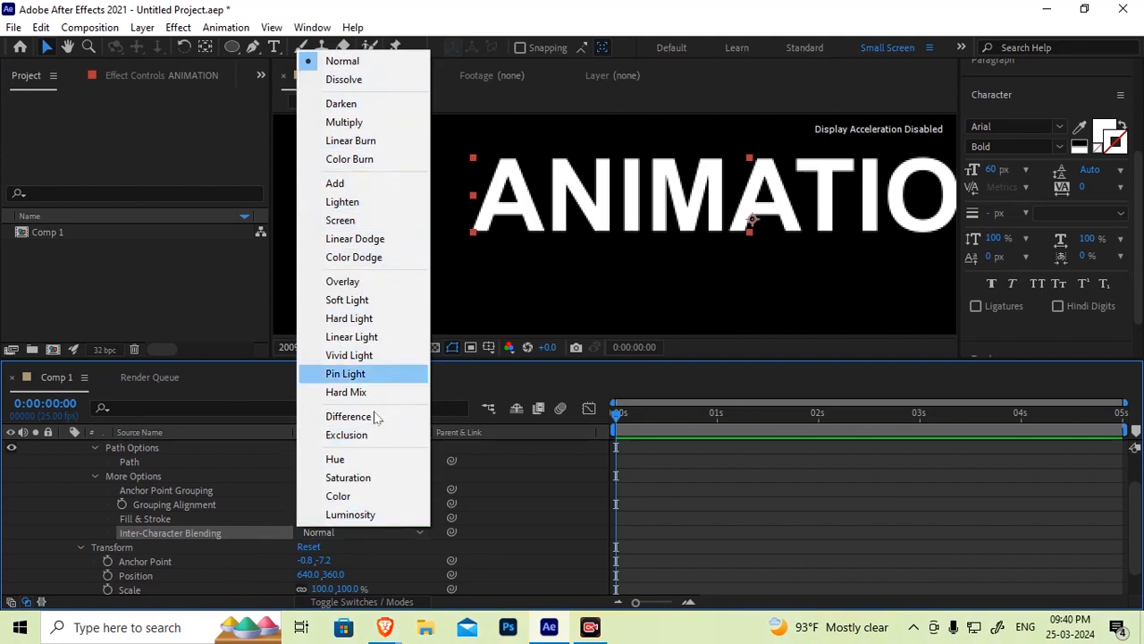
{"action": "left_click", "coordinate": [93, 533]}
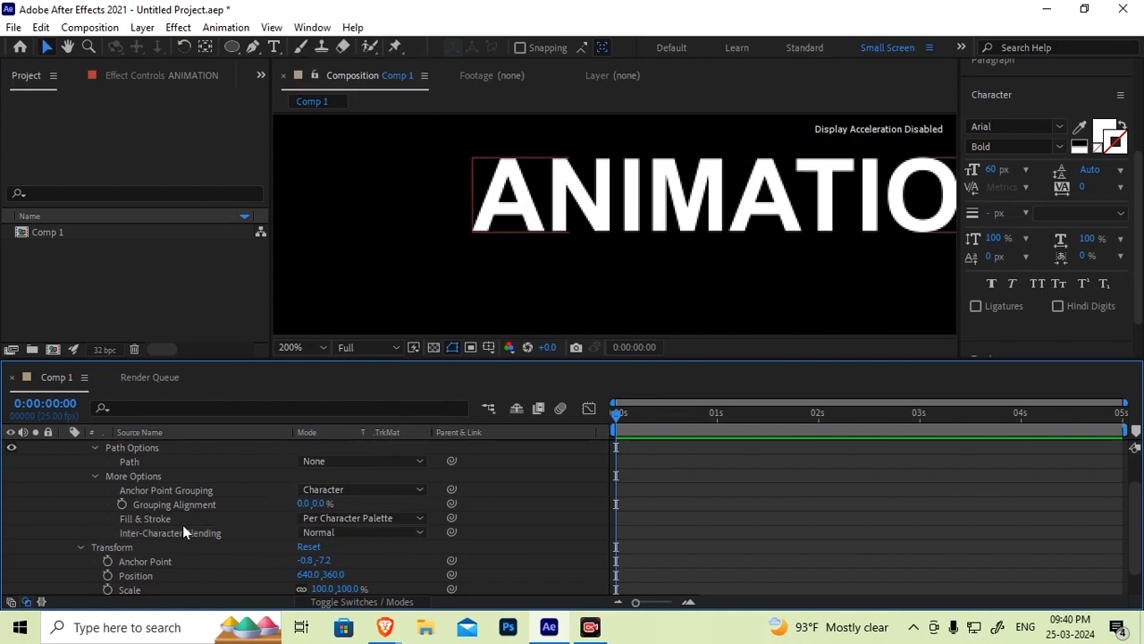
Switch the Anchor Point Grouping to Line and then back to Character
{"action": "scroll", "coordinate": [136, 554], "scroll_direction": "down", "scroll_amount": 1}
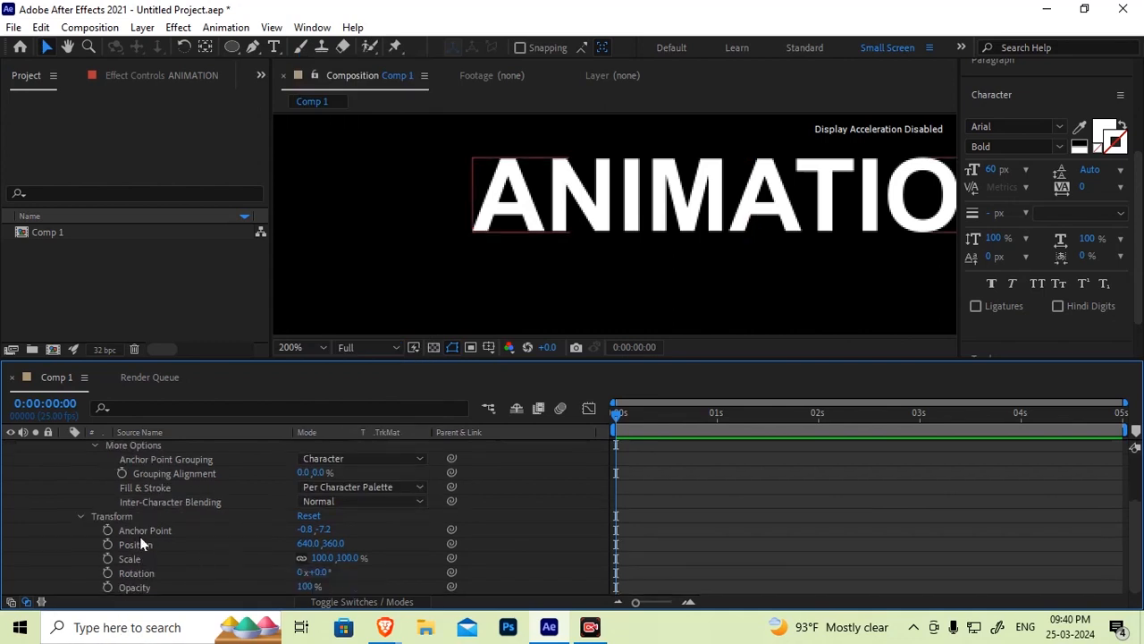
{"action": "left_click", "coordinate": [121, 520]}
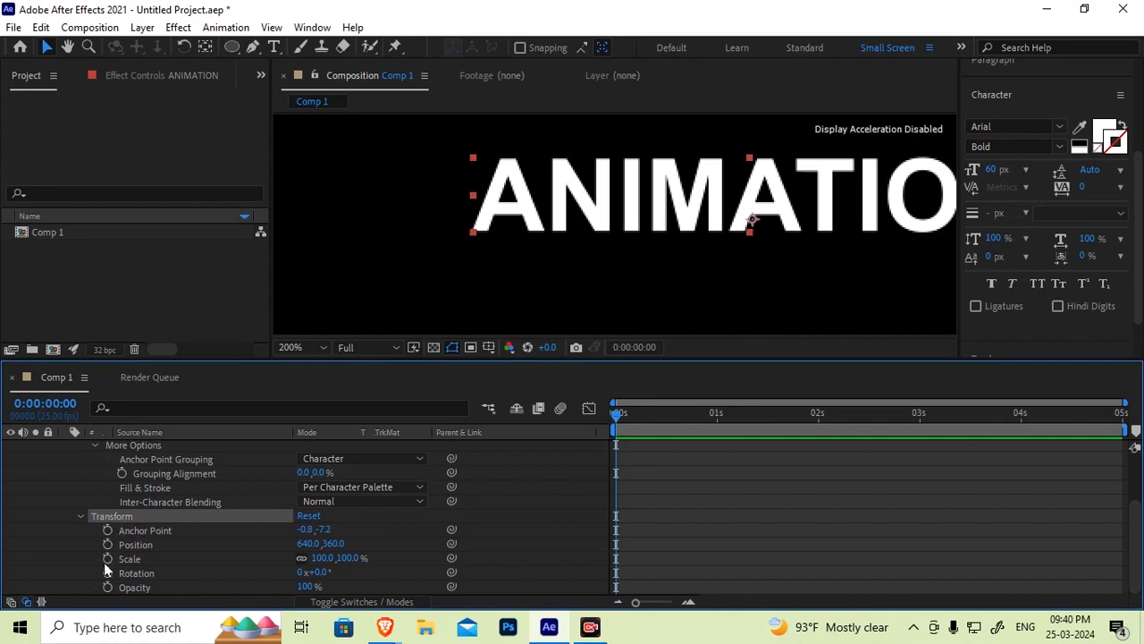
{"action": "scroll", "coordinate": [640, 259], "scroll_direction": "down", "scroll_amount": 3}
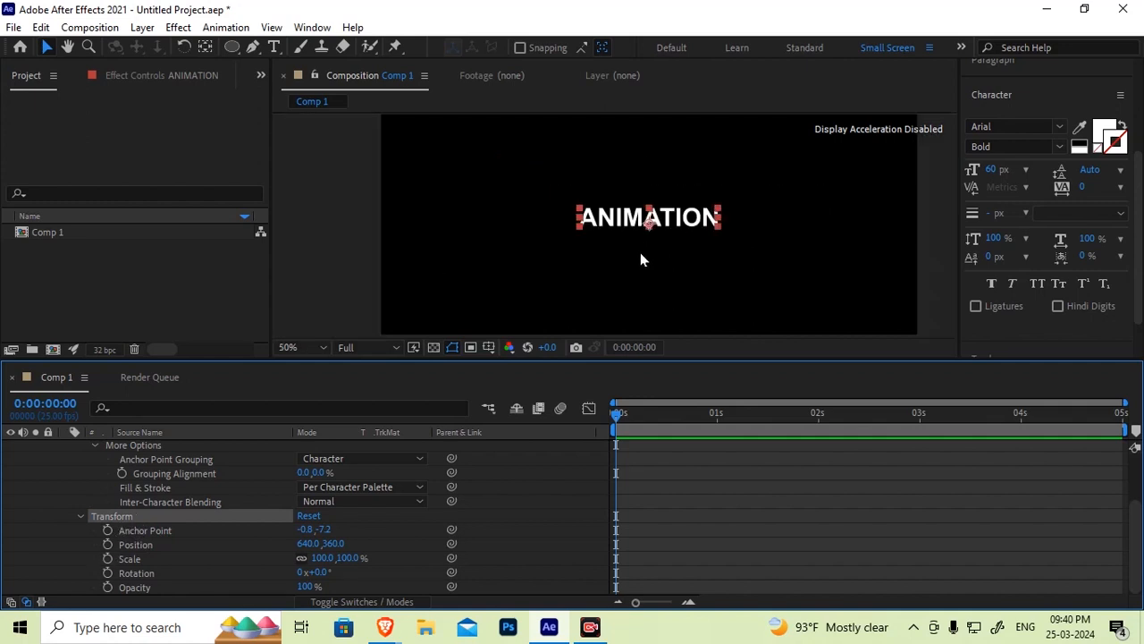
{"action": "left_click", "coordinate": [152, 529]}
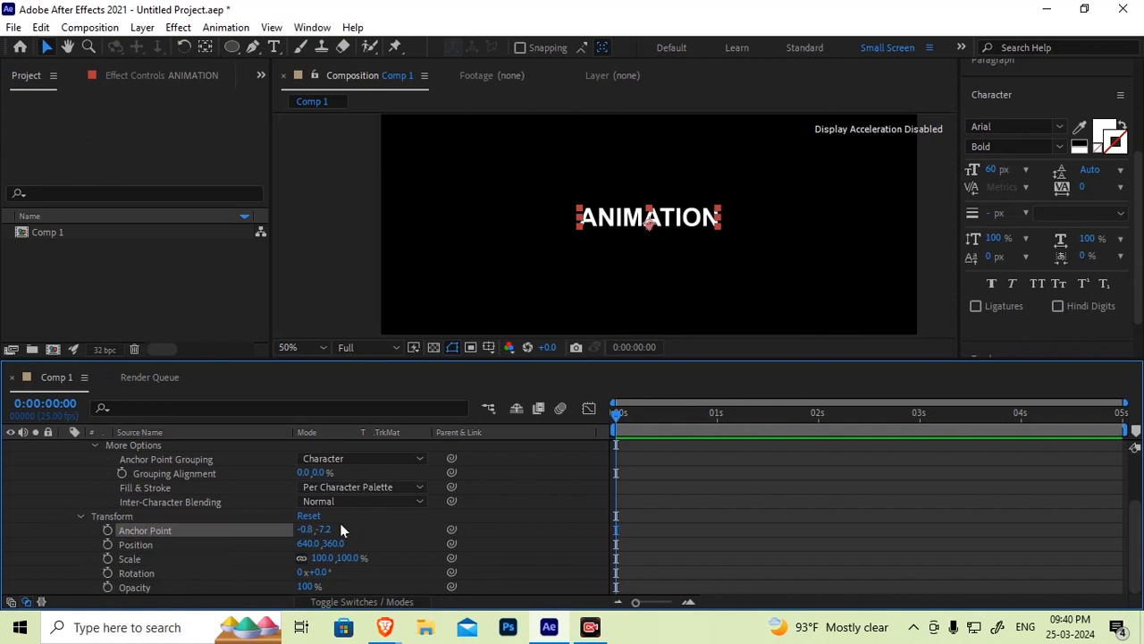
{"action": "left_click", "coordinate": [339, 460]}
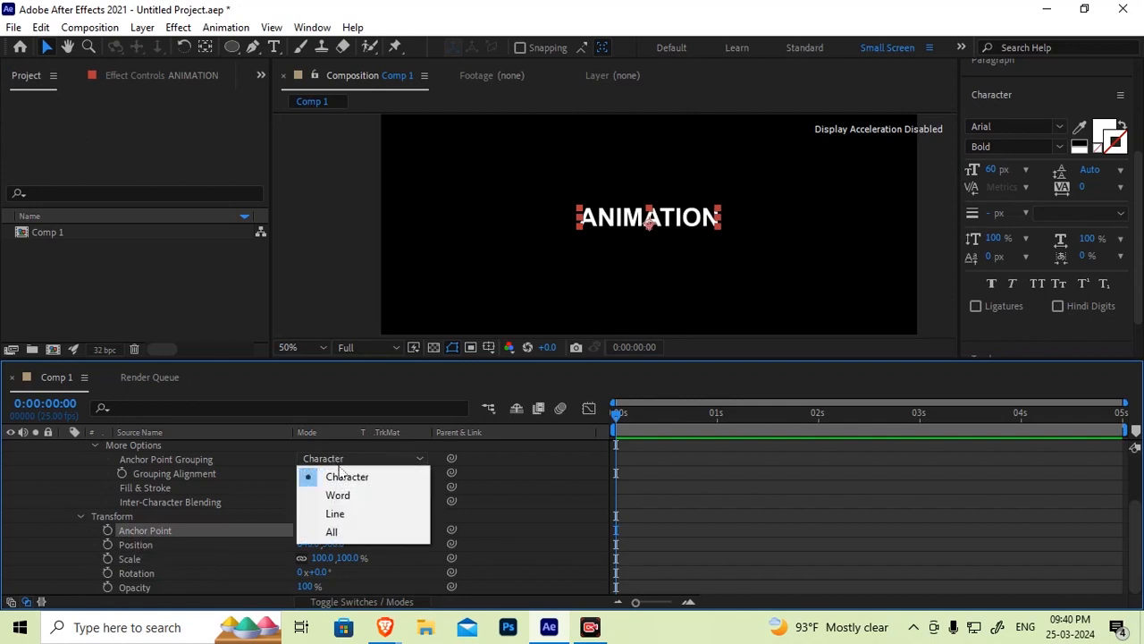
{"action": "left_click", "coordinate": [336, 517]}
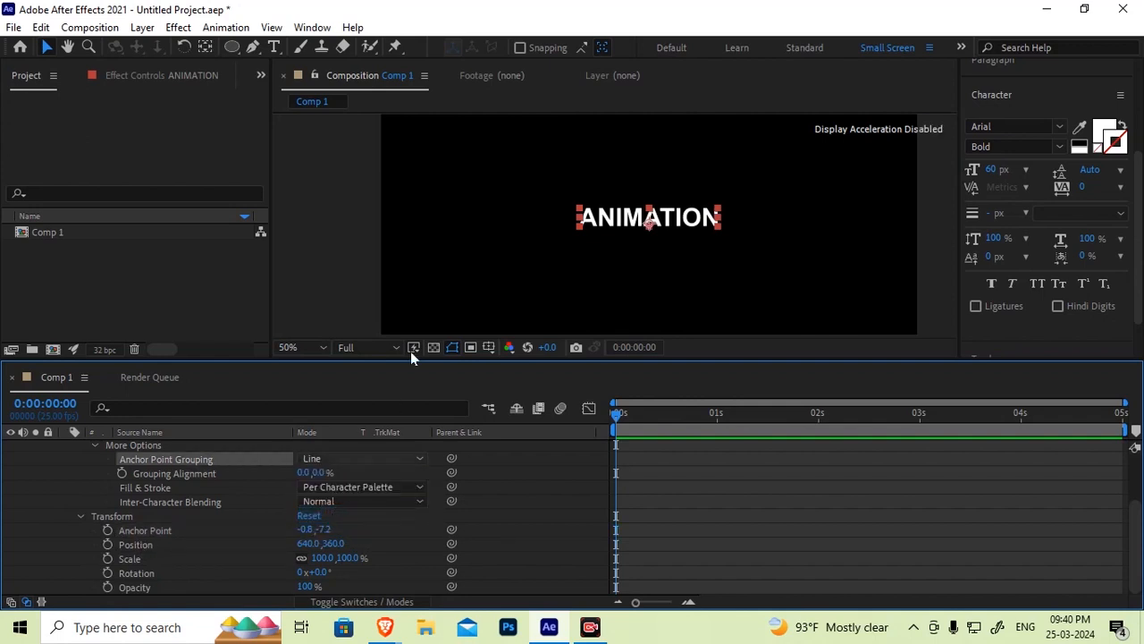
{"action": "left_click", "coordinate": [355, 461]}
{"action": "left_click", "coordinate": [351, 478]}
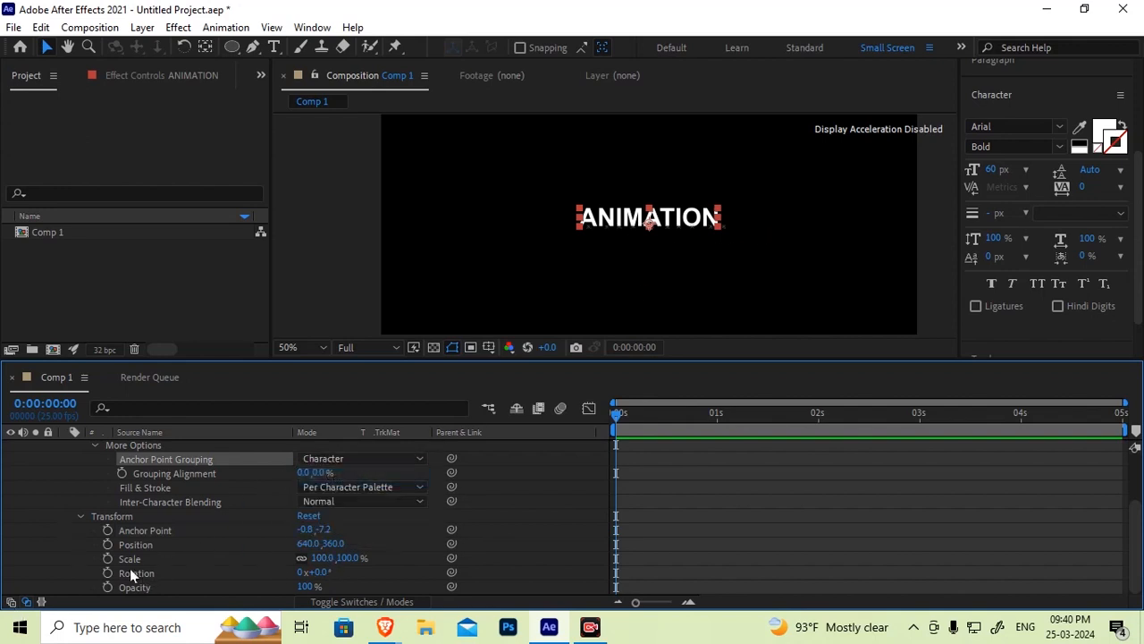
Keyframe the text's Position at the start and set it to 1058,360 at frame 12
{"action": "left_click", "coordinate": [126, 546]}
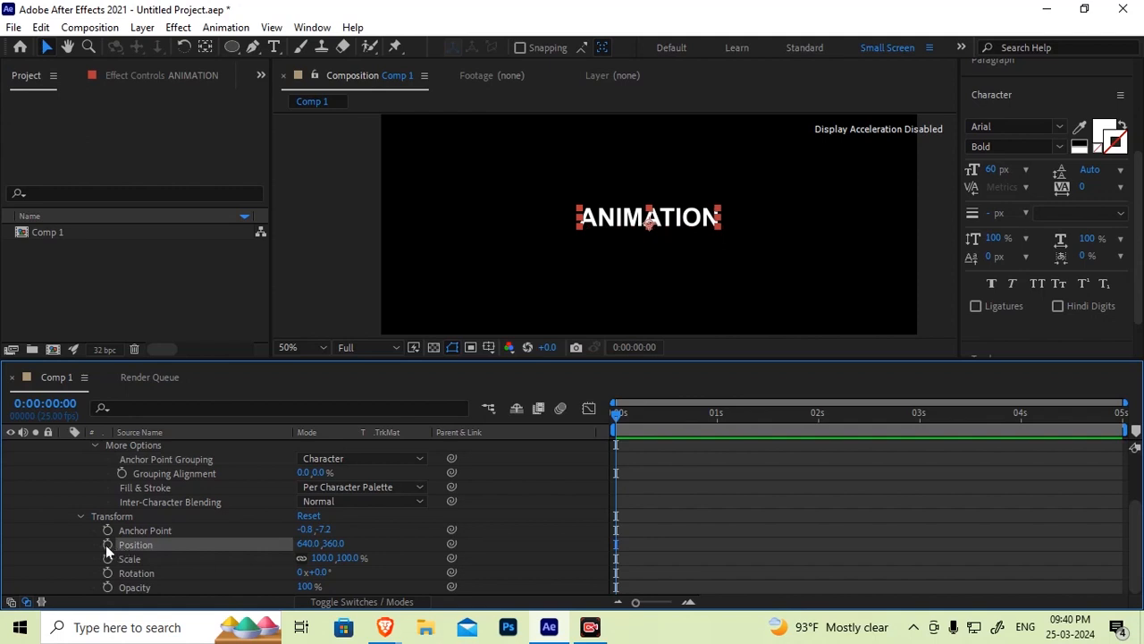
{"action": "left_click", "coordinate": [106, 543]}
{"action": "left_click", "coordinate": [665, 421]}
{"action": "left_click_drag", "start_coordinate": [308, 544], "coordinate": [694, 536]}
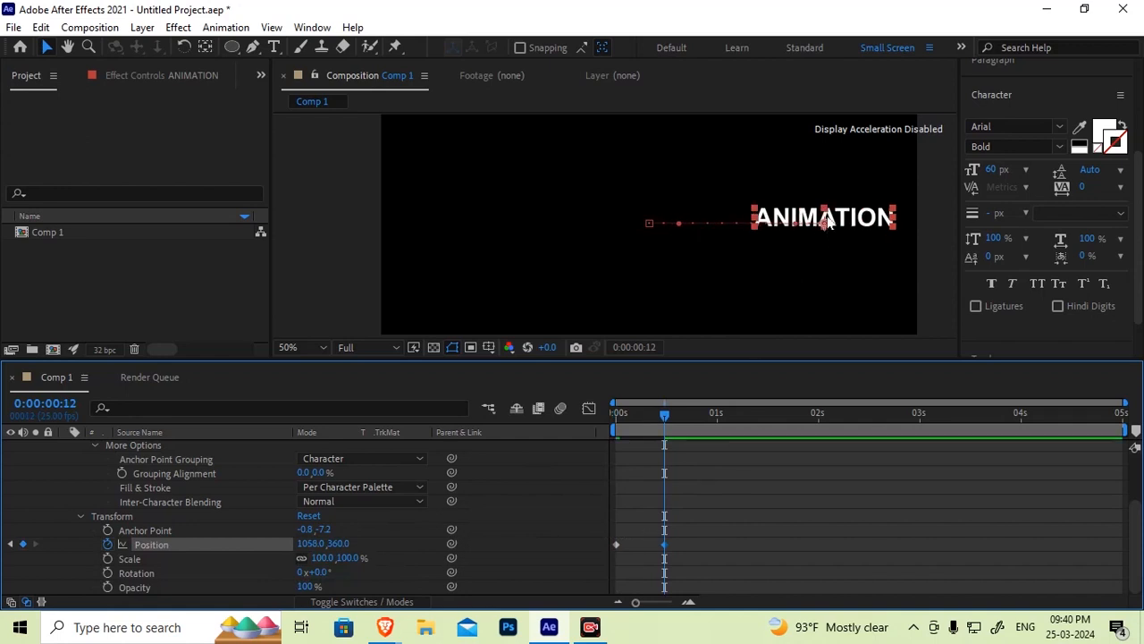
{"action": "left_click_drag", "start_coordinate": [666, 415], "coordinate": [481, 430]}
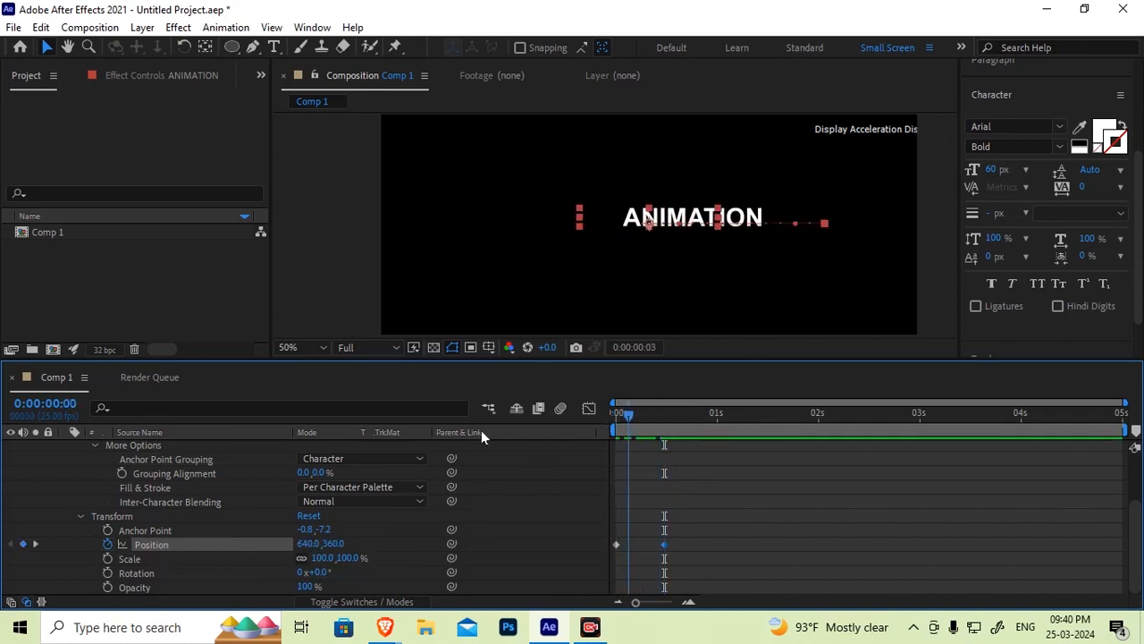
Review the Anchor Point Grouping options and the Animate menu again without choosing anything
{"action": "left_click", "coordinate": [336, 458]}
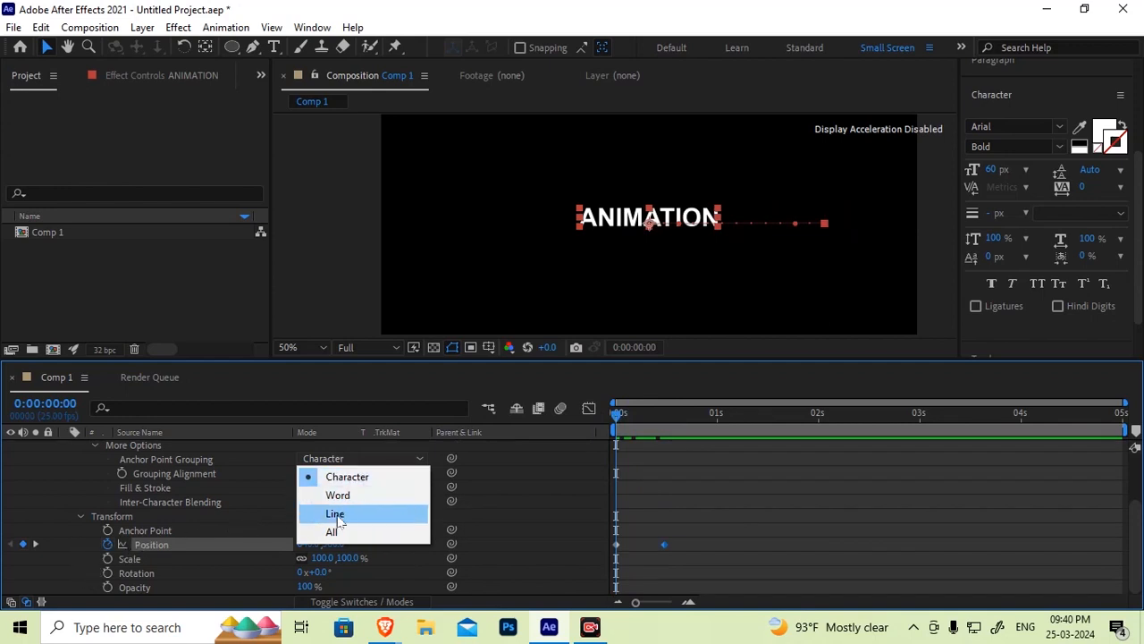
{"action": "left_click", "coordinate": [187, 470]}
{"action": "scroll", "coordinate": [268, 495], "scroll_direction": "up", "scroll_amount": 3}
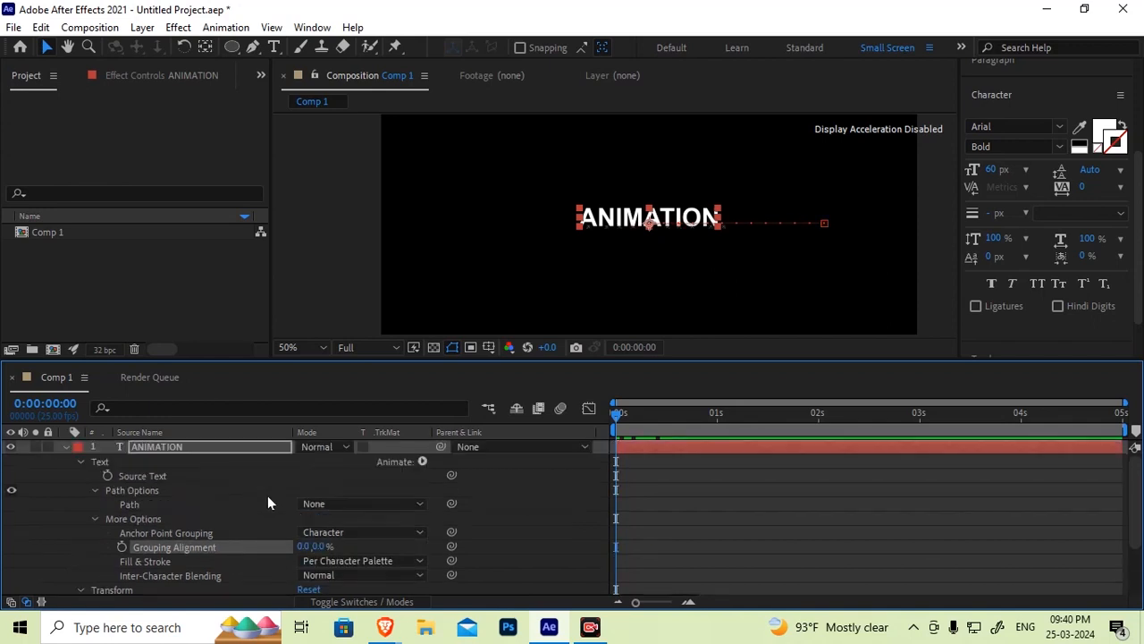
{"action": "left_click", "coordinate": [422, 461]}
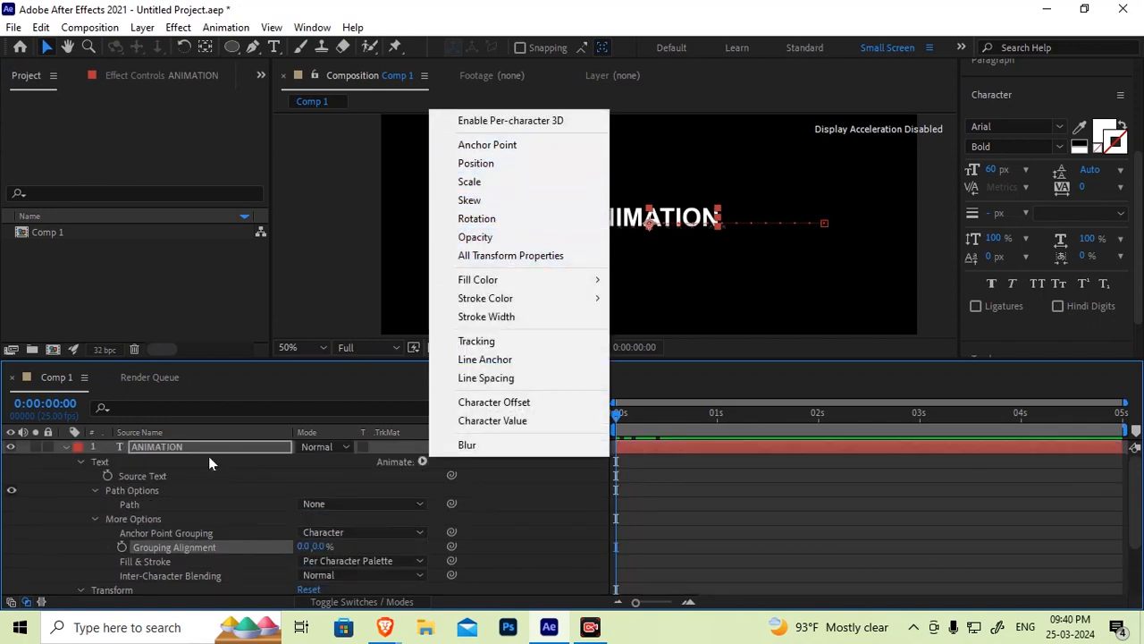
{"action": "left_click", "coordinate": [221, 492]}
Remove the Position keyframes by turning off the Position stopwatch
{"action": "scroll", "coordinate": [222, 538], "scroll_direction": "down", "scroll_amount": 2}
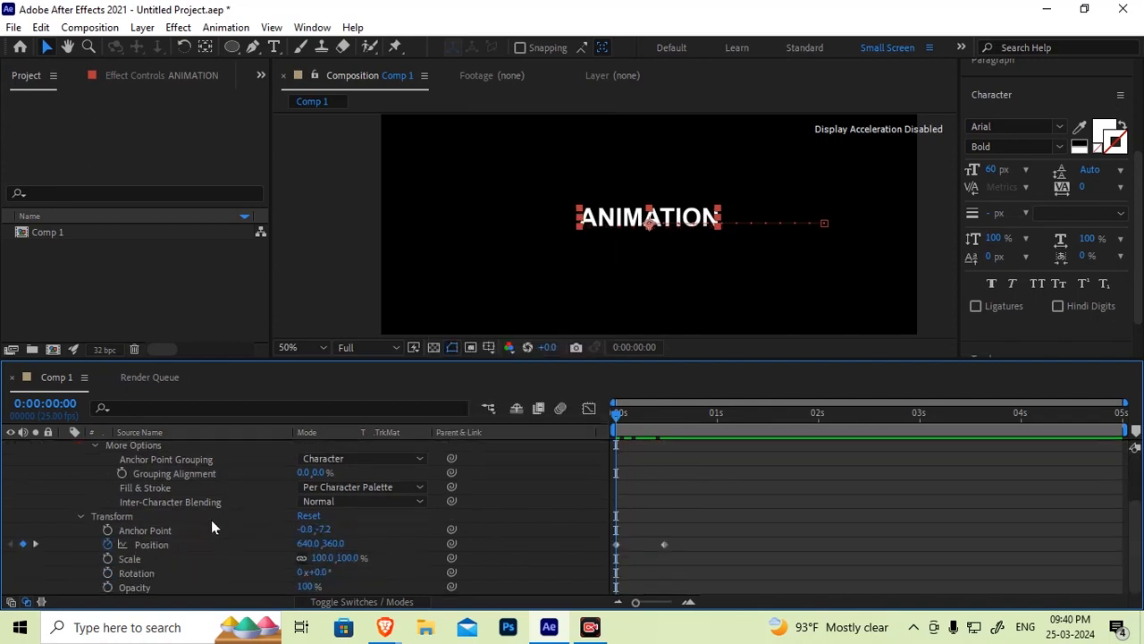
{"action": "left_click", "coordinate": [171, 543]}
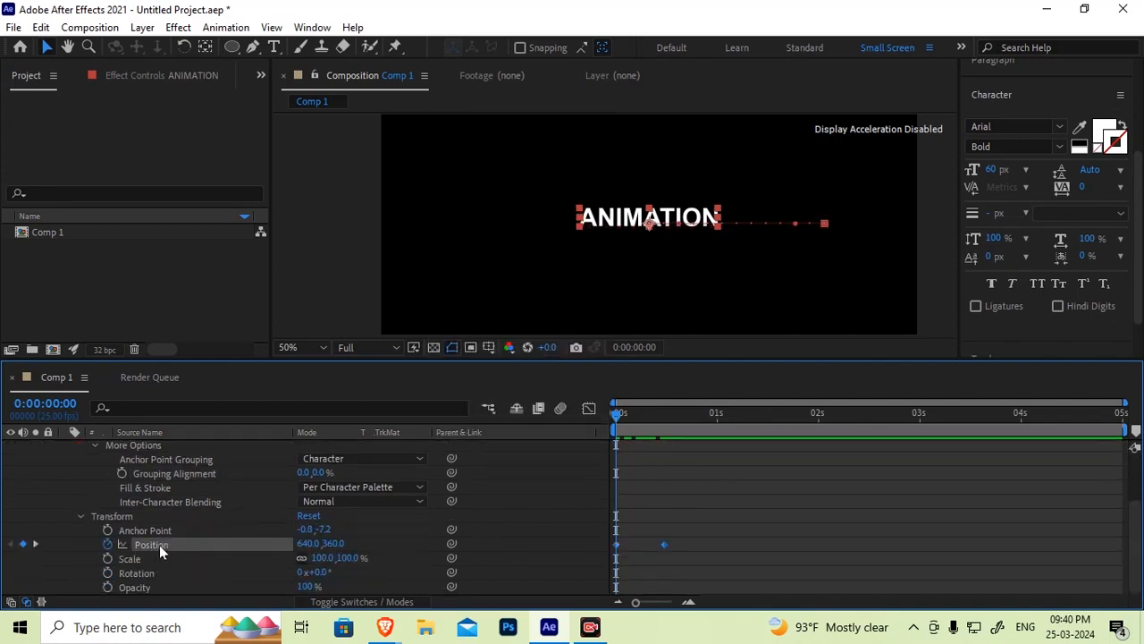
{"action": "left_click_drag", "start_coordinate": [616, 415], "coordinate": [434, 426]}
{"action": "left_click", "coordinate": [329, 463]}
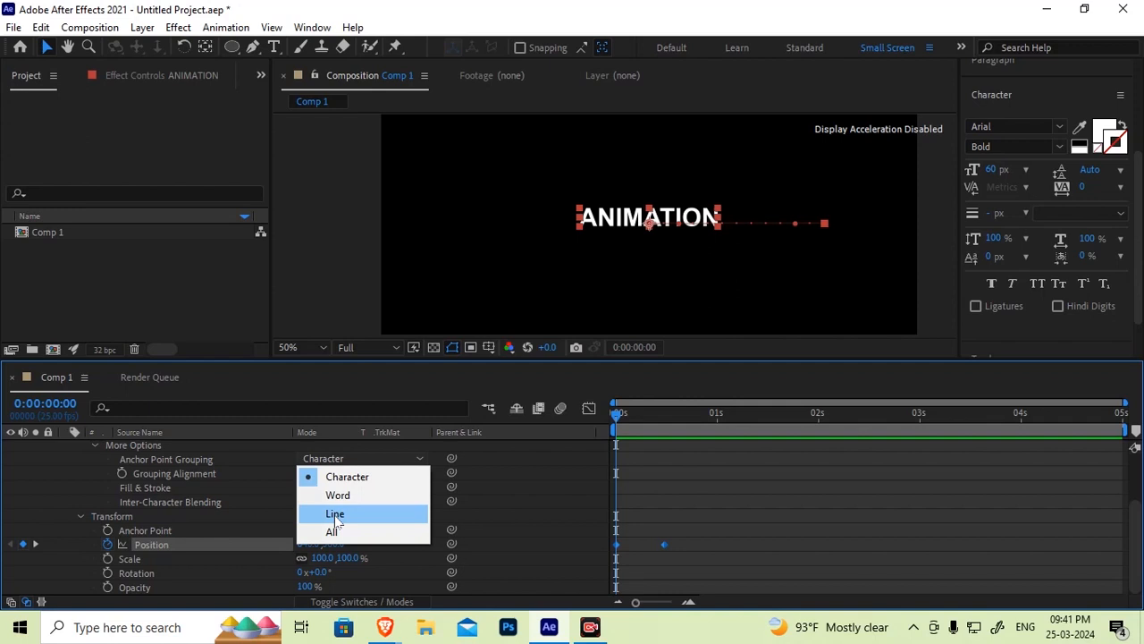
{"action": "left_click", "coordinate": [106, 545]}
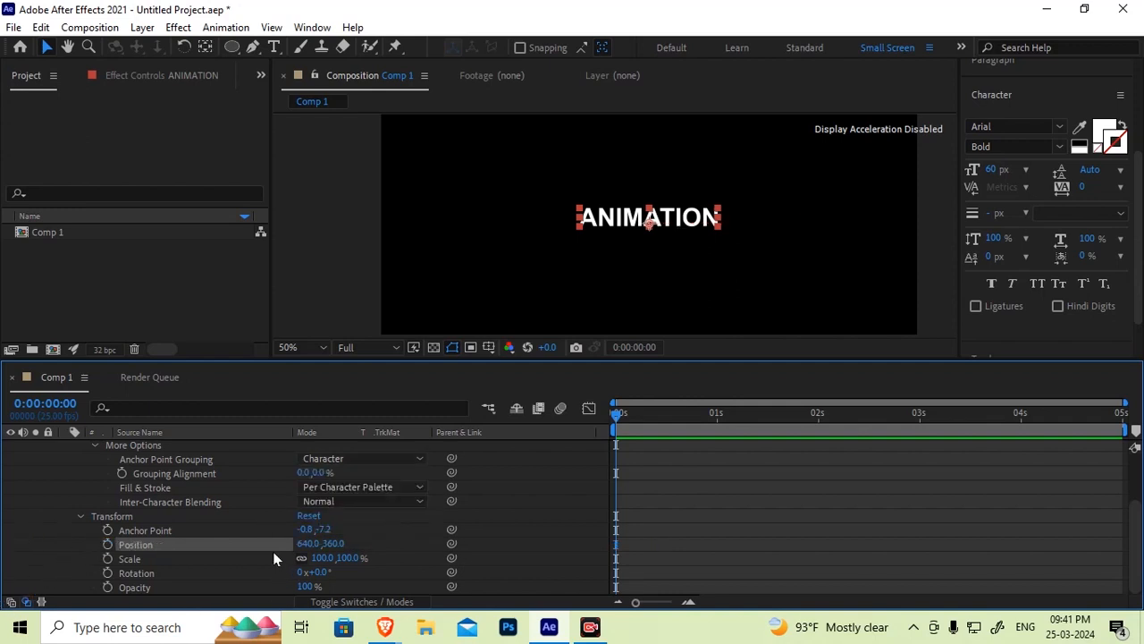
{"action": "left_click", "coordinate": [101, 516]}
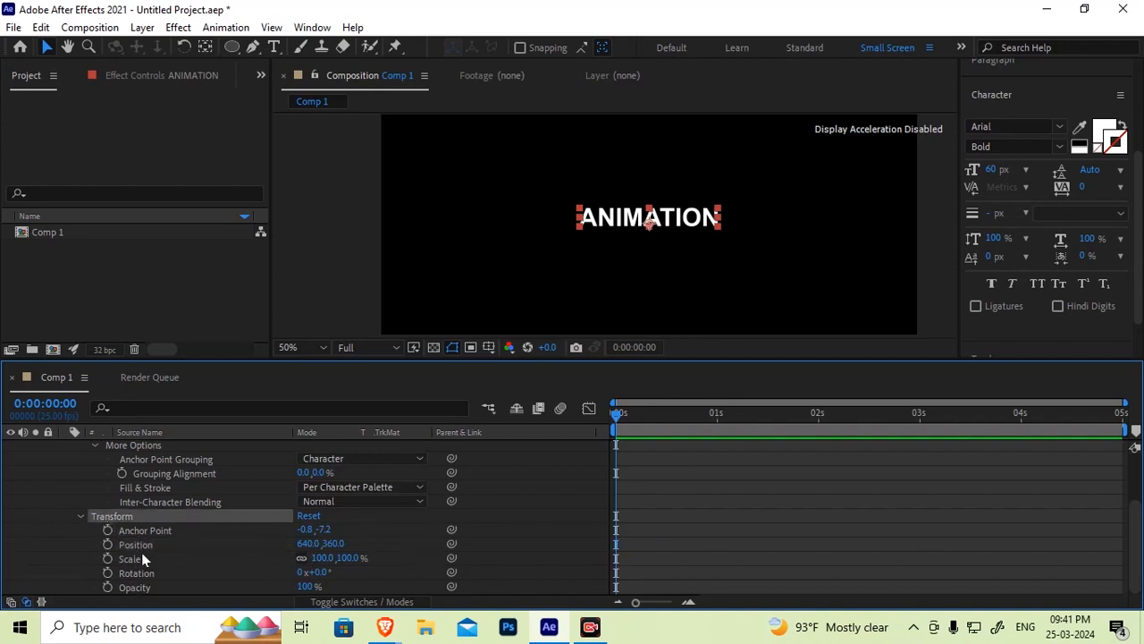
{"action": "left_click", "coordinate": [140, 531]}
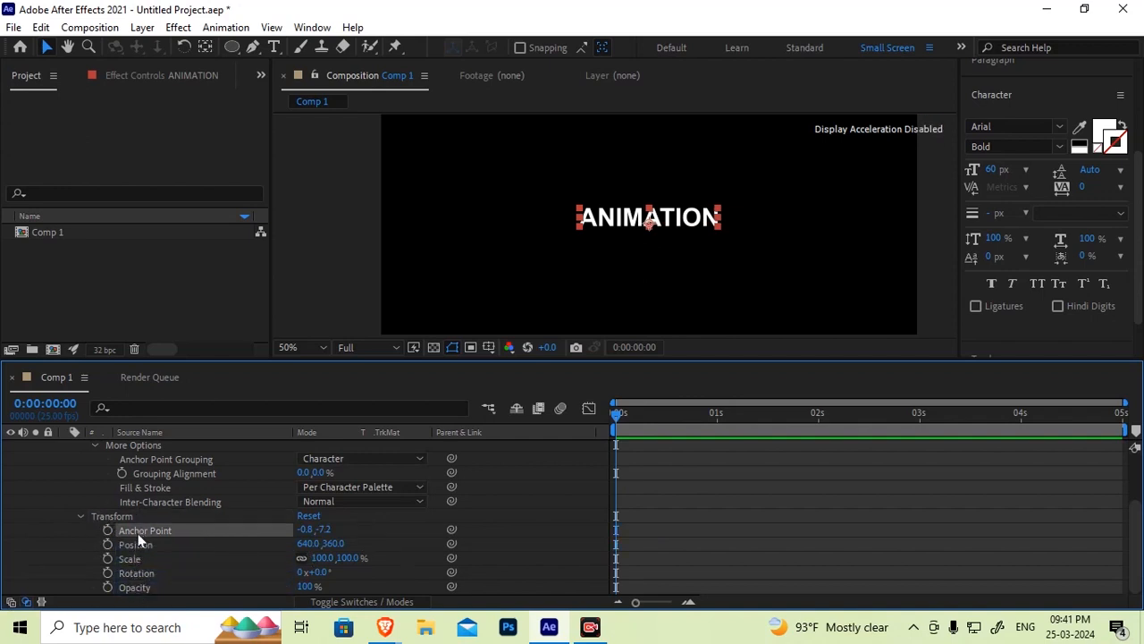
{"action": "left_click", "coordinate": [81, 516]}
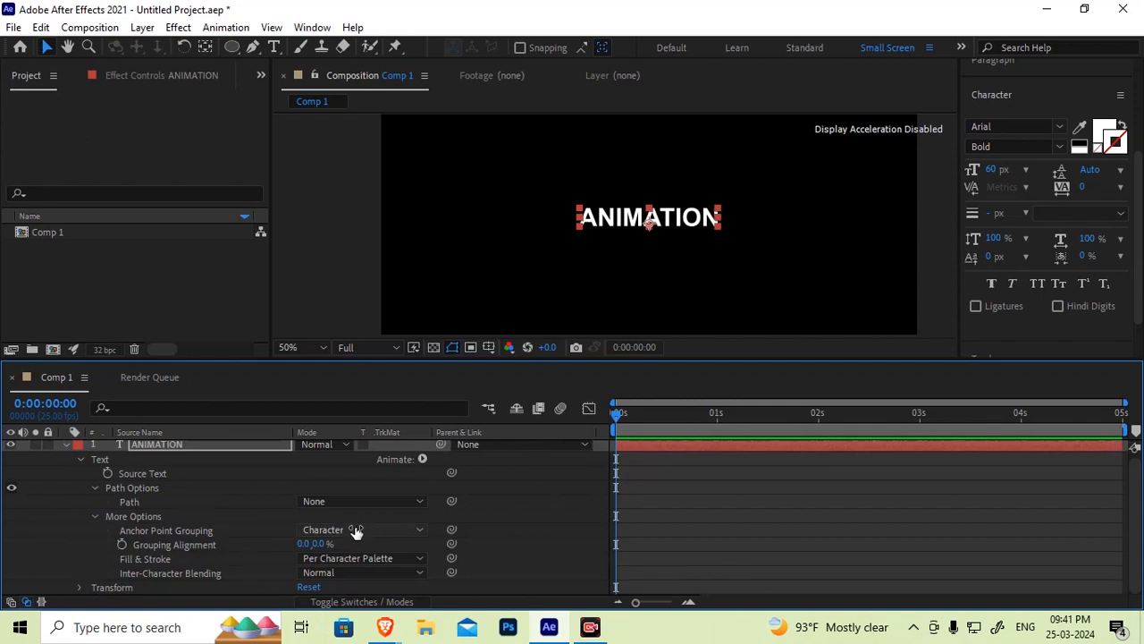
{"action": "left_click", "coordinate": [422, 459]}
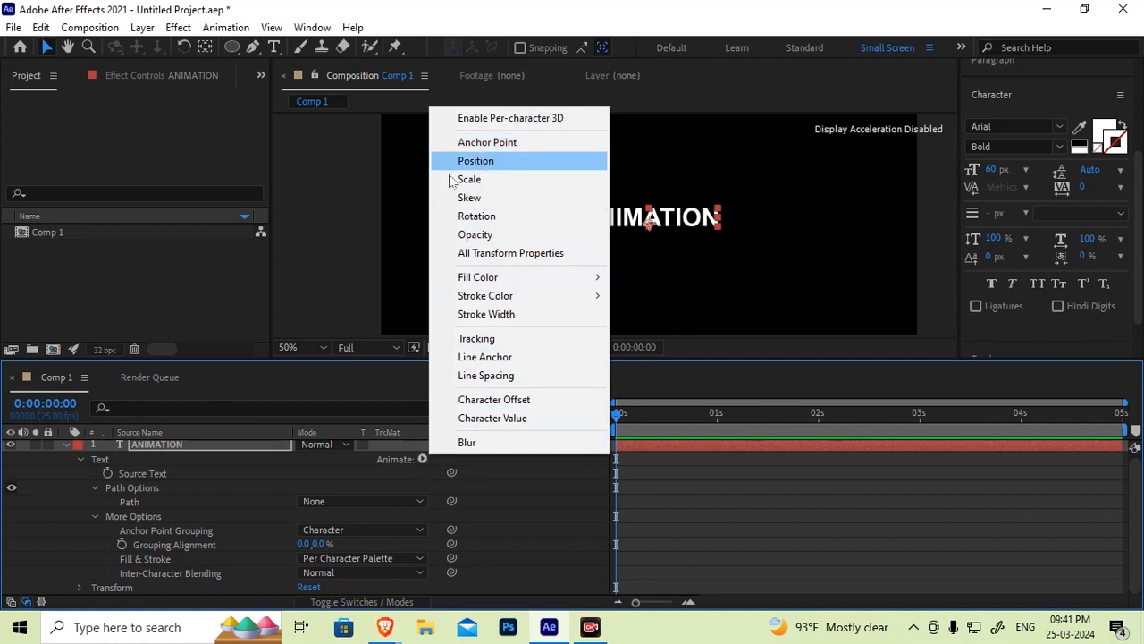
{"action": "left_click", "coordinate": [76, 587]}
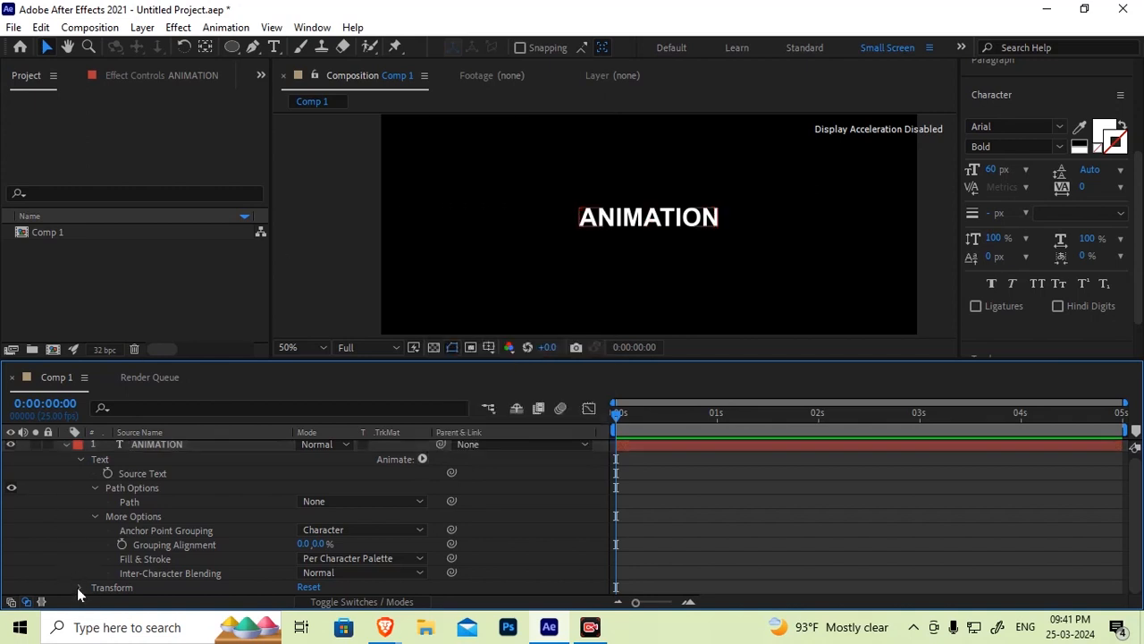
{"action": "left_click", "coordinate": [78, 587]}
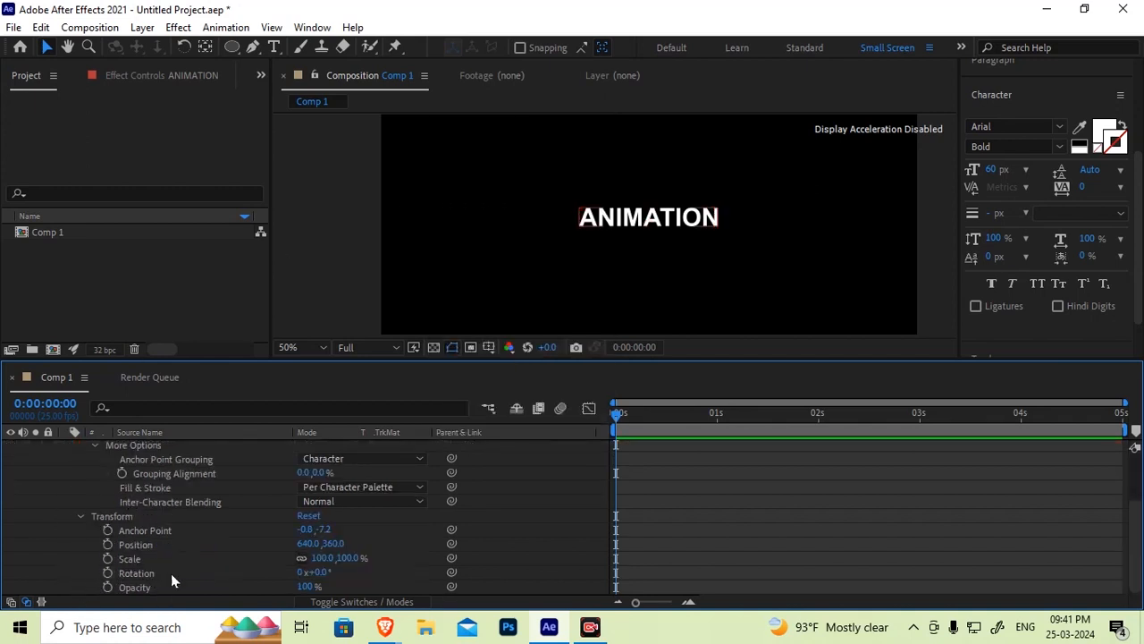
Add a text animator with All Transform Properties to the ANIMATION layer
{"action": "scroll", "coordinate": [319, 540], "scroll_direction": "up", "scroll_amount": 3}
{"action": "left_click", "coordinate": [423, 461]}
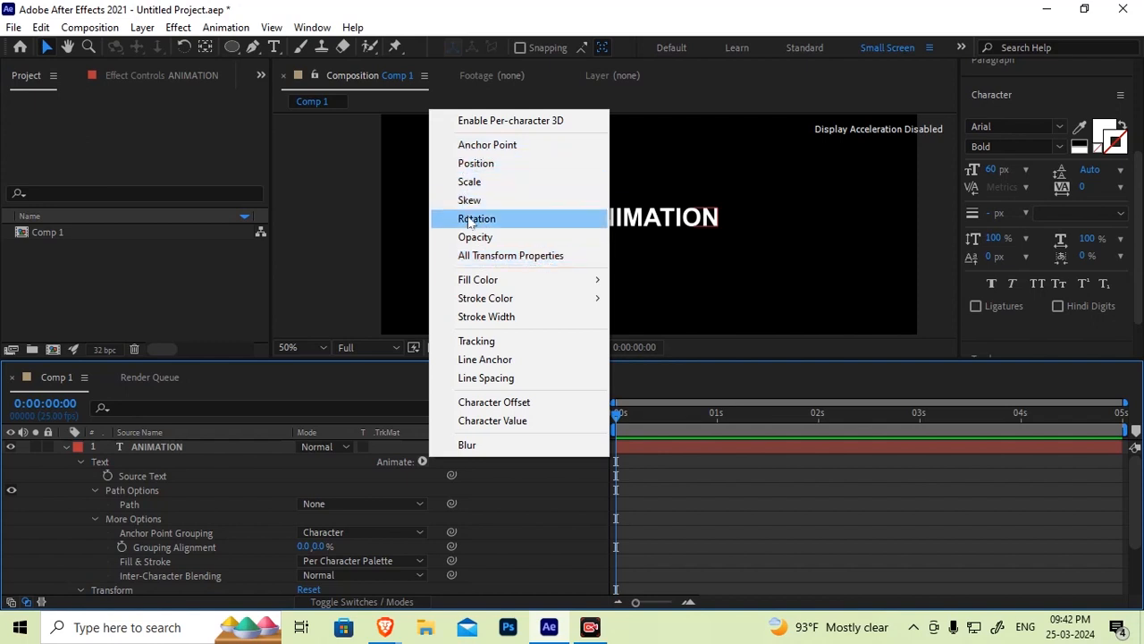
{"action": "left_click", "coordinate": [513, 257]}
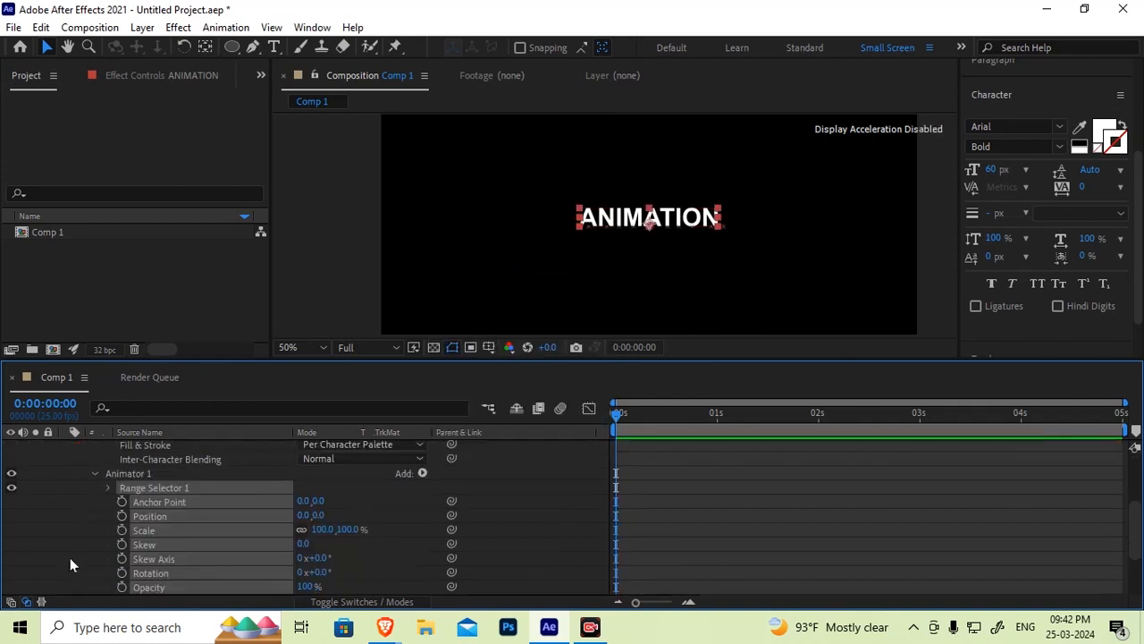
{"action": "left_click", "coordinate": [74, 565]}
Examine Animator 1's Range Selector and its transform properties in the enlarged timeline
{"action": "left_click_drag", "start_coordinate": [374, 358], "coordinate": [362, 242]}
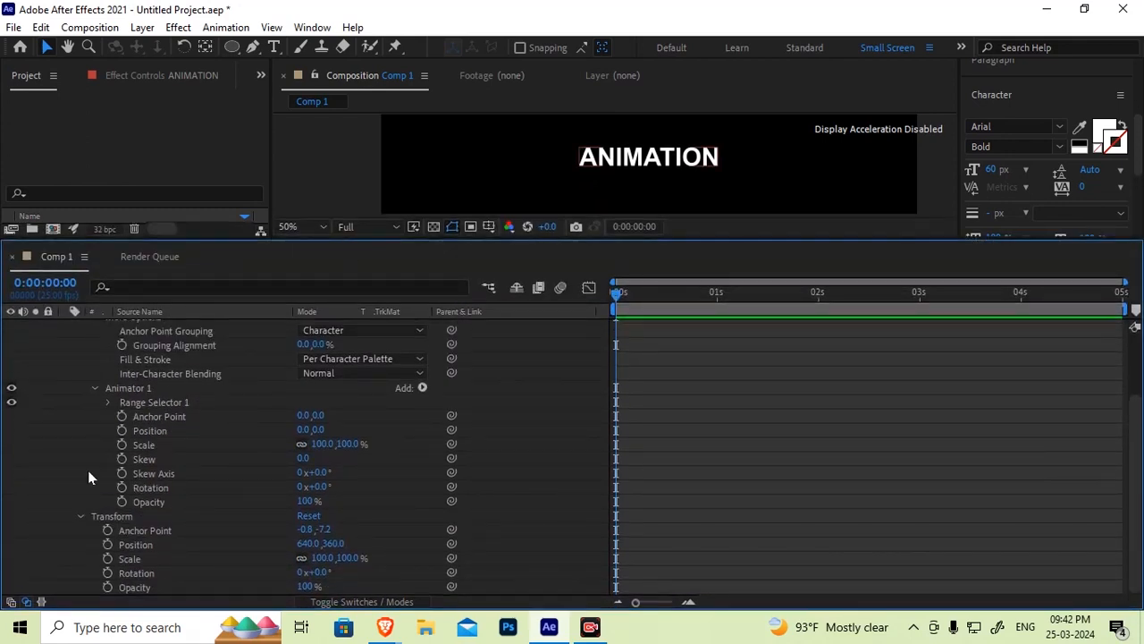
{"action": "left_click", "coordinate": [130, 393]}
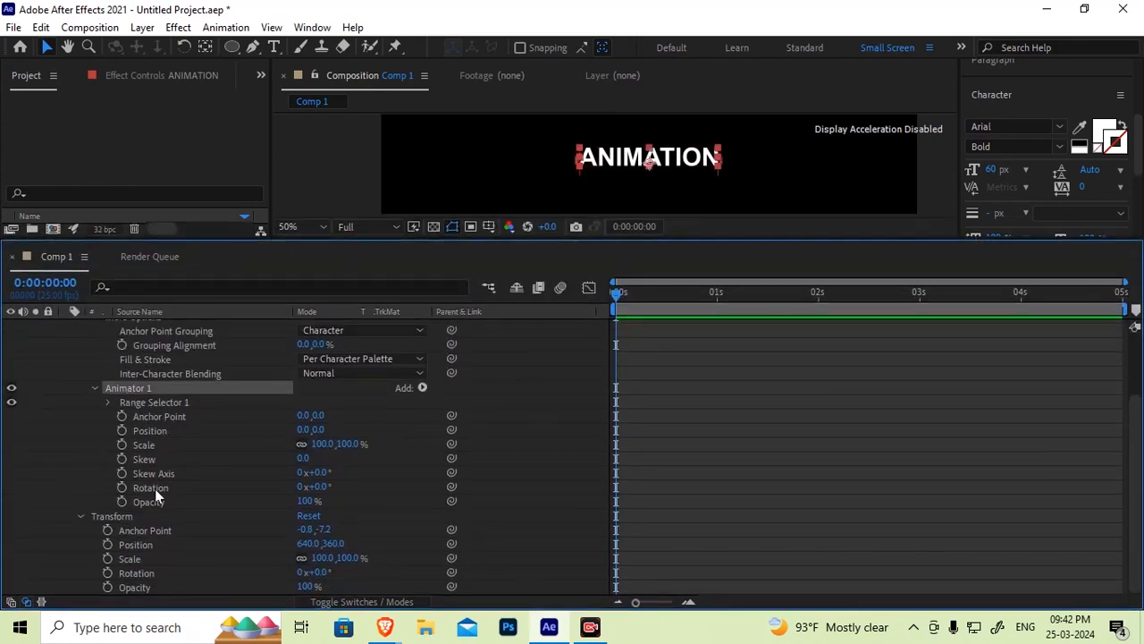
{"action": "left_click", "coordinate": [142, 401]}
{"action": "left_click", "coordinate": [164, 414]}
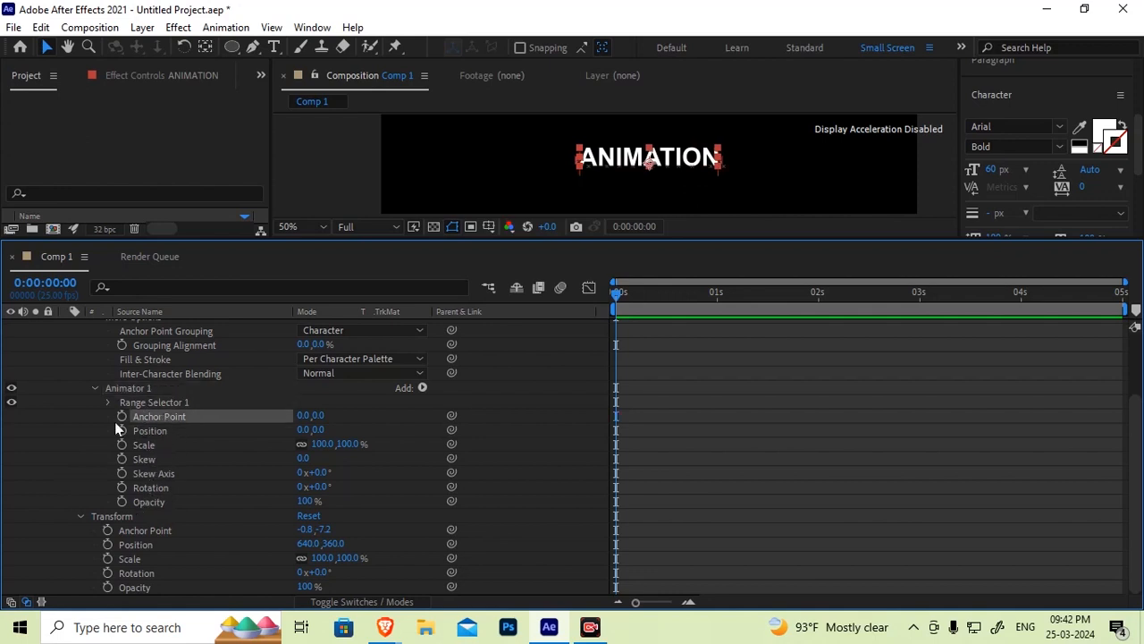
{"action": "left_click_drag", "start_coordinate": [86, 412], "coordinate": [168, 505]}
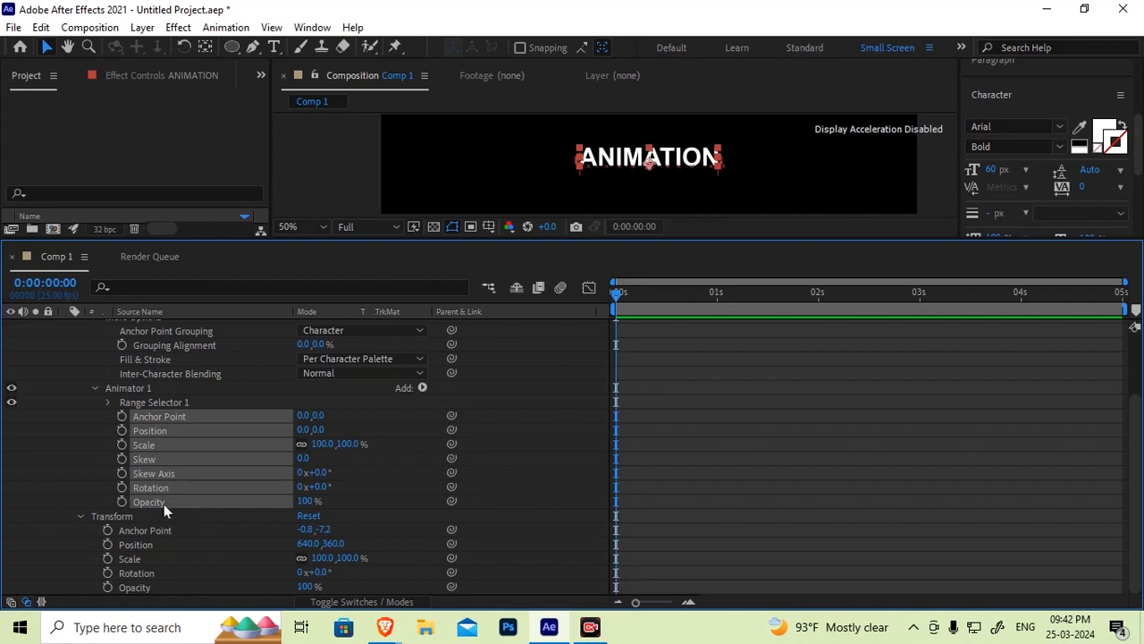
{"action": "left_click", "coordinate": [77, 486]}
{"action": "left_click", "coordinate": [163, 418]}
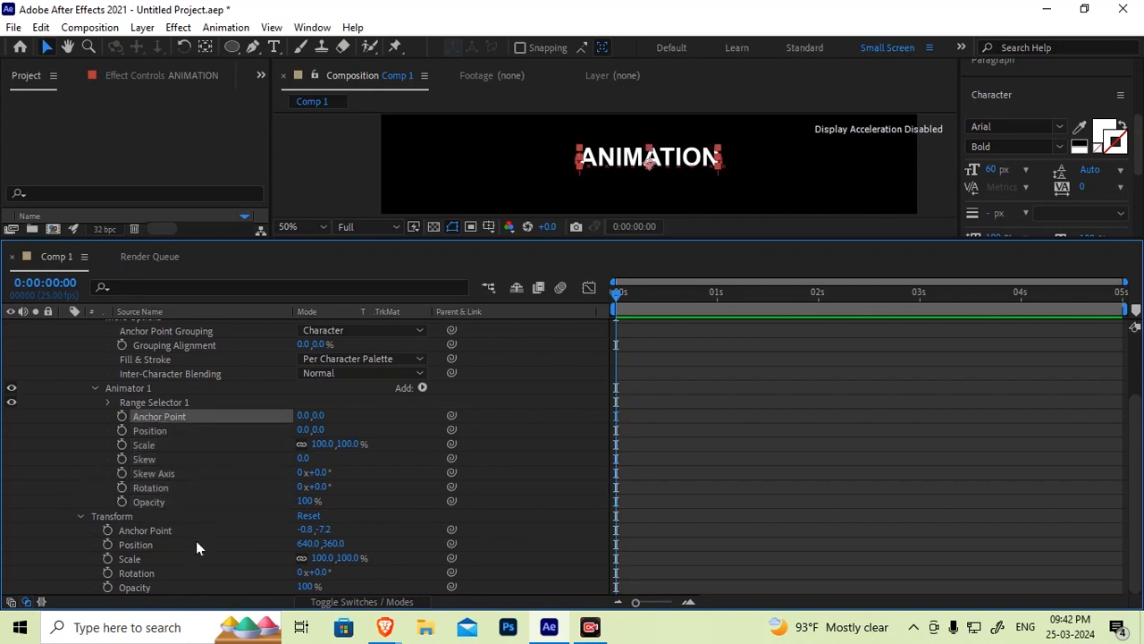
{"action": "left_click", "coordinate": [154, 503]}
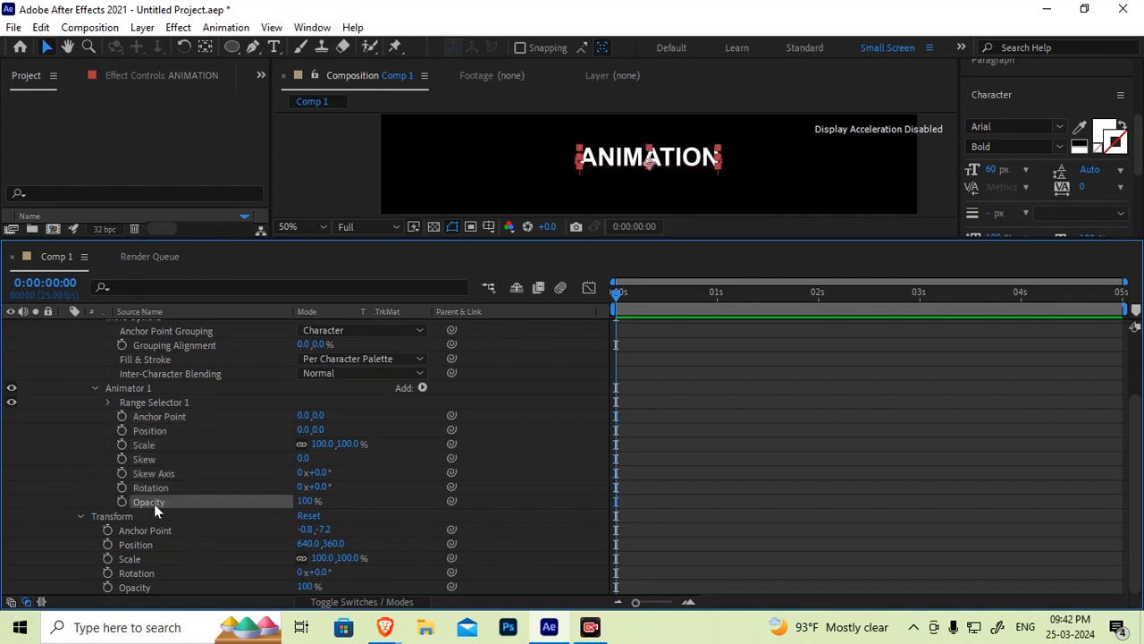
{"action": "left_click", "coordinate": [119, 387]}
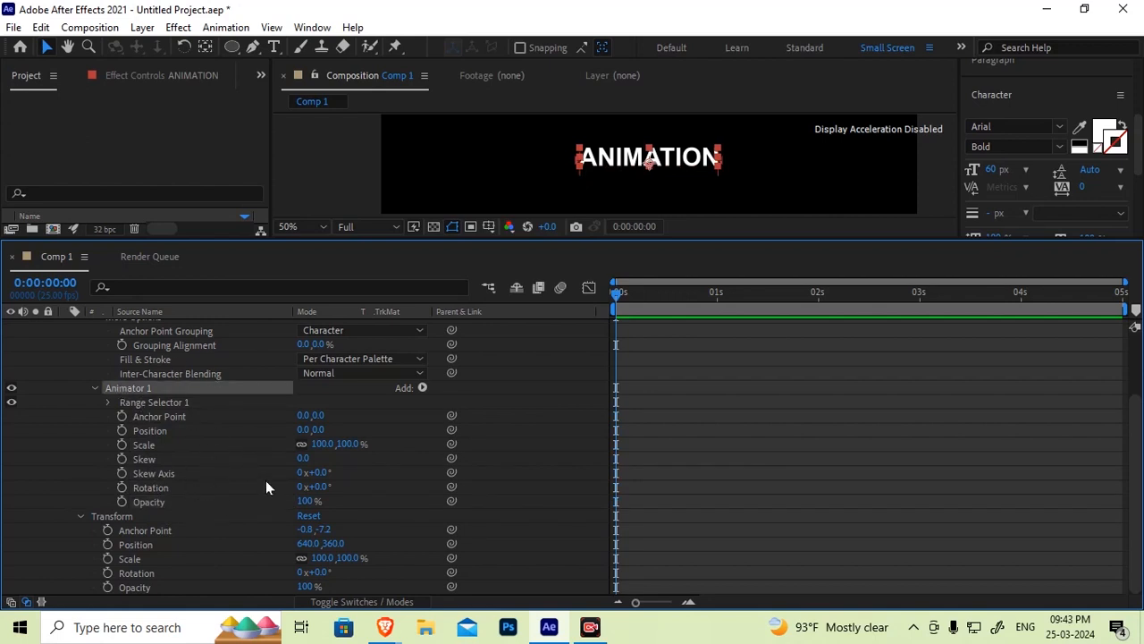
Review the Animate menu, then open Animator 1's Add menu and point to its Selector options
{"action": "scroll", "coordinate": [355, 484], "scroll_direction": "up", "scroll_amount": 3}
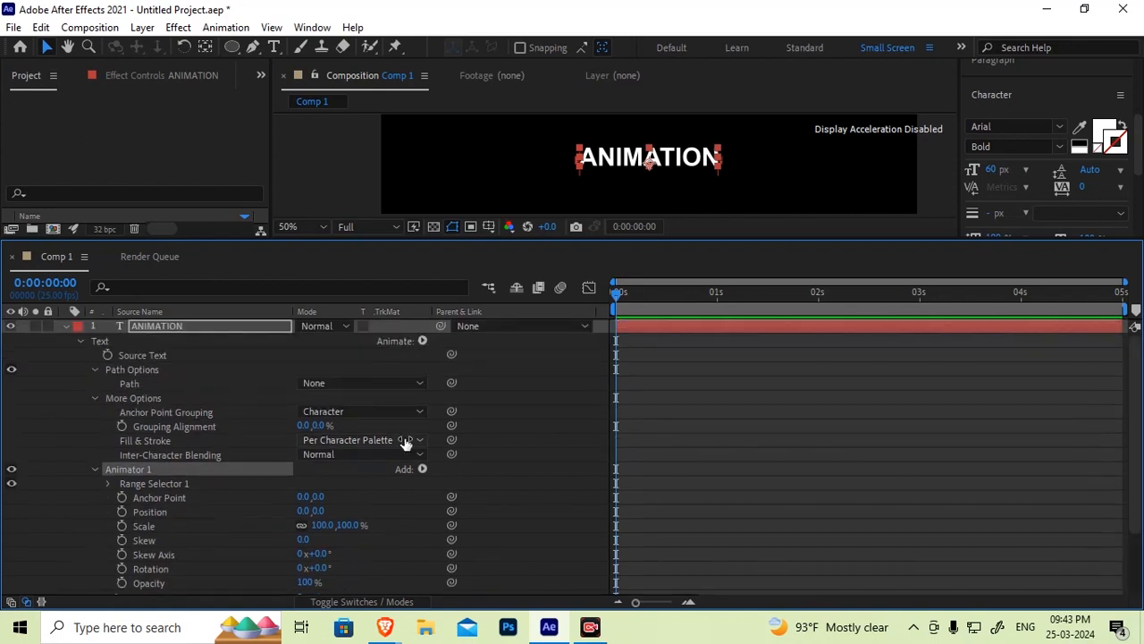
{"action": "left_click", "coordinate": [423, 341]}
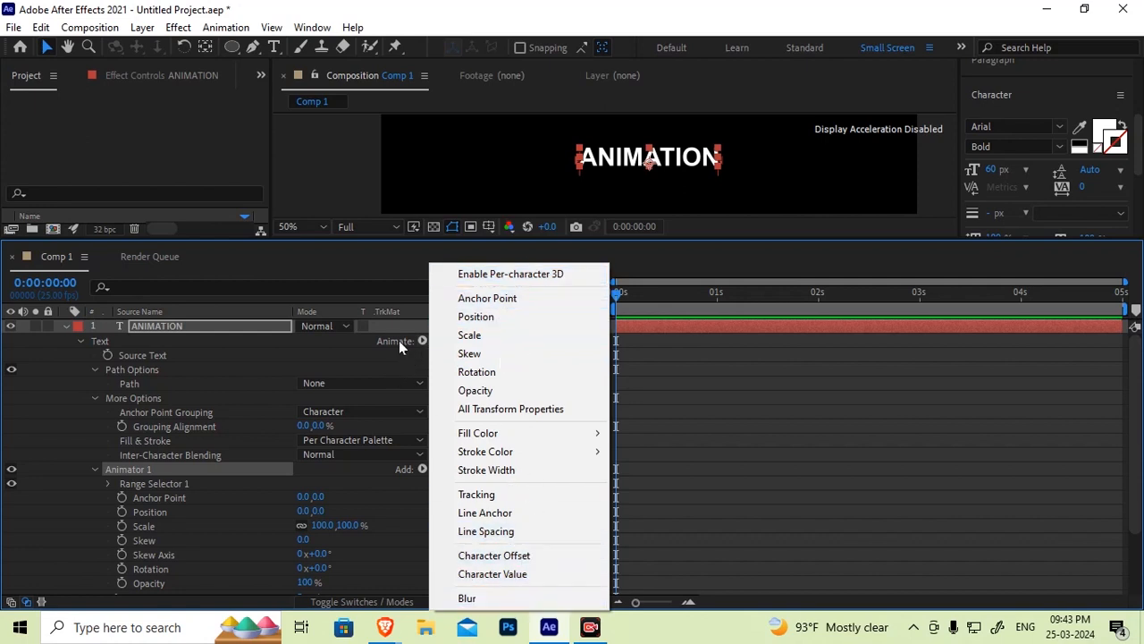
{"action": "left_click", "coordinate": [152, 469]}
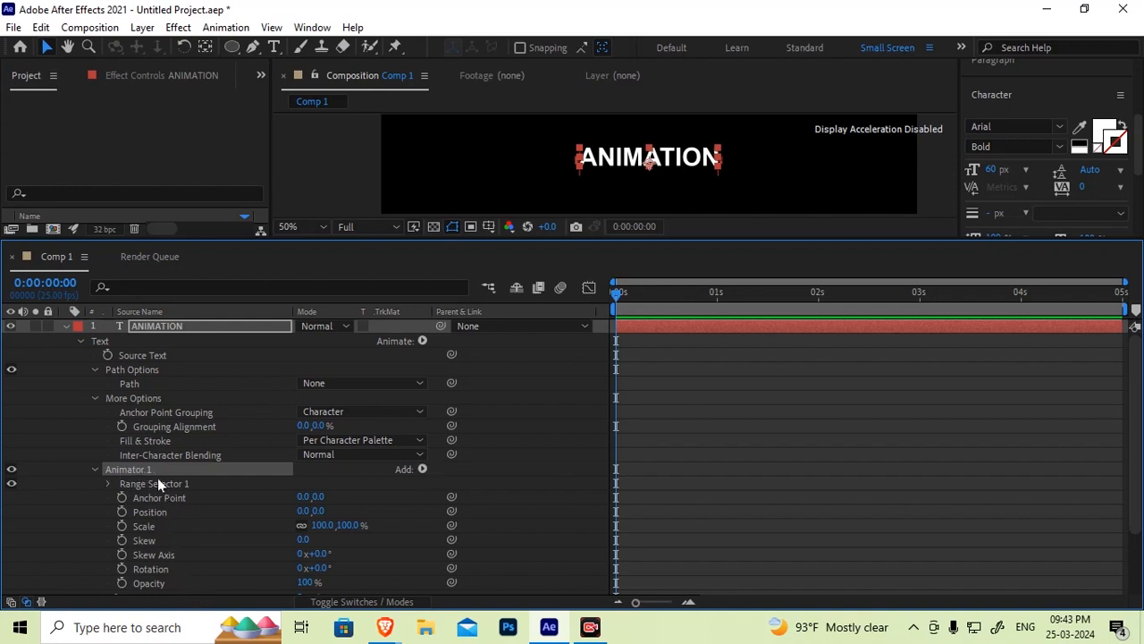
{"action": "left_click", "coordinate": [423, 469]}
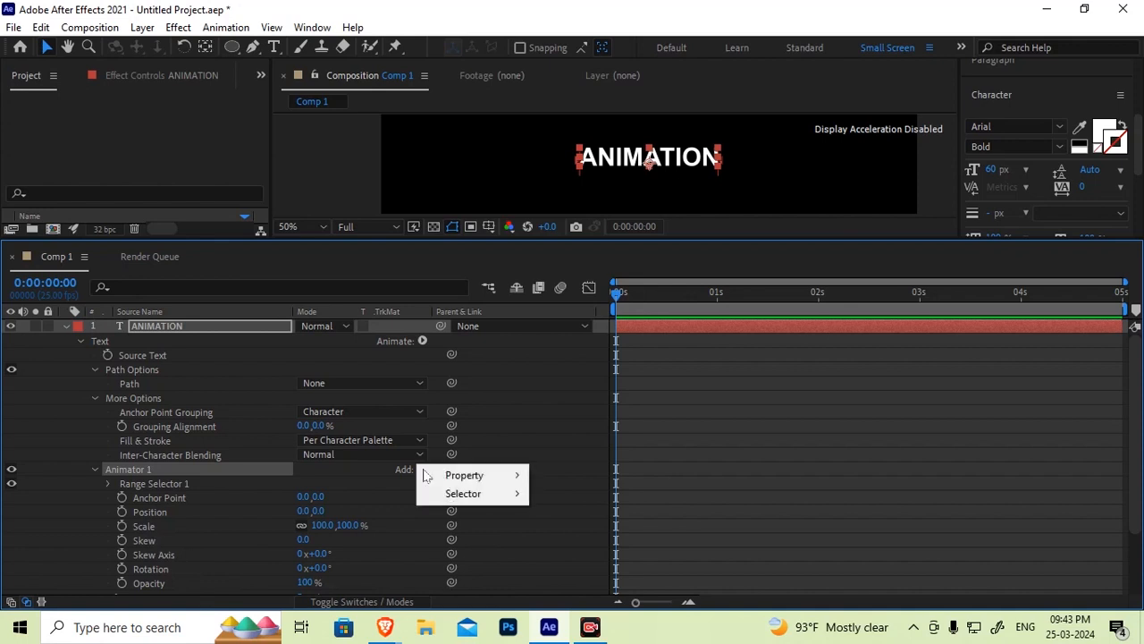
{"action": "mouse_move", "coordinate": [428, 476]}
{"action": "mouse_move", "coordinate": [503, 501]}
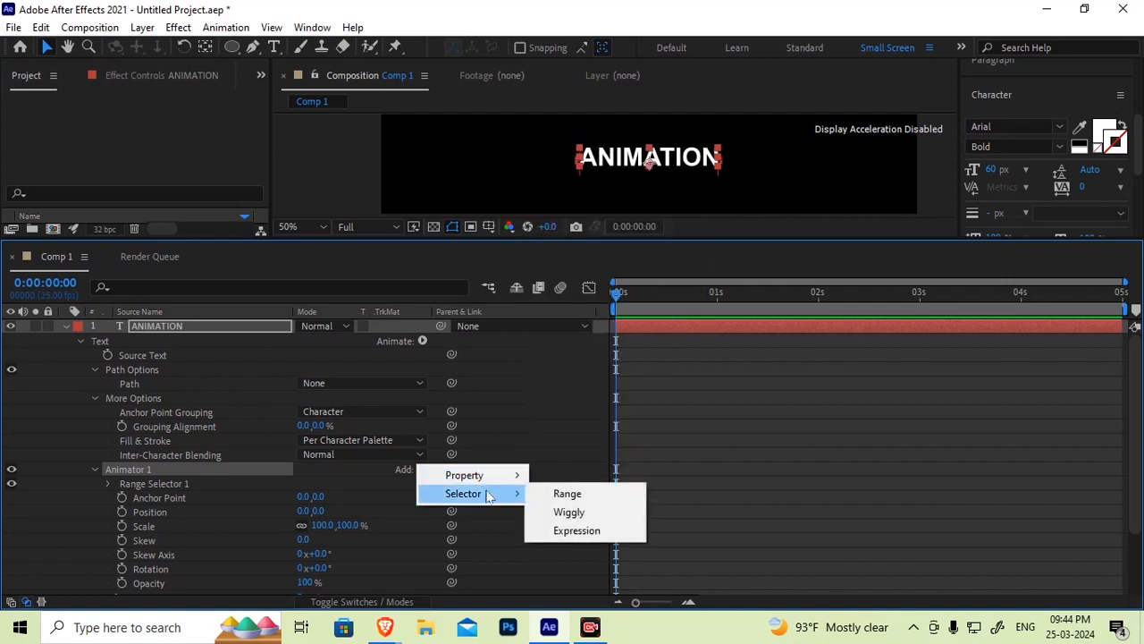
Expand Animator 1's Range Selector 1 to show its Start, End and Offset properties
{"action": "left_click", "coordinate": [128, 470]}
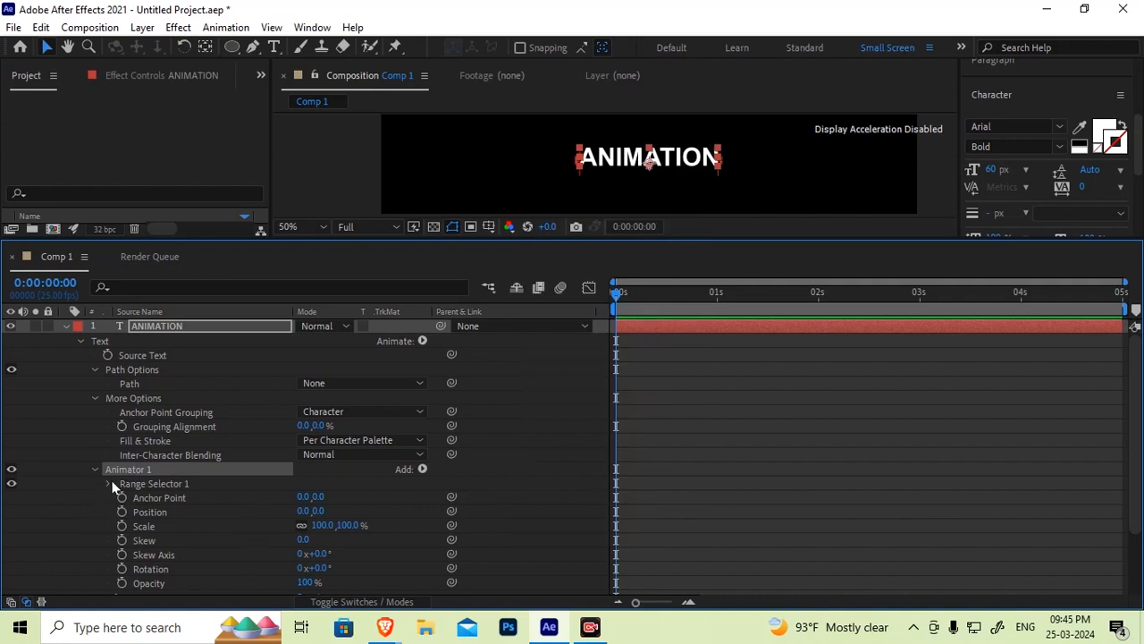
{"action": "left_click", "coordinate": [110, 483]}
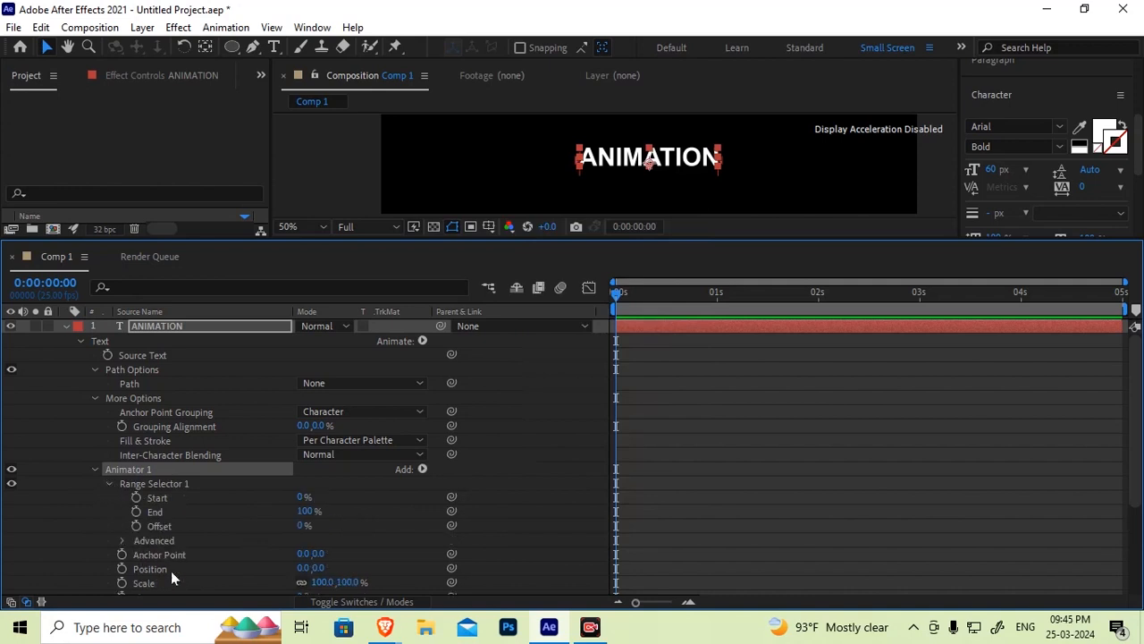
{"action": "left_click", "coordinate": [161, 501]}
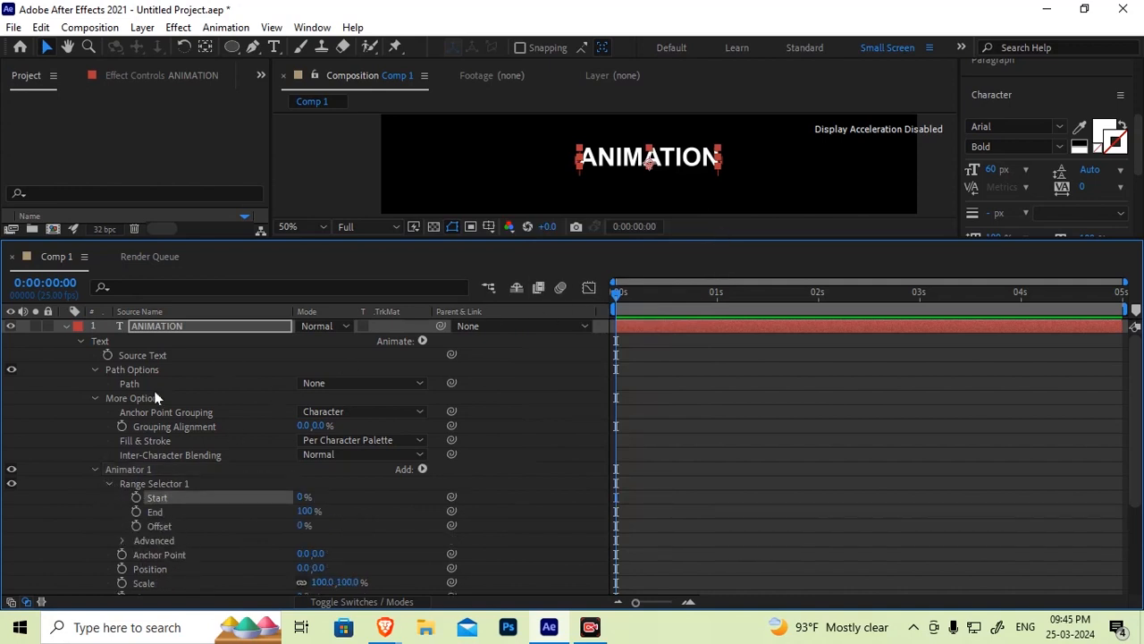
{"action": "scroll", "coordinate": [146, 521], "scroll_direction": "down", "scroll_amount": 3}
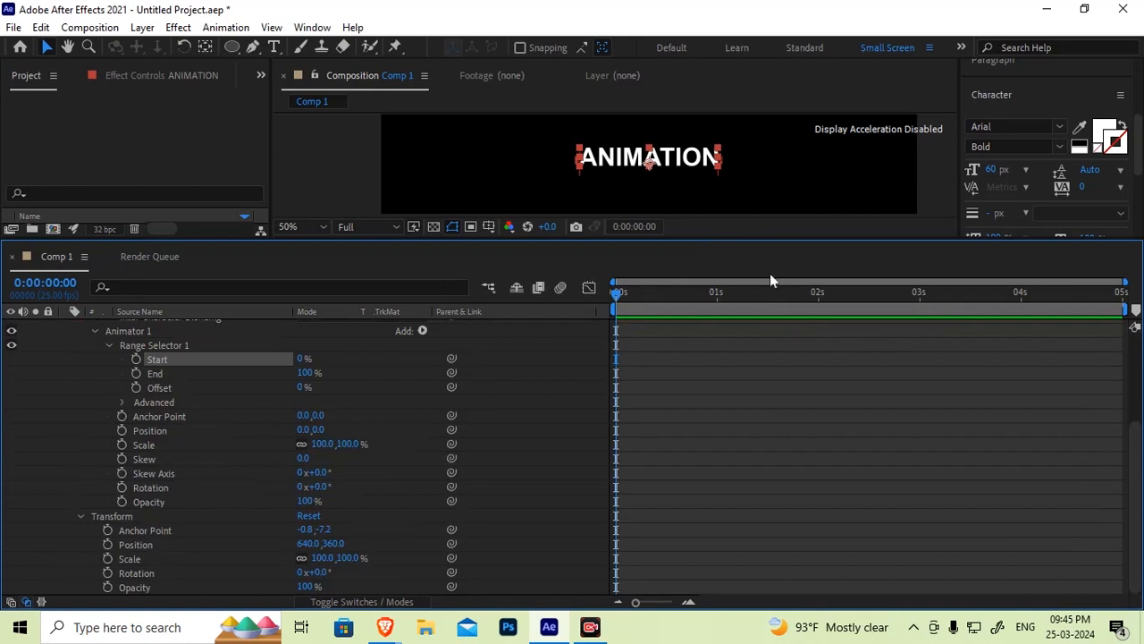
Enlarge the Composition viewer and zoom and pan across the ANIMATION text to inspect it
{"action": "left_click_drag", "start_coordinate": [739, 239], "coordinate": [746, 397]}
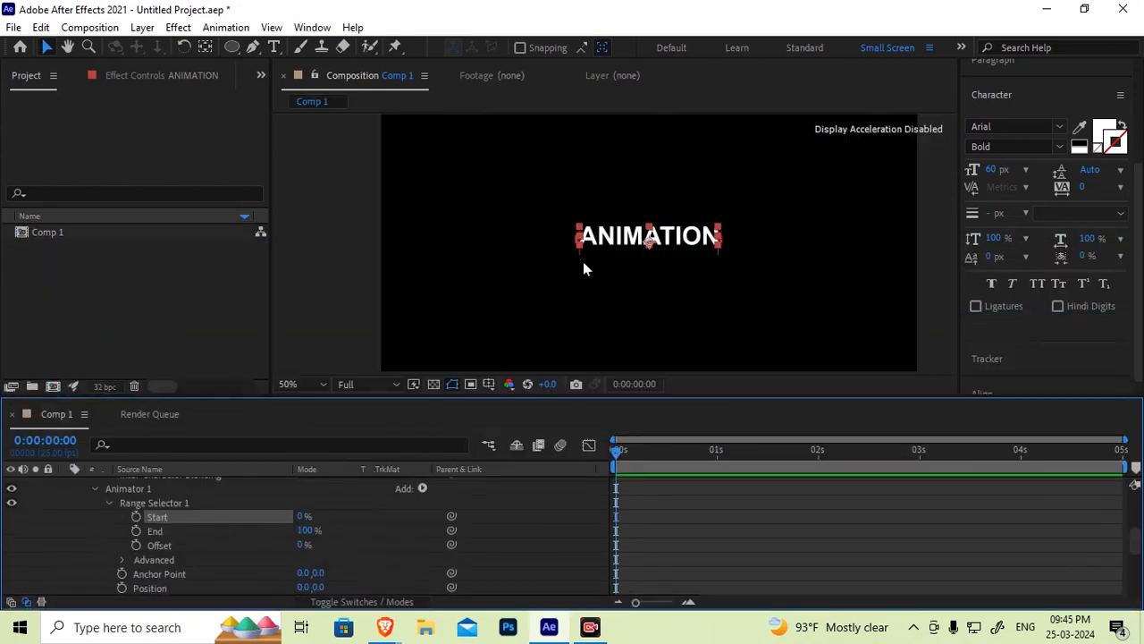
{"action": "scroll", "coordinate": [580, 257], "scroll_direction": "up", "scroll_amount": 4}
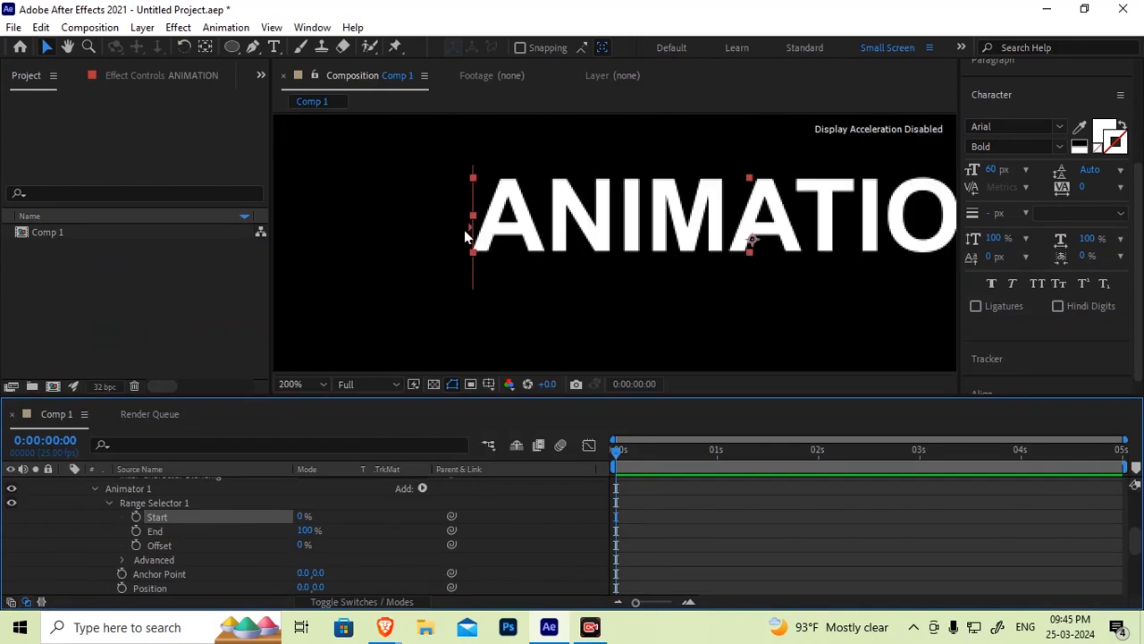
{"action": "scroll", "coordinate": [464, 230], "scroll_direction": "up", "scroll_amount": 2}
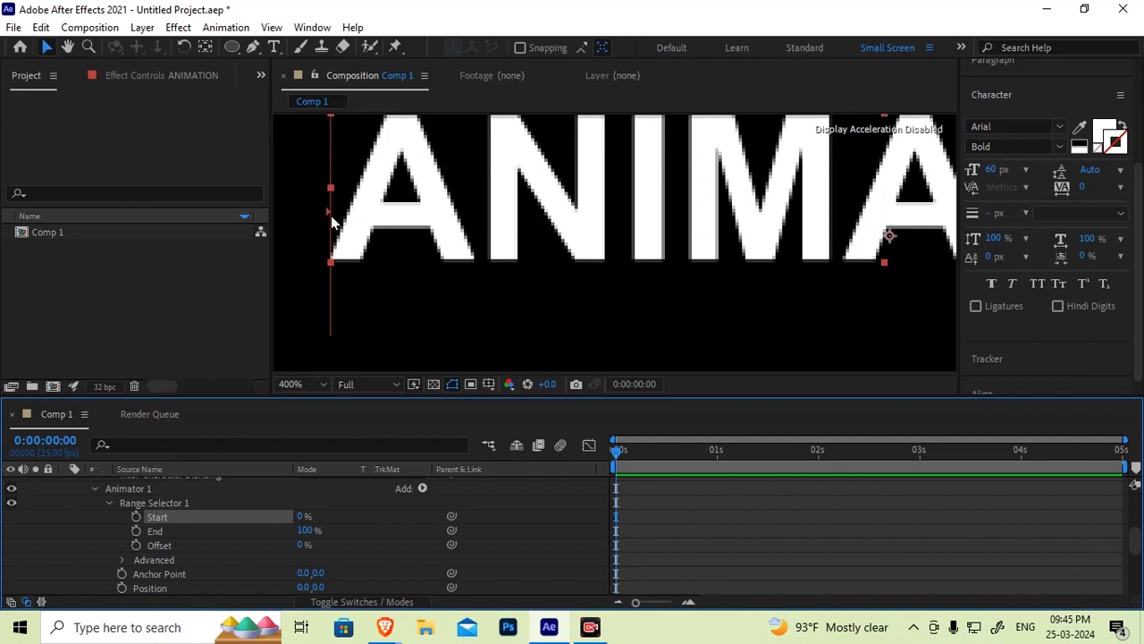
{"action": "scroll", "coordinate": [881, 268], "scroll_direction": "down", "scroll_amount": 2}
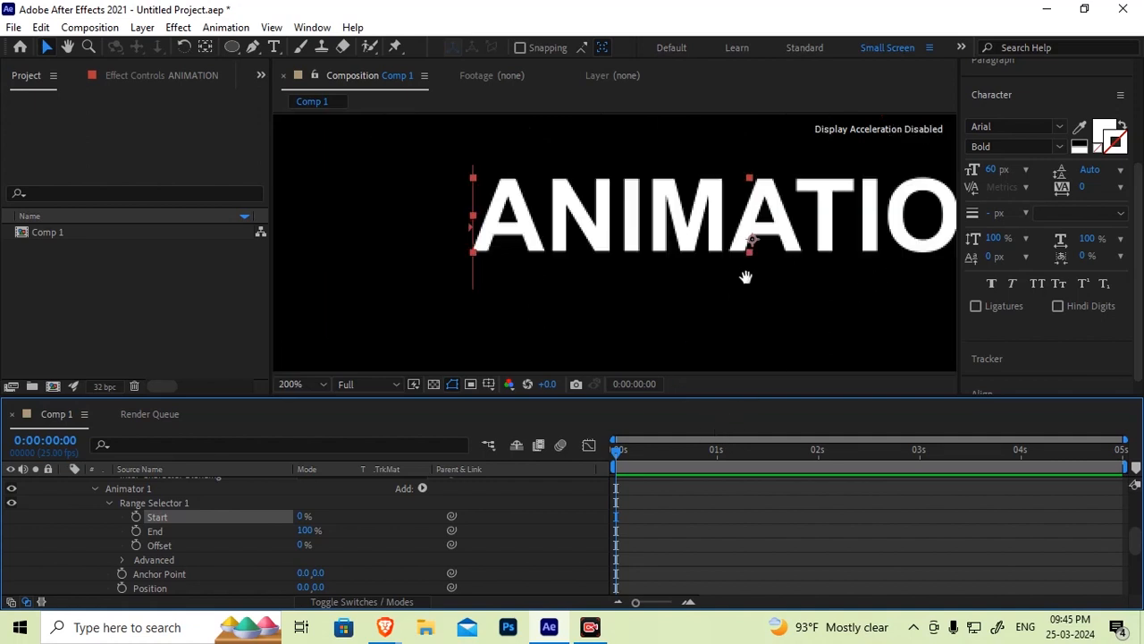
{"action": "key", "text": "h"}
{"action": "left_click_drag", "start_coordinate": [795, 288], "coordinate": [463, 304]}
{"action": "key", "text": "v"}
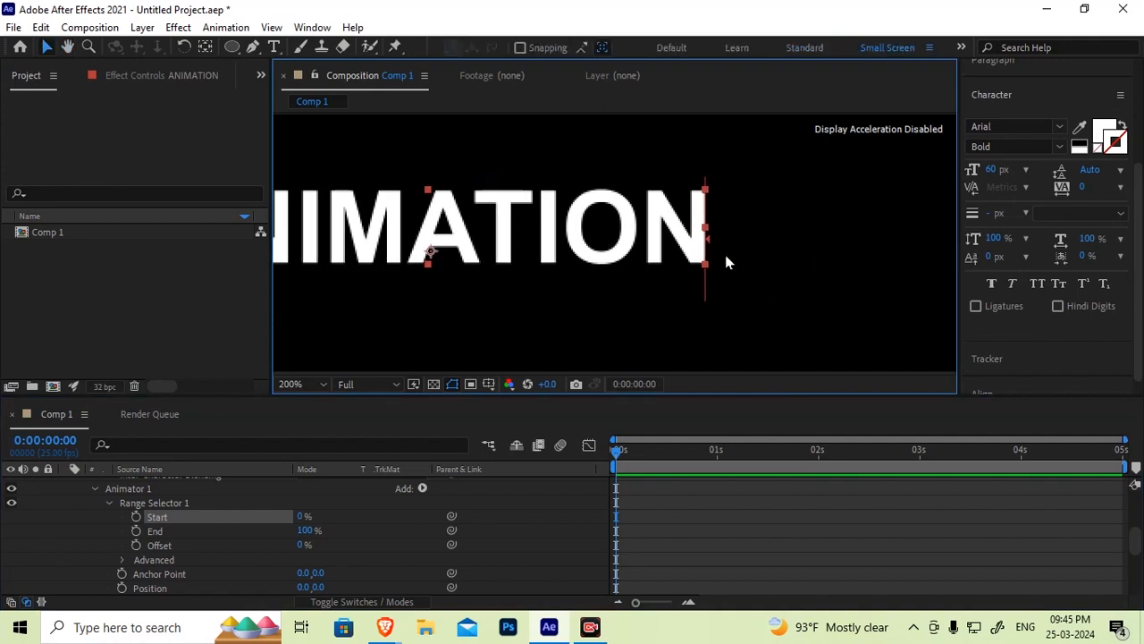
{"action": "scroll", "coordinate": [709, 259], "scroll_direction": "up", "scroll_amount": 2}
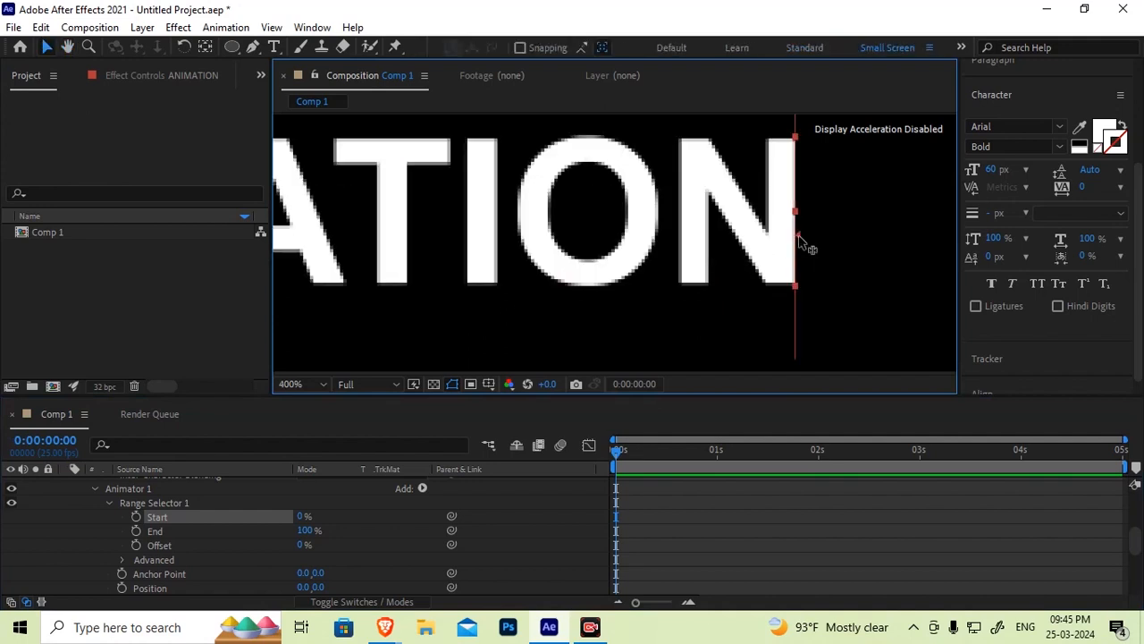
{"action": "key", "text": "h"}
{"action": "left_click_drag", "start_coordinate": [350, 290], "coordinate": [951, 287]}
{"action": "key", "text": "v"}
{"action": "key", "text": "h"}
{"action": "left_click_drag", "start_coordinate": [697, 273], "coordinate": [304, 256]}
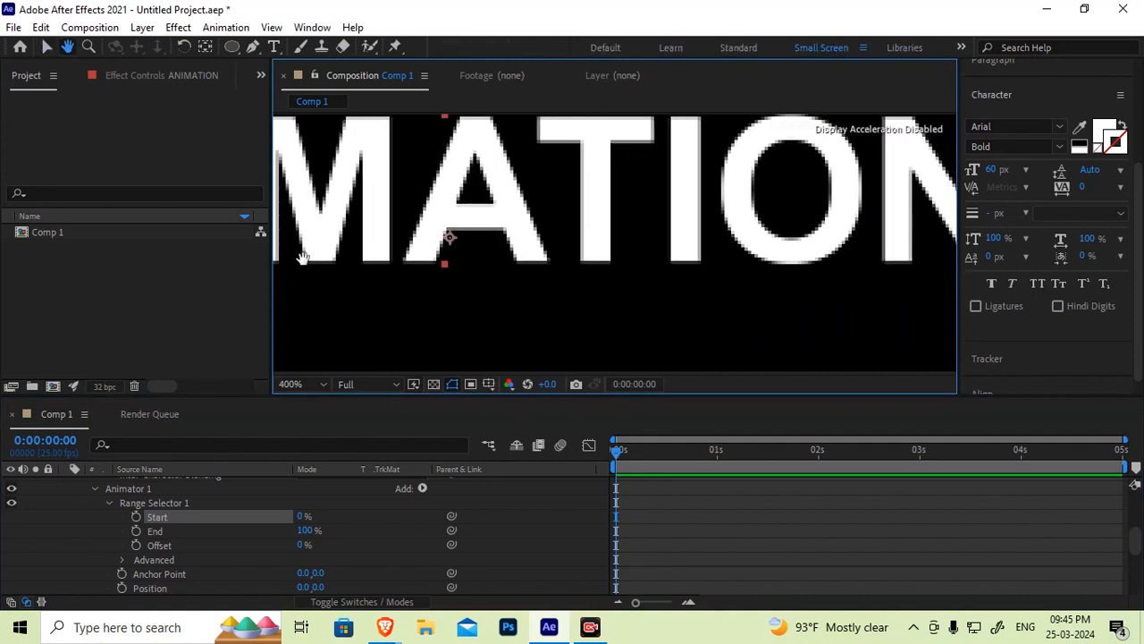
{"action": "left_click_drag", "start_coordinate": [796, 276], "coordinate": [441, 274]}
{"action": "key", "text": "v"}
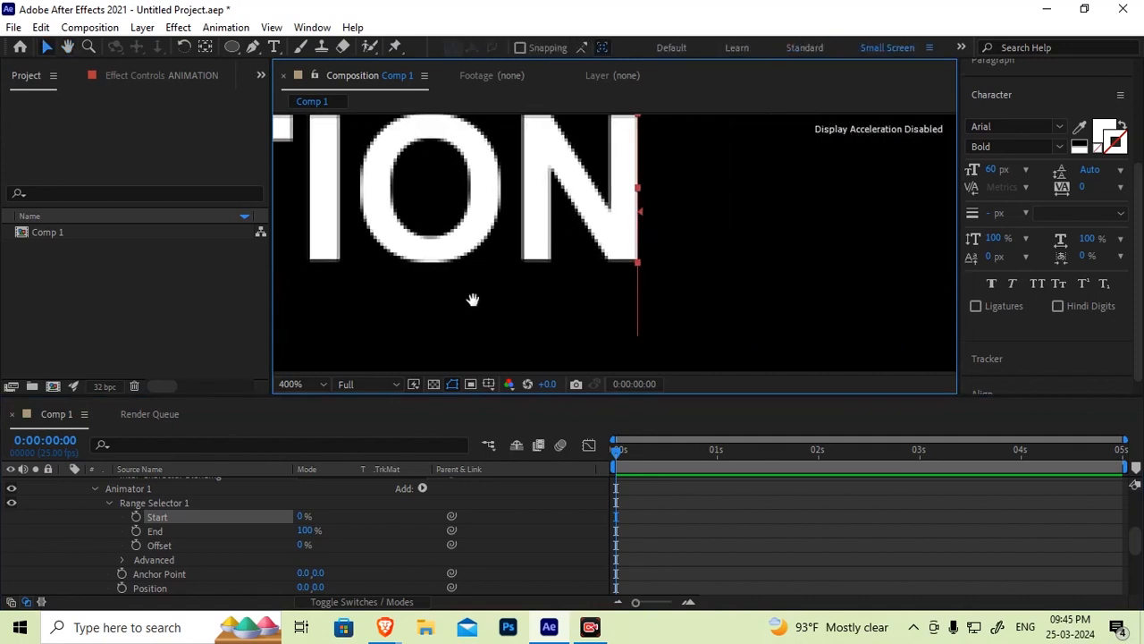
{"action": "key", "text": "h"}
{"action": "left_click_drag", "start_coordinate": [518, 281], "coordinate": [697, 277]}
{"action": "key", "text": "v"}
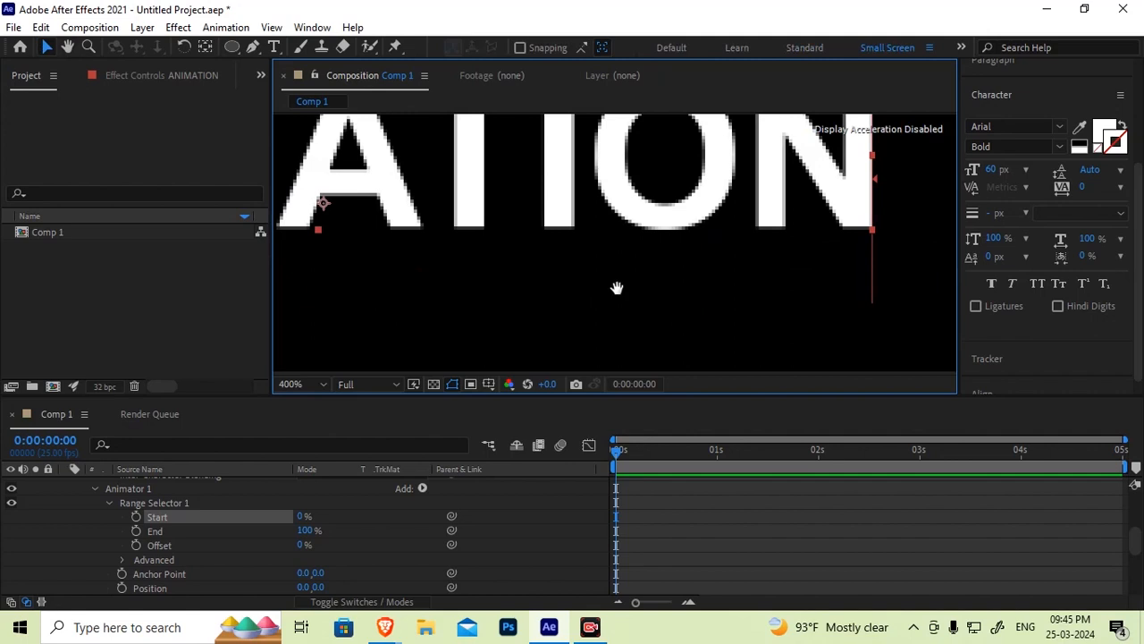
{"action": "scroll", "coordinate": [621, 289], "scroll_direction": "down", "scroll_amount": 4}
{"action": "left_click_drag", "start_coordinate": [569, 298], "coordinate": [682, 301]}
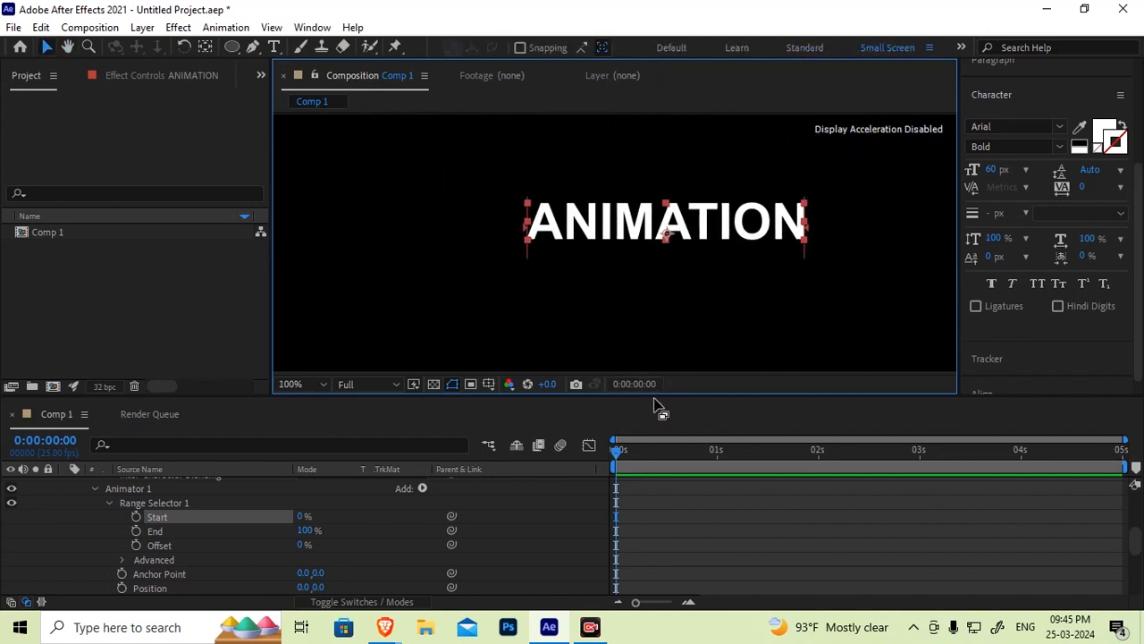
{"action": "left_click_drag", "start_coordinate": [654, 397], "coordinate": [609, 287]}
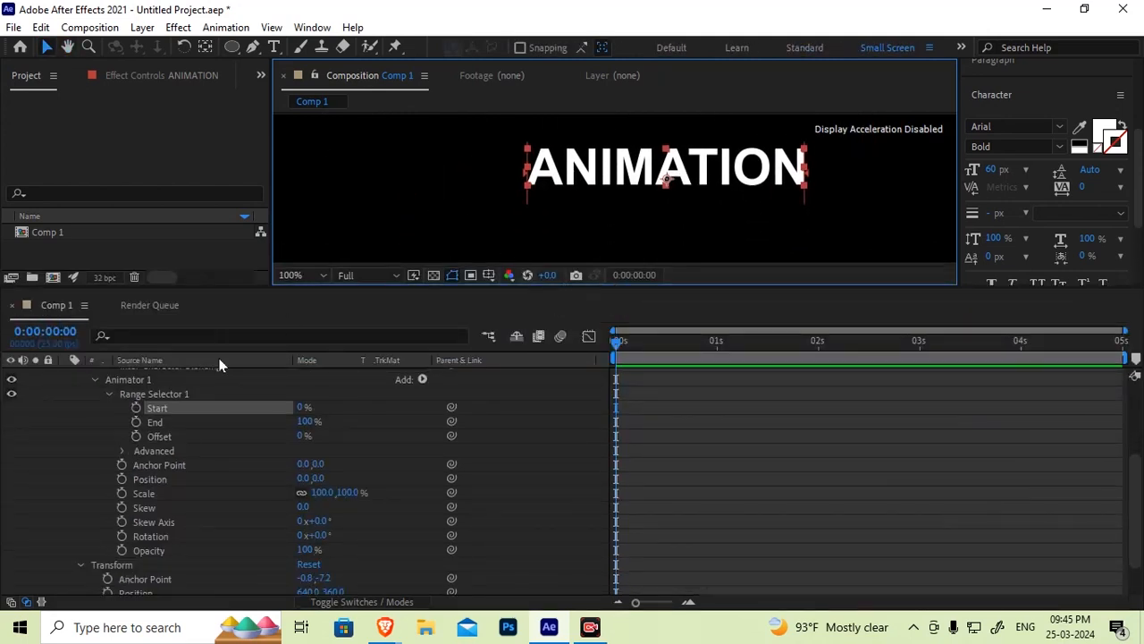
Examine Range Selector 1's Start and End properties
{"action": "left_click", "coordinate": [130, 381]}
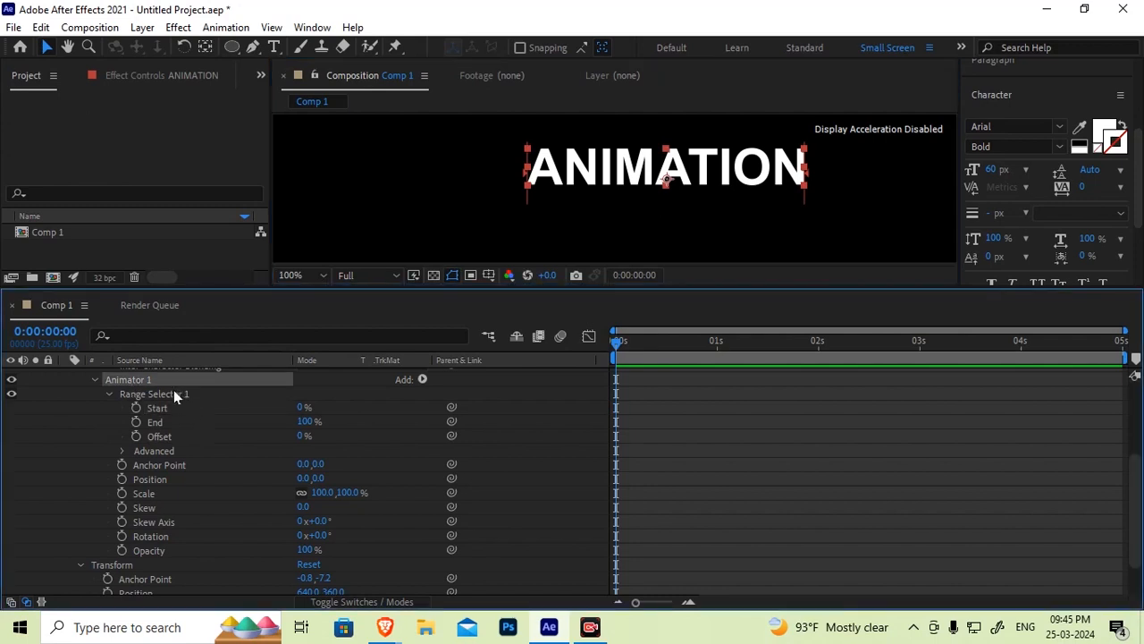
{"action": "left_click", "coordinate": [154, 421]}
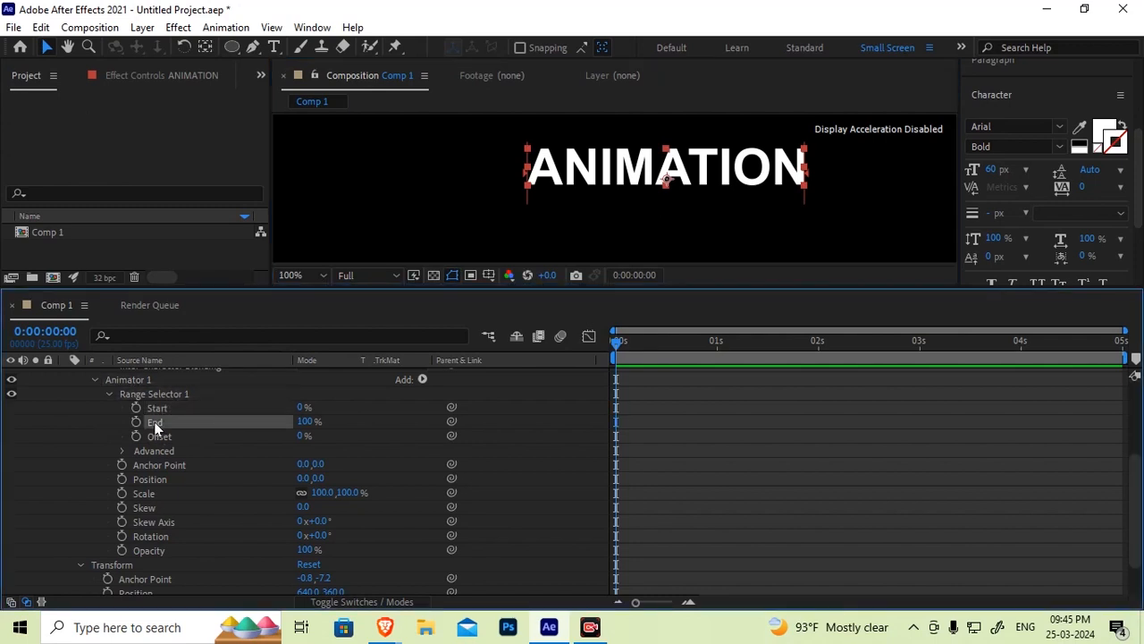
{"action": "left_click", "coordinate": [166, 407]}
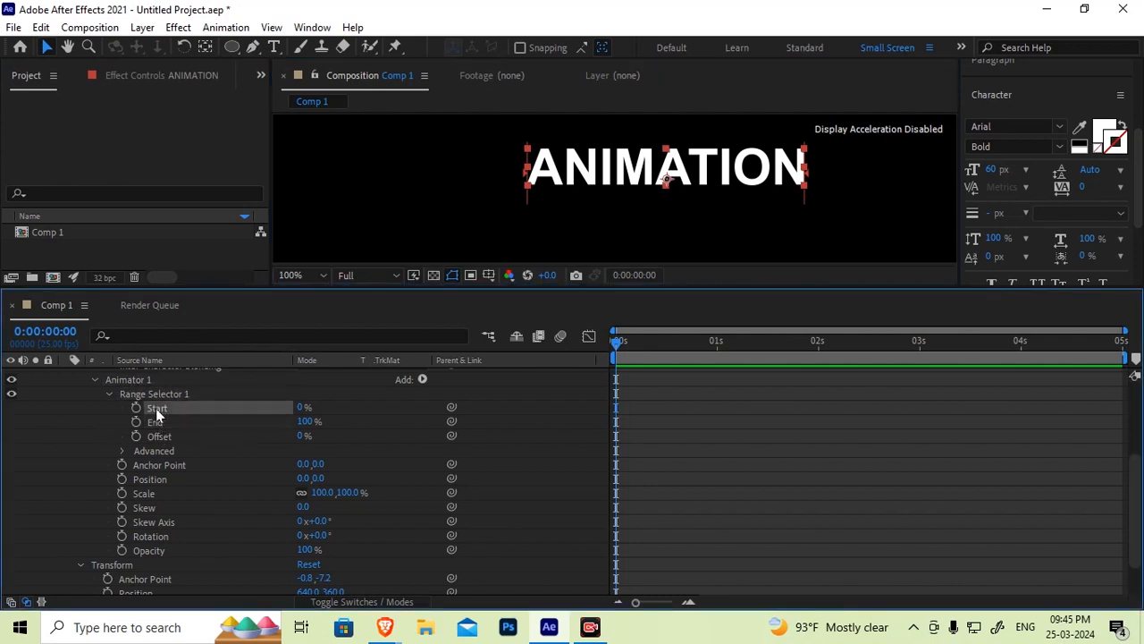
{"action": "left_click", "coordinate": [159, 422]}
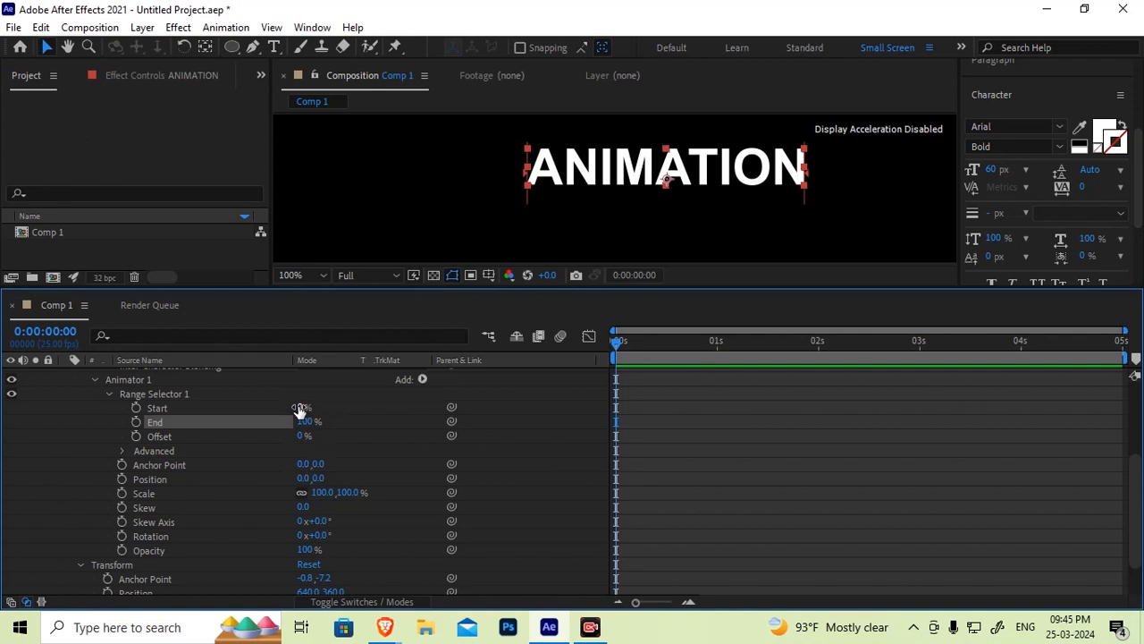
{"action": "left_click_drag", "start_coordinate": [301, 407], "coordinate": [253, 422]}
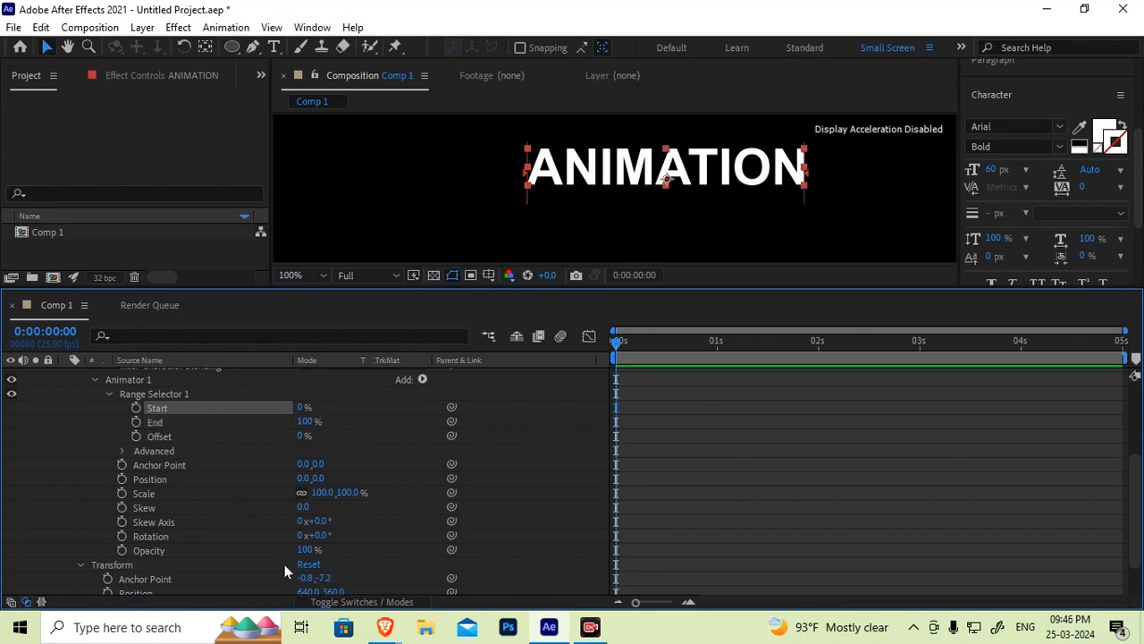
Set Animator 1's Position Y value to 120
{"action": "left_click_drag", "start_coordinate": [83, 457], "coordinate": [157, 566]}
{"action": "left_click", "coordinate": [106, 469]}
{"action": "left_click_drag", "start_coordinate": [107, 469], "coordinate": [169, 547]}
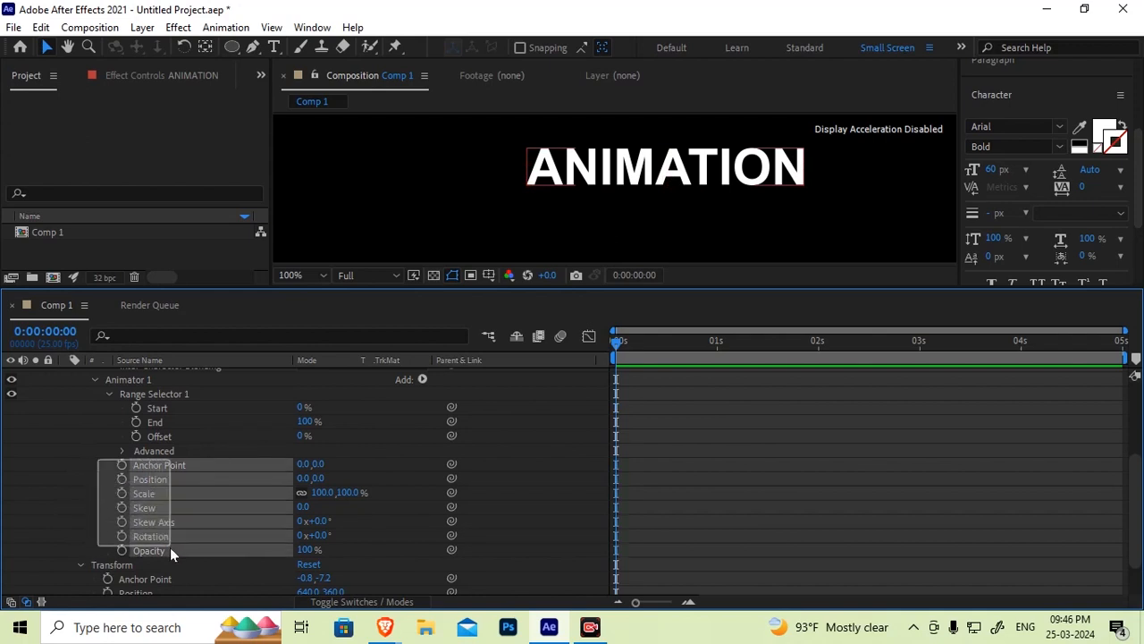
{"action": "left_click", "coordinate": [50, 530]}
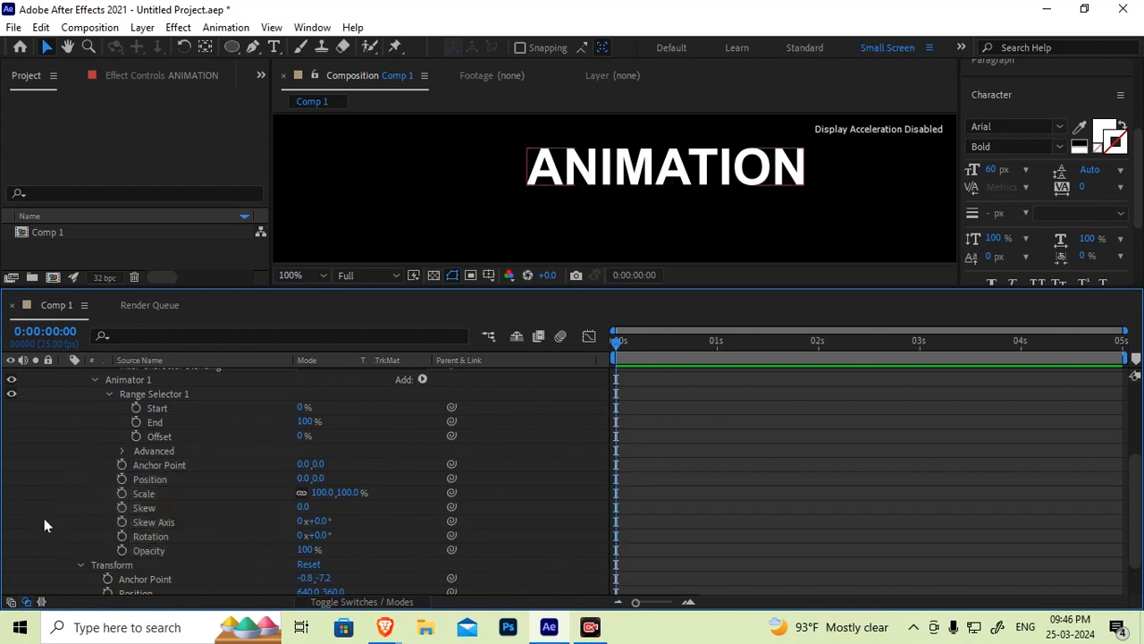
{"action": "left_click", "coordinate": [149, 492]}
{"action": "left_click", "coordinate": [141, 479]}
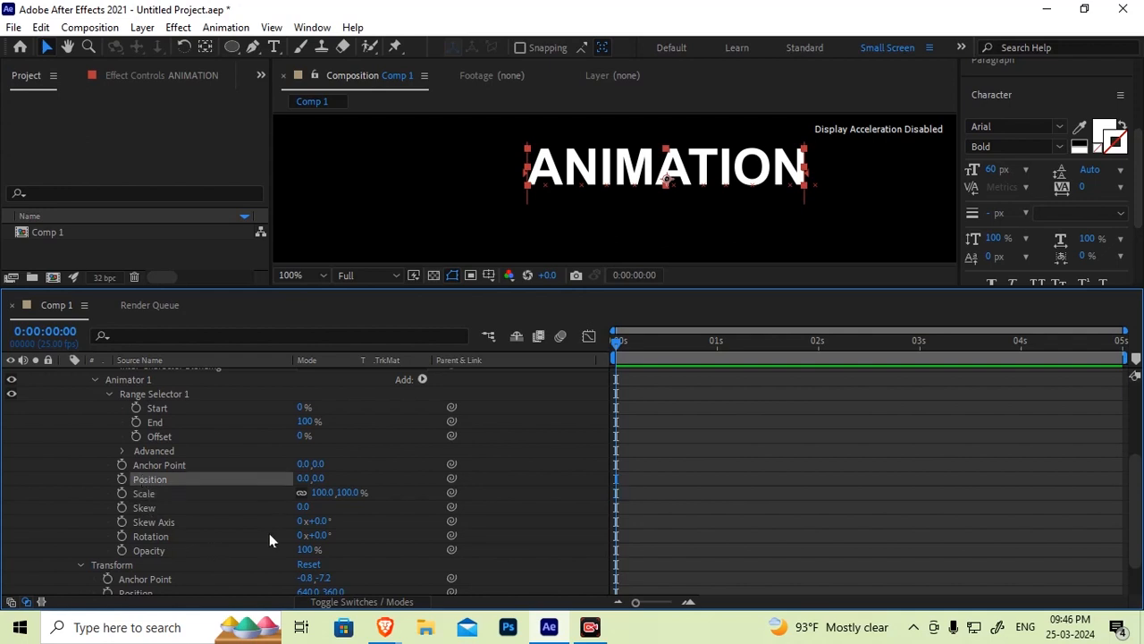
{"action": "left_click_drag", "start_coordinate": [315, 478], "coordinate": [393, 497]}
{"action": "left_click", "coordinate": [325, 478]}
{"action": "type", "text": "120"}
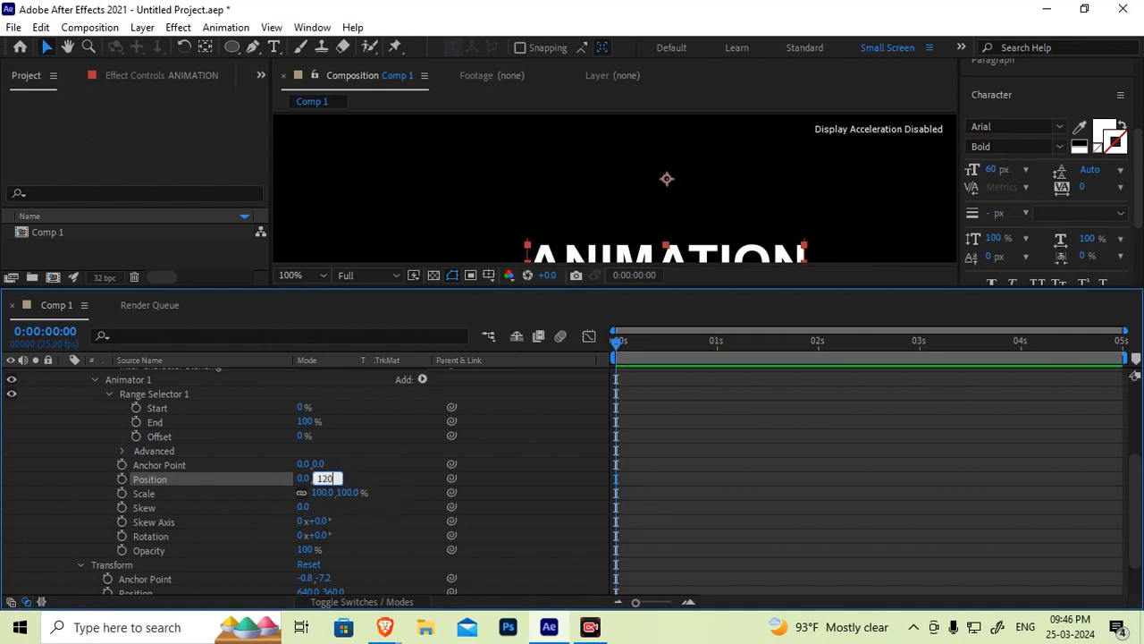
{"action": "key", "text": "Return"}
Set Animator 1's Opacity to 0%
{"action": "scroll", "coordinate": [581, 194], "scroll_direction": "down", "scroll_amount": 2}
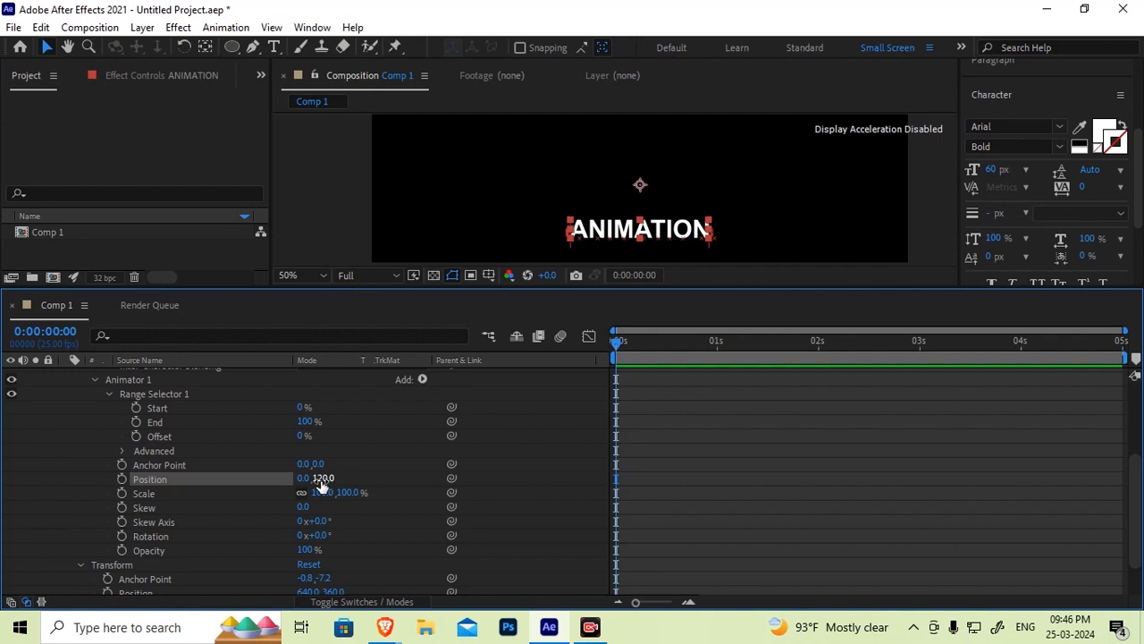
{"action": "left_click", "coordinate": [153, 551]}
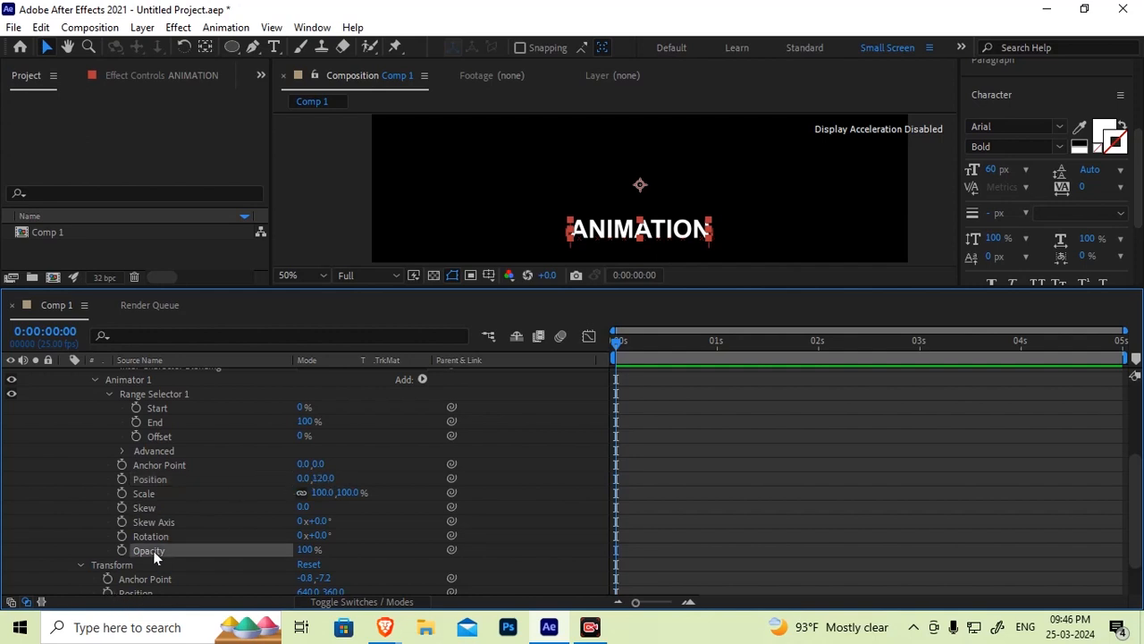
{"action": "left_click", "coordinate": [307, 549]}
{"action": "type", "text": "0"}
{"action": "key", "text": "Return"}
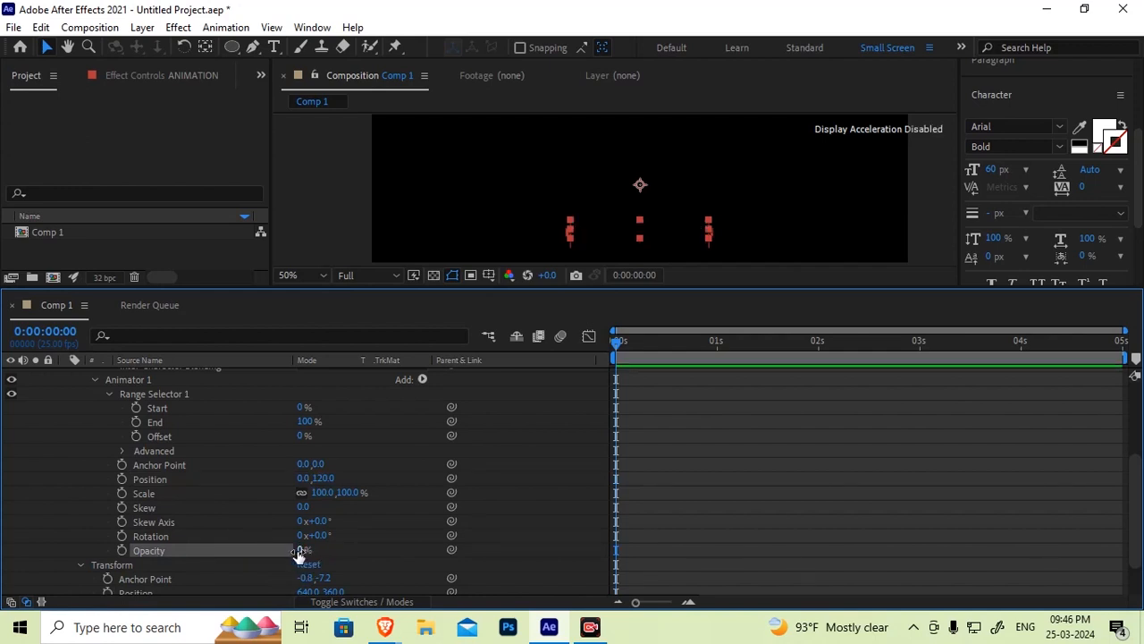
Compare Animator 1's Position and Opacity properties by selecting each in turn
{"action": "left_click_drag", "start_coordinate": [69, 460], "coordinate": [381, 553]}
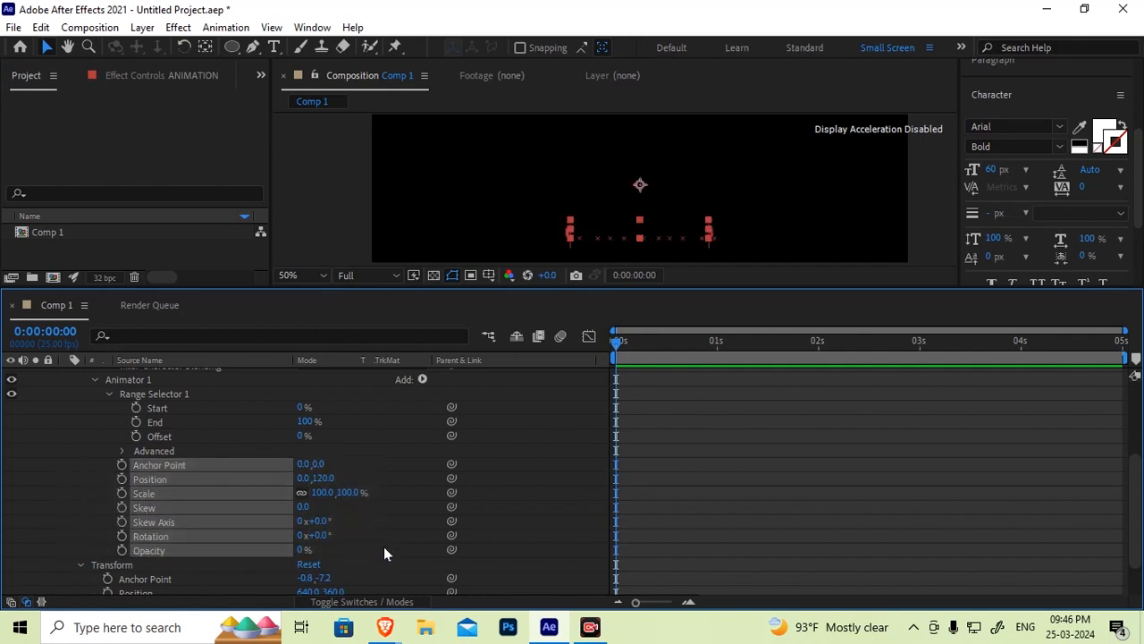
{"action": "left_click", "coordinate": [84, 503]}
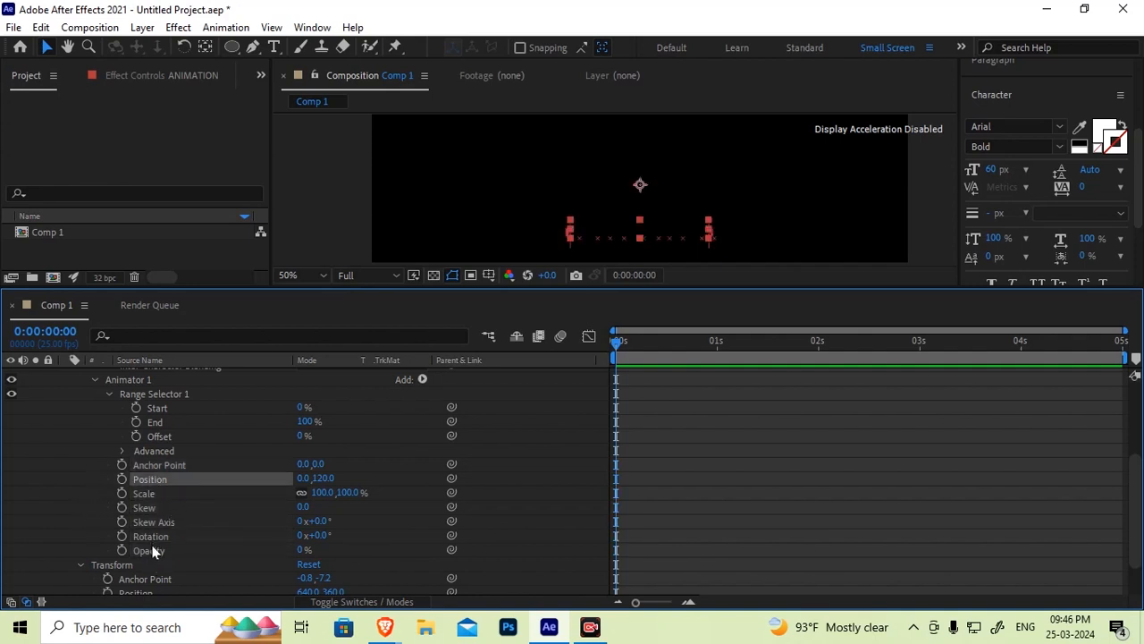
{"action": "left_click", "coordinate": [154, 550]}
{"action": "left_click", "coordinate": [149, 481]}
{"action": "left_click", "coordinate": [149, 550]}
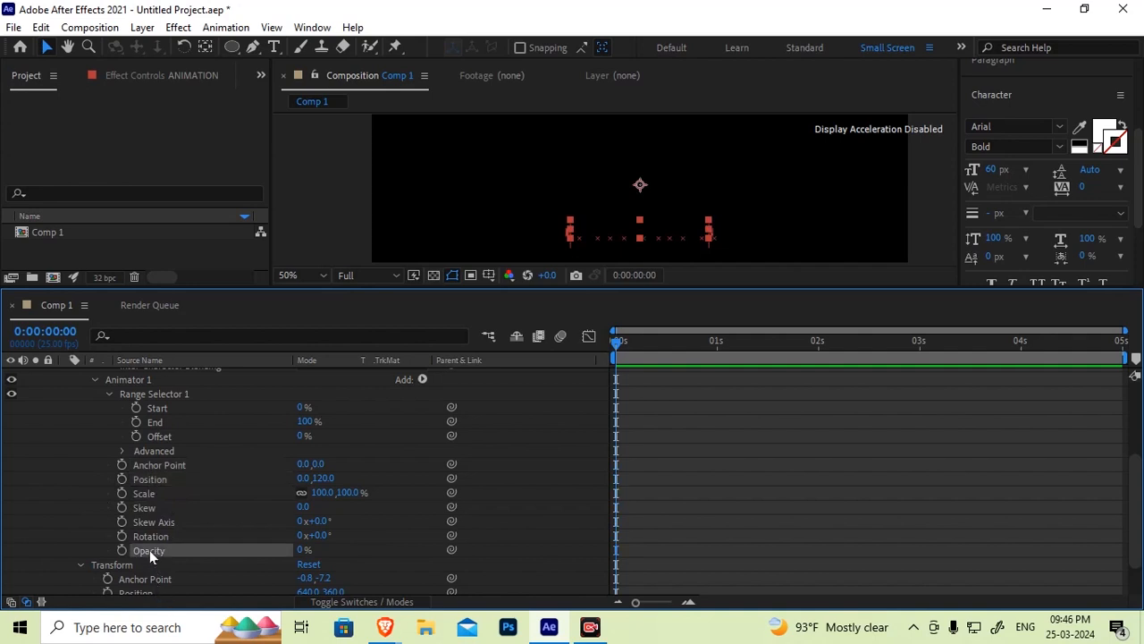
{"action": "left_click", "coordinate": [154, 479]}
{"action": "left_click", "coordinate": [156, 547]}
{"action": "left_click", "coordinate": [143, 479]}
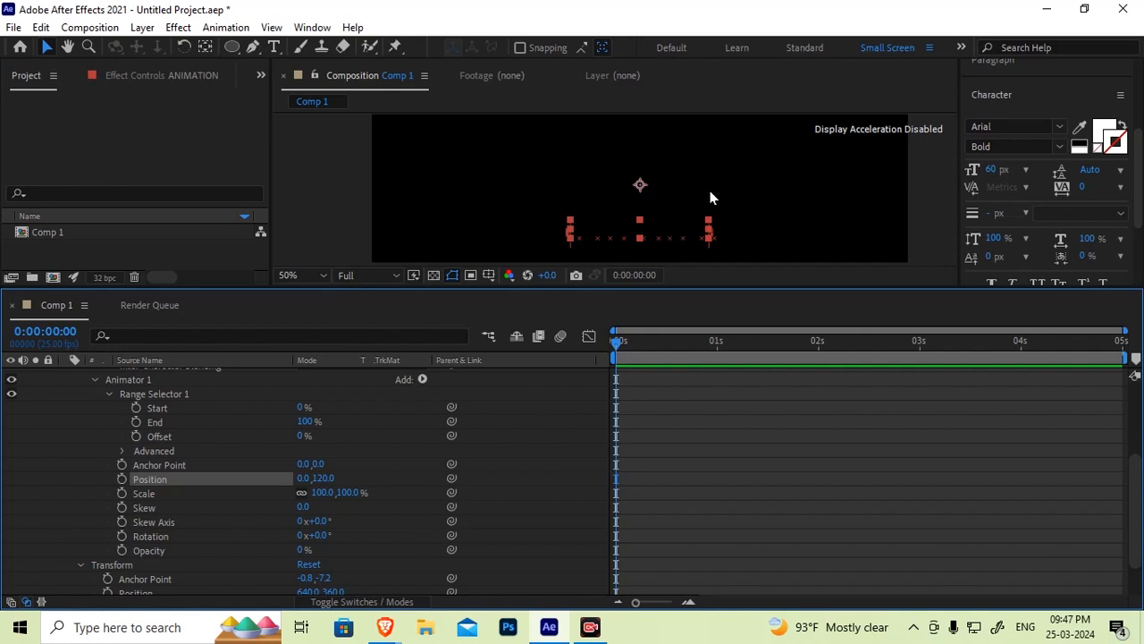
{"action": "left_click", "coordinate": [143, 548]}
{"action": "left_click", "coordinate": [144, 480]}
{"action": "left_click", "coordinate": [152, 548]}
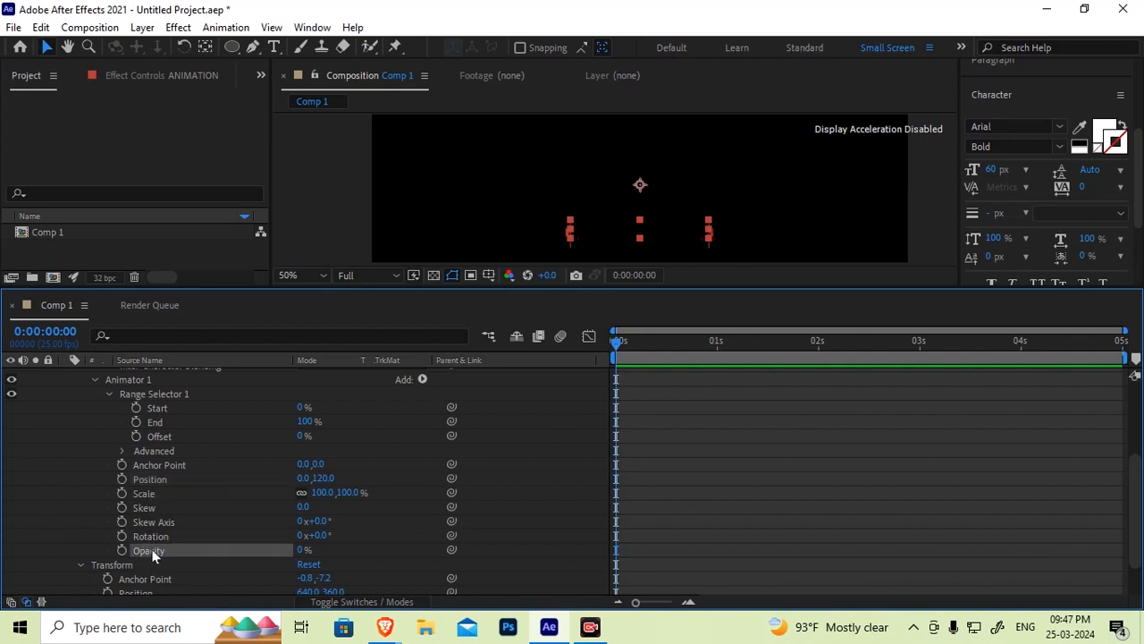
{"action": "left_click", "coordinate": [157, 481]}
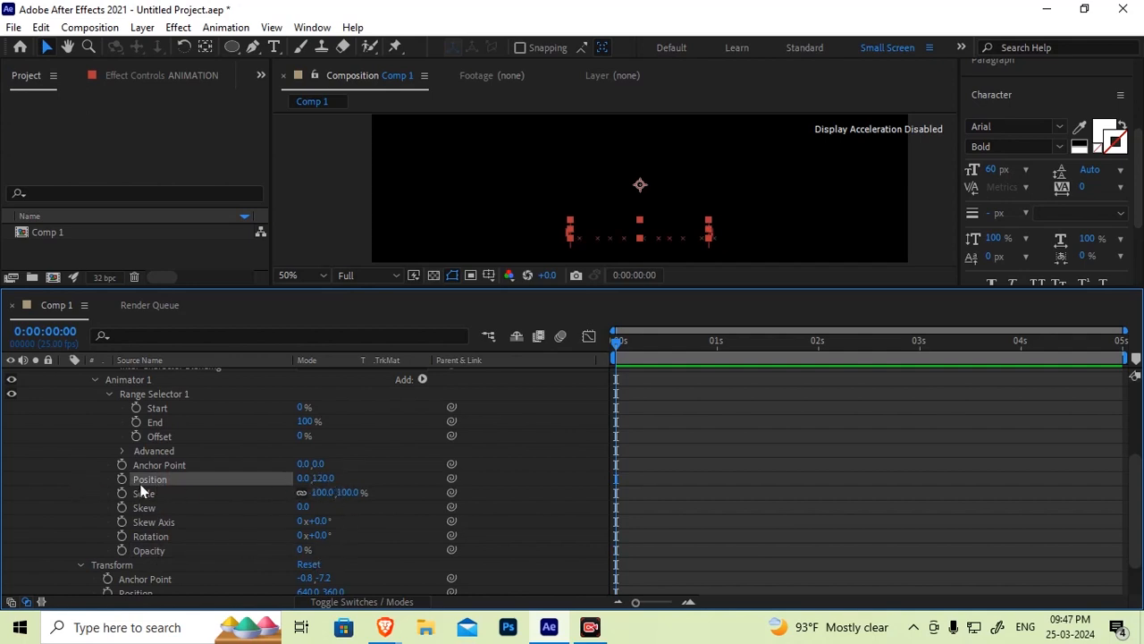
Scrub Range Selector 1's Start value up to 100%
{"action": "left_click", "coordinate": [159, 407]}
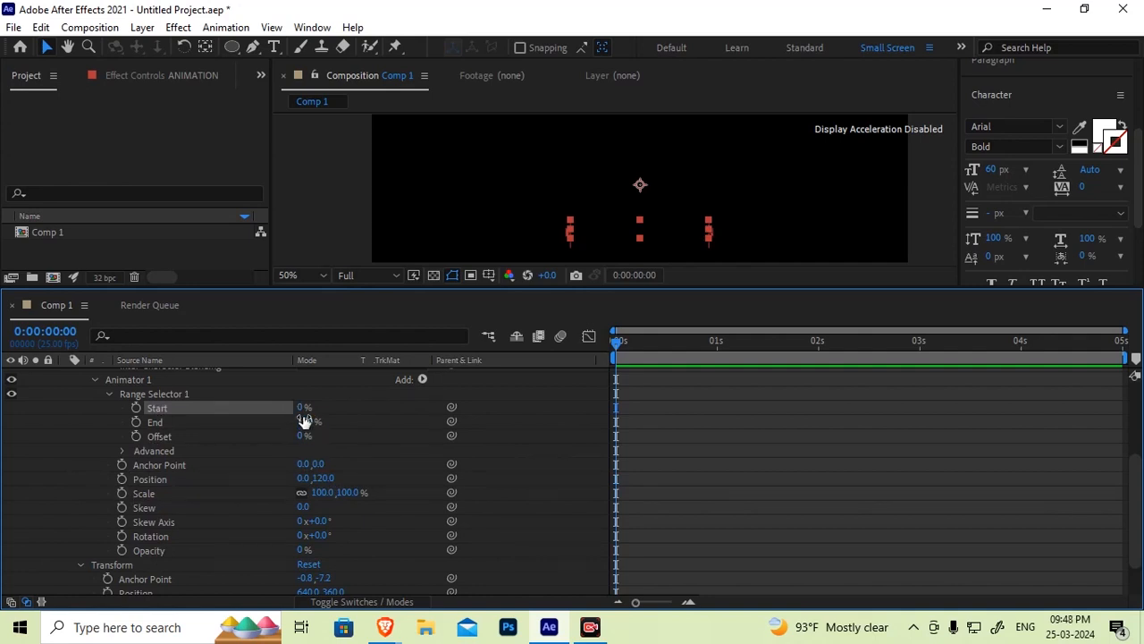
{"action": "left_click_drag", "start_coordinate": [303, 408], "coordinate": [427, 404]}
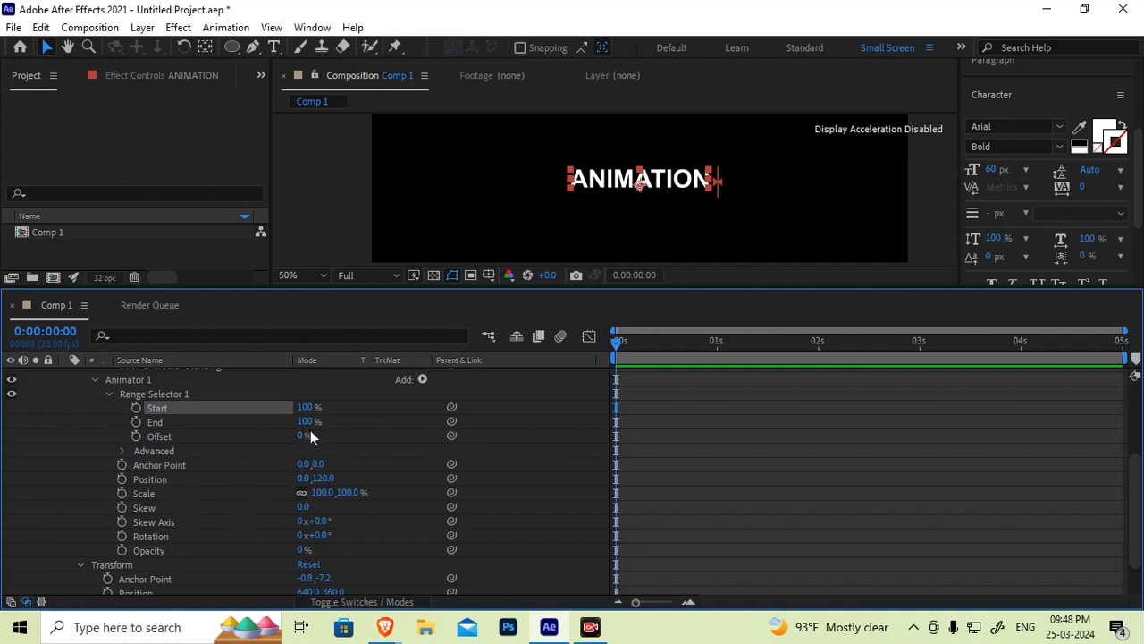
Scrub Range Selector 1's Start value down to 0%
{"action": "left_click_drag", "start_coordinate": [350, 394], "coordinate": [287, 430]}
{"action": "left_click", "coordinate": [361, 426]}
{"action": "left_click", "coordinate": [187, 408]}
{"action": "left_click_drag", "start_coordinate": [88, 463], "coordinate": [376, 550]}
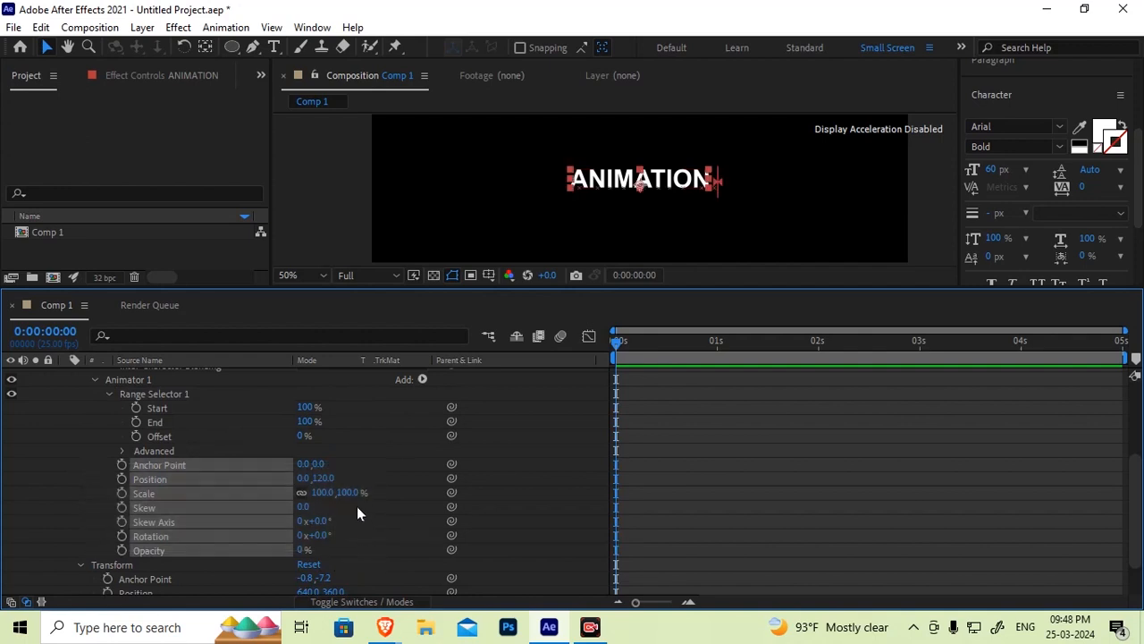
{"action": "left_click", "coordinate": [152, 412]}
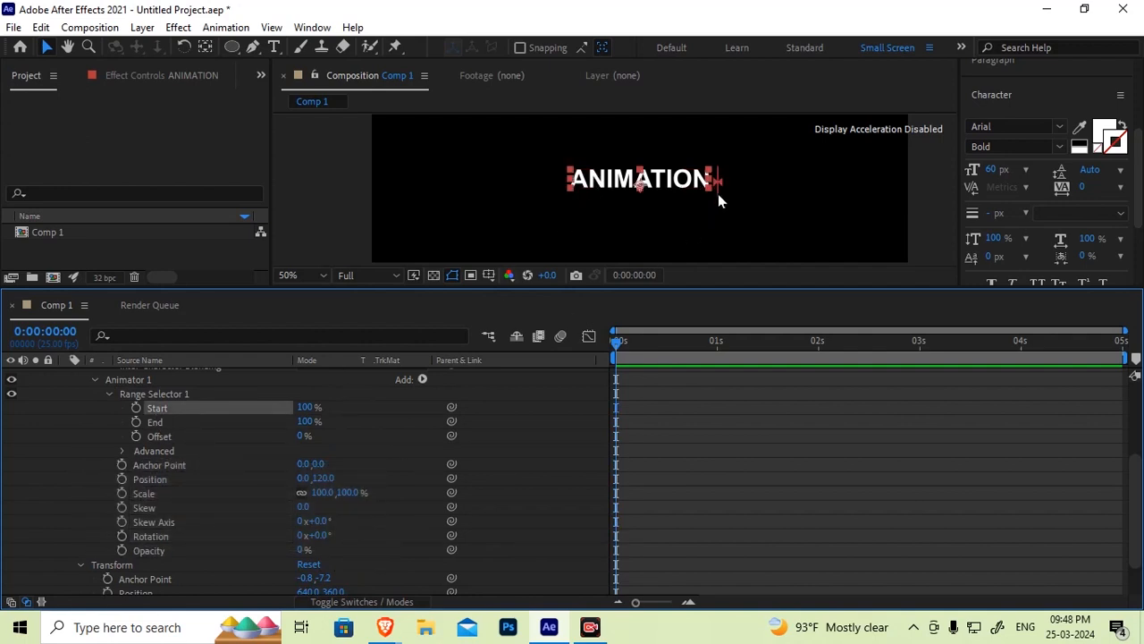
{"action": "left_click_drag", "start_coordinate": [109, 469], "coordinate": [395, 545]}
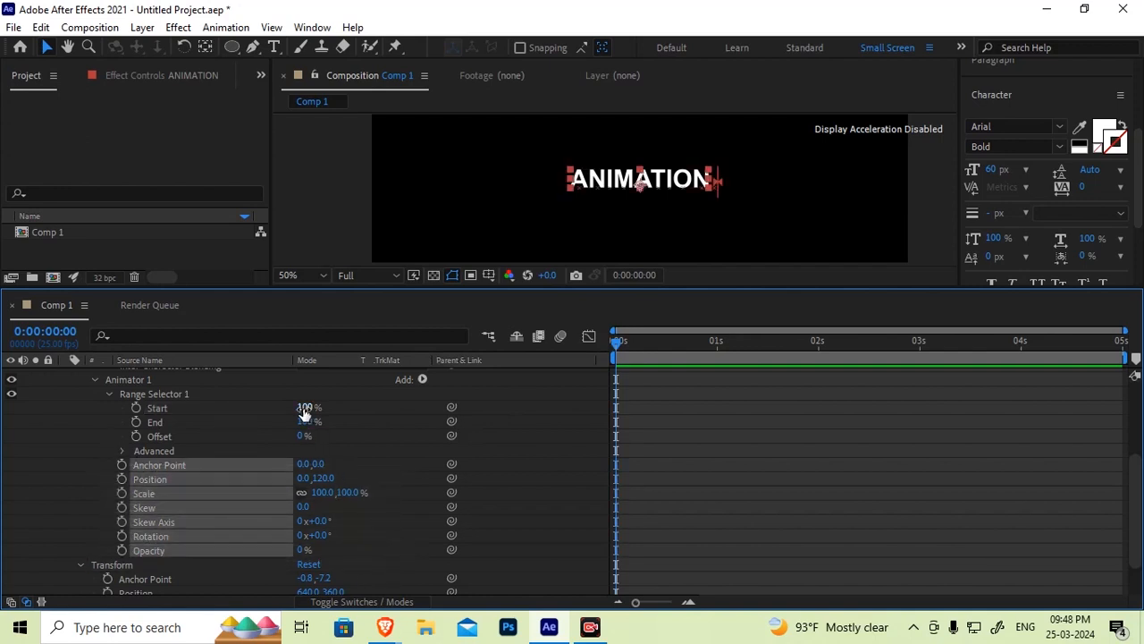
{"action": "left_click", "coordinate": [180, 424]}
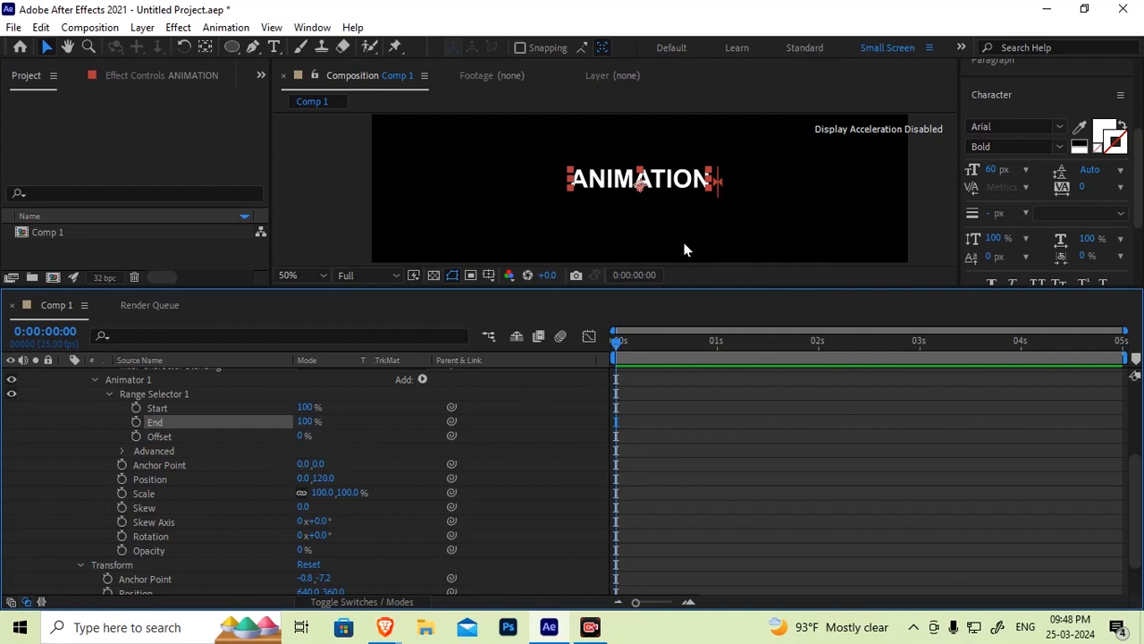
{"action": "left_click_drag", "start_coordinate": [97, 464], "coordinate": [406, 560]}
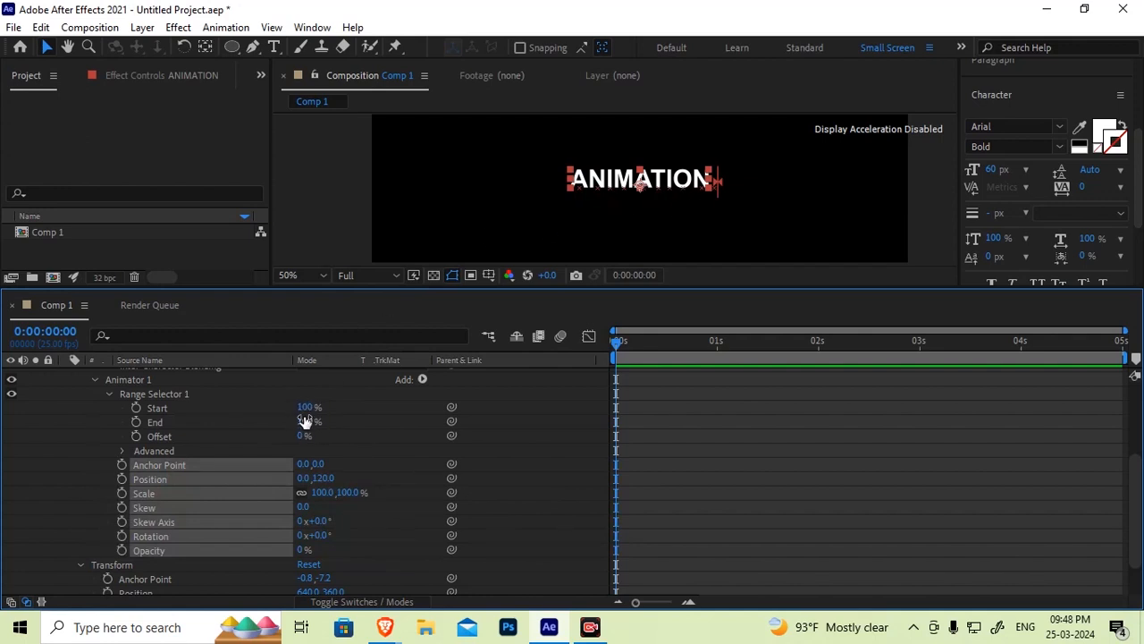
{"action": "left_click_drag", "start_coordinate": [304, 407], "coordinate": [76, 398]}
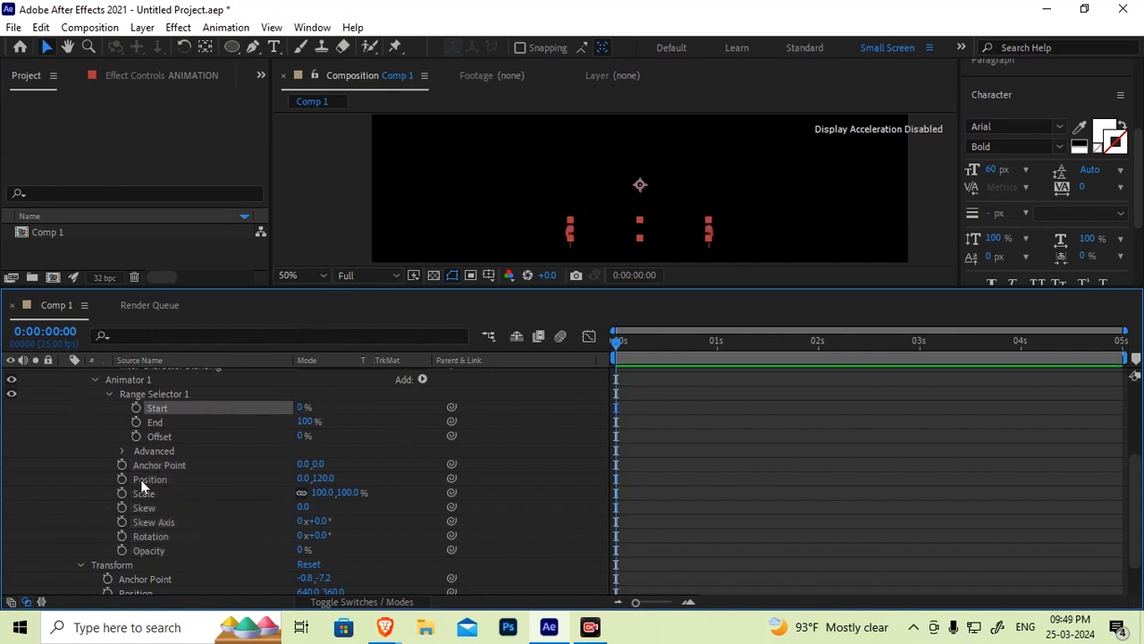
Compare Range Selector 1's Start and End with Animator 1's Position and Opacity by selecting each in turn
{"action": "left_click", "coordinate": [154, 422]}
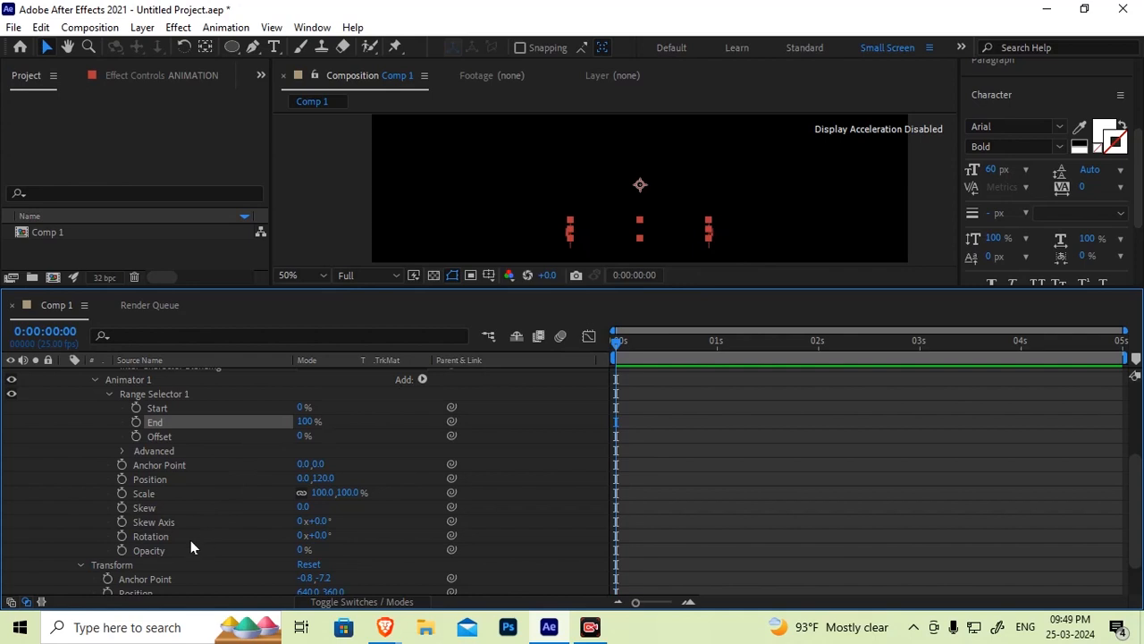
{"action": "left_click", "coordinate": [168, 553]}
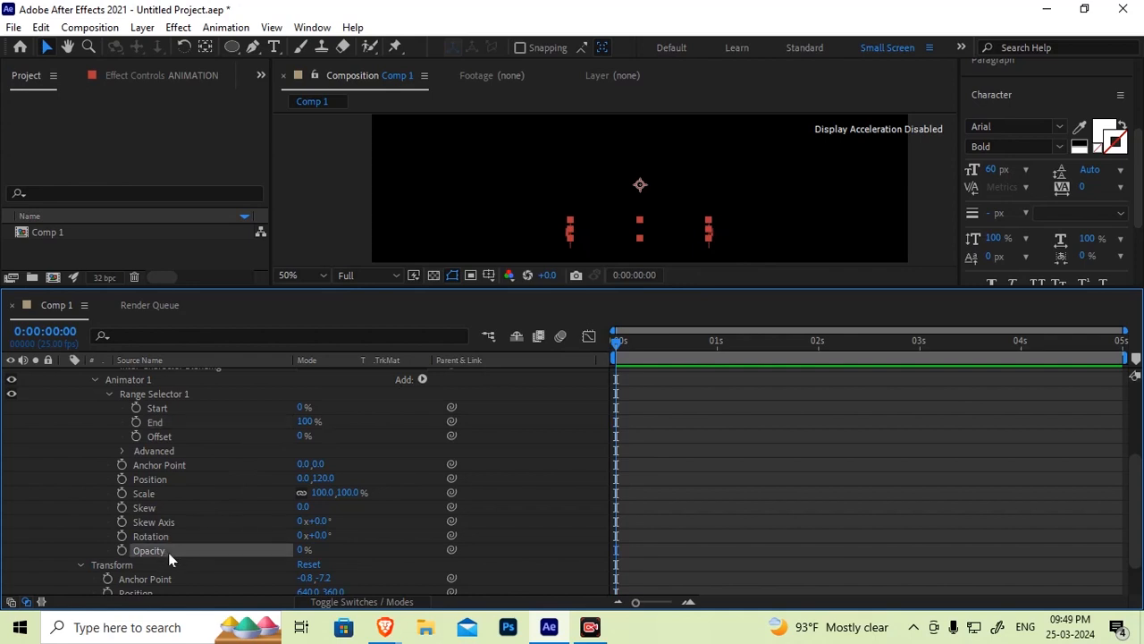
{"action": "left_click", "coordinate": [159, 478]}
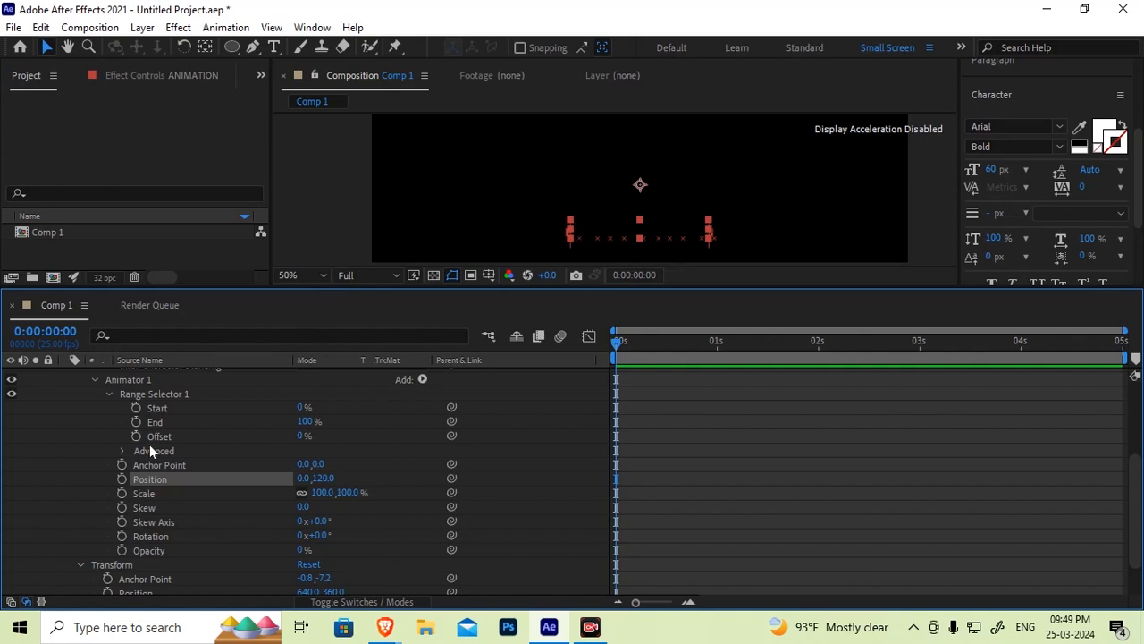
{"action": "left_click", "coordinate": [158, 407]}
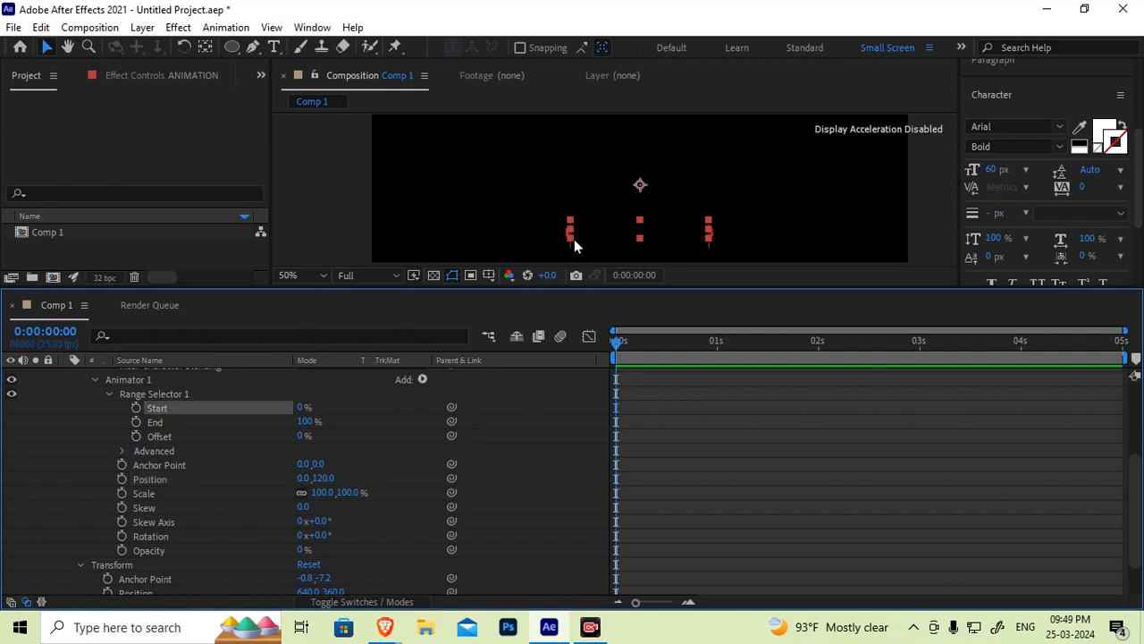
{"action": "left_click", "coordinate": [179, 426]}
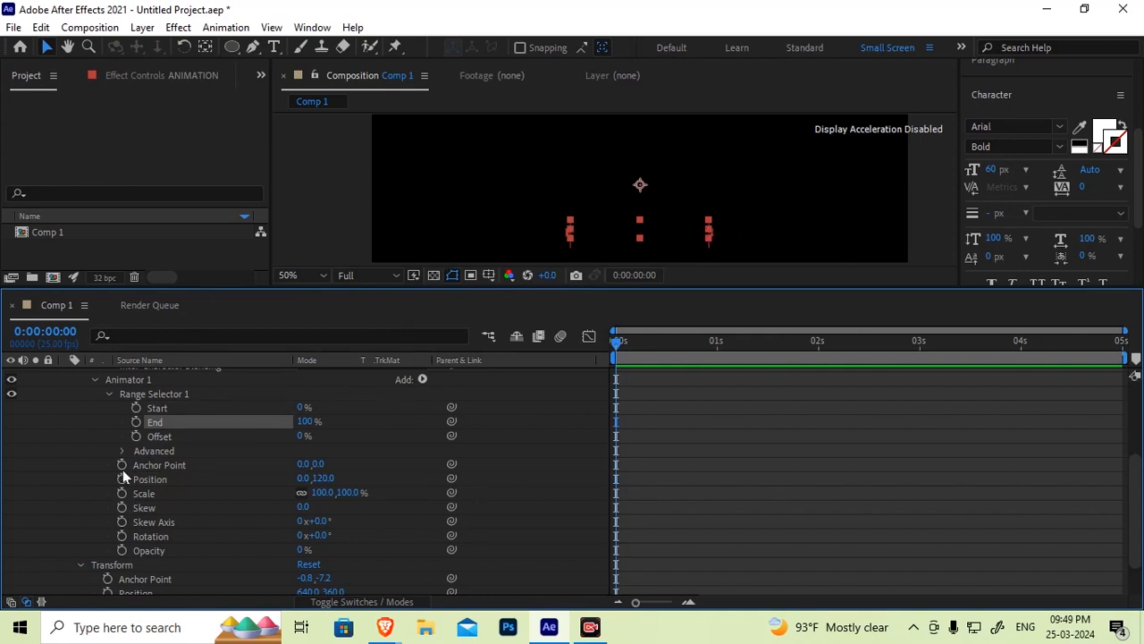
{"action": "left_click", "coordinate": [157, 465]}
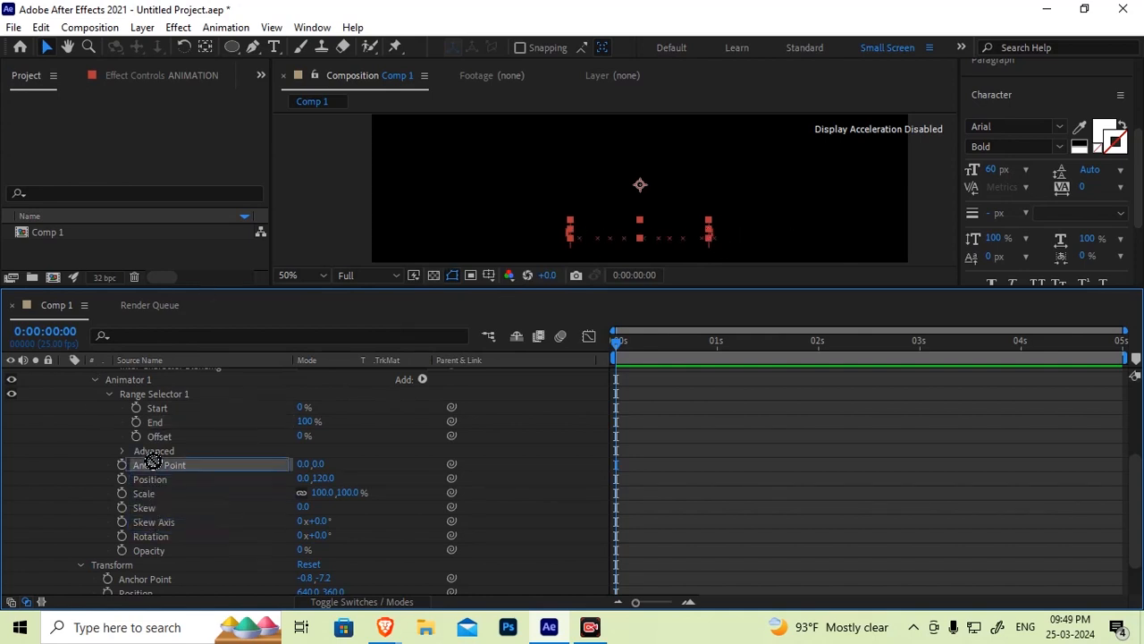
{"action": "left_click_drag", "start_coordinate": [87, 462], "coordinate": [399, 561]}
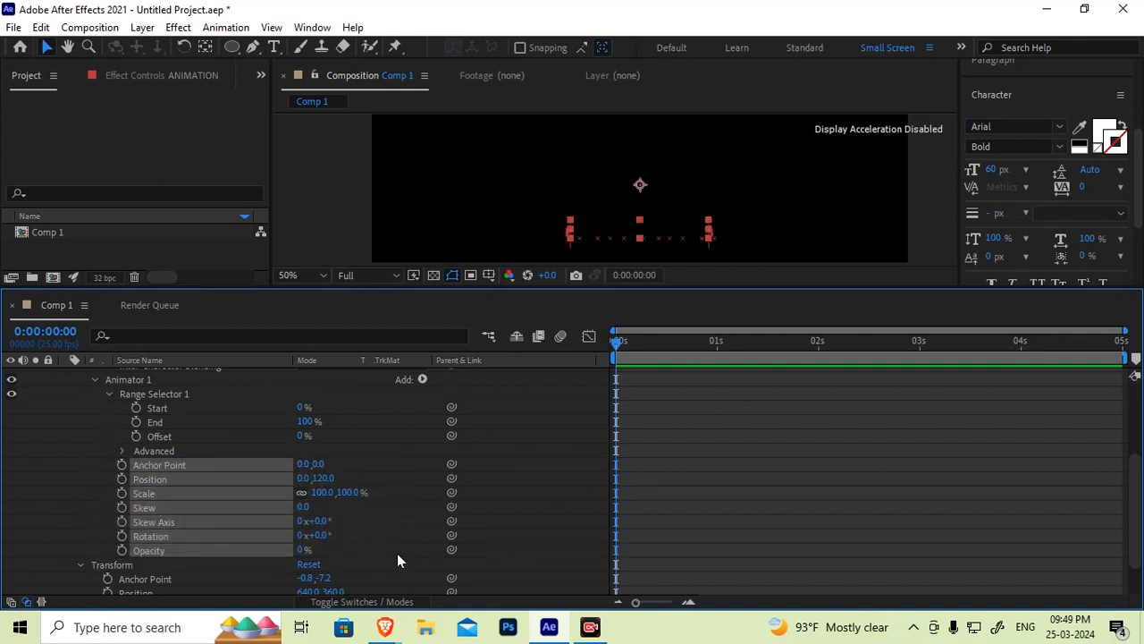
{"action": "left_click", "coordinate": [166, 408]}
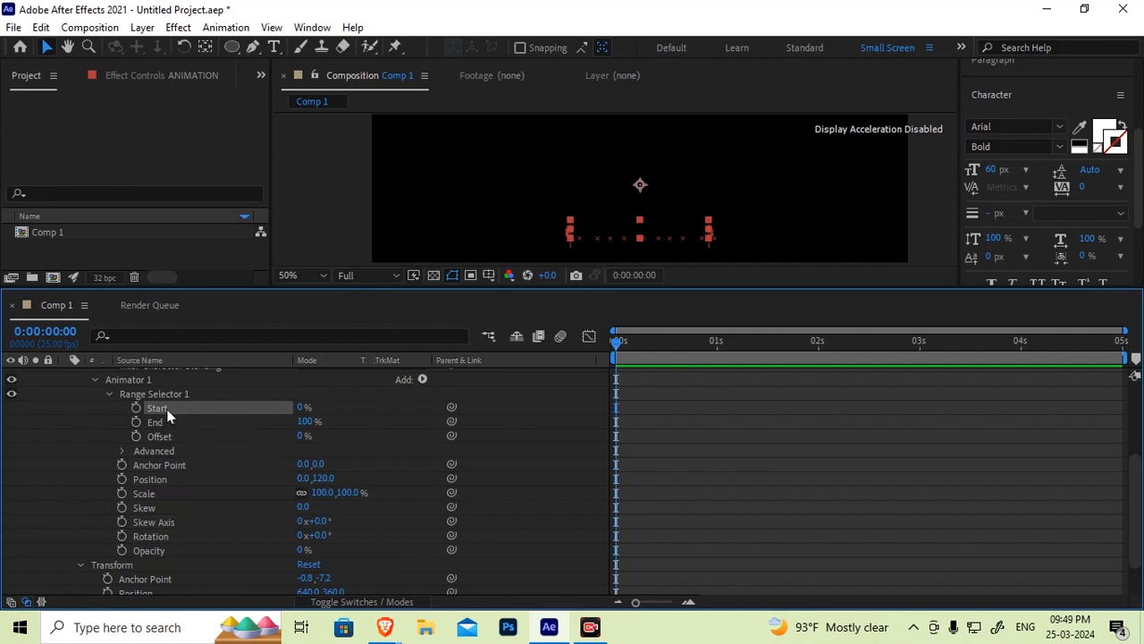
{"action": "mouse_move", "coordinate": [316, 408]}
{"action": "left_mouse_down"}
{"action": "mouse_move", "coordinate": [429, 411]}
{"action": "mouse_move", "coordinate": [268, 432]}
{"action": "mouse_move", "coordinate": [554, 445]}
{"action": "mouse_move", "coordinate": [128, 447]}
{"action": "left_mouse_up"}
{"action": "left_click", "coordinate": [160, 421]}
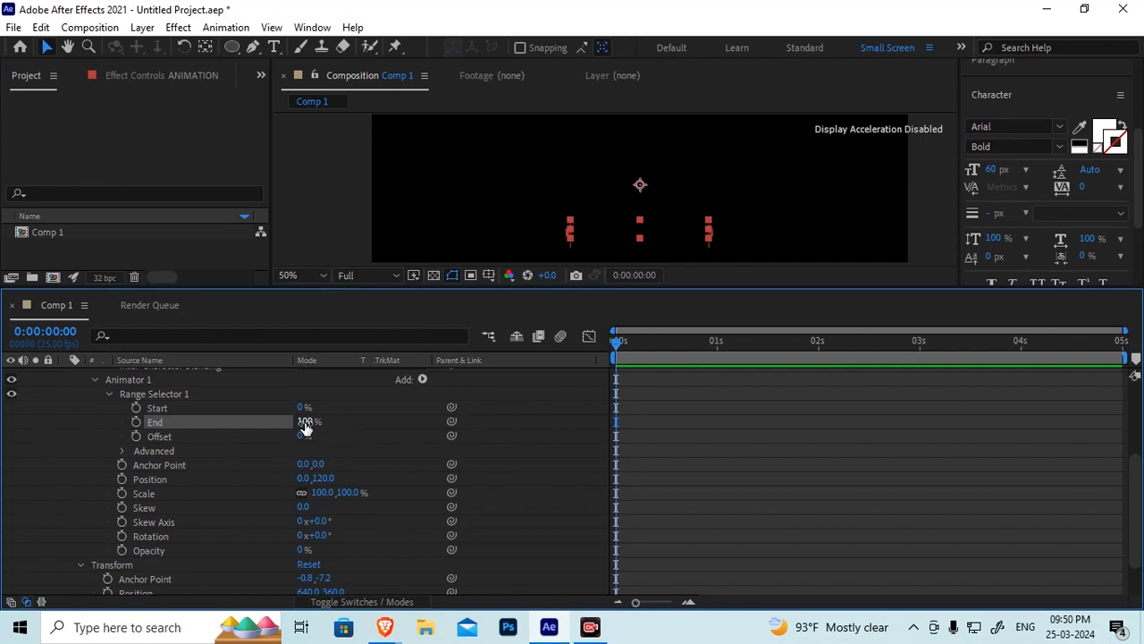
{"action": "left_click_drag", "start_coordinate": [305, 429], "coordinate": [265, 481]}
{"action": "left_click_drag", "start_coordinate": [148, 474], "coordinate": [371, 465]}
{"action": "left_click", "coordinate": [193, 409]}
{"action": "left_click", "coordinate": [197, 420]}
{"action": "left_click", "coordinate": [84, 428]}
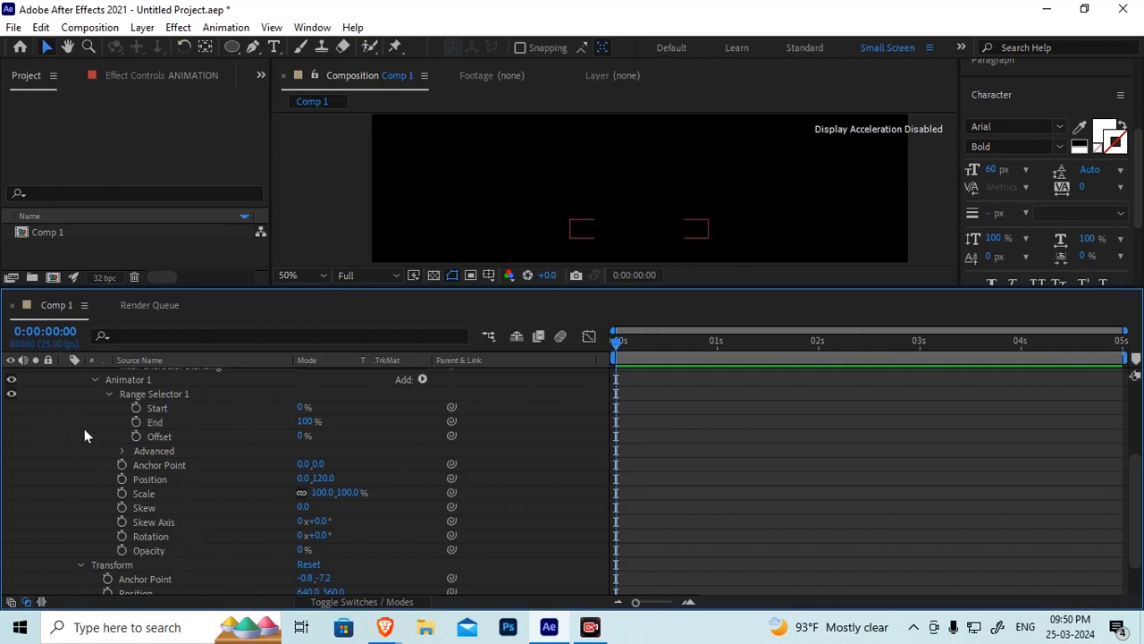
Keyframe Range Selector 1's Start at 0% at the beginning and at 100% at 0:00:01:10
{"action": "left_click", "coordinate": [136, 408]}
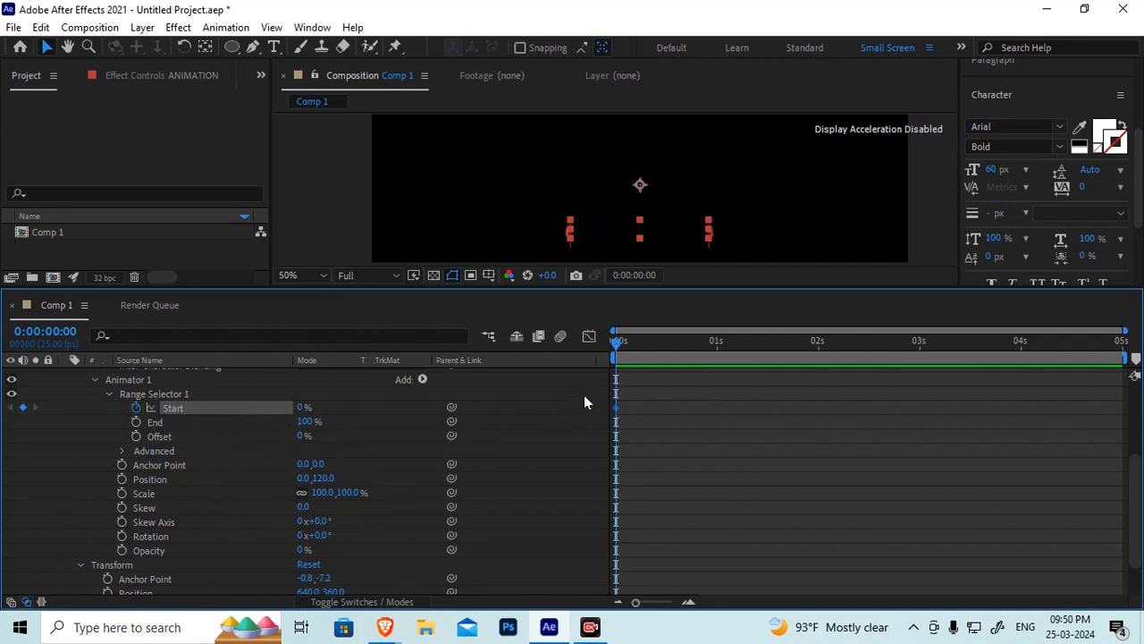
{"action": "left_click_drag", "start_coordinate": [617, 344], "coordinate": [762, 432]}
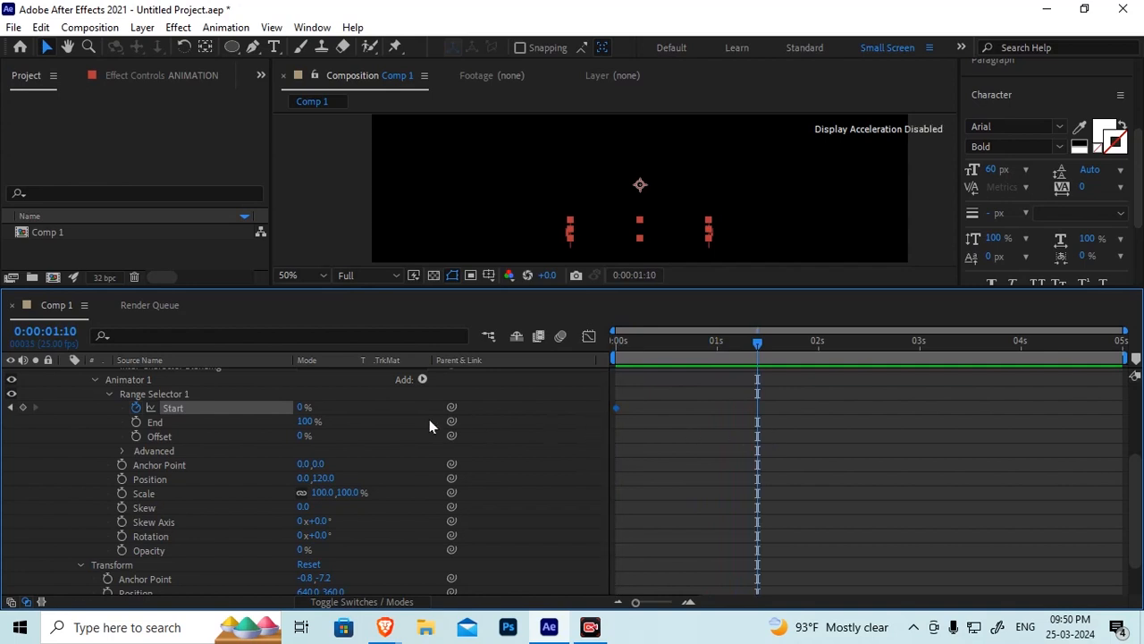
{"action": "left_click_drag", "start_coordinate": [304, 408], "coordinate": [419, 404]}
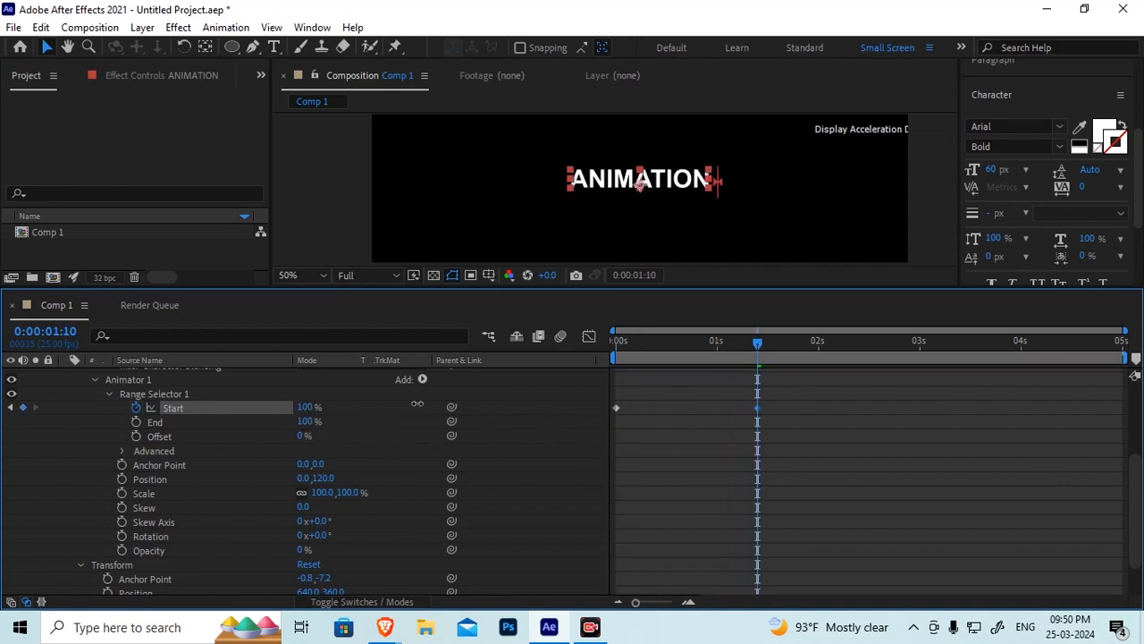
Play back the Range Selector animation from the start of the timeline in an enlarged composition view
{"action": "left_click", "coordinate": [628, 343]}
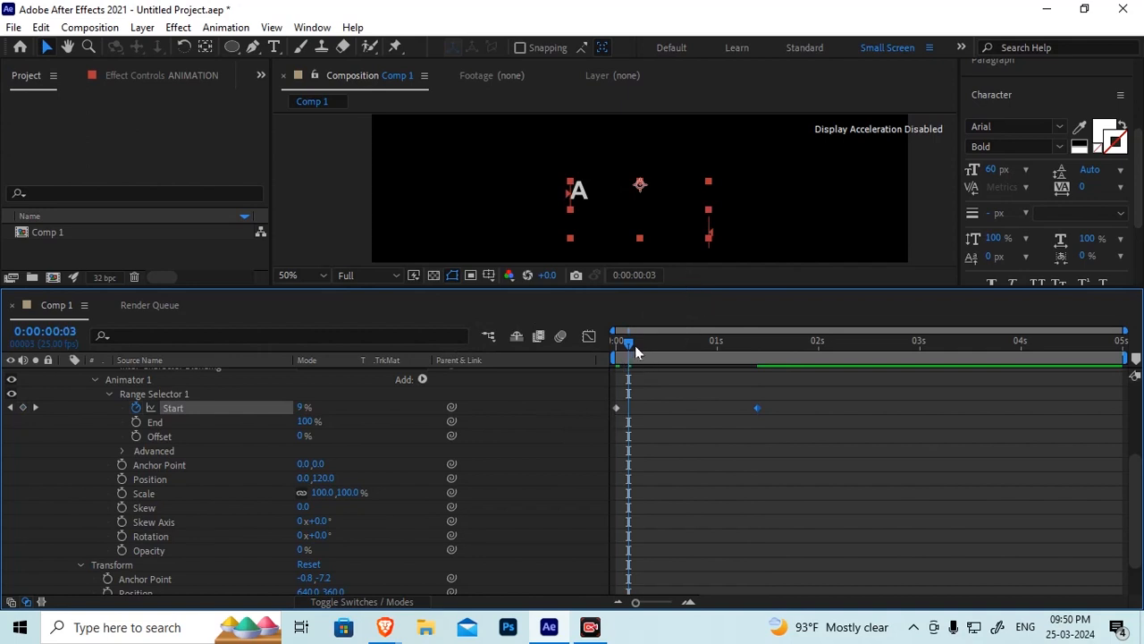
{"action": "left_click_drag", "start_coordinate": [635, 350], "coordinate": [569, 342]}
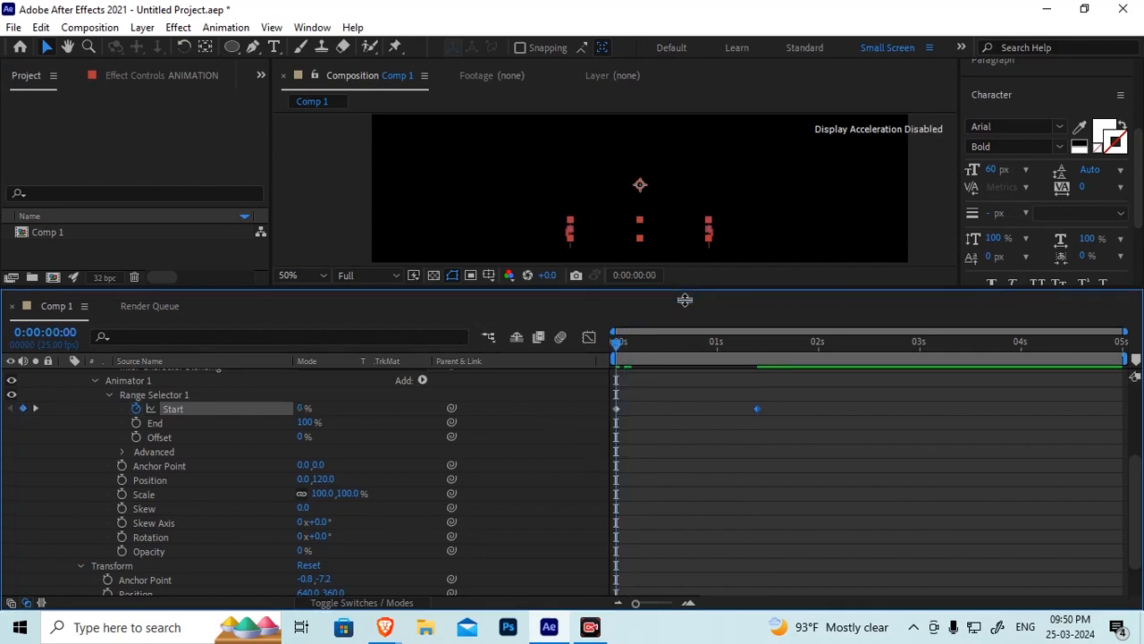
{"action": "left_click_drag", "start_coordinate": [685, 300], "coordinate": [677, 404]}
{"action": "left_click", "coordinate": [290, 391]}
{"action": "left_click", "coordinate": [309, 94]}
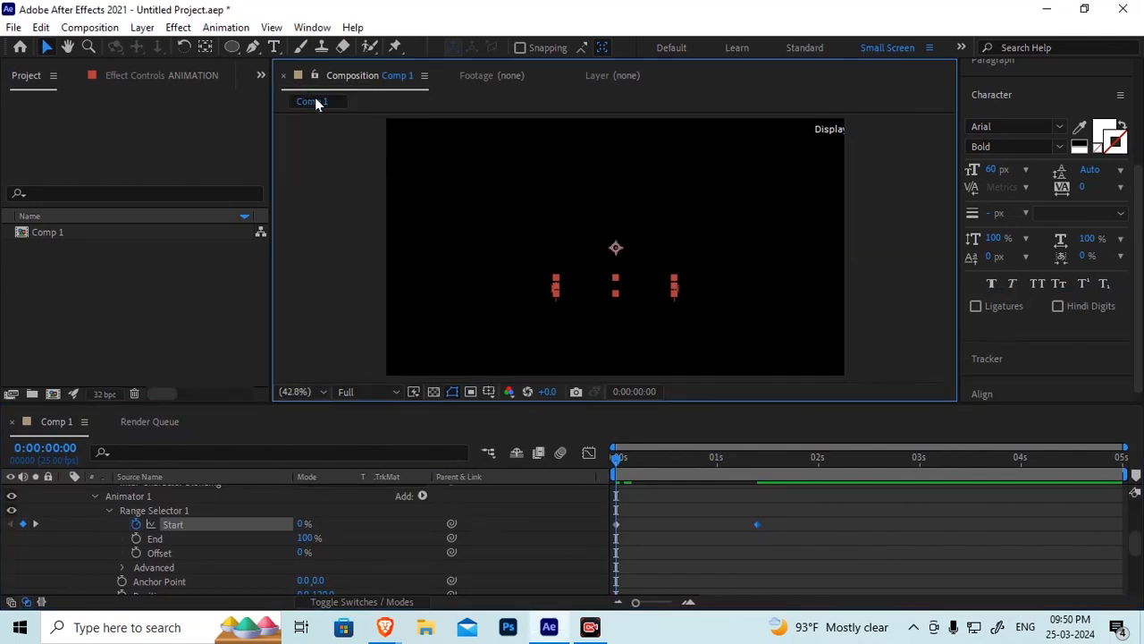
{"action": "left_click", "coordinate": [876, 305]}
{"action": "key", "text": "space"}
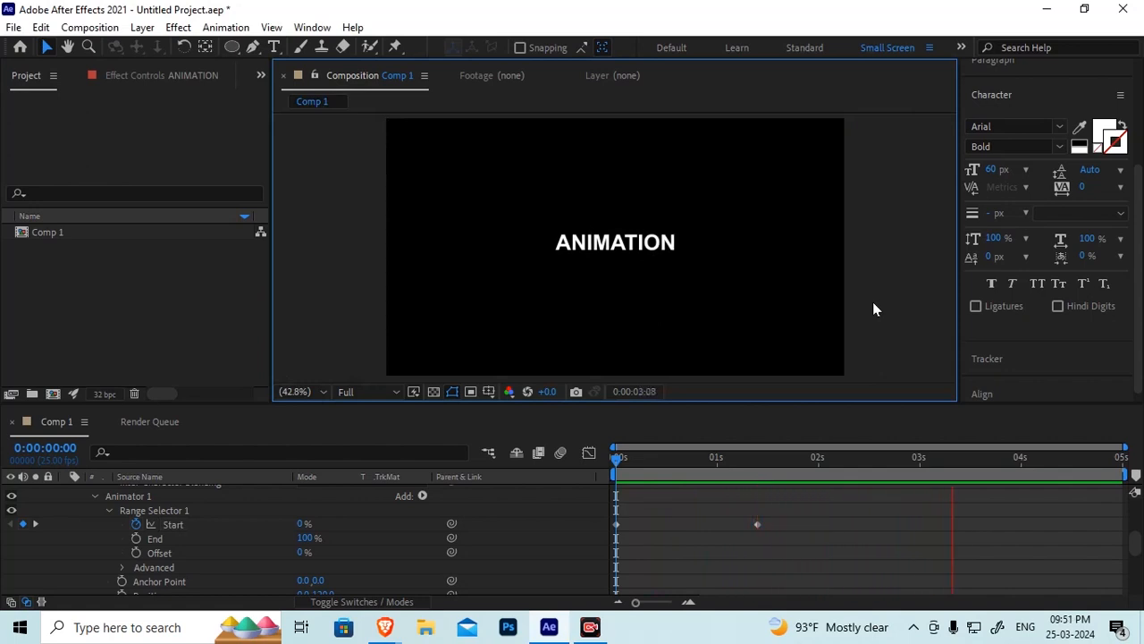
{"action": "key", "text": "space"}
{"action": "left_click_drag", "start_coordinate": [653, 462], "coordinate": [601, 463]}
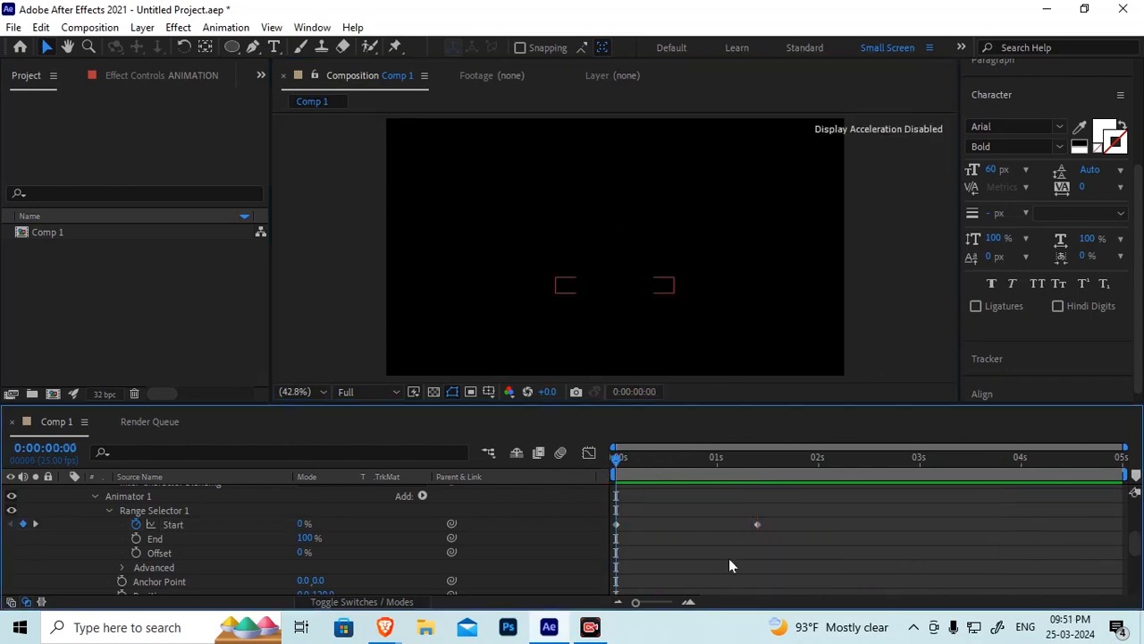
{"action": "key", "text": "space"}
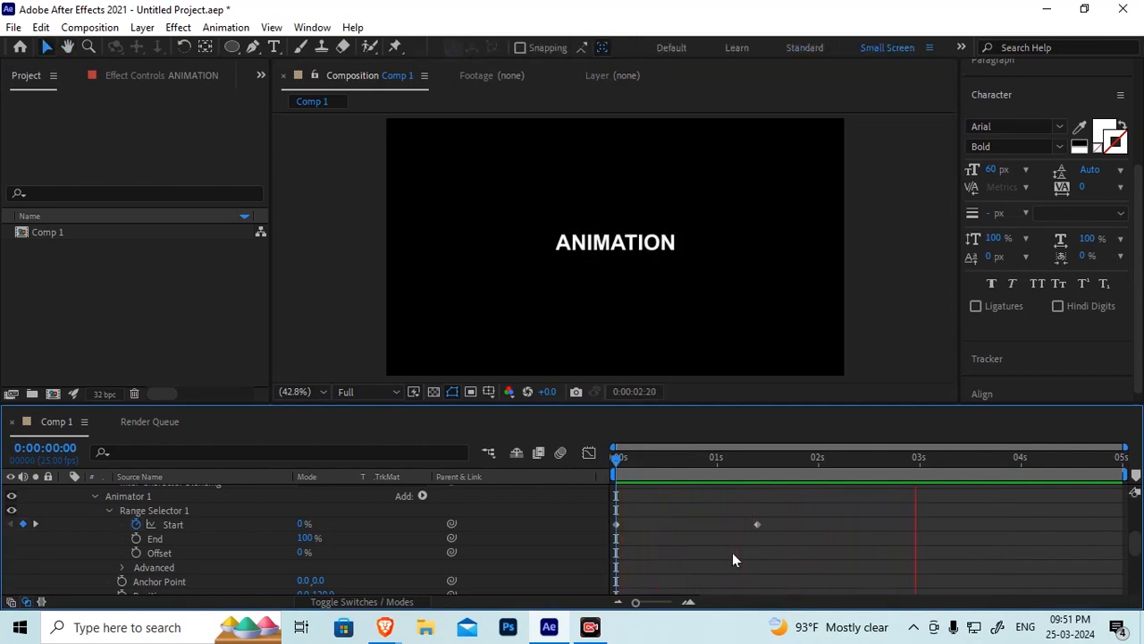
{"action": "key", "text": "space"}
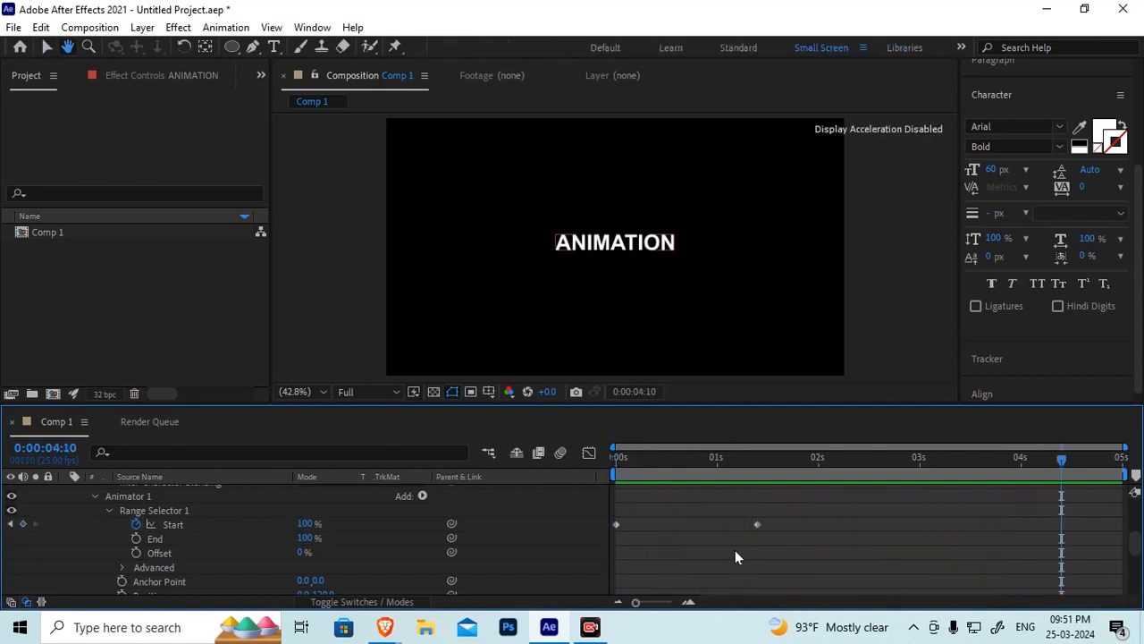
Expand Range Selector 1's Advanced options and inspect the Based On choices
{"action": "left_click", "coordinate": [122, 567]}
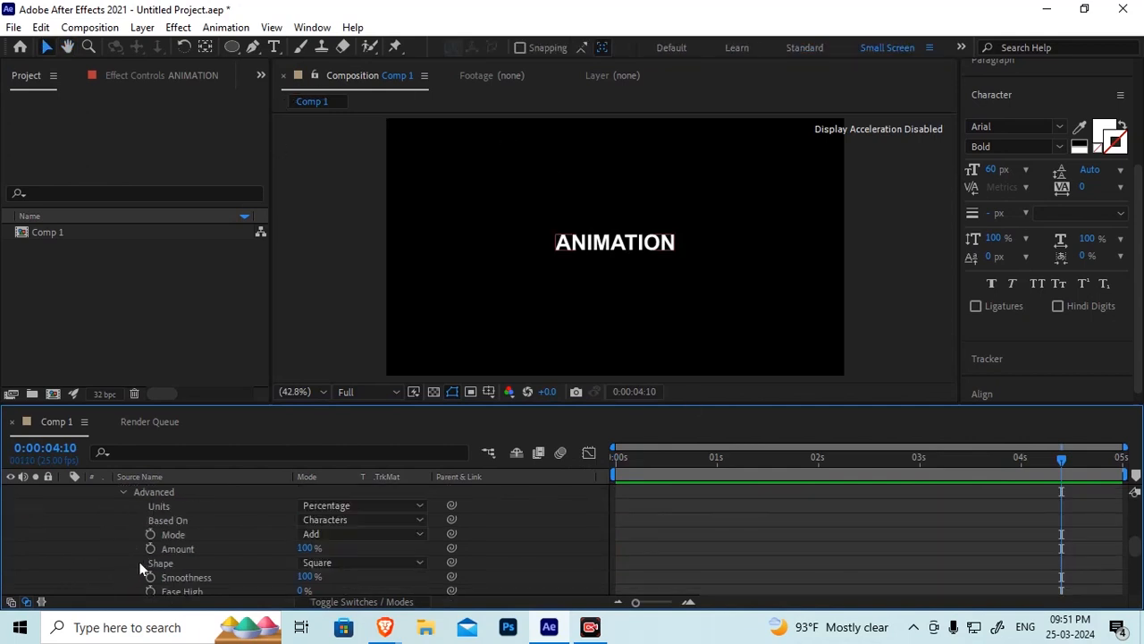
{"action": "left_click", "coordinate": [356, 521]}
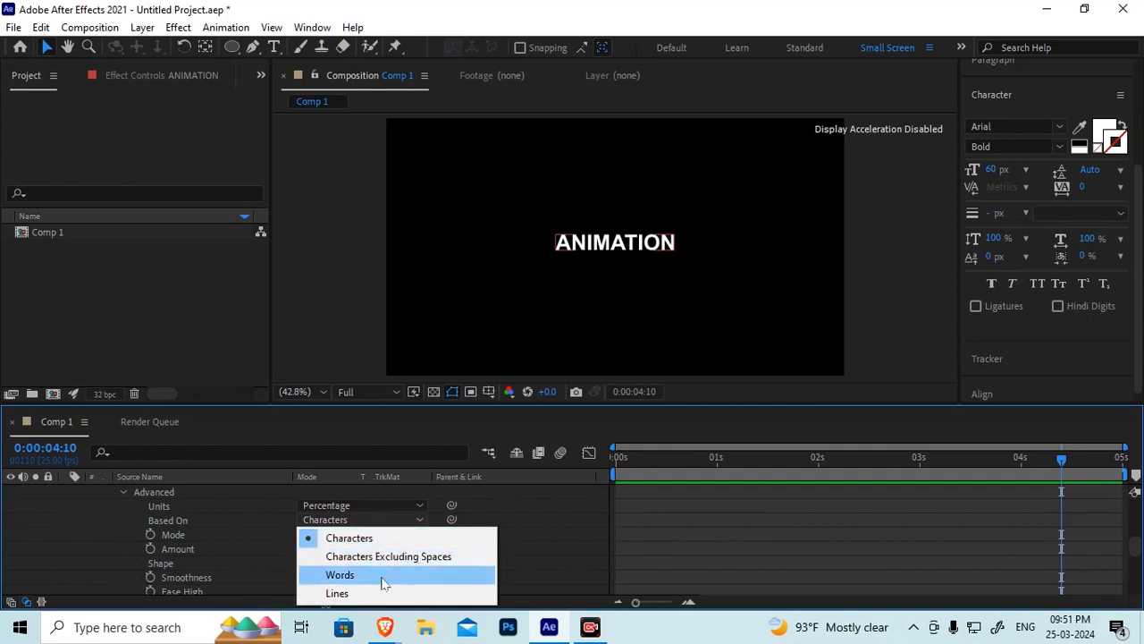
{"action": "left_click", "coordinate": [88, 557]}
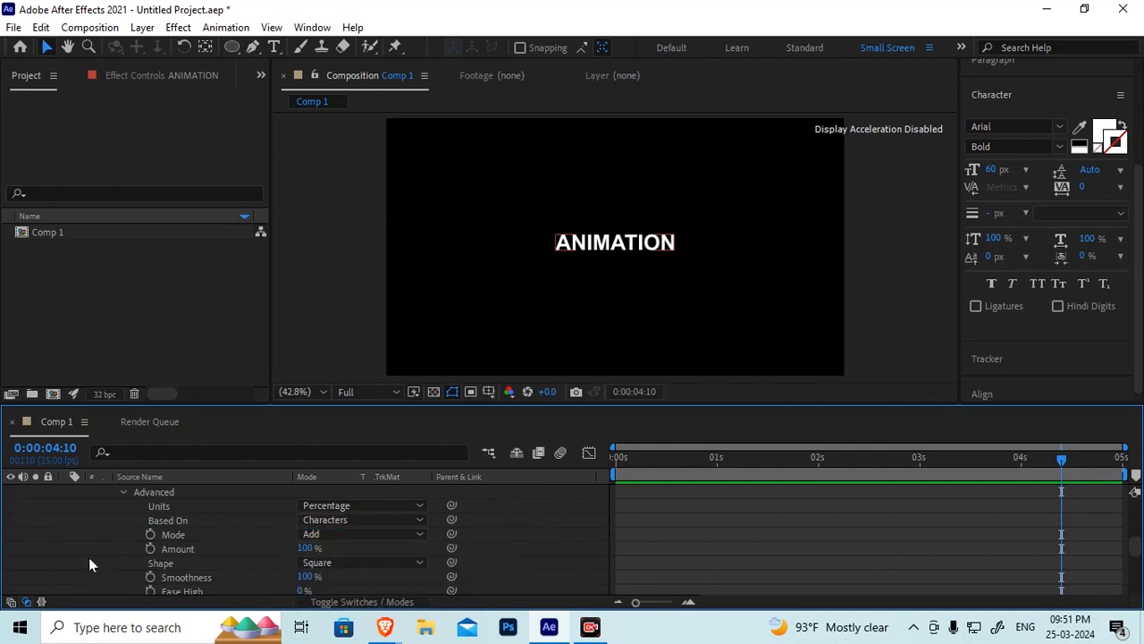
Replay the text animation from the beginning of the timeline
{"action": "scroll", "coordinate": [127, 570], "scroll_direction": "up", "scroll_amount": 5}
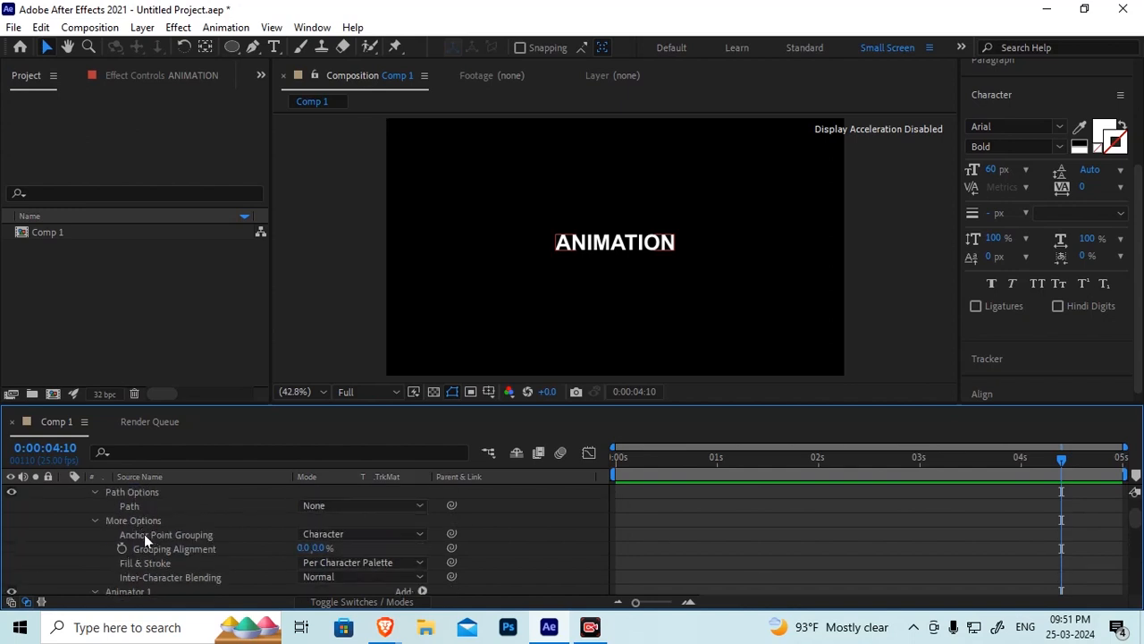
{"action": "left_click", "coordinate": [174, 550]}
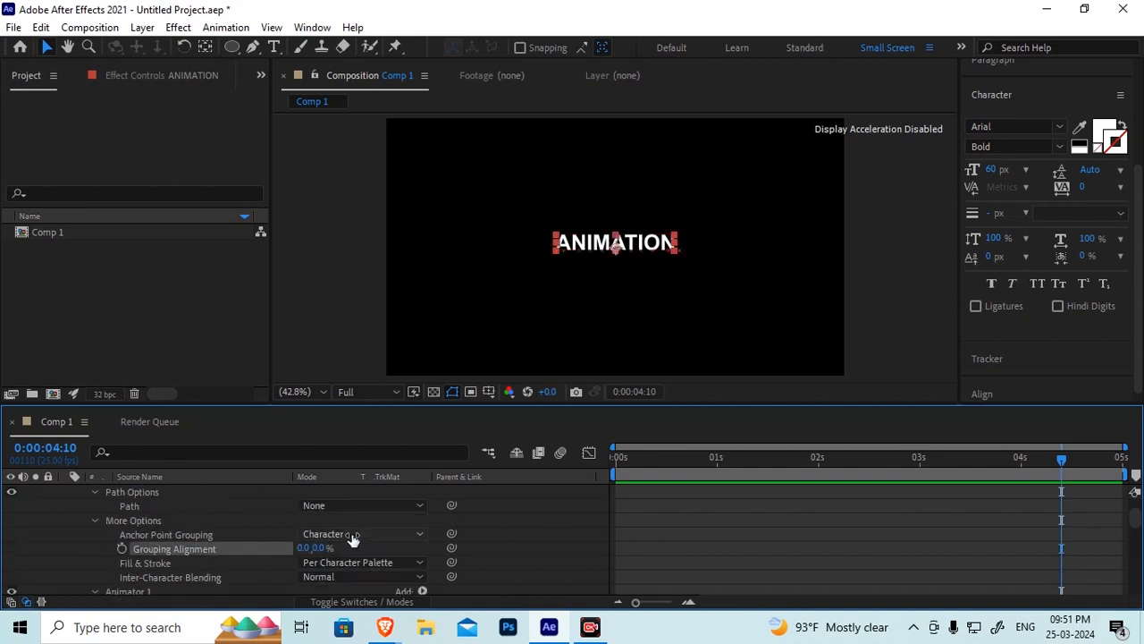
{"action": "left_click_drag", "start_coordinate": [633, 457], "coordinate": [575, 451]}
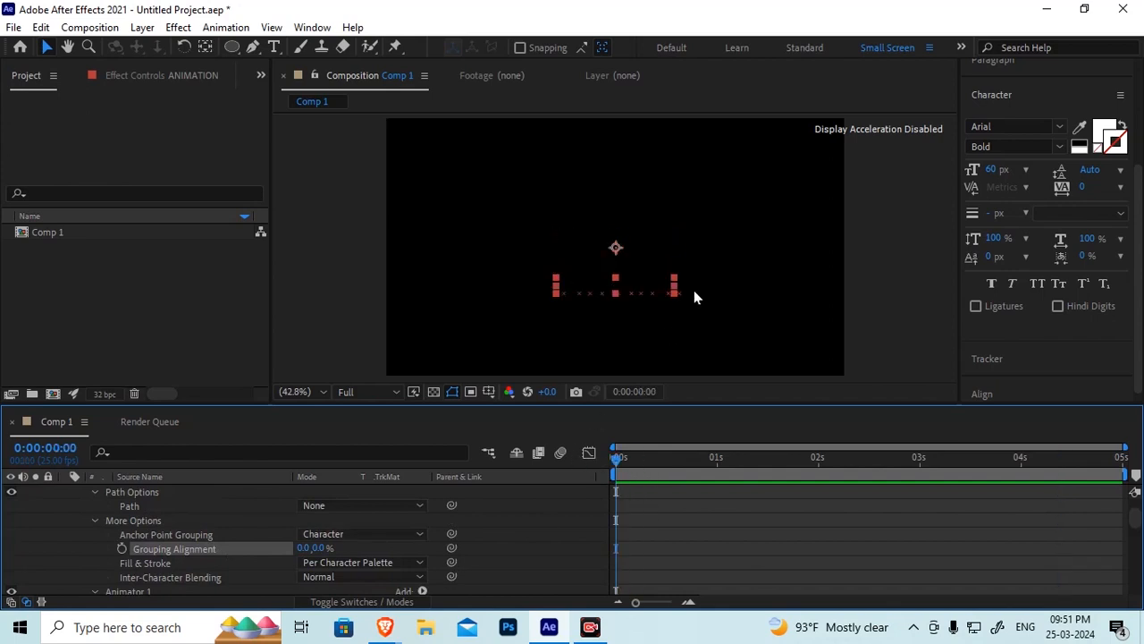
{"action": "key", "text": "space"}
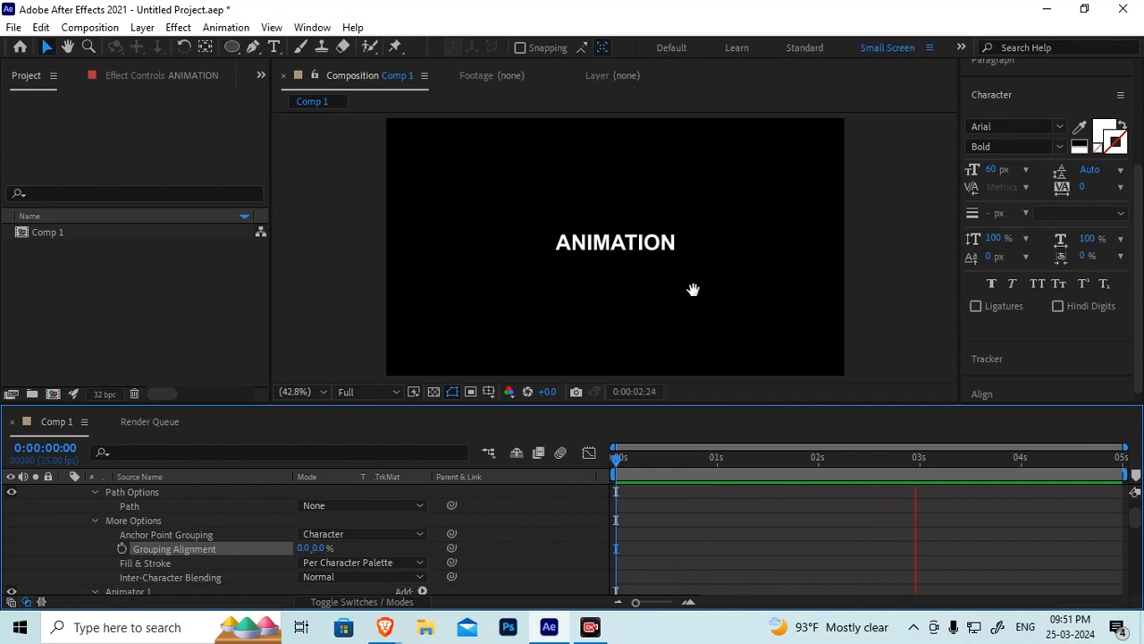
{"action": "key", "text": "space"}
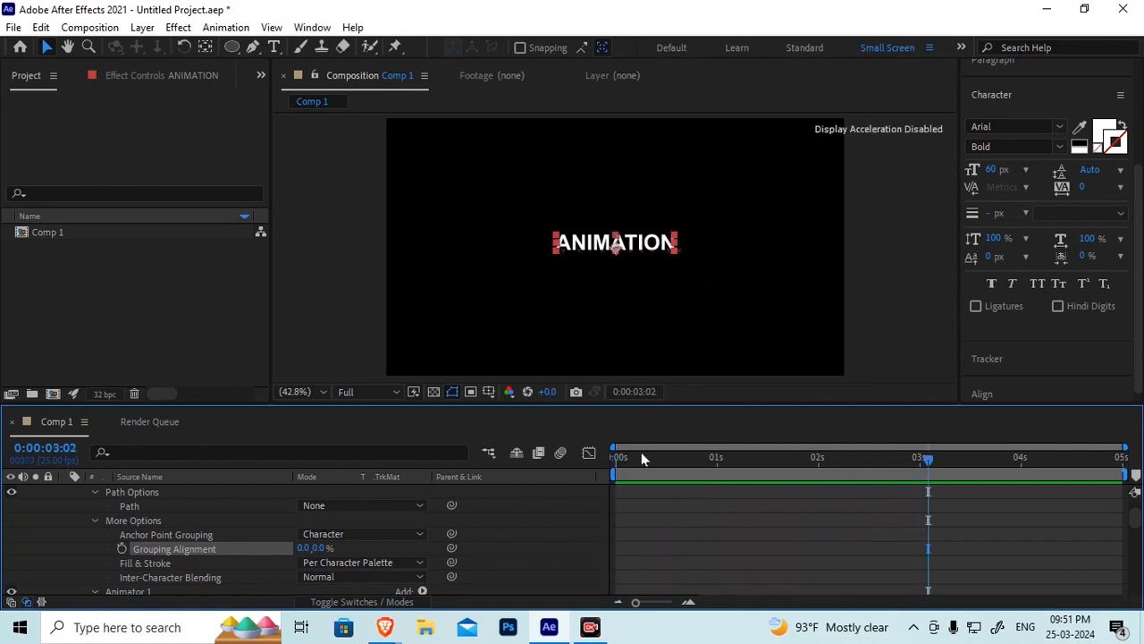
{"action": "left_click_drag", "start_coordinate": [624, 457], "coordinate": [1074, 535]}
{"action": "left_click_drag", "start_coordinate": [788, 529], "coordinate": [435, 510]}
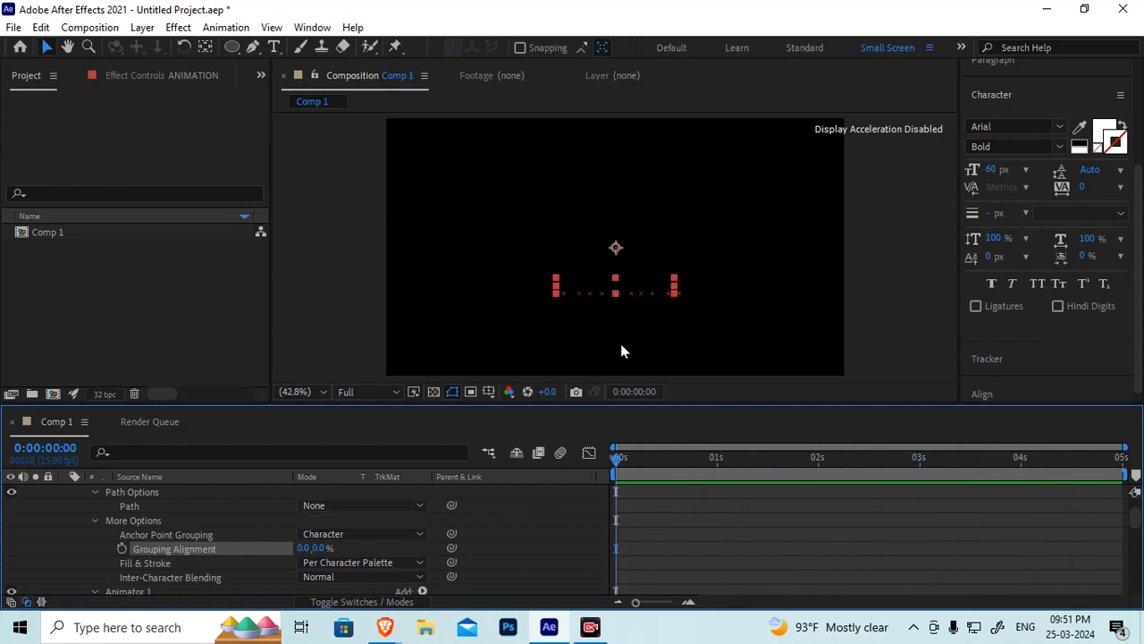